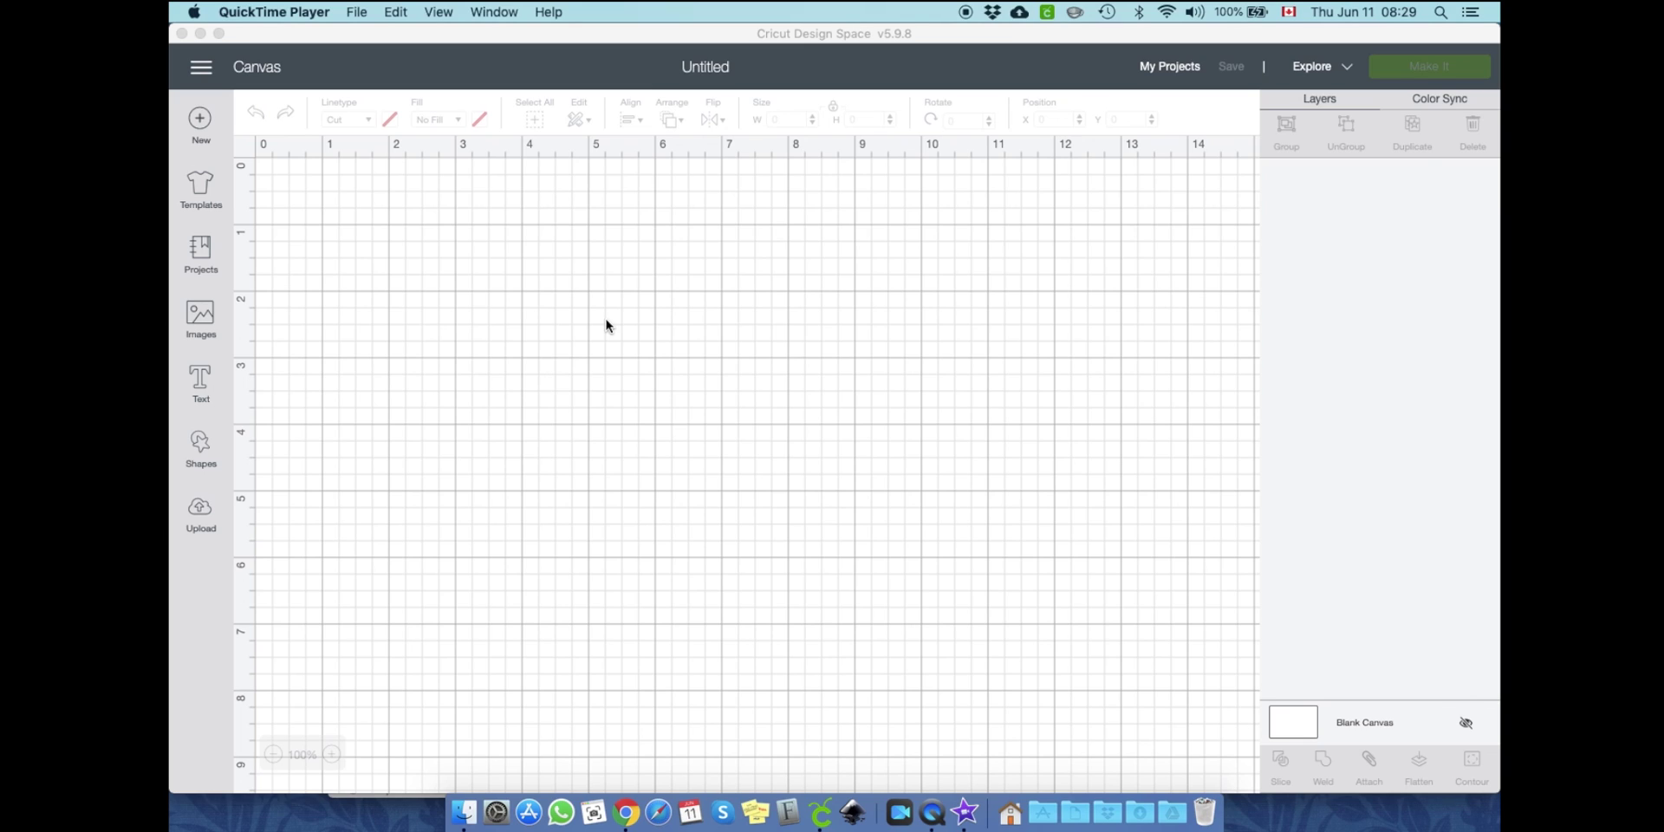
Step: Add the text 50 to the canvas and enlarge it to about 6.2 by 4.3 inches
left_click(199, 383)
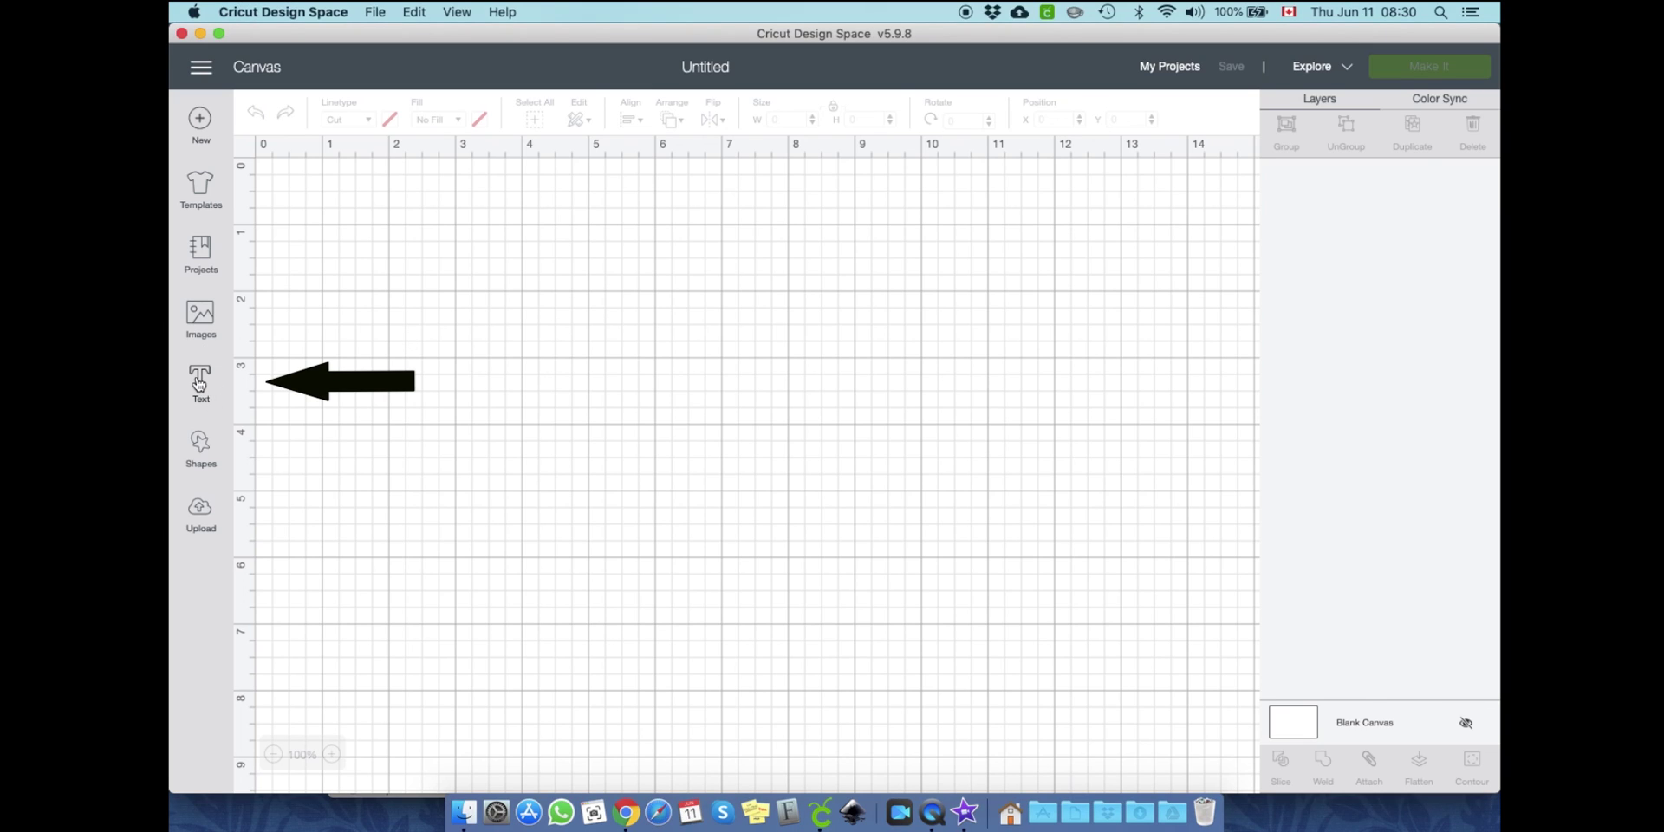
left_click(200, 383)
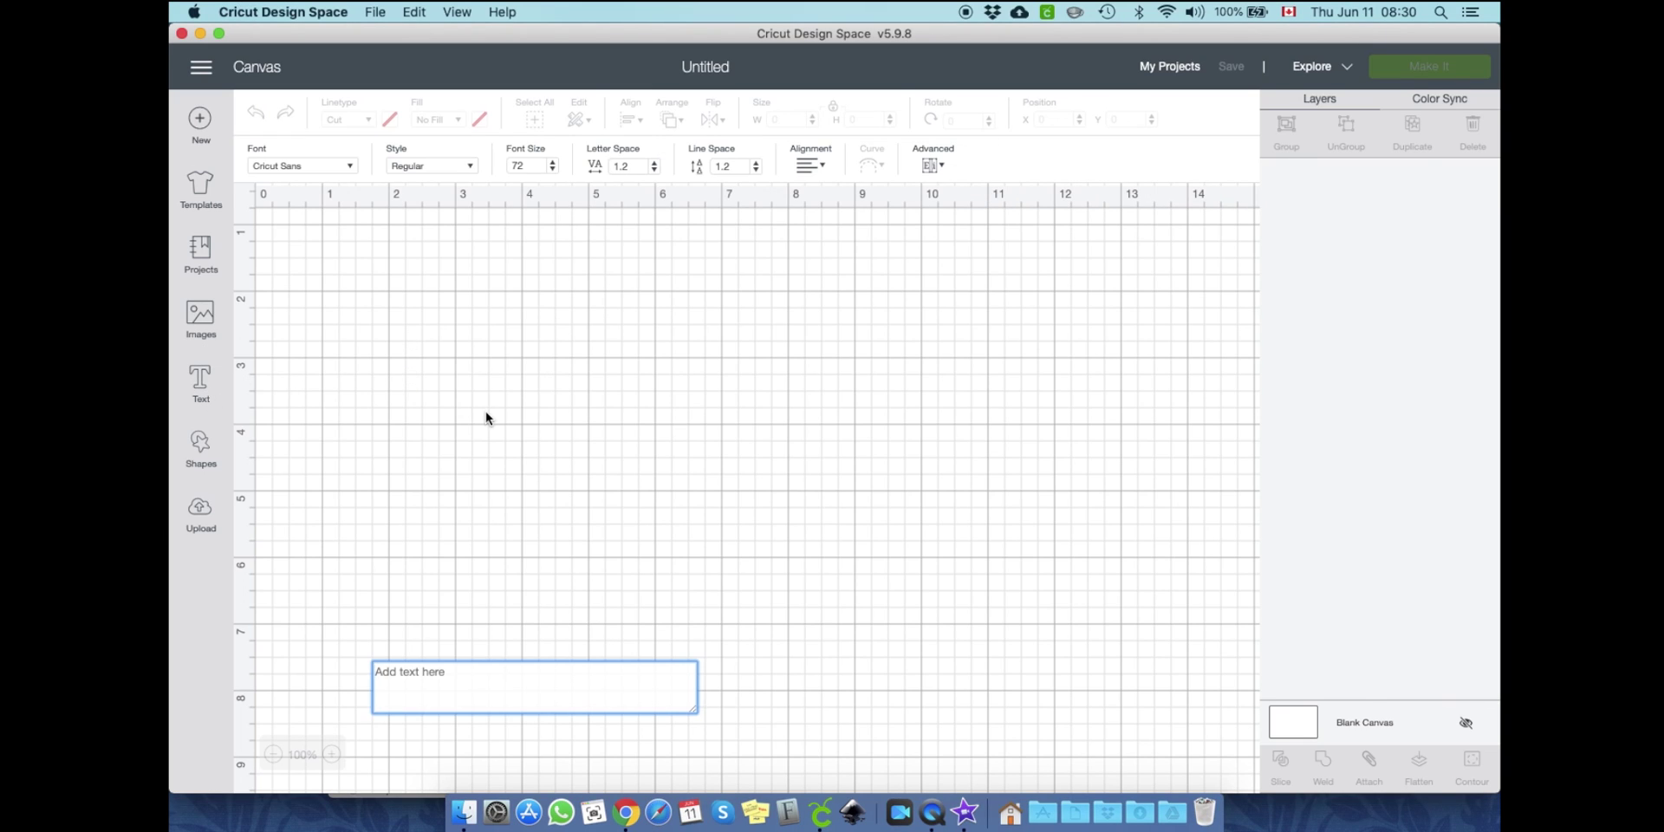
type("50")
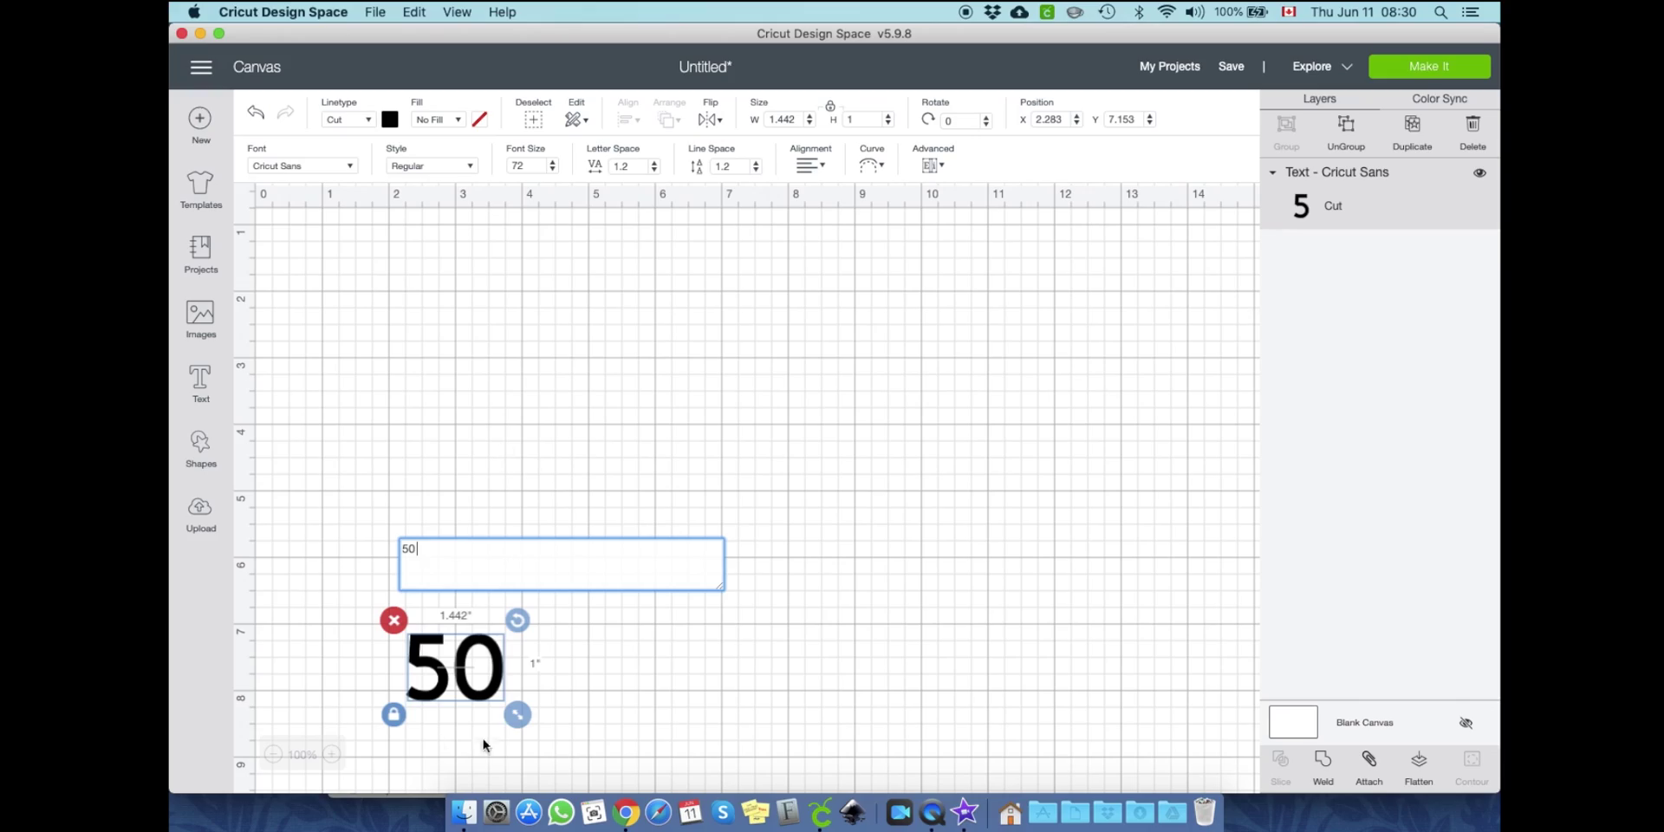
left_click_drag(485, 667, 575, 359)
left_click_drag(606, 408, 918, 625)
Step: Browse the available fonts and set the 50 text's font to Berkshire Swash
left_click(302, 166)
scroll(731, 244, "down", 20)
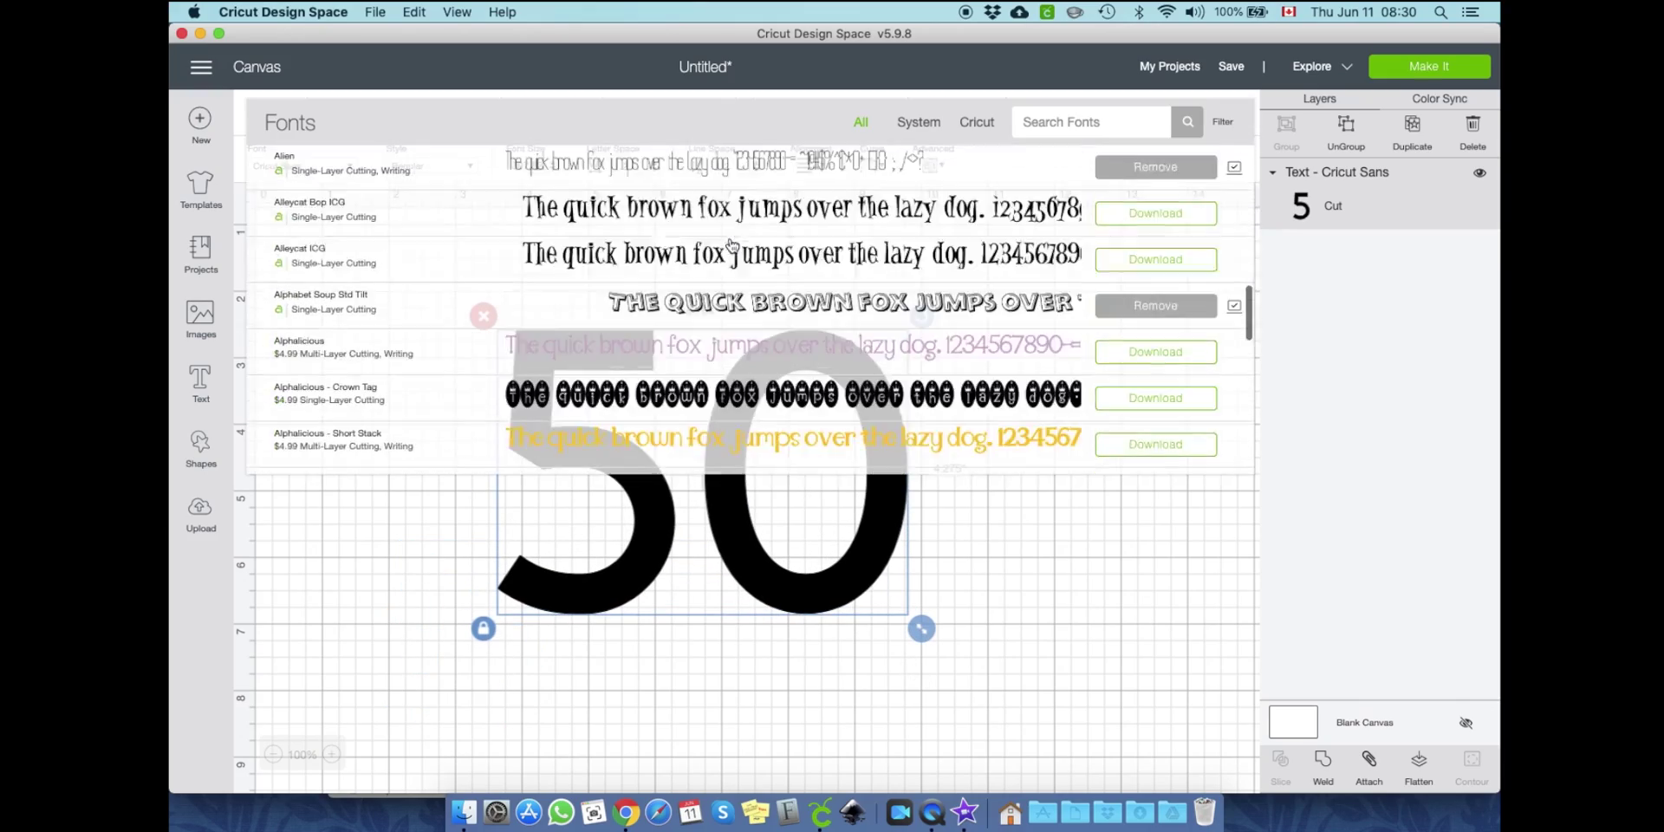
scroll(732, 245, "down", 20)
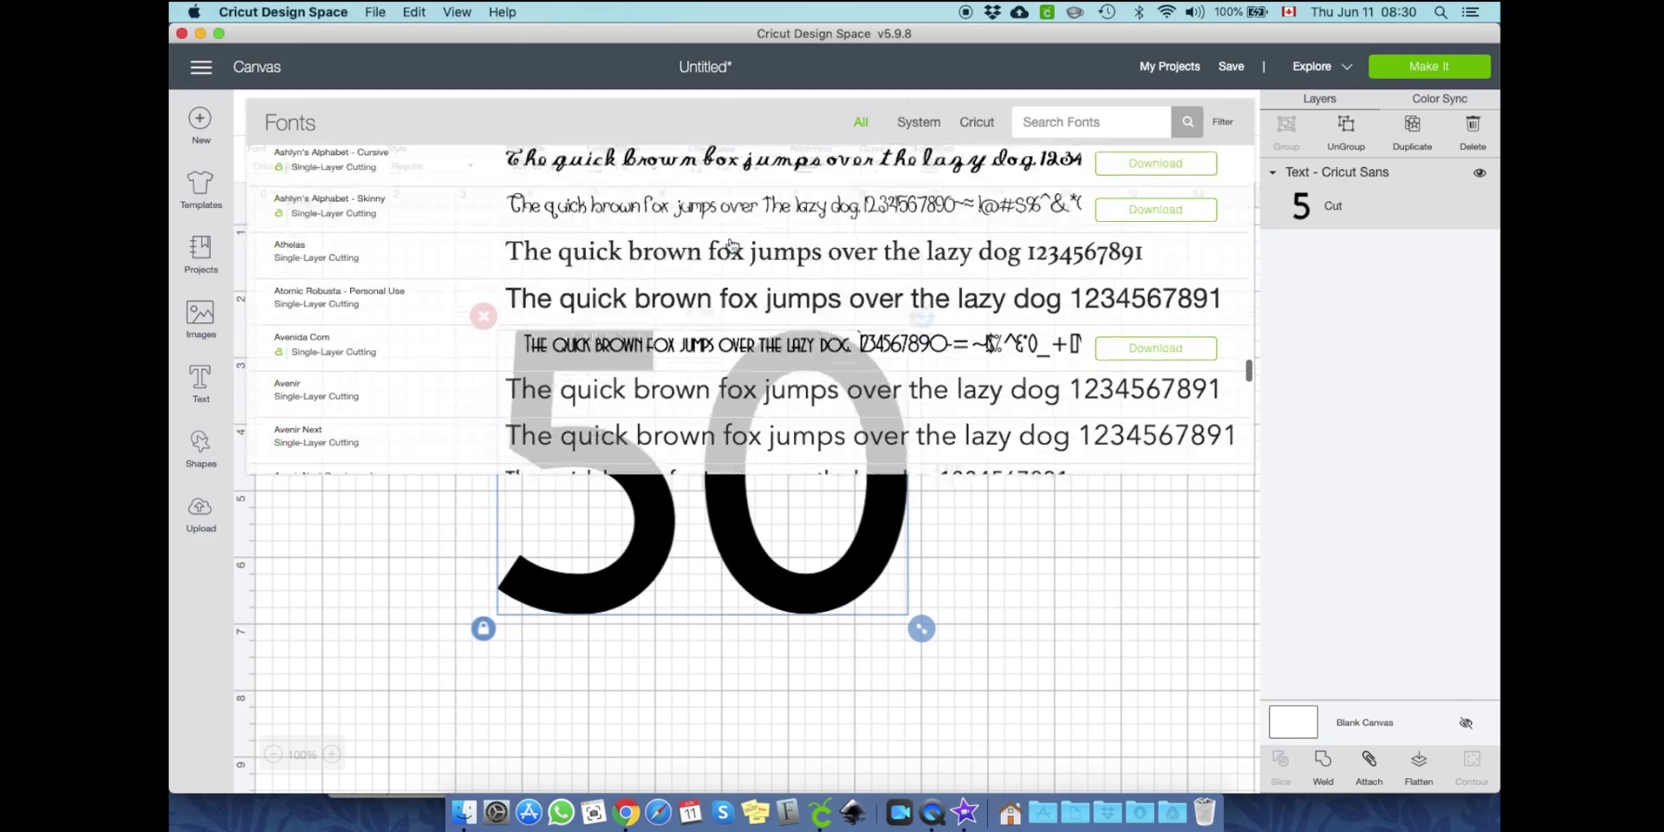
scroll(761, 275, "down", 8)
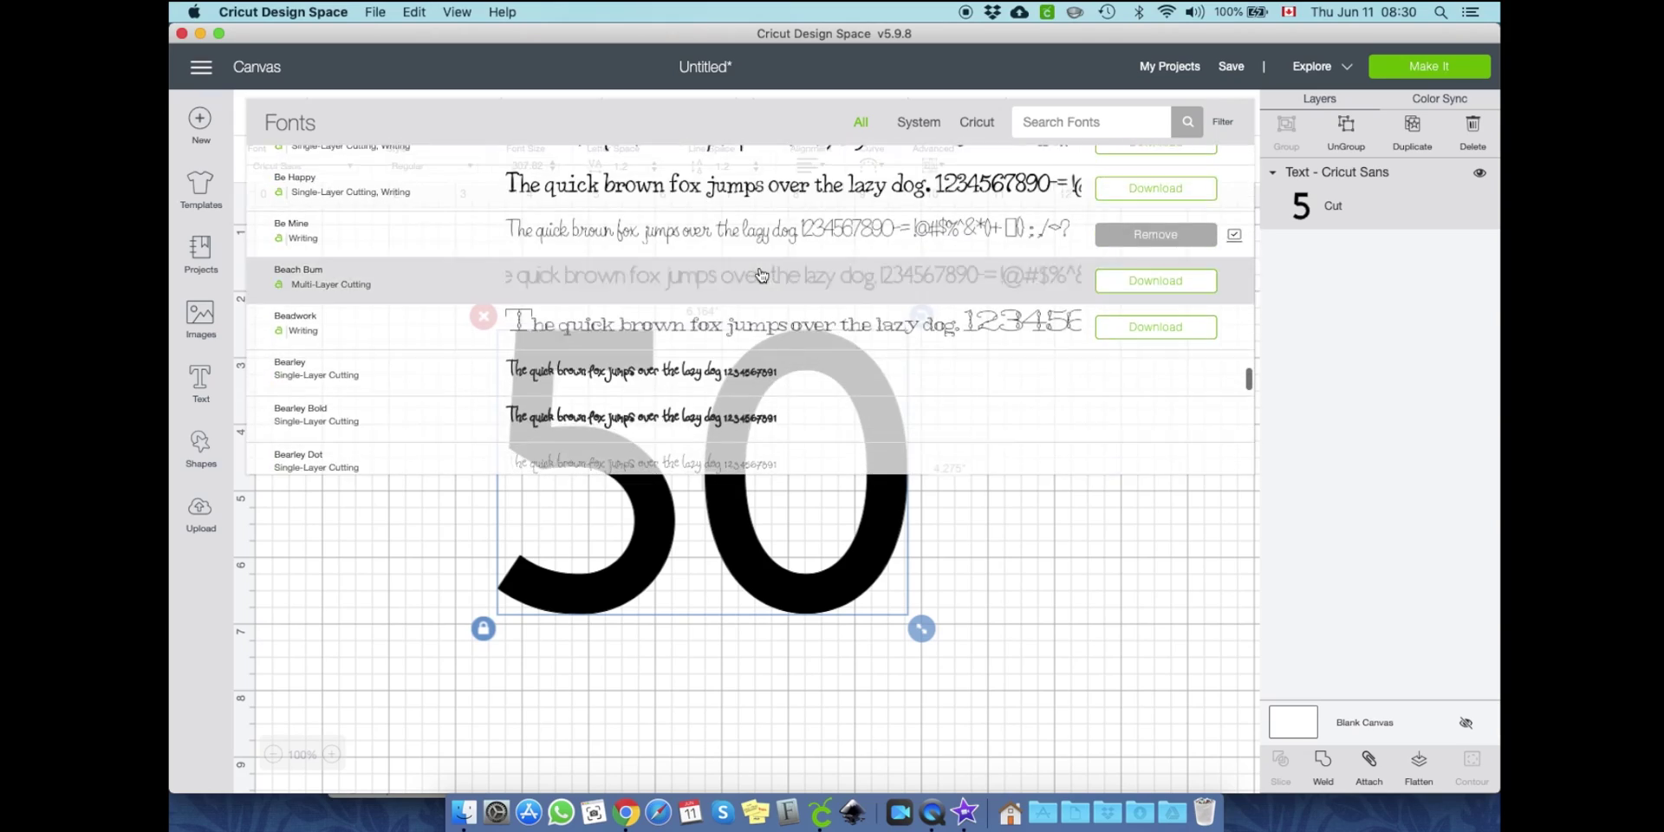
left_click(763, 282)
left_click(302, 166)
left_click(955, 281)
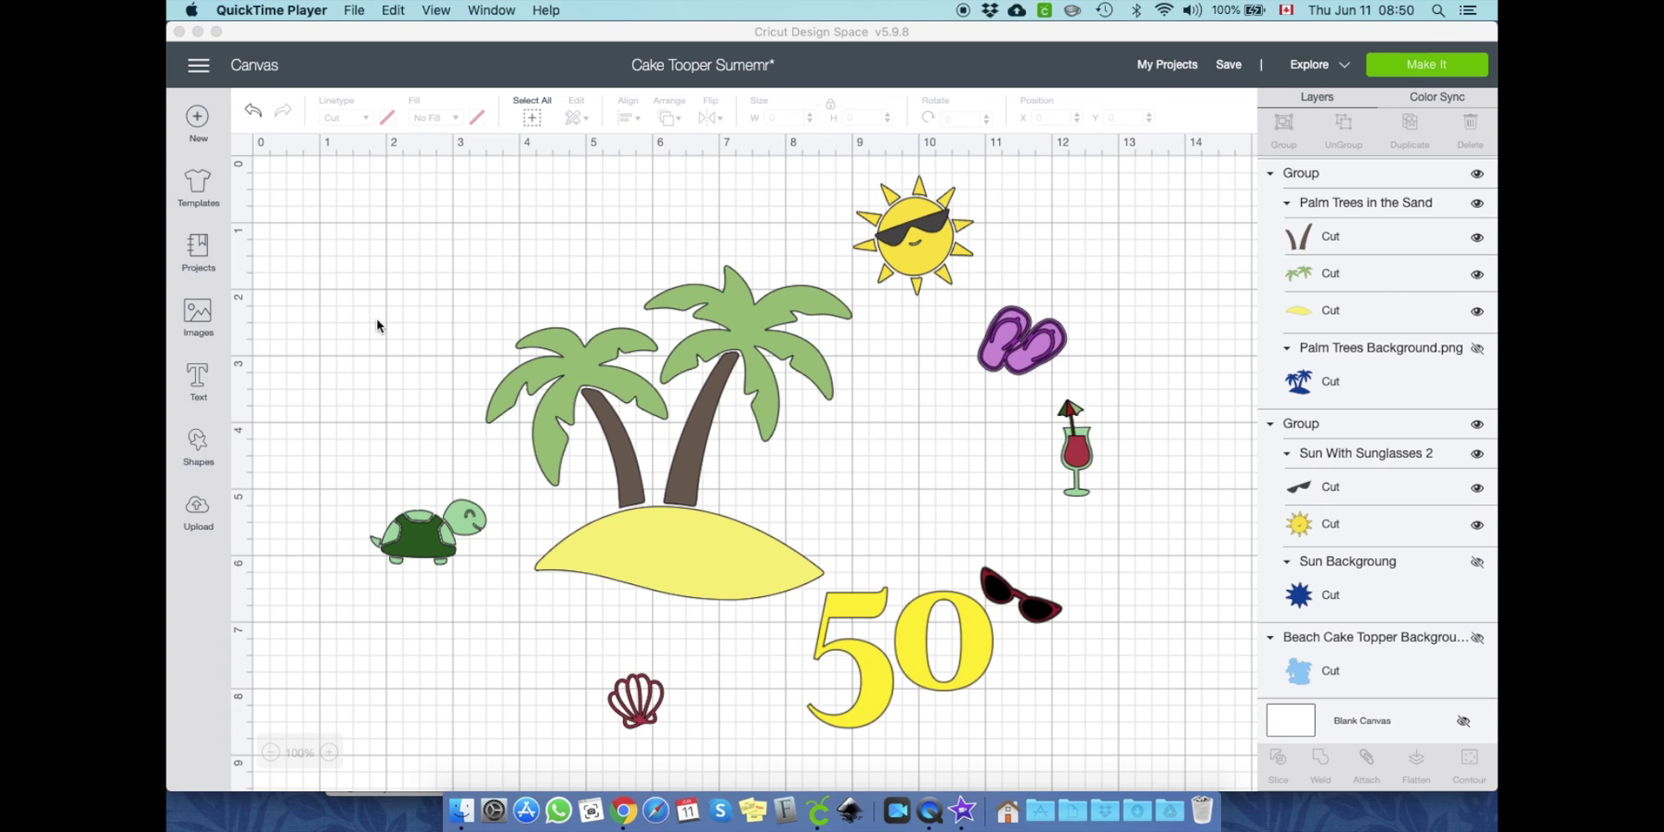
Step: Reposition the palm-tree island around the canvas centre and place the yellow 50 in front of its trunks
left_click(711, 567)
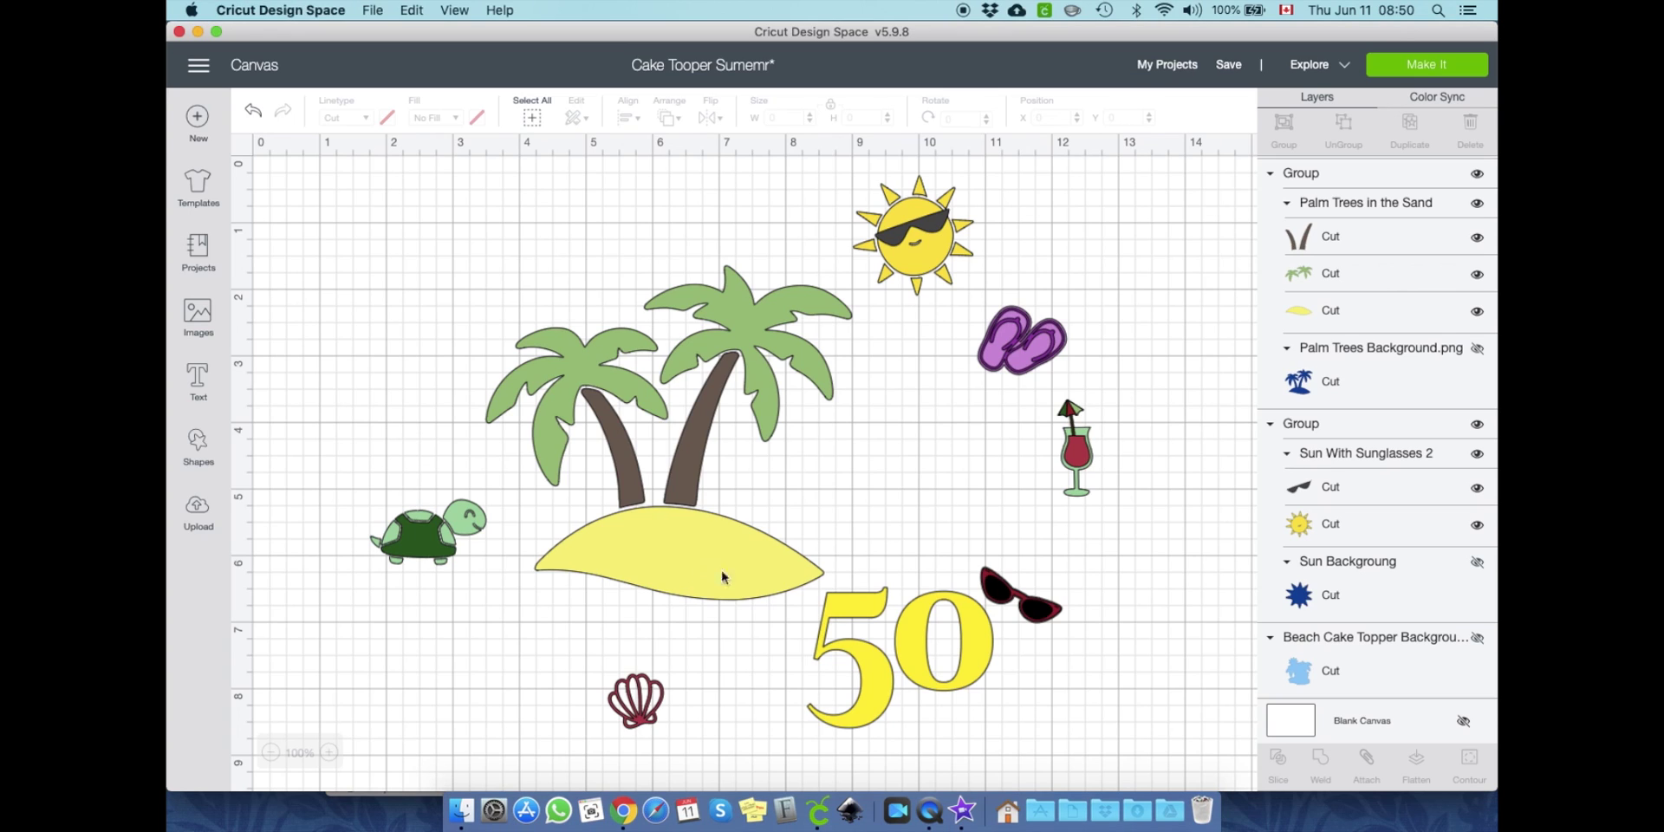
left_click(728, 556)
key("super+z")
key("super+z")
key("super+z")
key("super+z")
key("super+z")
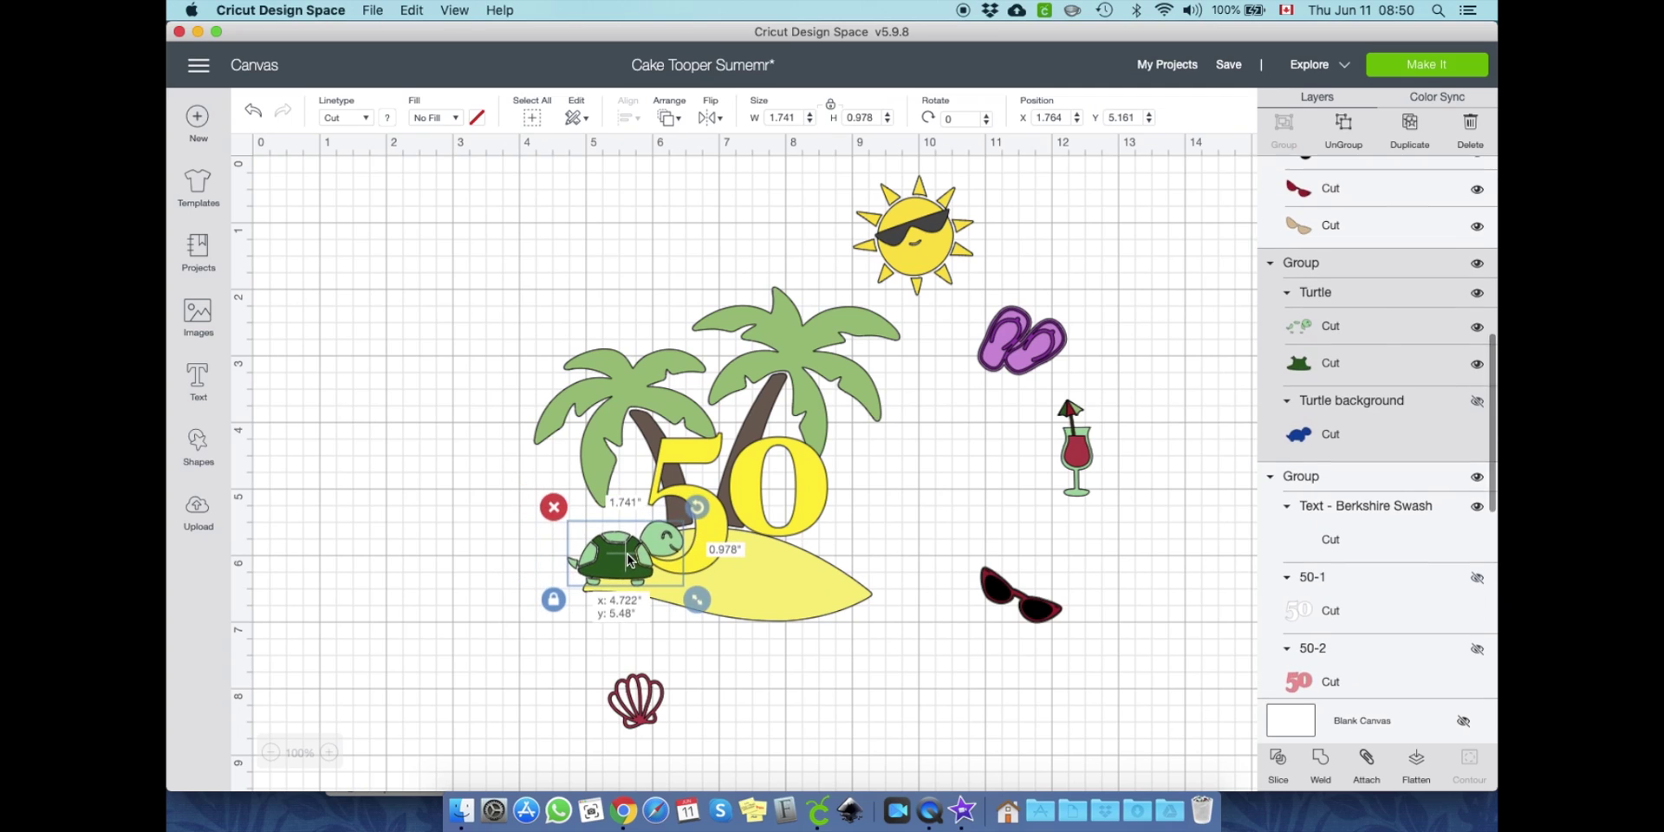
Step: Place the turtle on the sand beside the 5 and the seashell on the island's front edge
key("super+z")
key("super+z")
key("super+z")
key("super+z")
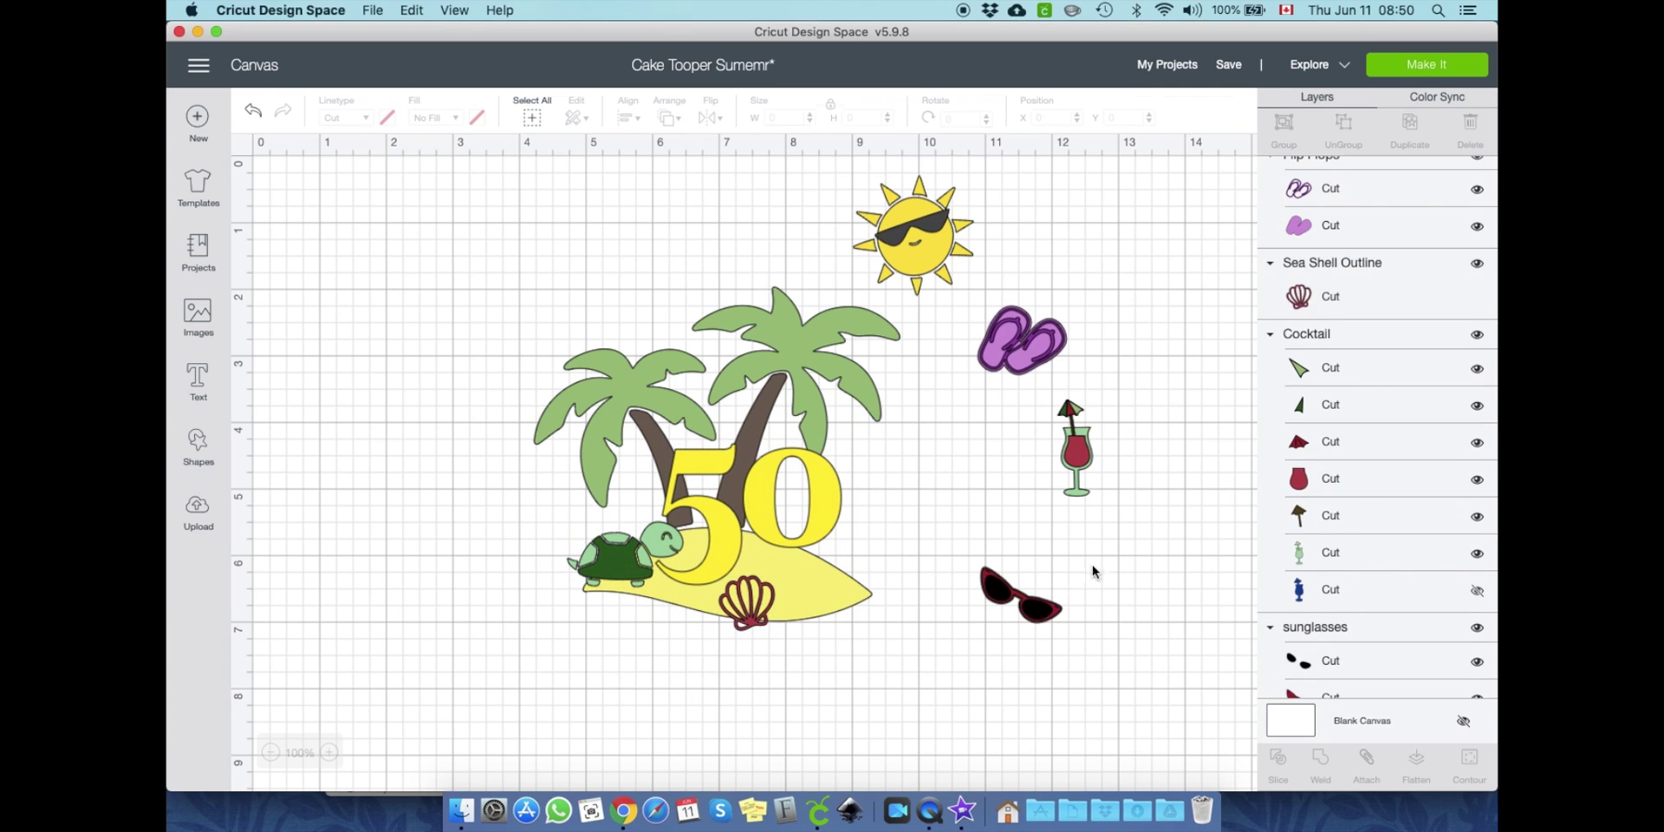
Step: Add the flip-flops to the sand, the cocktail between the digits, the sunglasses on the 0, and the sun above the palms
key("super+z")
key("super+z")
key("super+z")
key("super+z")
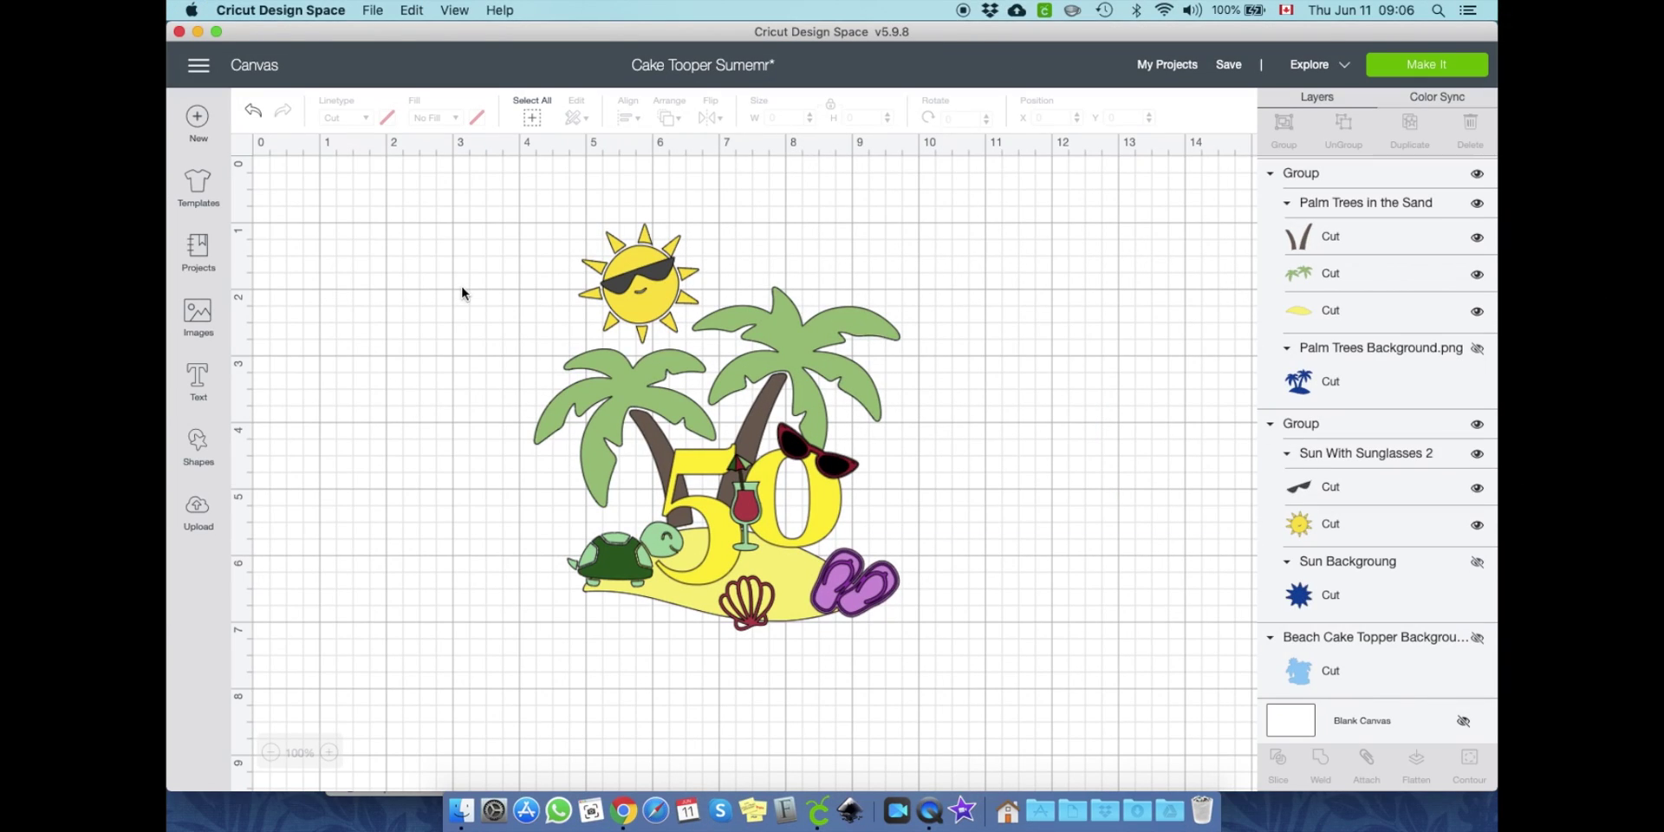
Step: Hide the canvas grid and weld all visible beach images into one shape
left_click(245, 150)
left_click(245, 150)
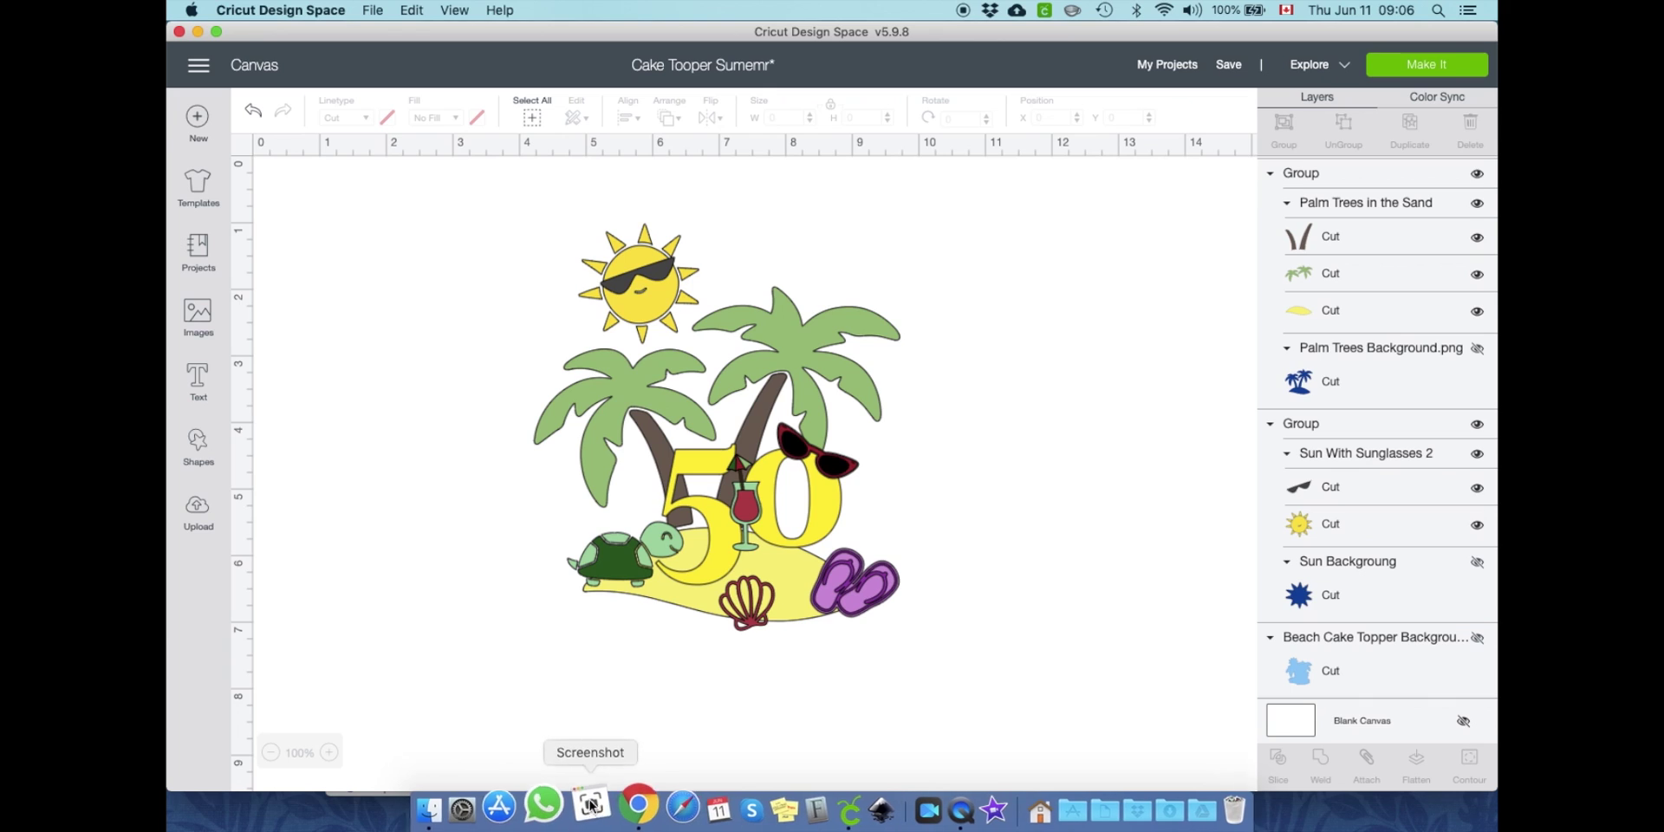
left_click_drag(503, 194, 973, 650)
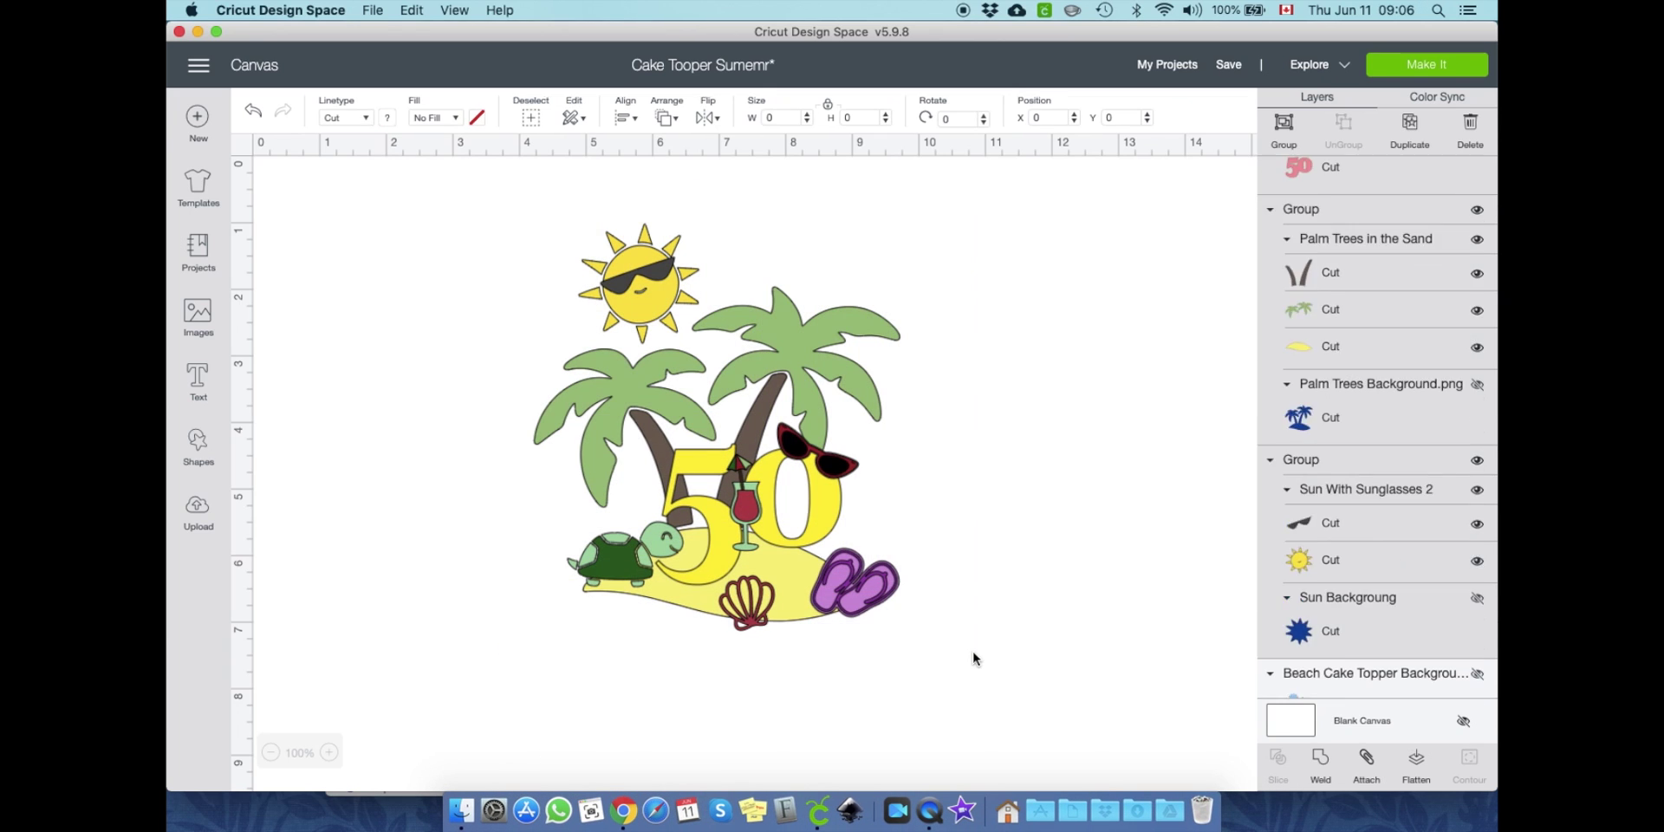
left_click(1318, 765)
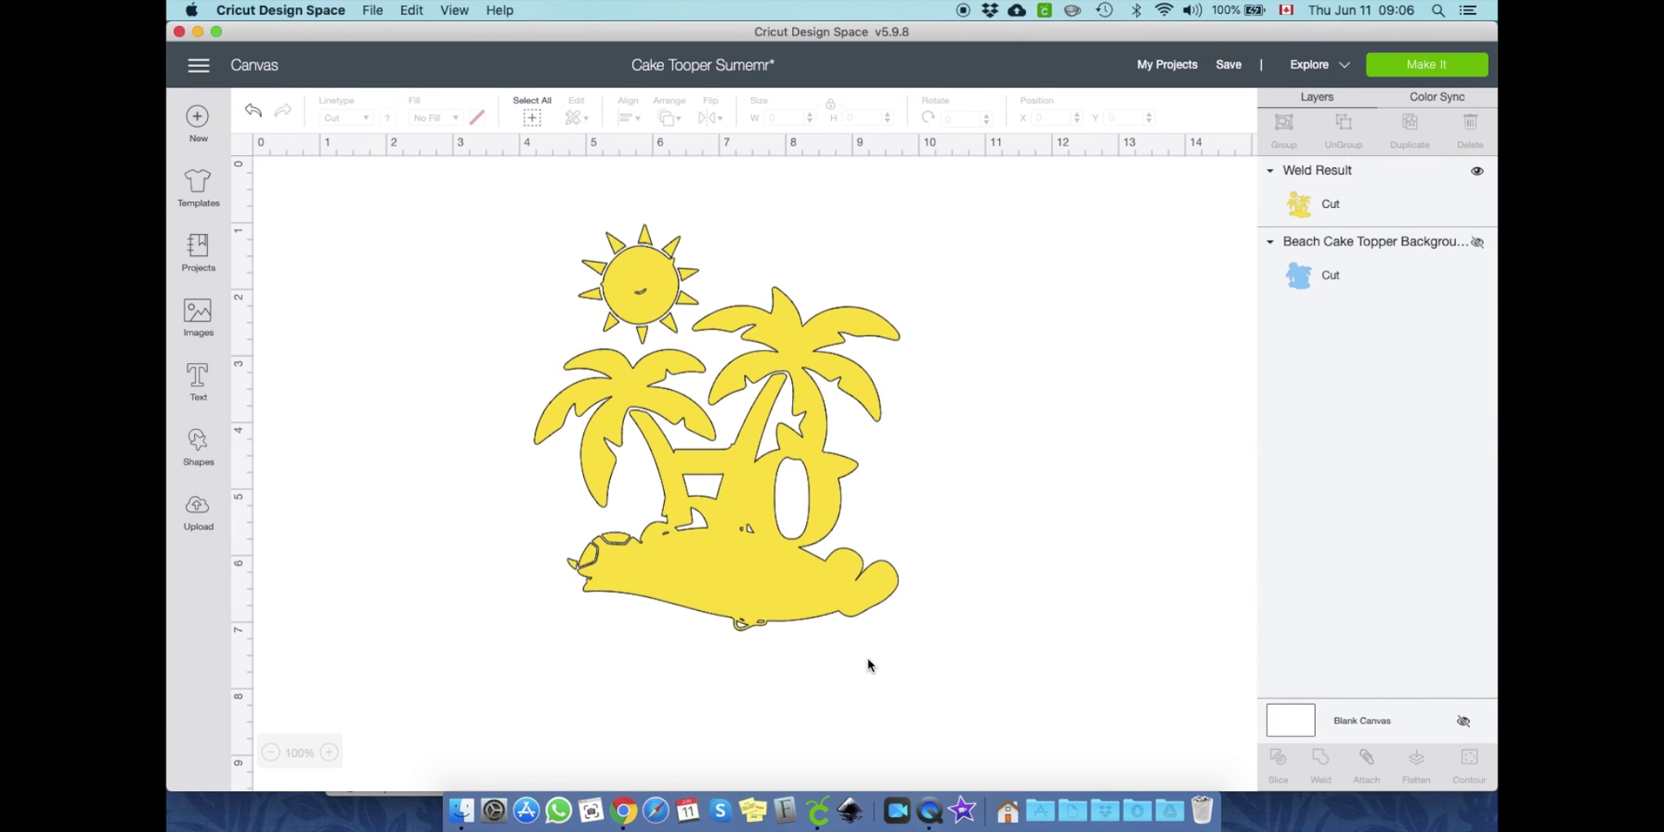
Step: Capture a screenshot of the area surrounding the complete welded design
left_click(598, 800)
left_click_drag(701, 365, 599, 309)
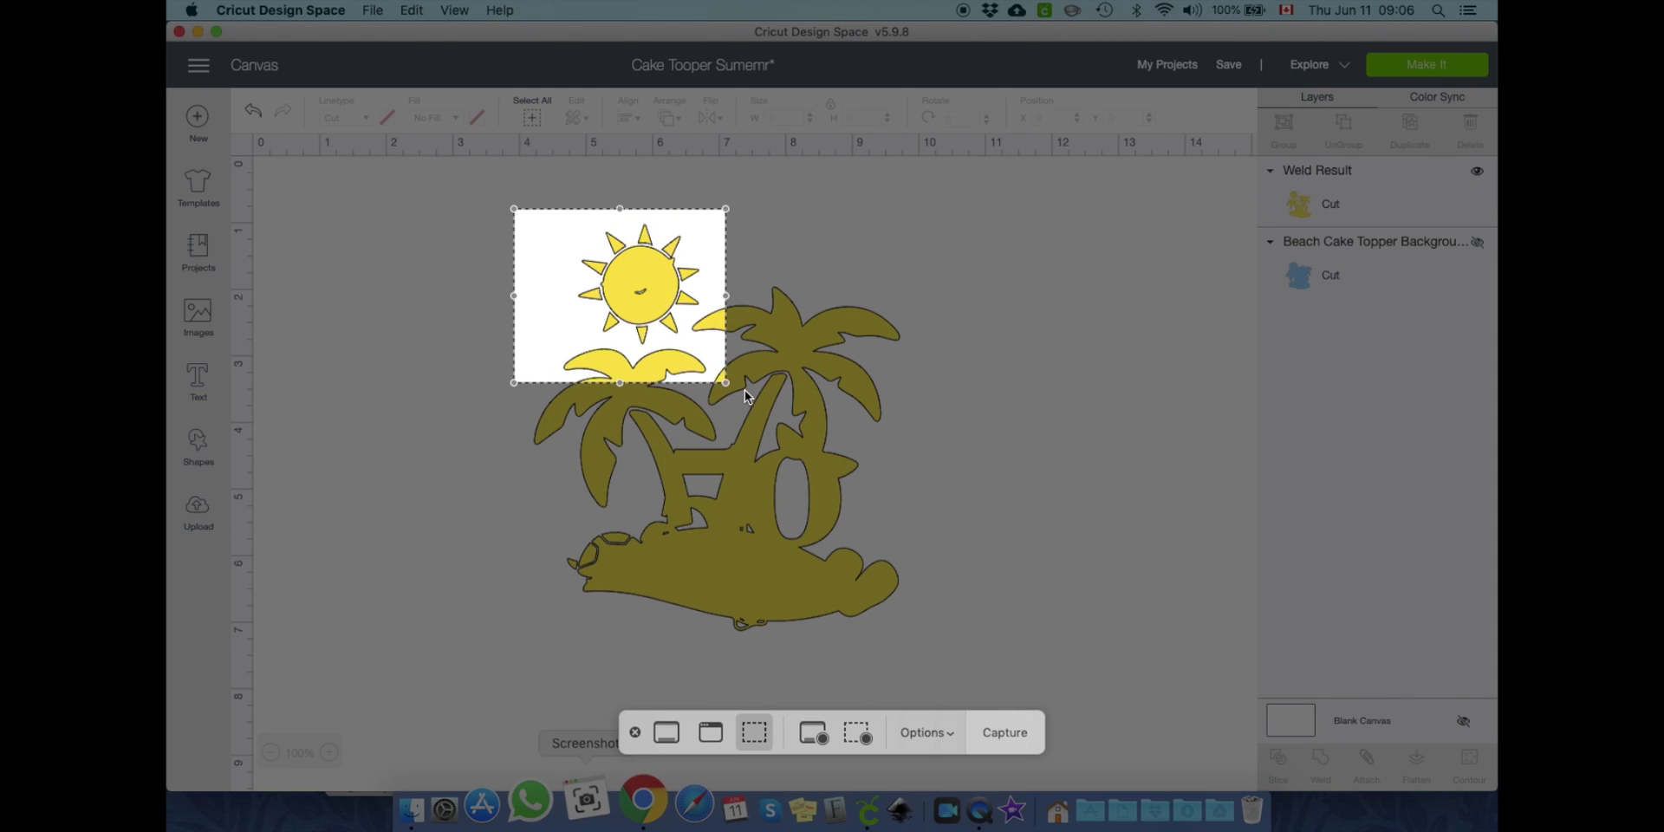
left_click_drag(727, 384, 940, 645)
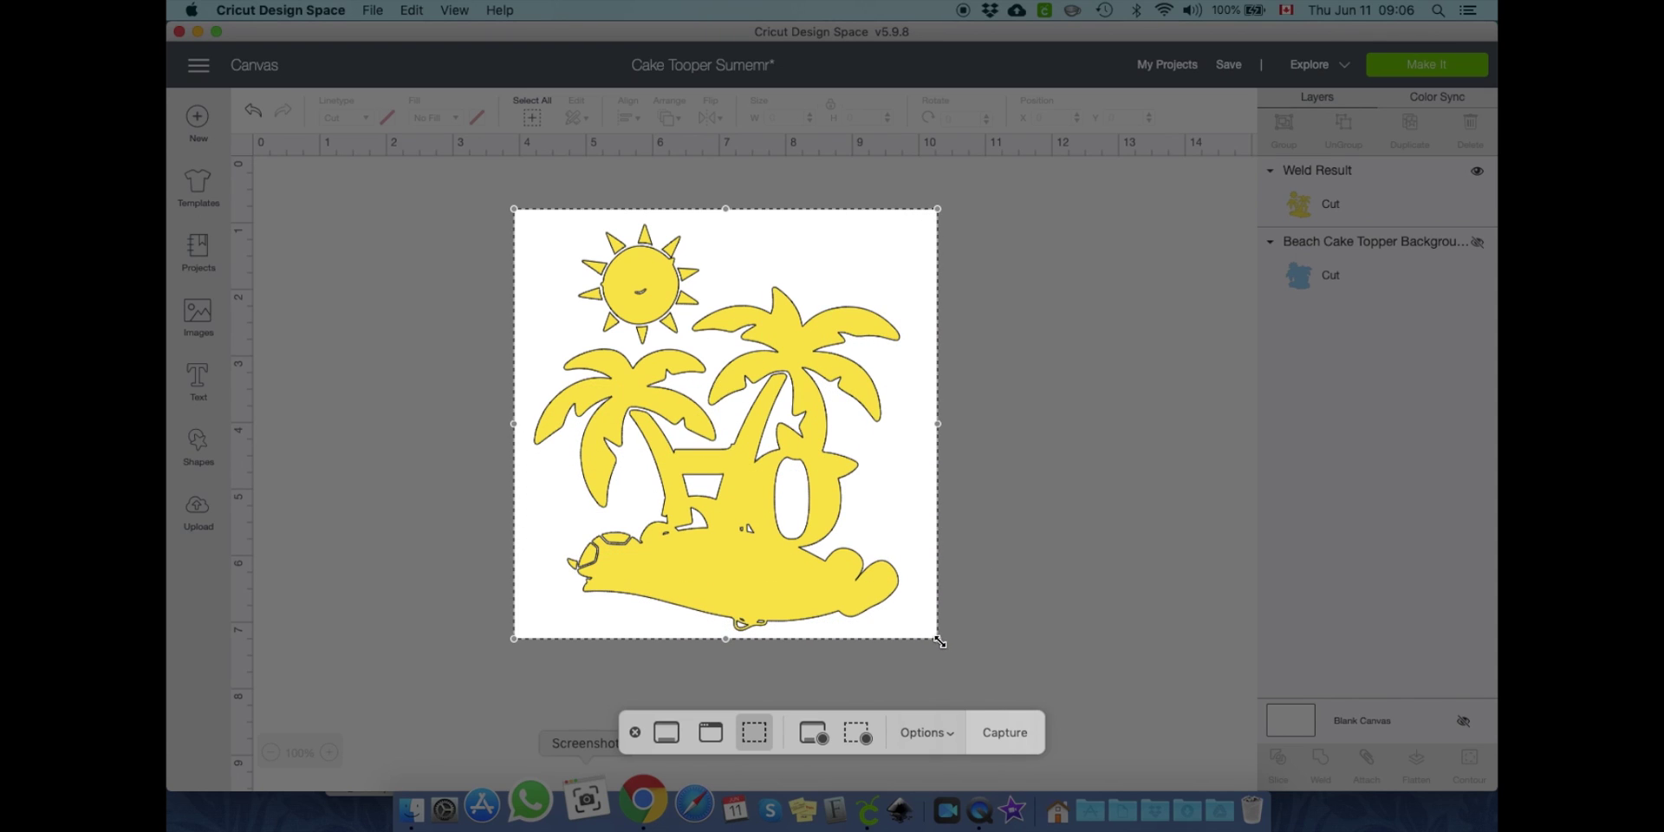
left_click(1004, 736)
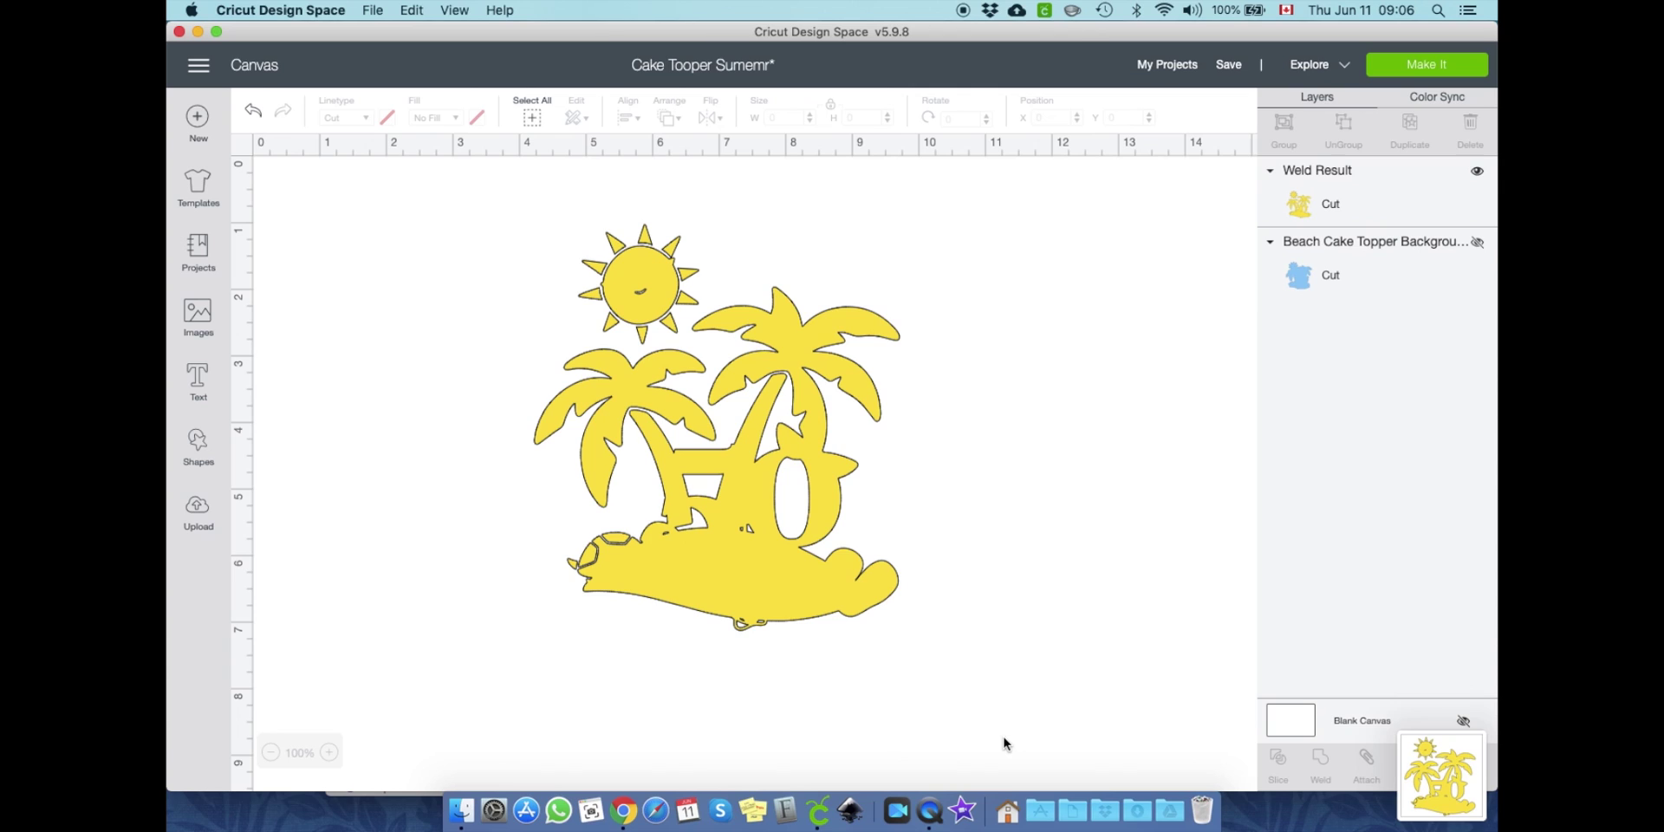
Step: Undo the weld and move the sun and the palm-tree island apart from the other images
left_click(260, 118)
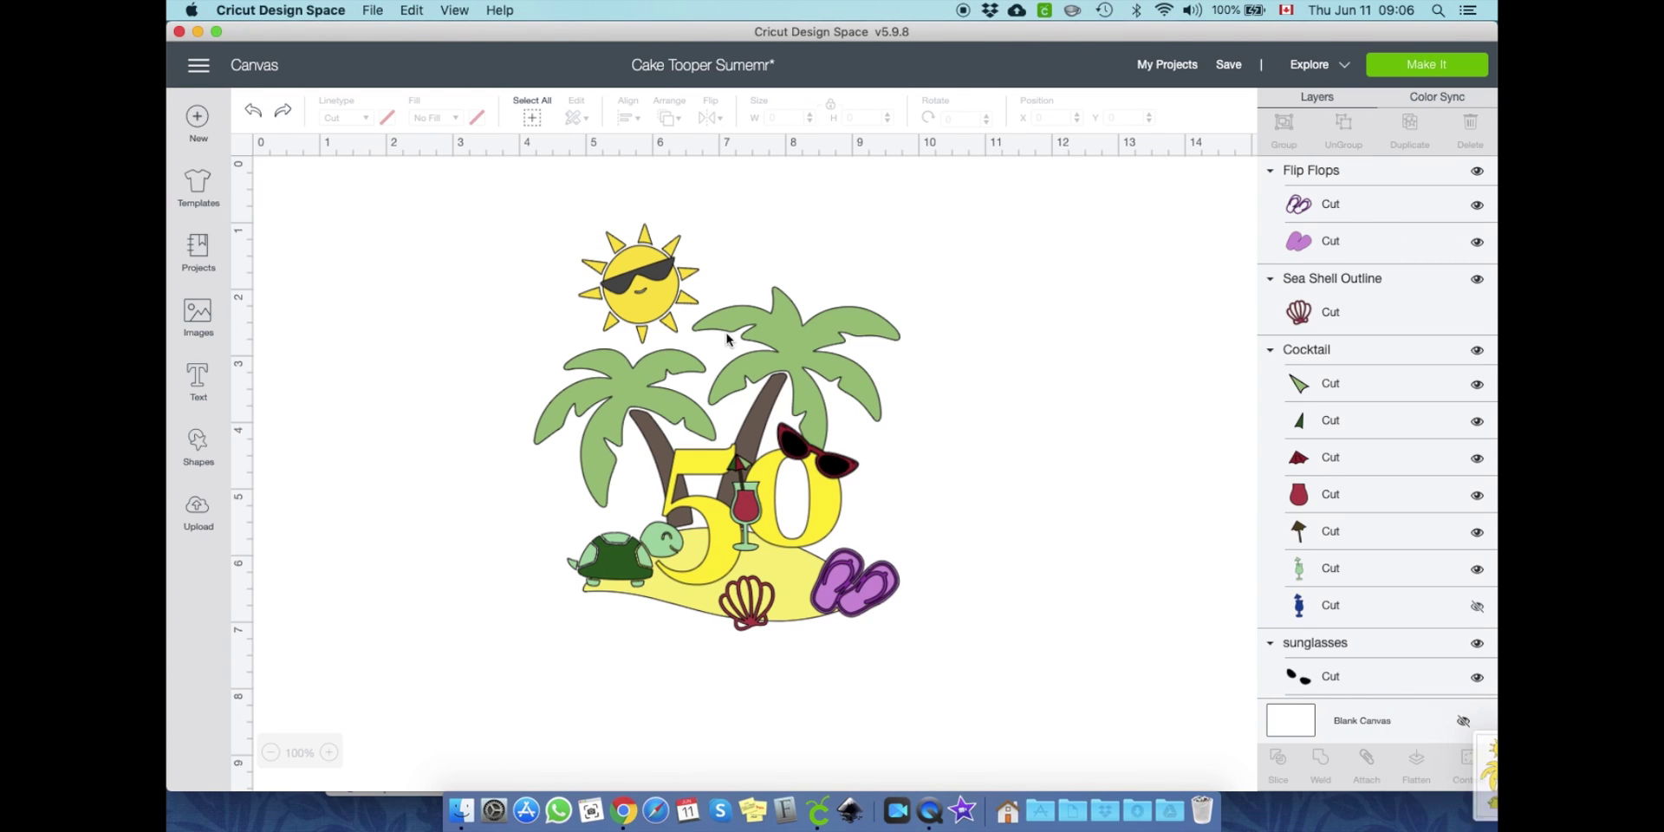
left_click_drag(606, 249, 388, 223)
left_click_drag(625, 396, 389, 461)
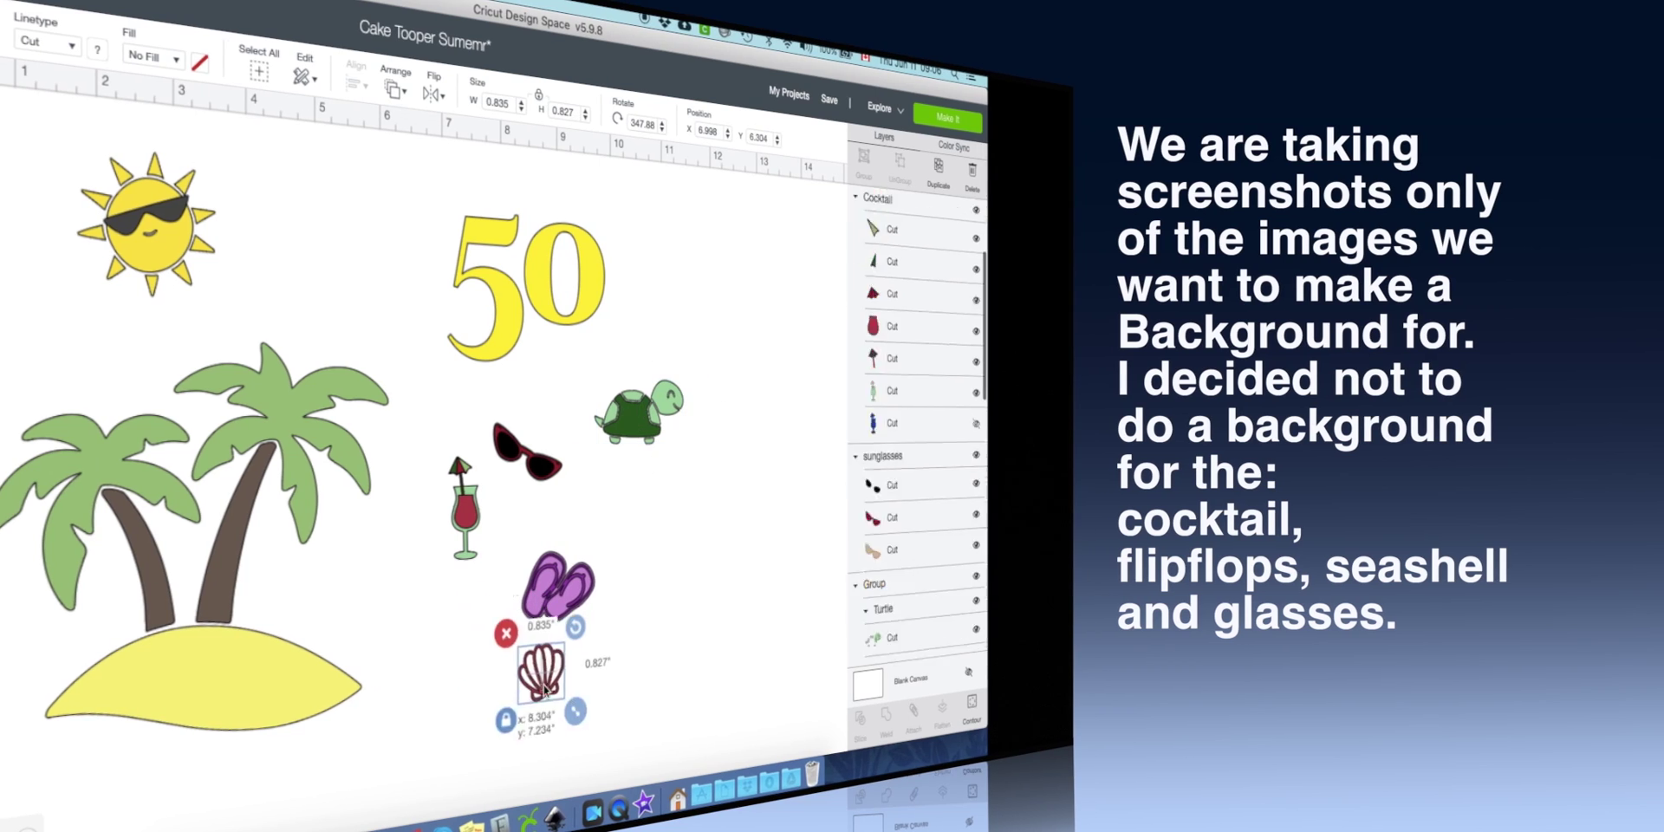
Step: Move the flip-flops, cocktail and red sunglasses into a row with the seashell, clear of the main images
left_click_drag(557, 584, 595, 699)
left_click_drag(465, 509, 540, 711)
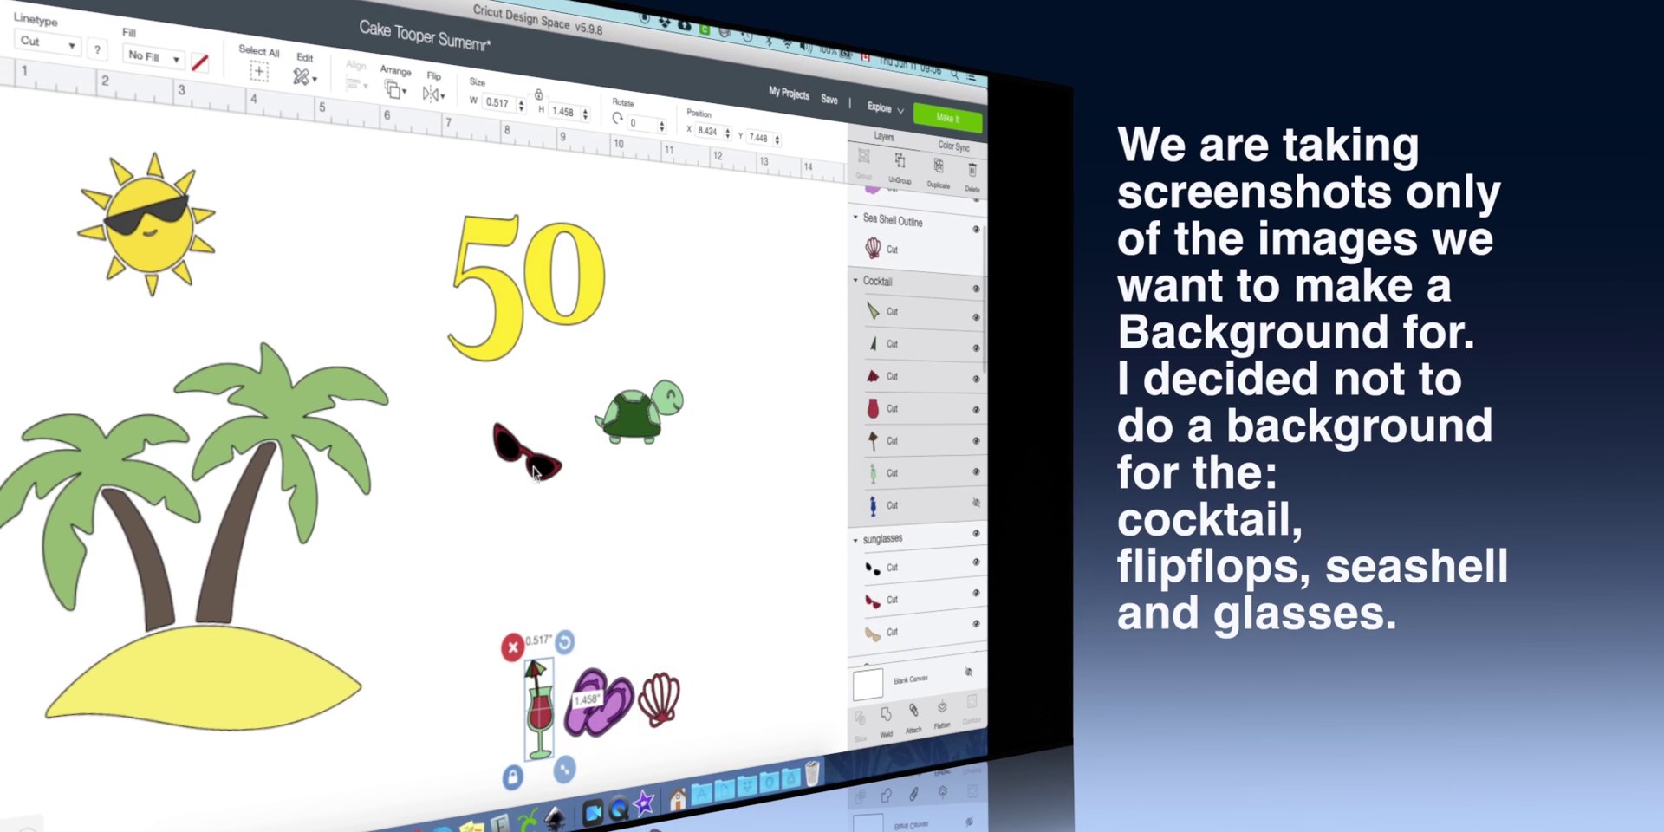
left_click_drag(535, 472, 730, 709)
Step: Take separate screenshots of the sun and the 50, each framed by its own selection
key("super+shift+5")
left_click_drag(68, 135, 231, 321)
key("Return")
key("super+shift+5")
left_click_drag(433, 187, 720, 515)
key("Return")
Step: Take separate screenshots of the turtle and the palm-tree island
key("super+shift+5")
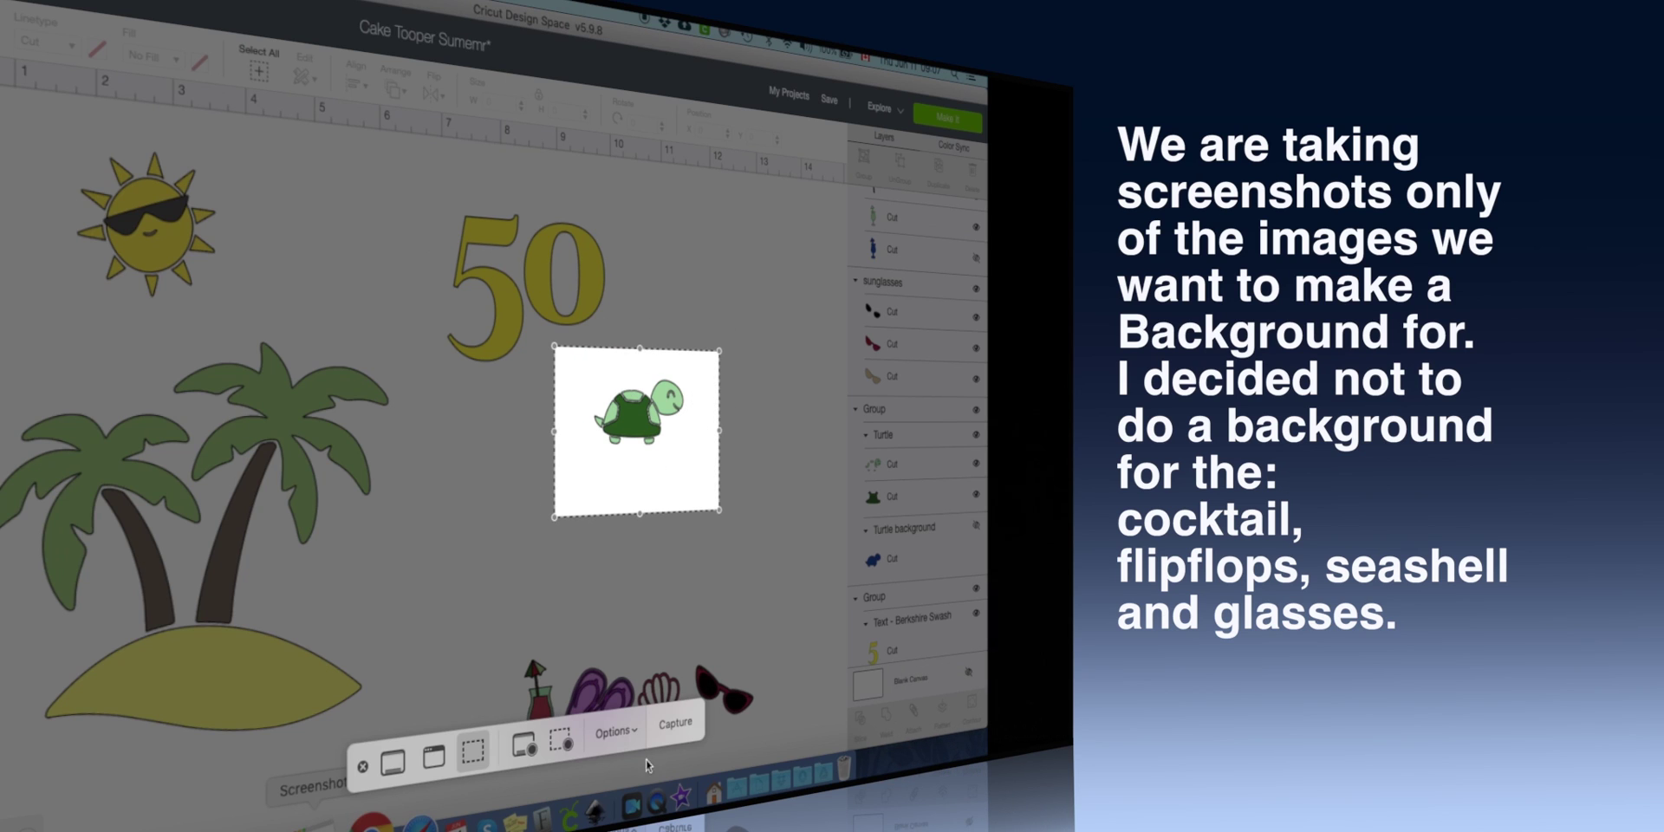
key("Return")
key("super+shift+5")
left_click_drag(4, 305, 403, 716)
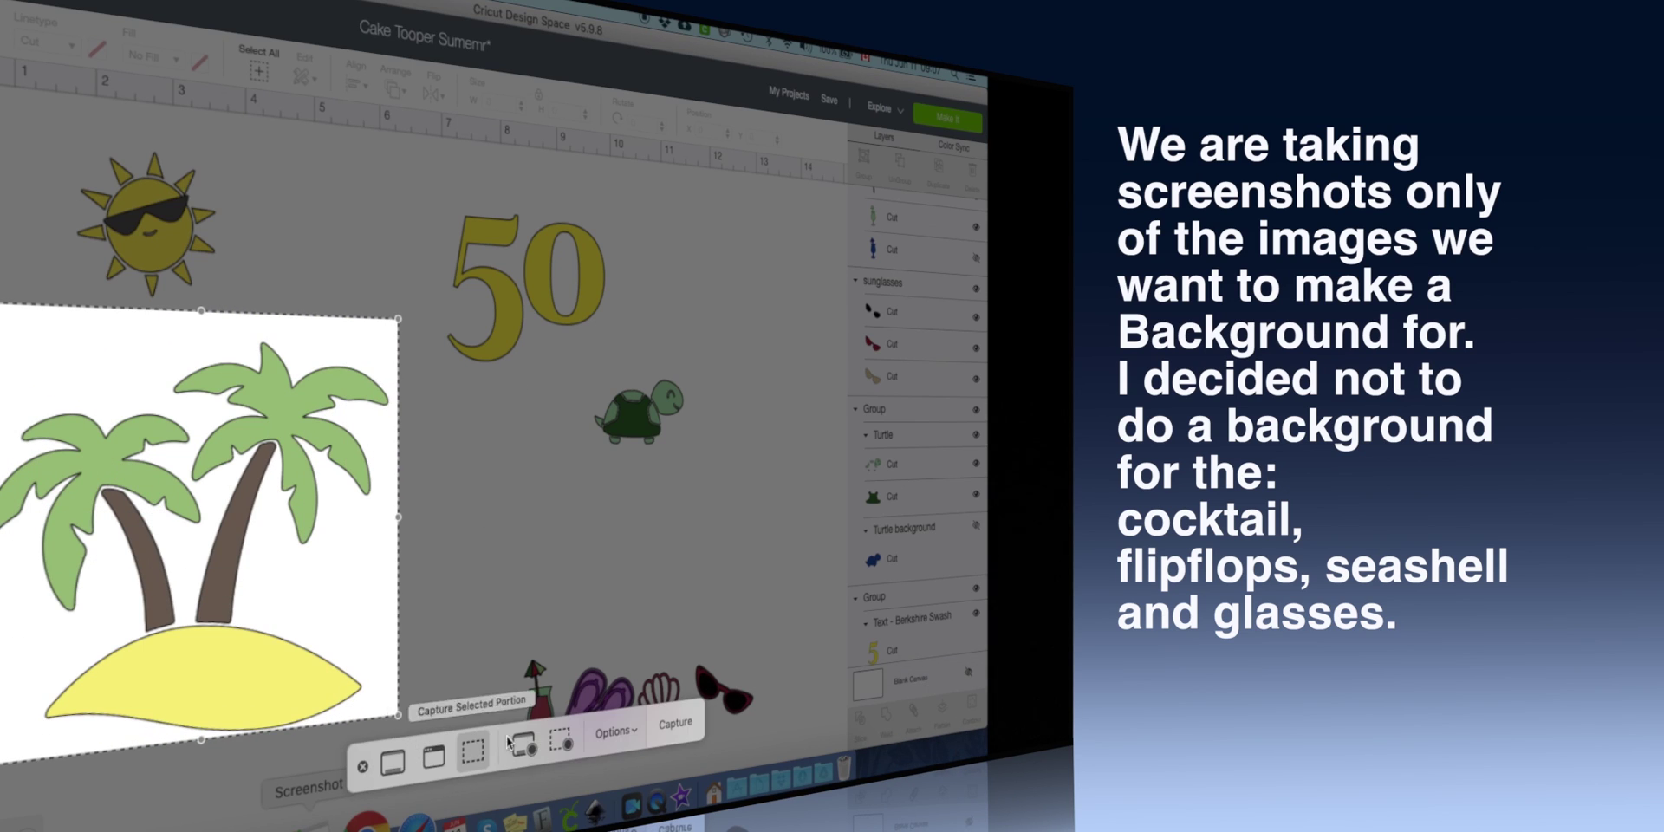
key("Return")
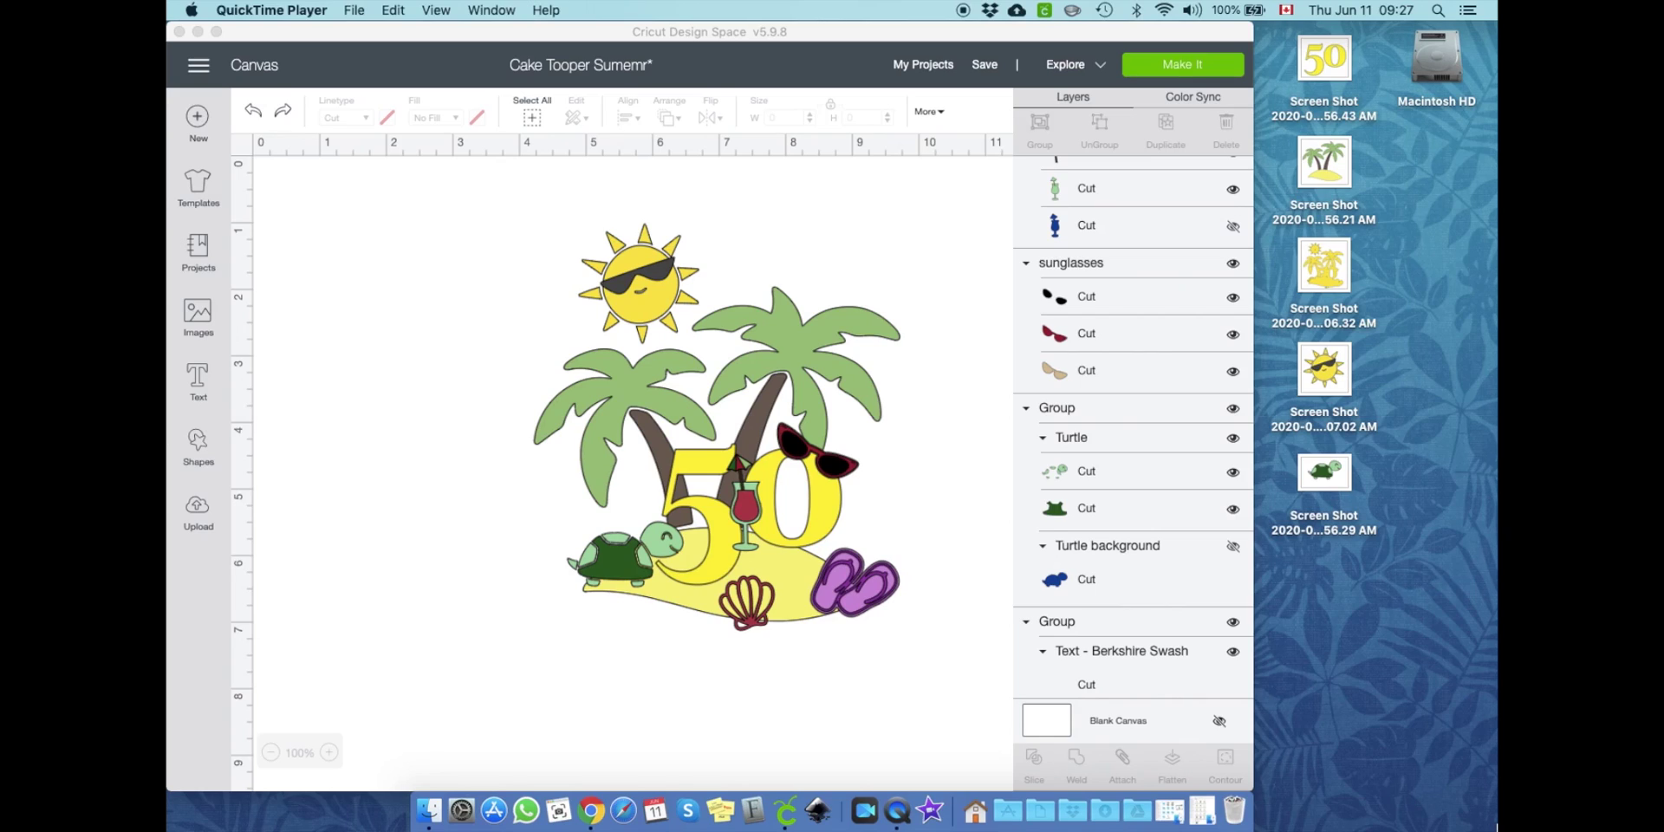
Step: Switch to Inkscape and import the palm-tree screenshot from the desktop as an embedded image
left_click(815, 808)
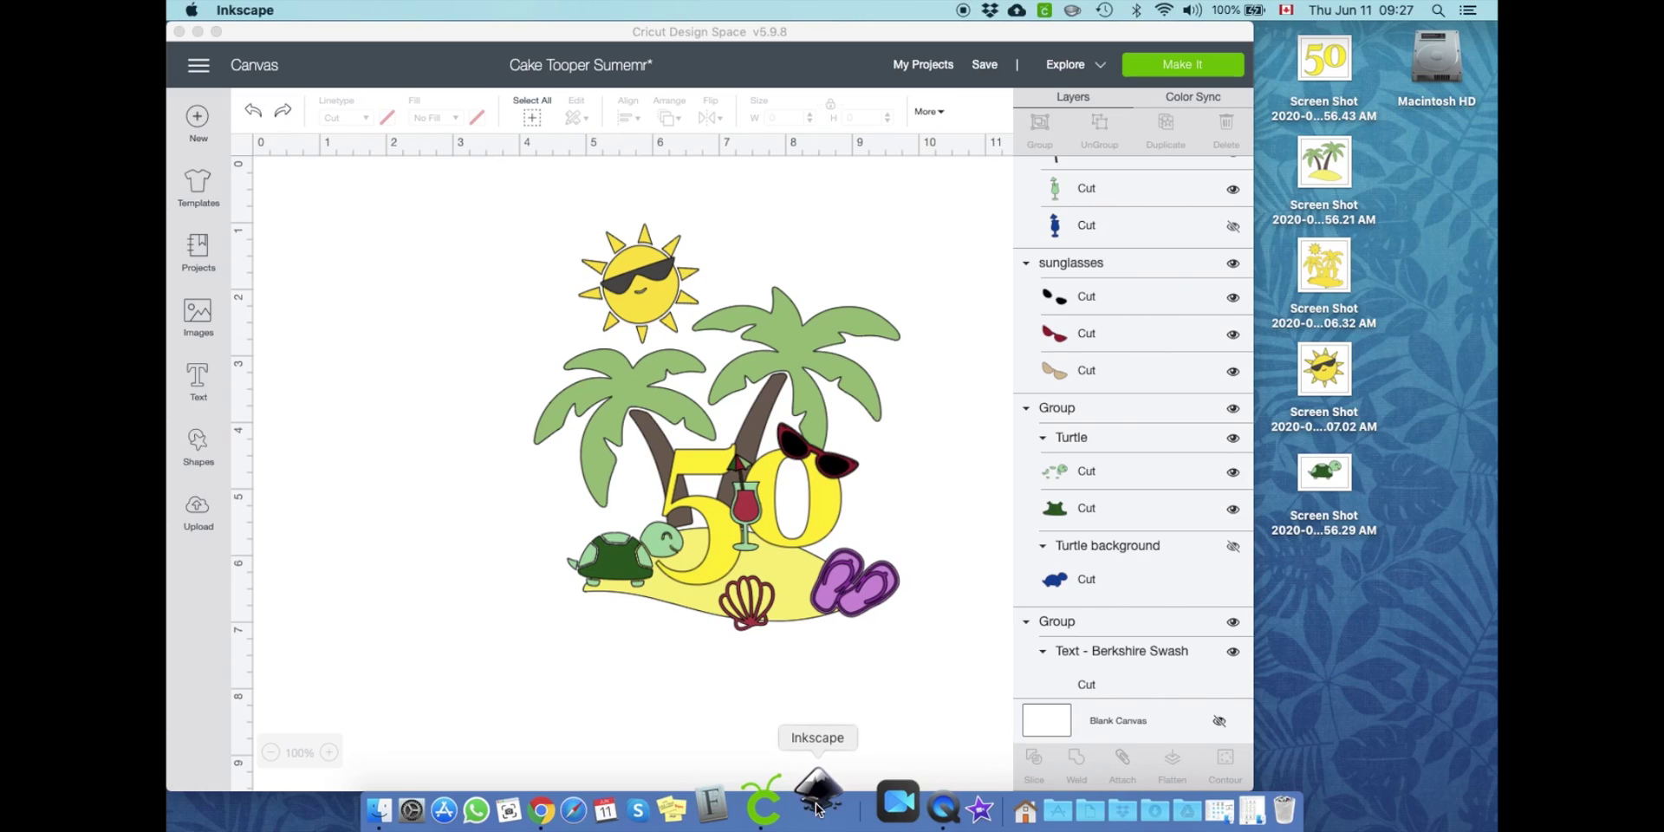
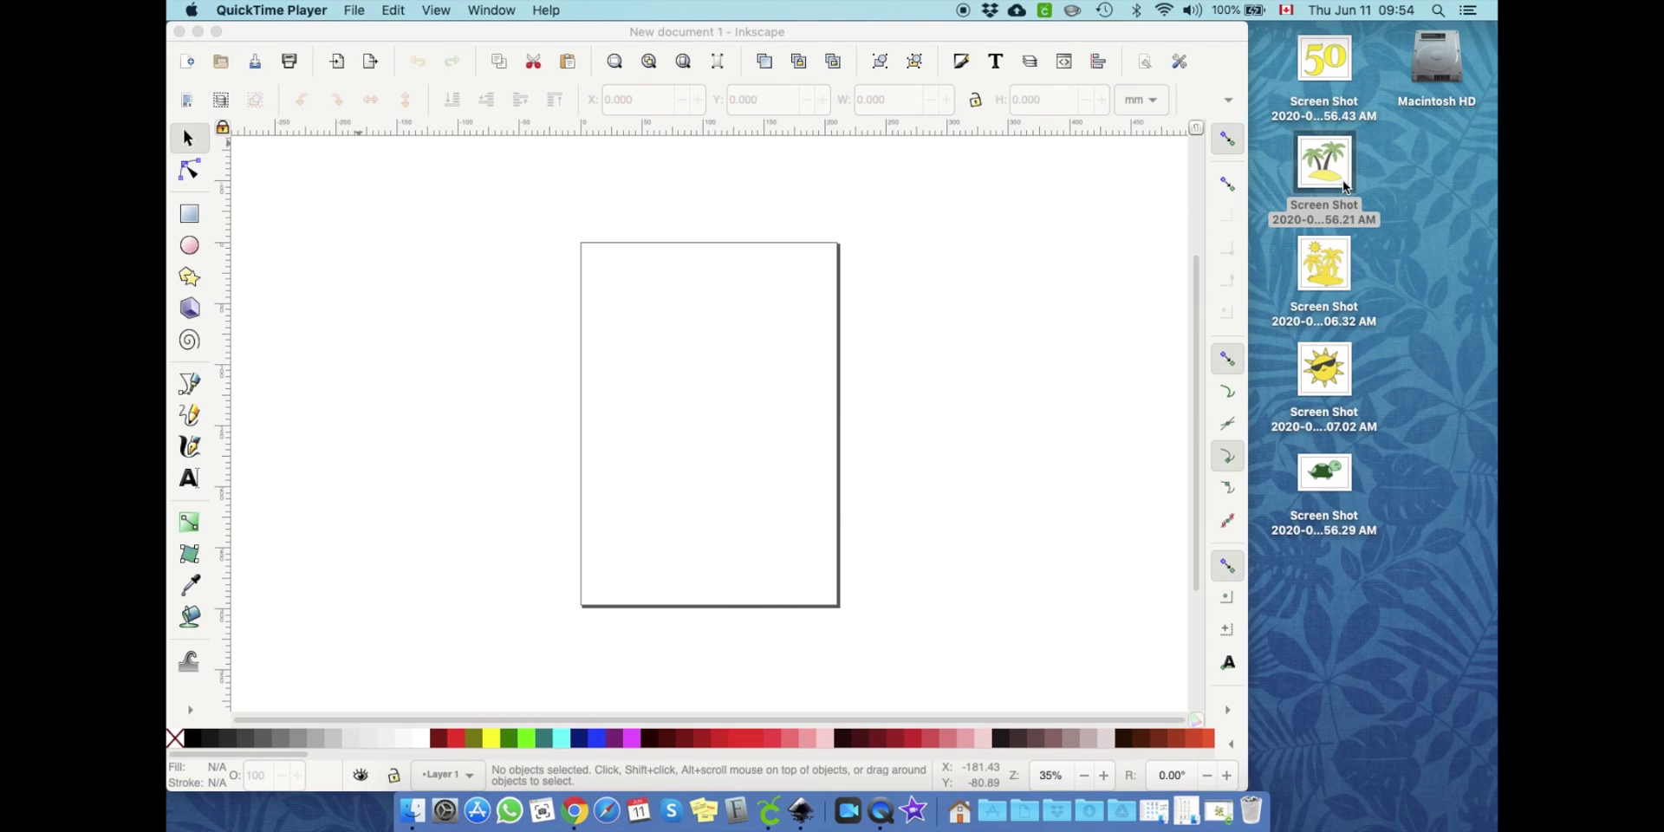
left_click_drag(1343, 182, 691, 392)
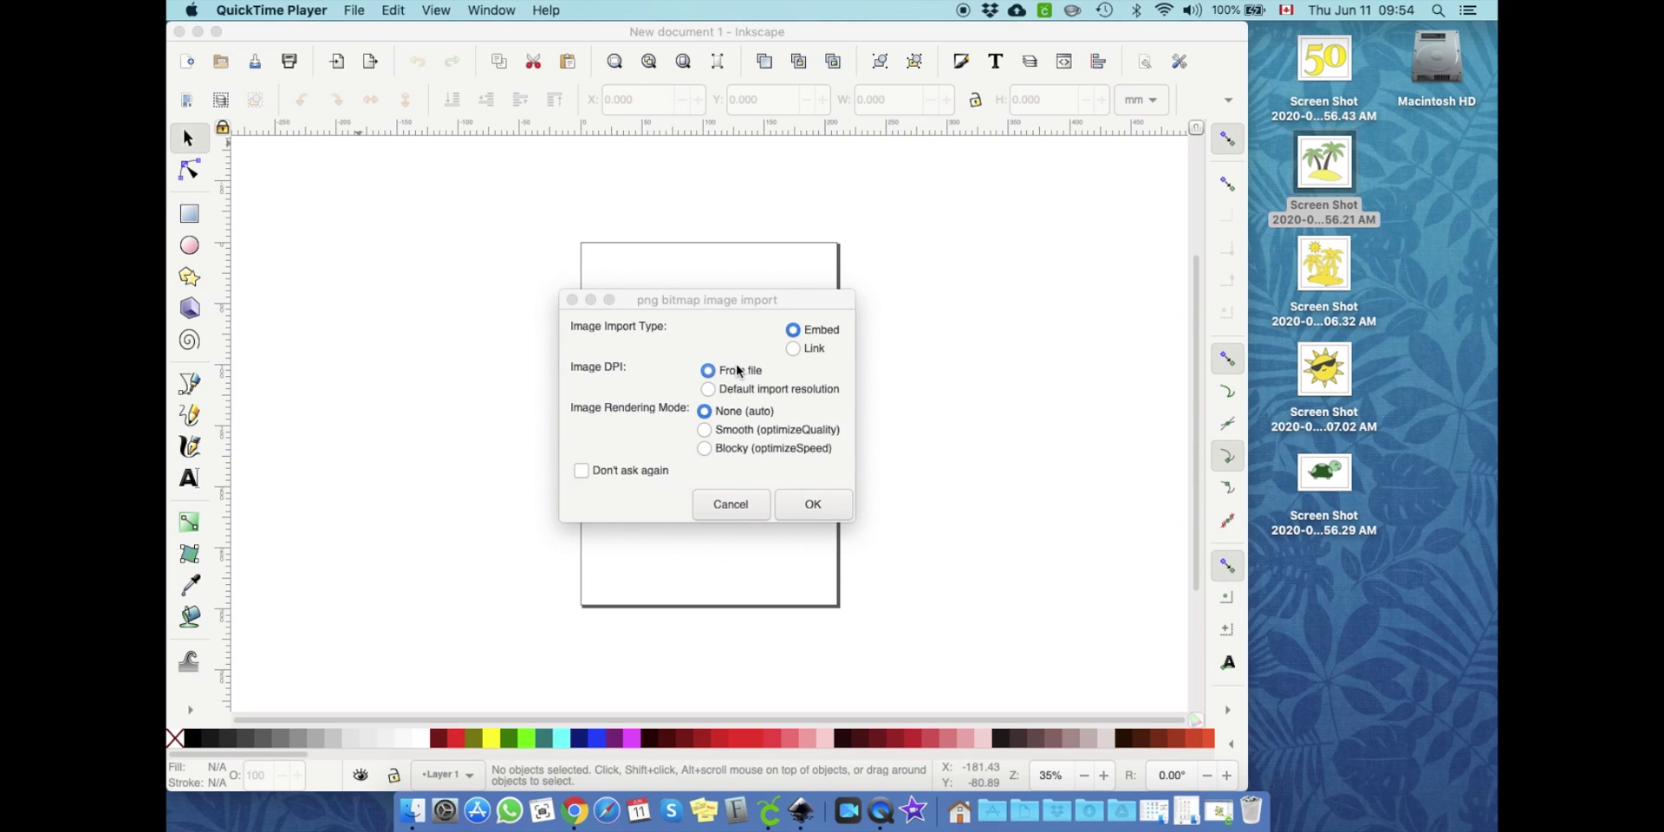
left_click(811, 512)
left_click(811, 511)
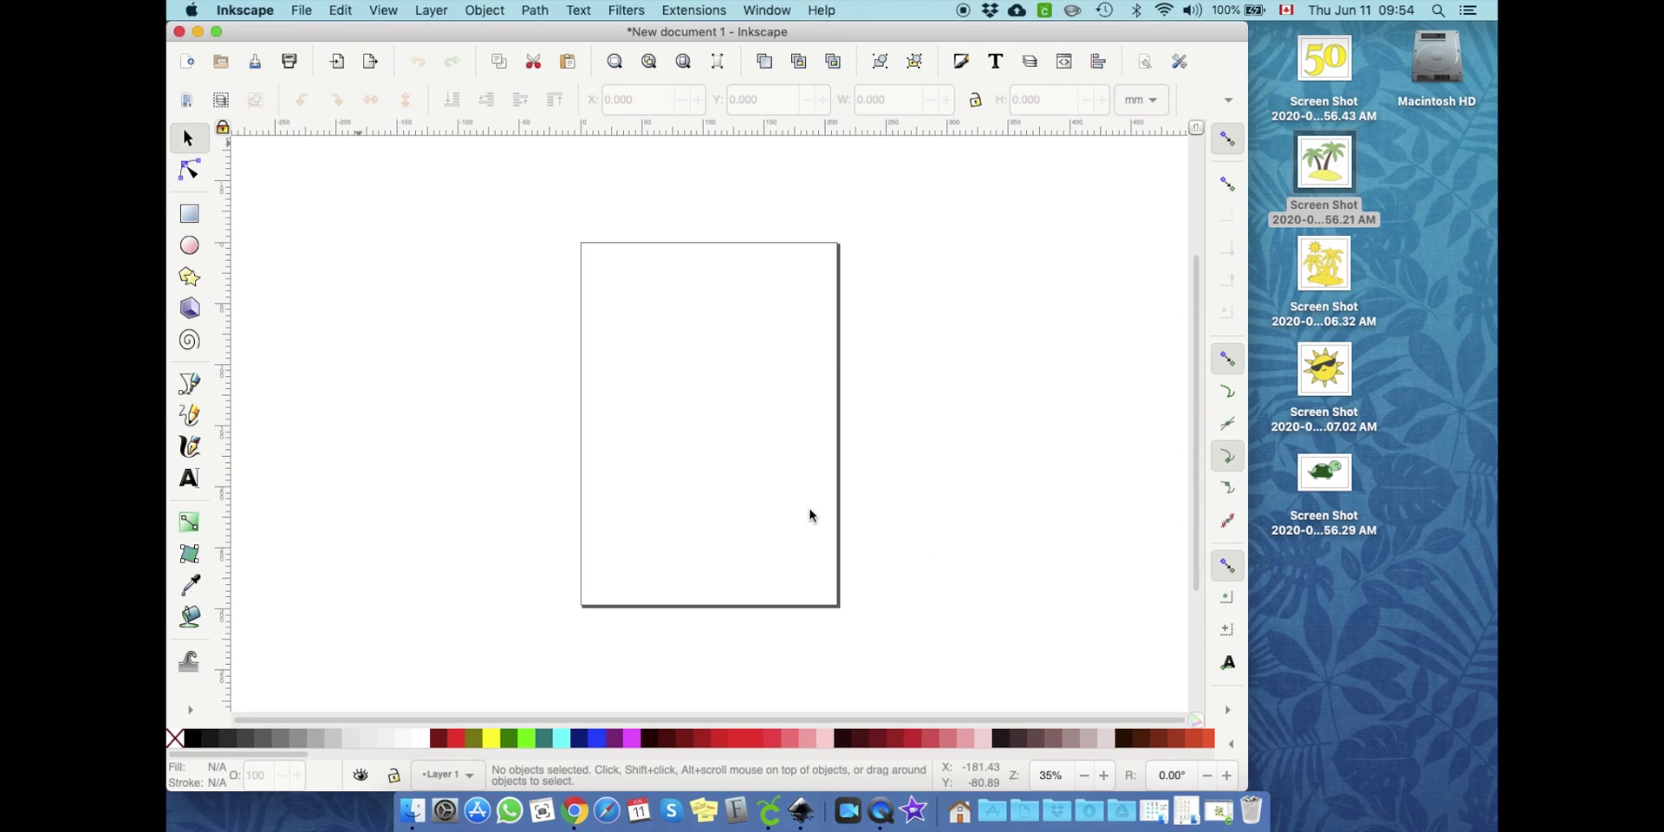
Step: Open Trace Bitmap for the imported palm-tree image and reposition its dialog
left_click(536, 12)
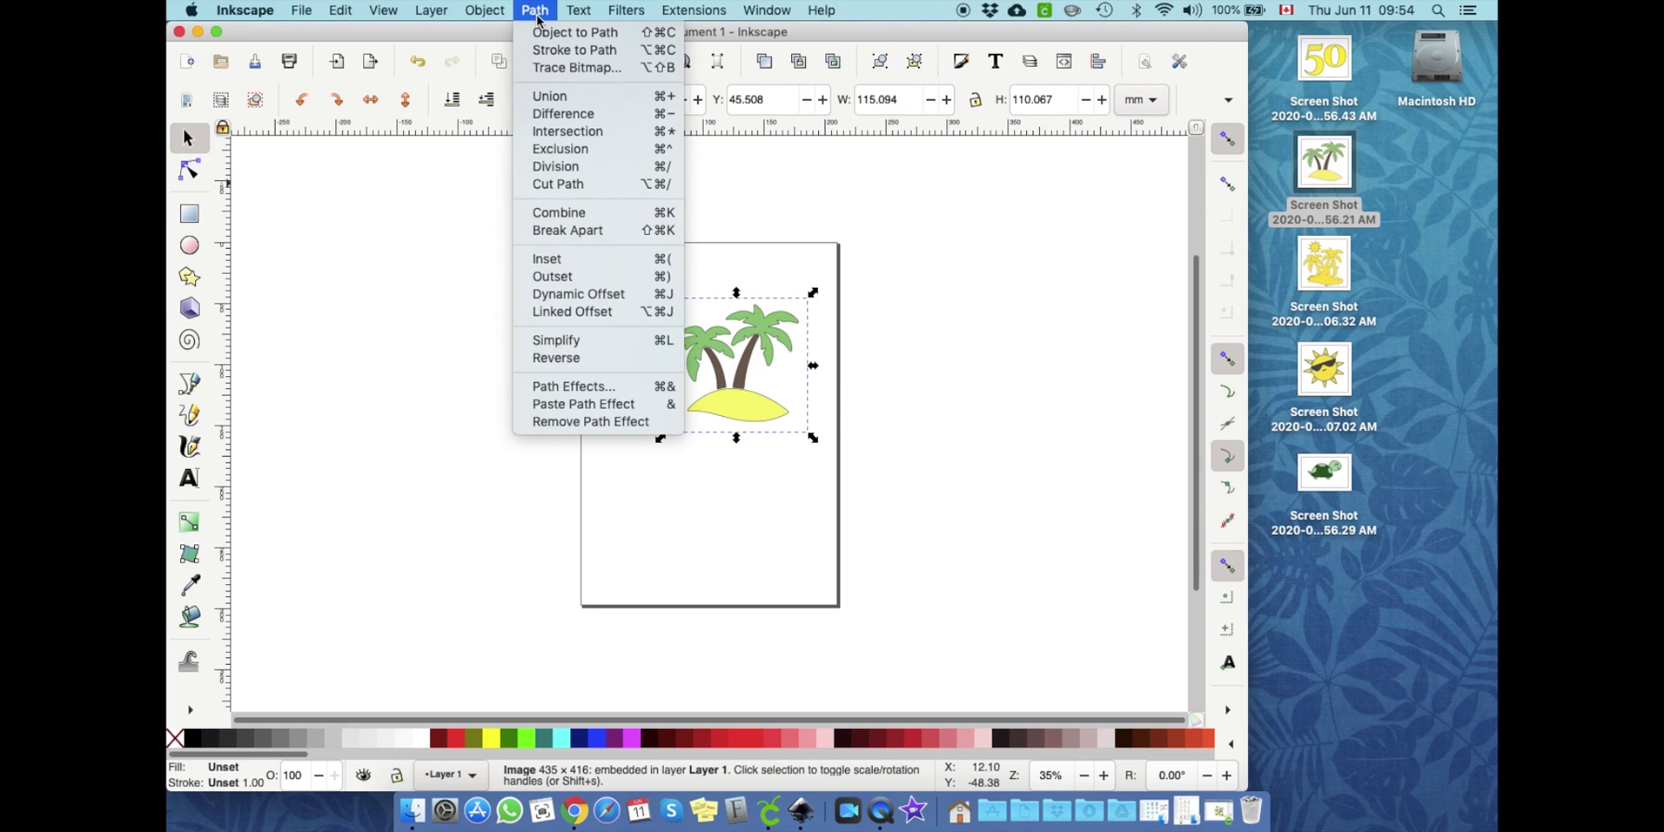
left_click(541, 69)
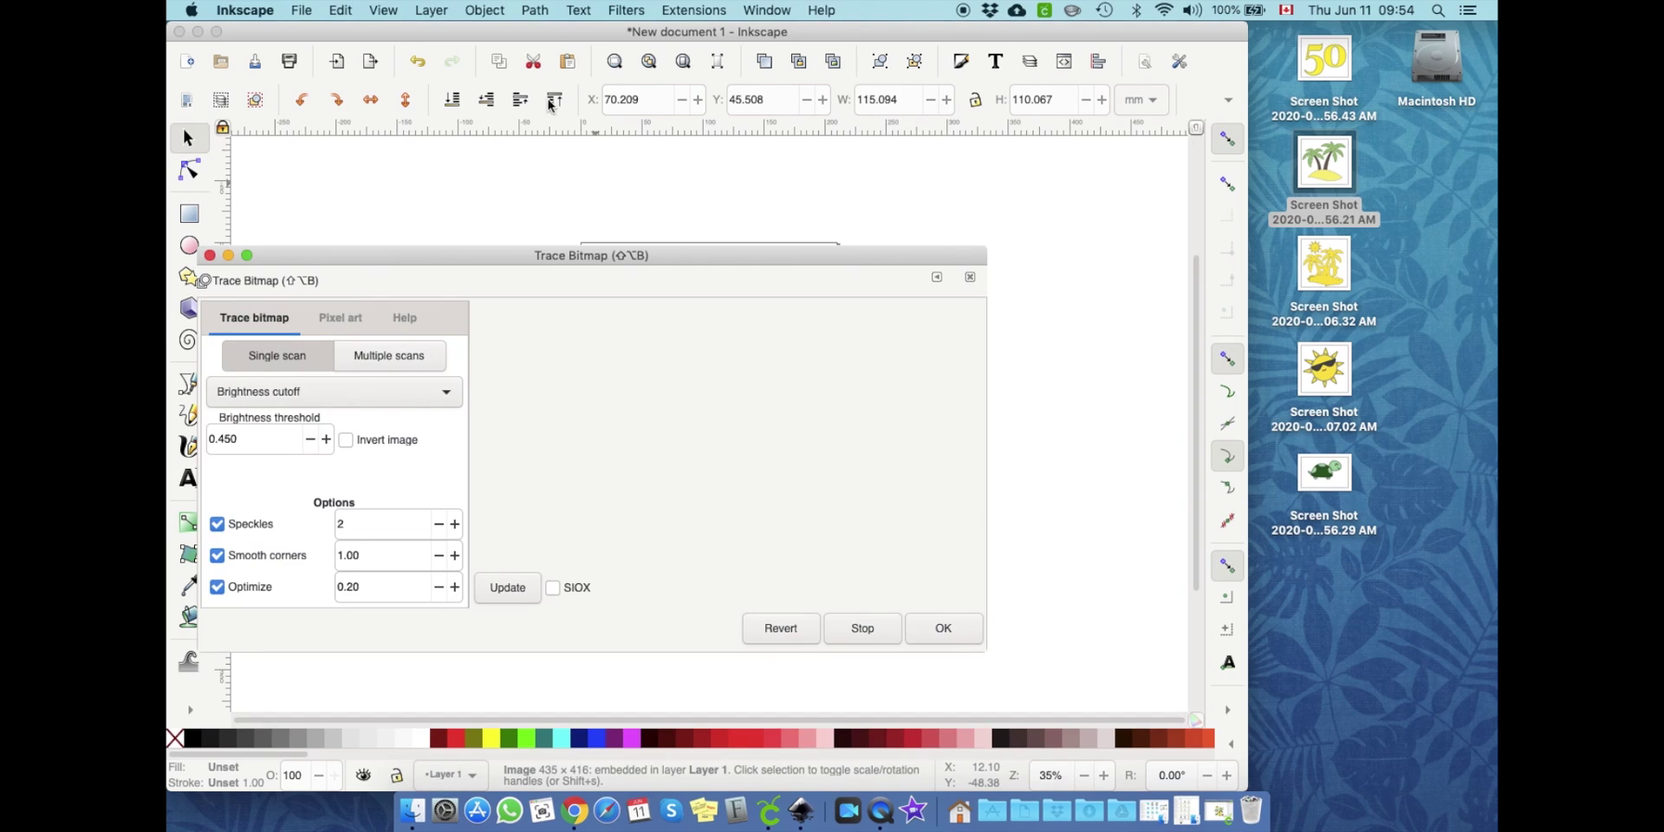
left_click_drag(530, 263, 574, 157)
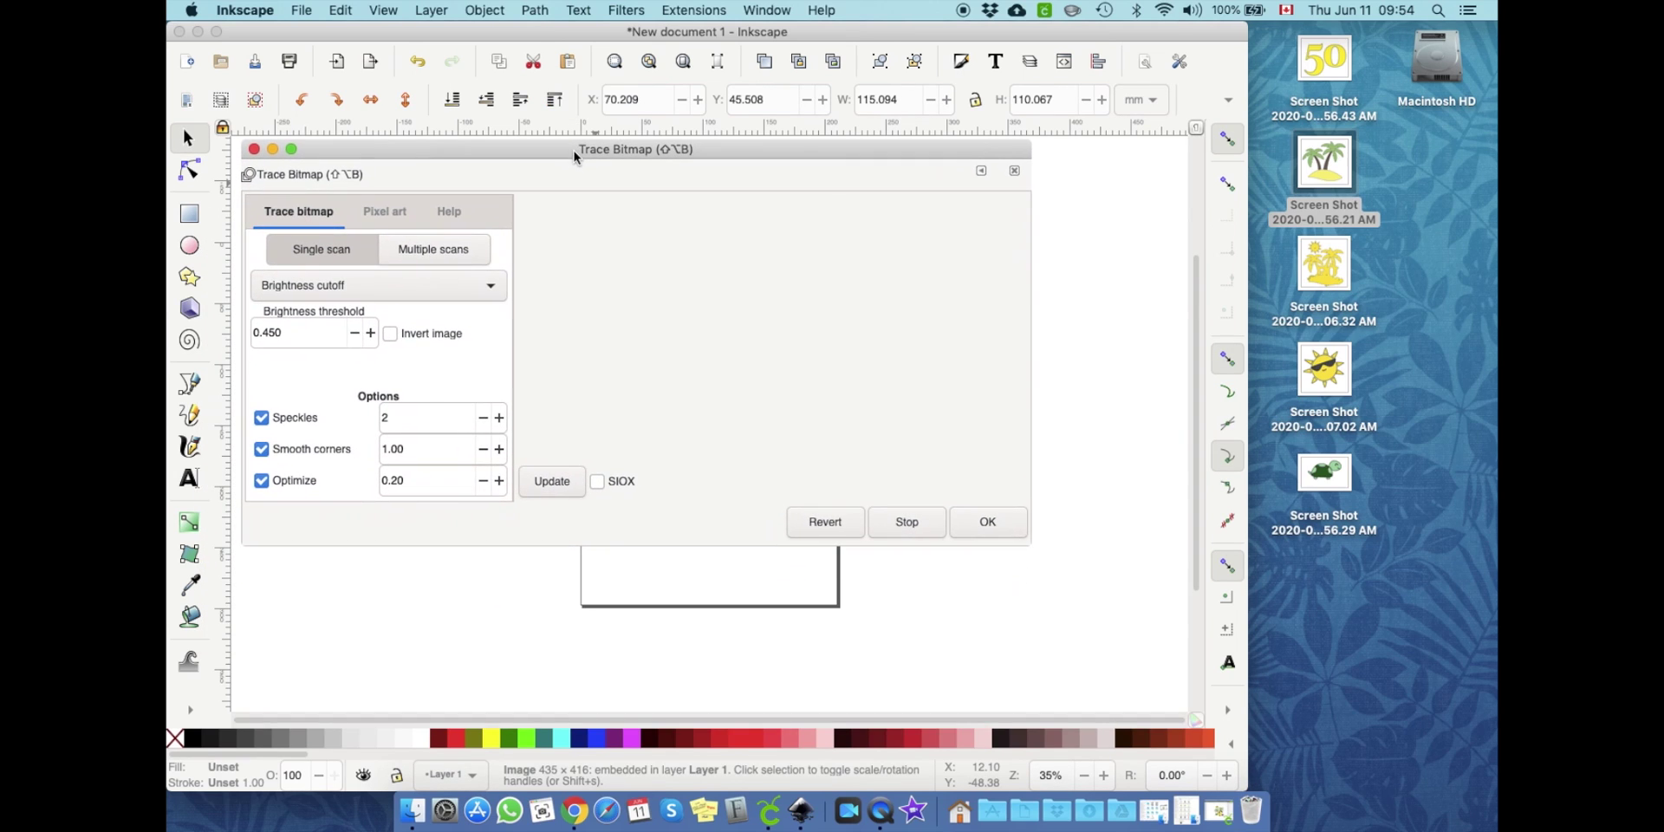
left_click(456, 254)
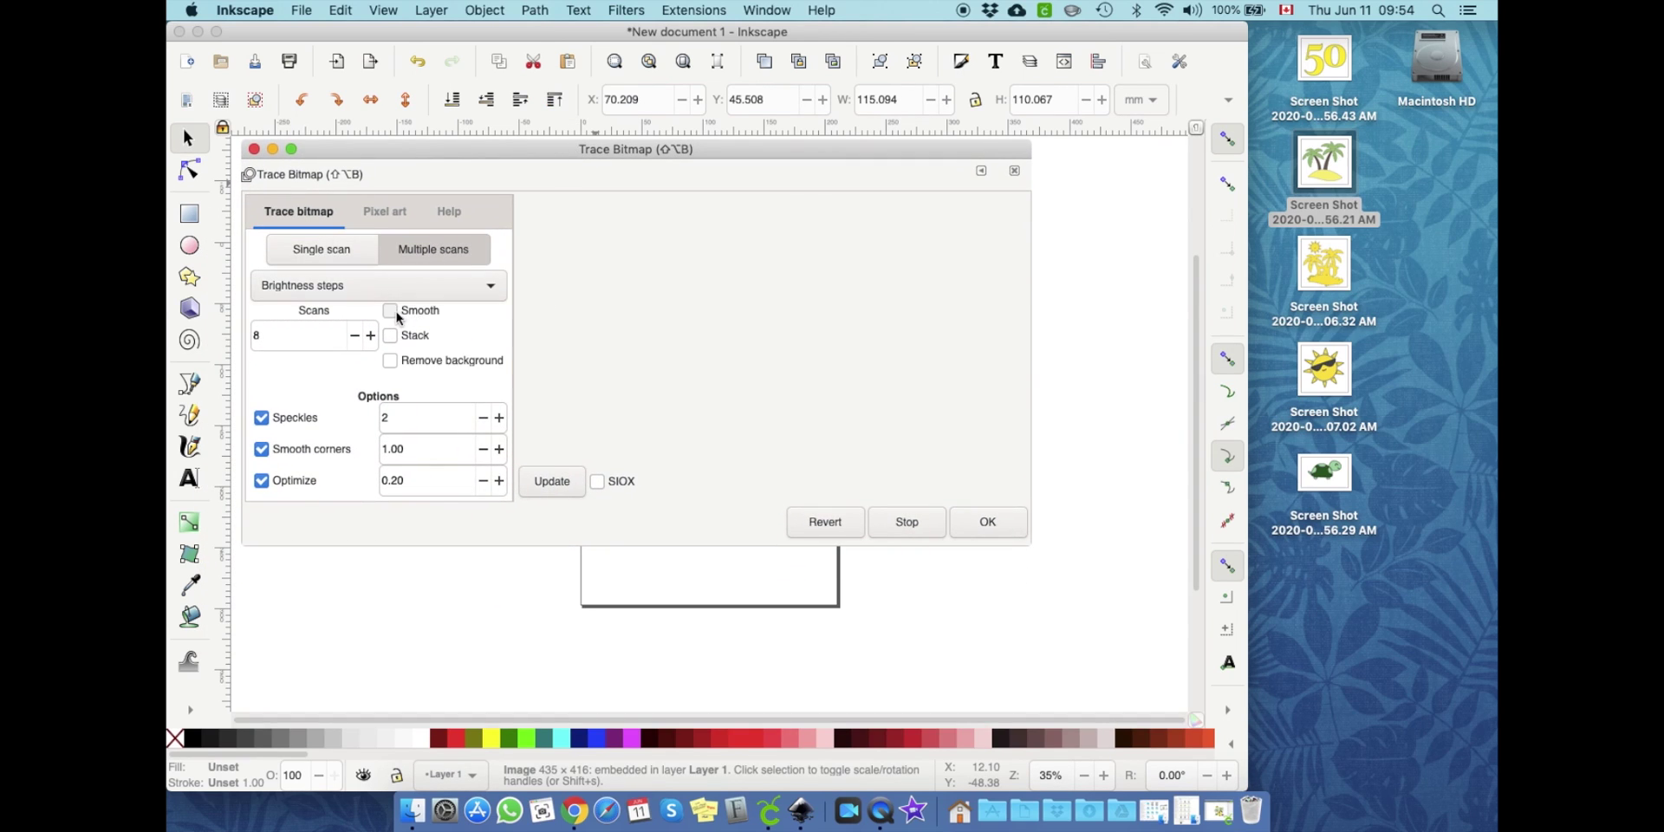
left_click(392, 312)
left_click(340, 257)
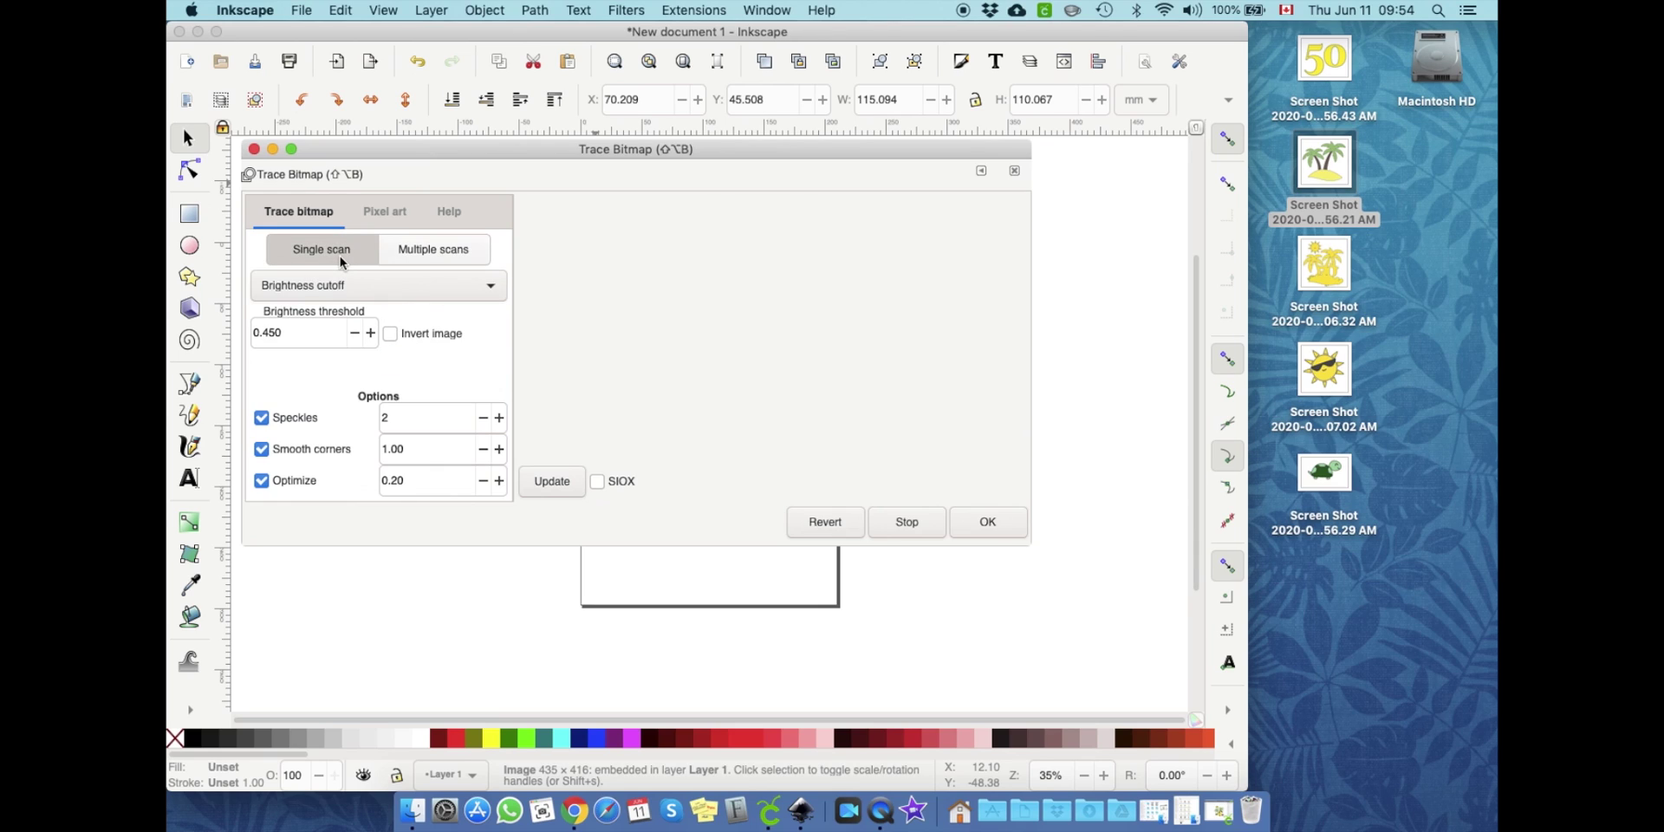
Step: Preview the single-scan brightness cutoff trace, set its brightness threshold to 0.600 and refresh the preview
left_click(551, 485)
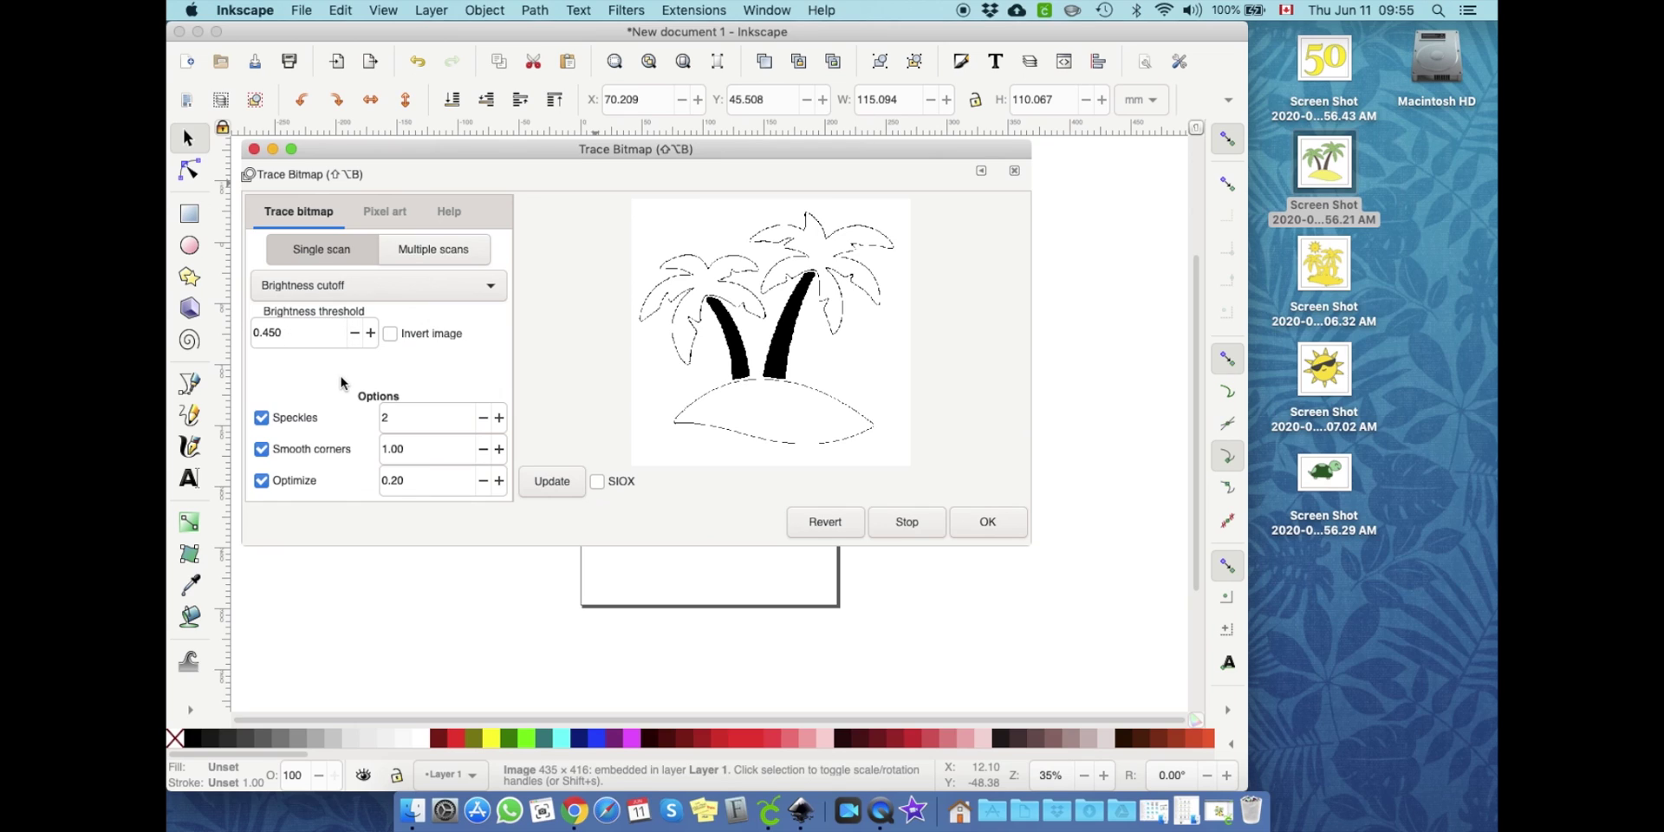
left_click_drag(263, 333, 292, 330)
type("600")
left_click(552, 481)
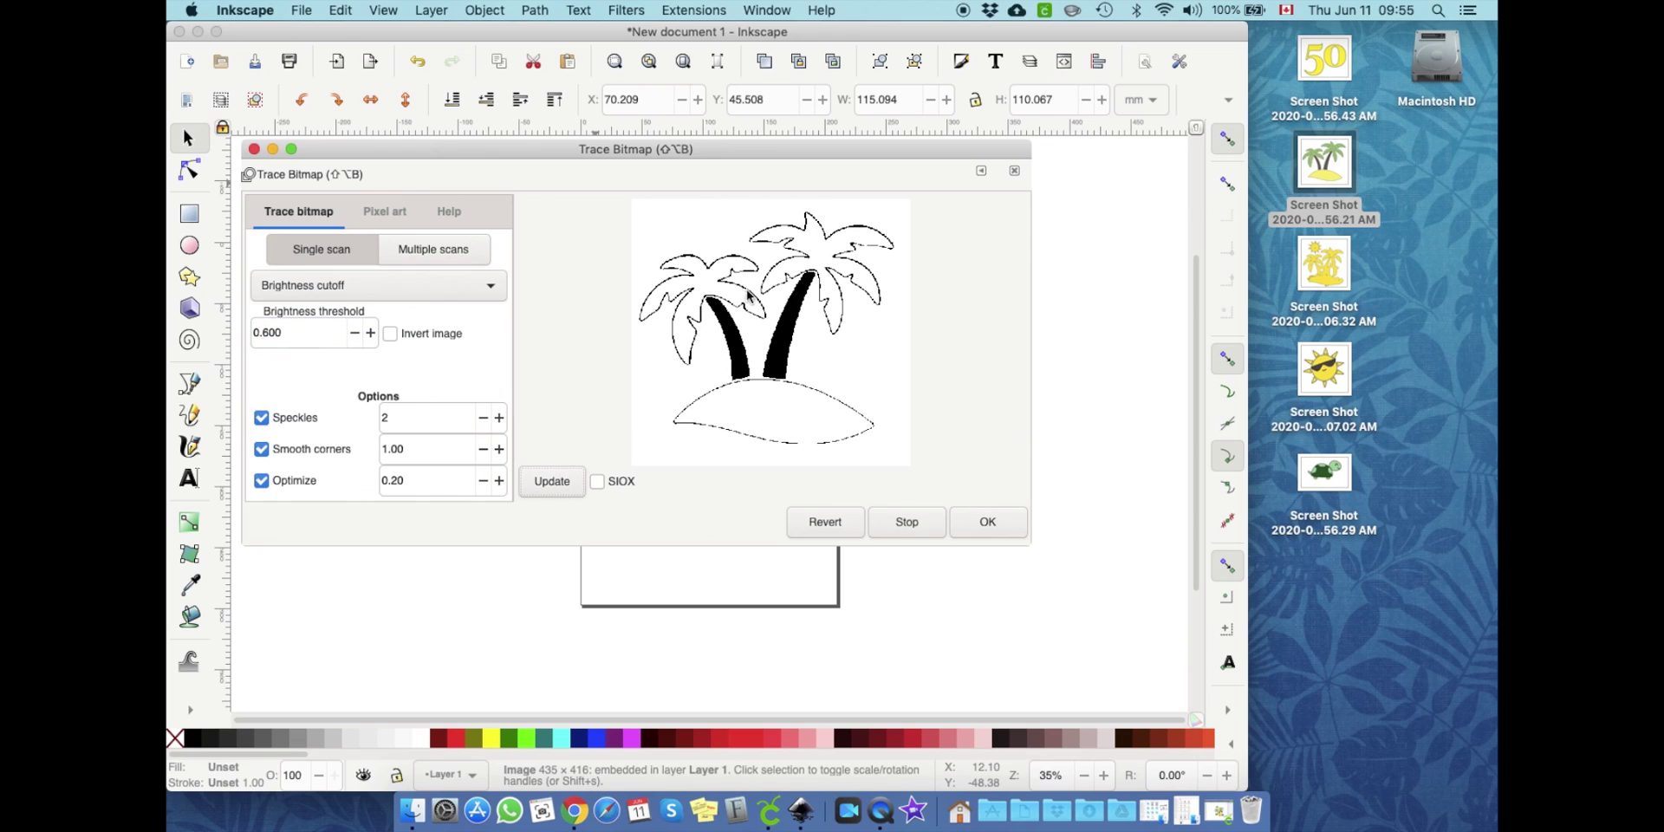
Step: Test the brightness threshold at 0.700 and 0.800 in the preview, and apply the palm-tree trace at 0.800
left_click(268, 331)
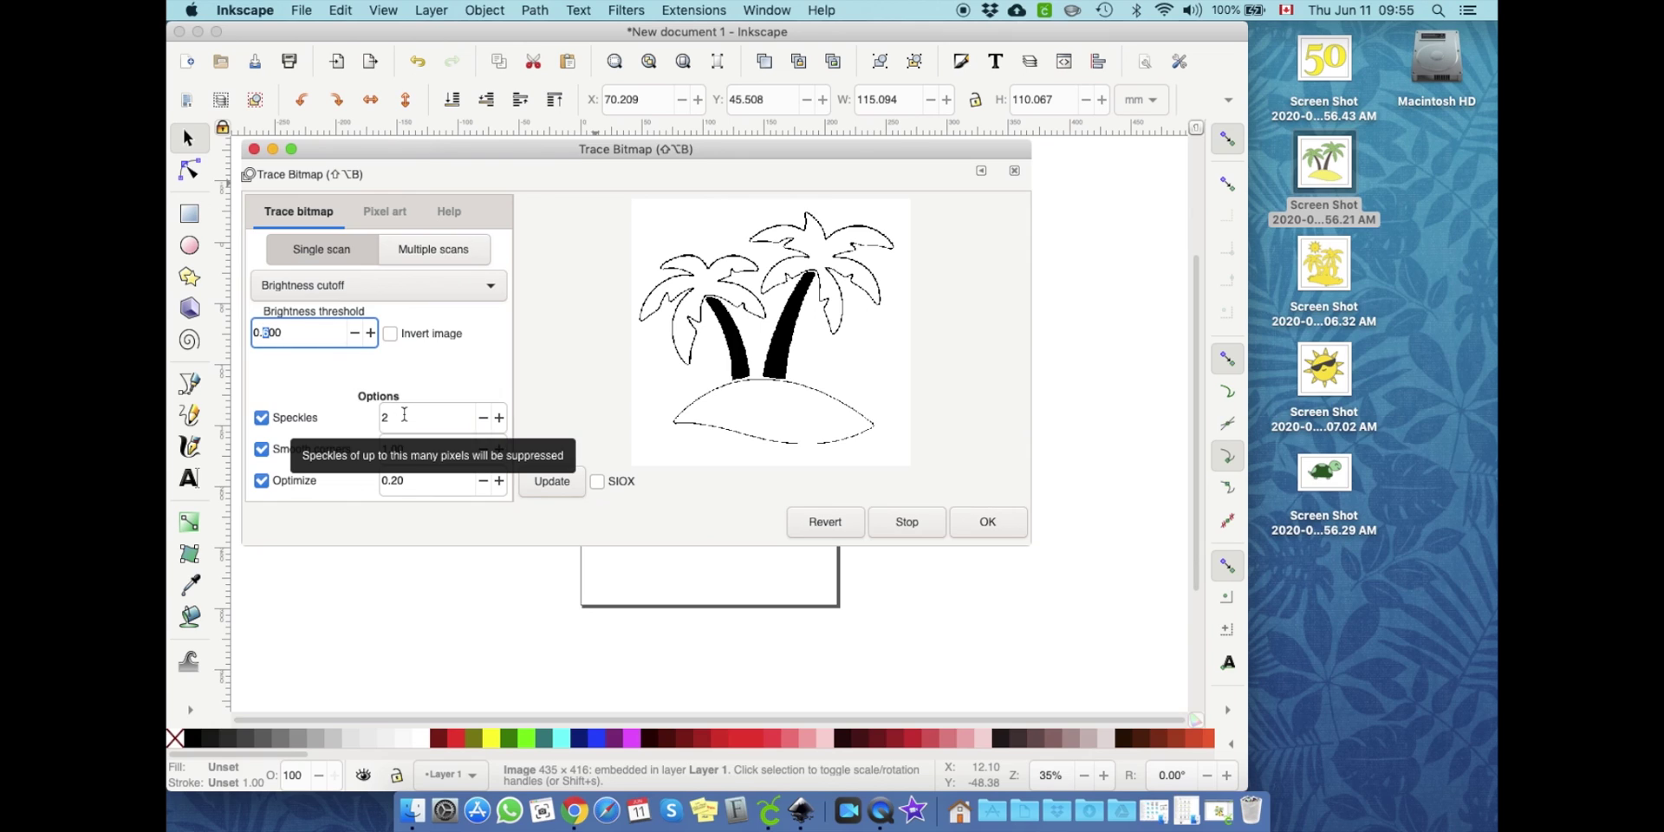
left_click(555, 481)
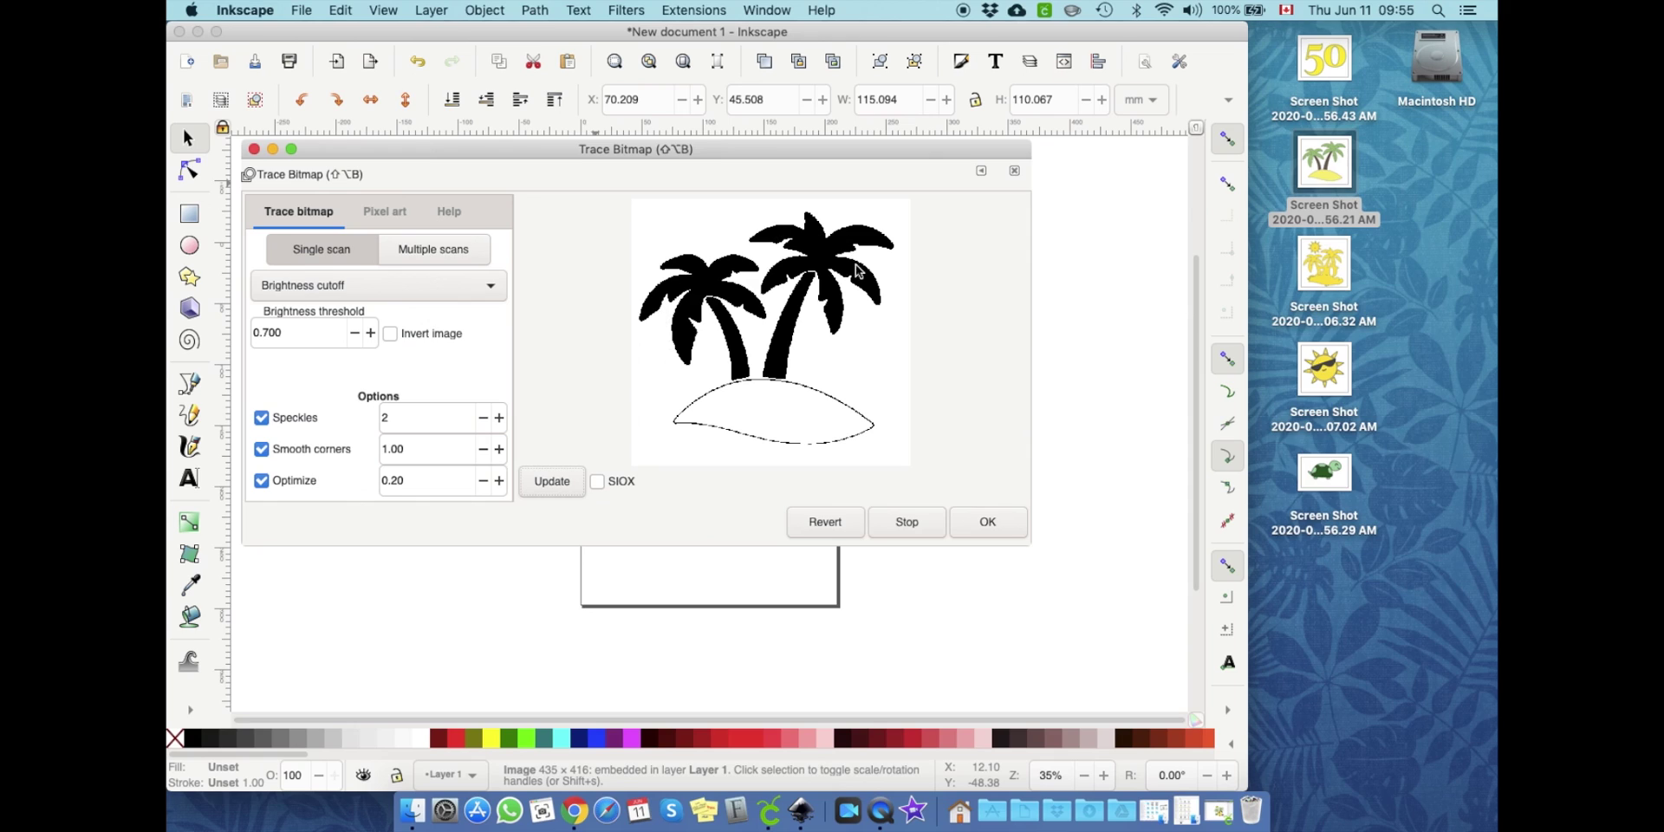
left_click(264, 333)
key("BackSpace")
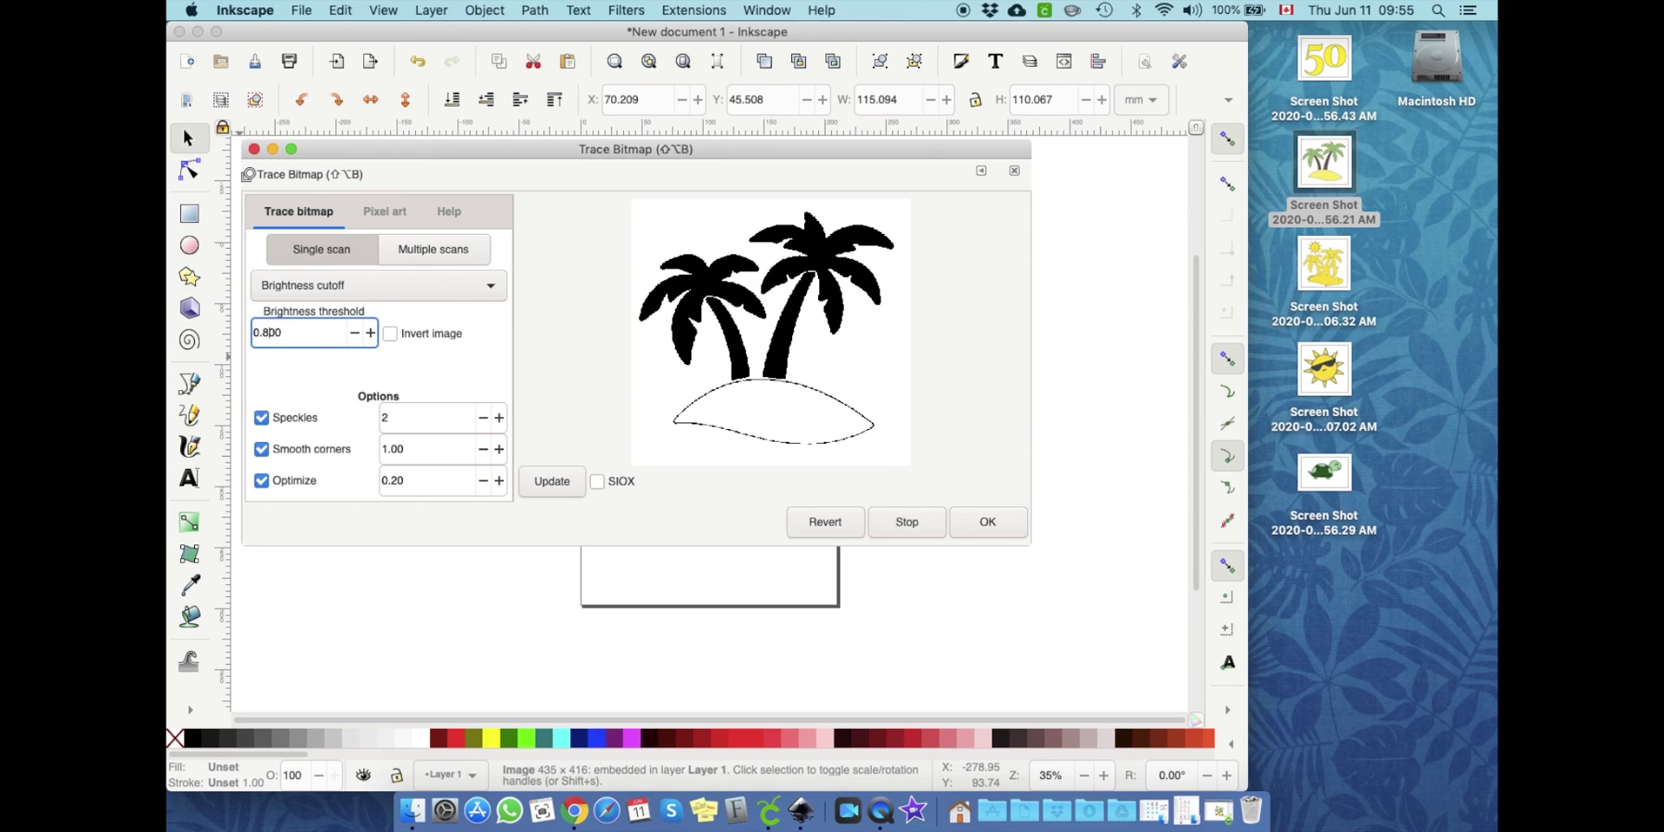
type("8")
left_click(555, 482)
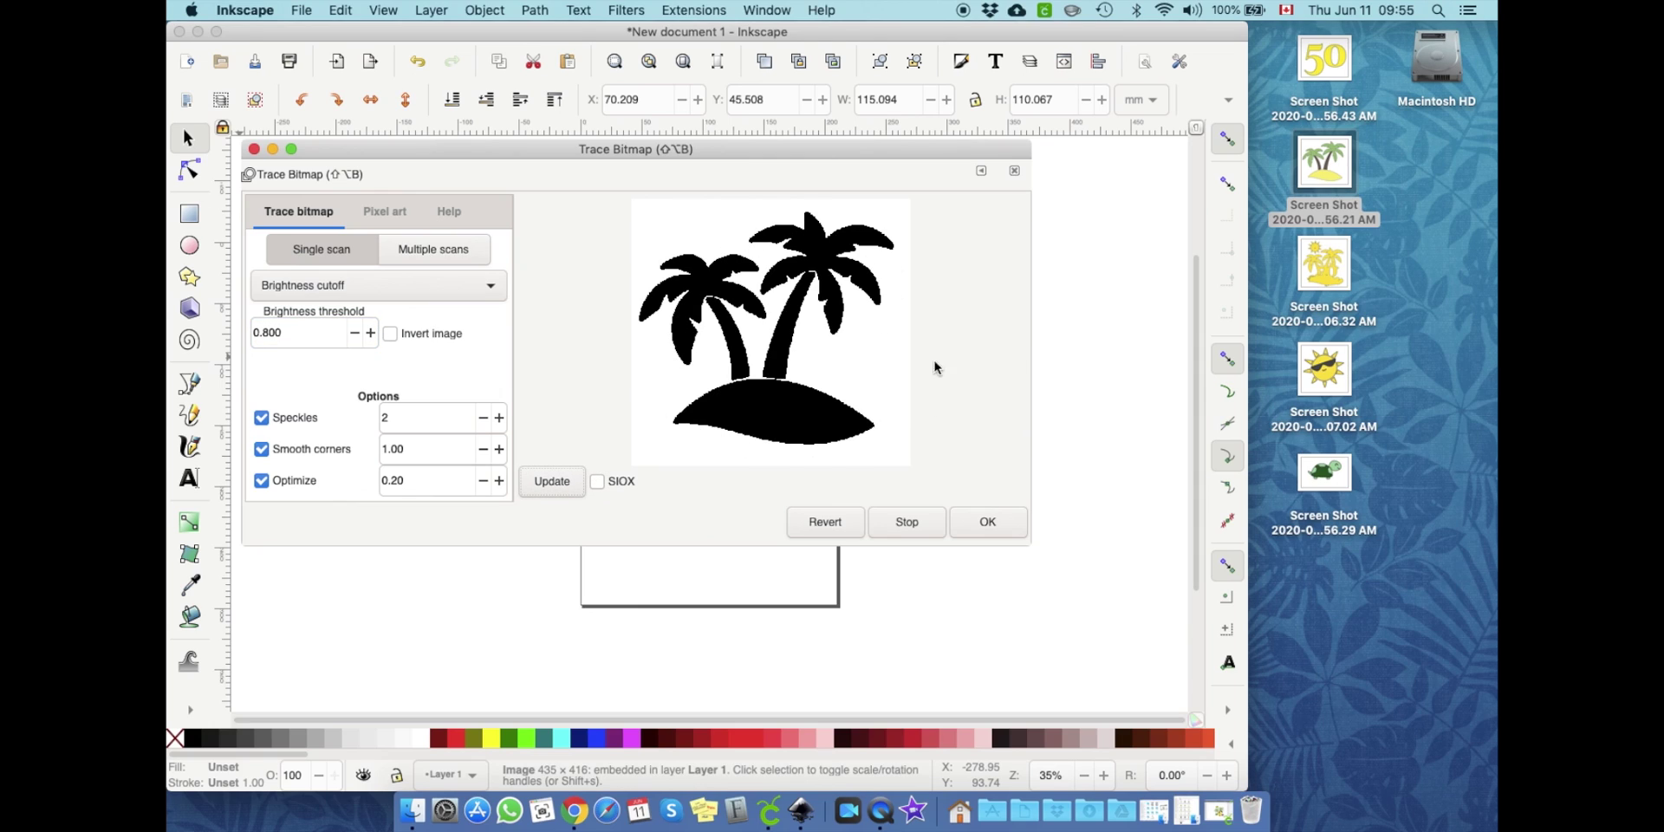
left_click(995, 522)
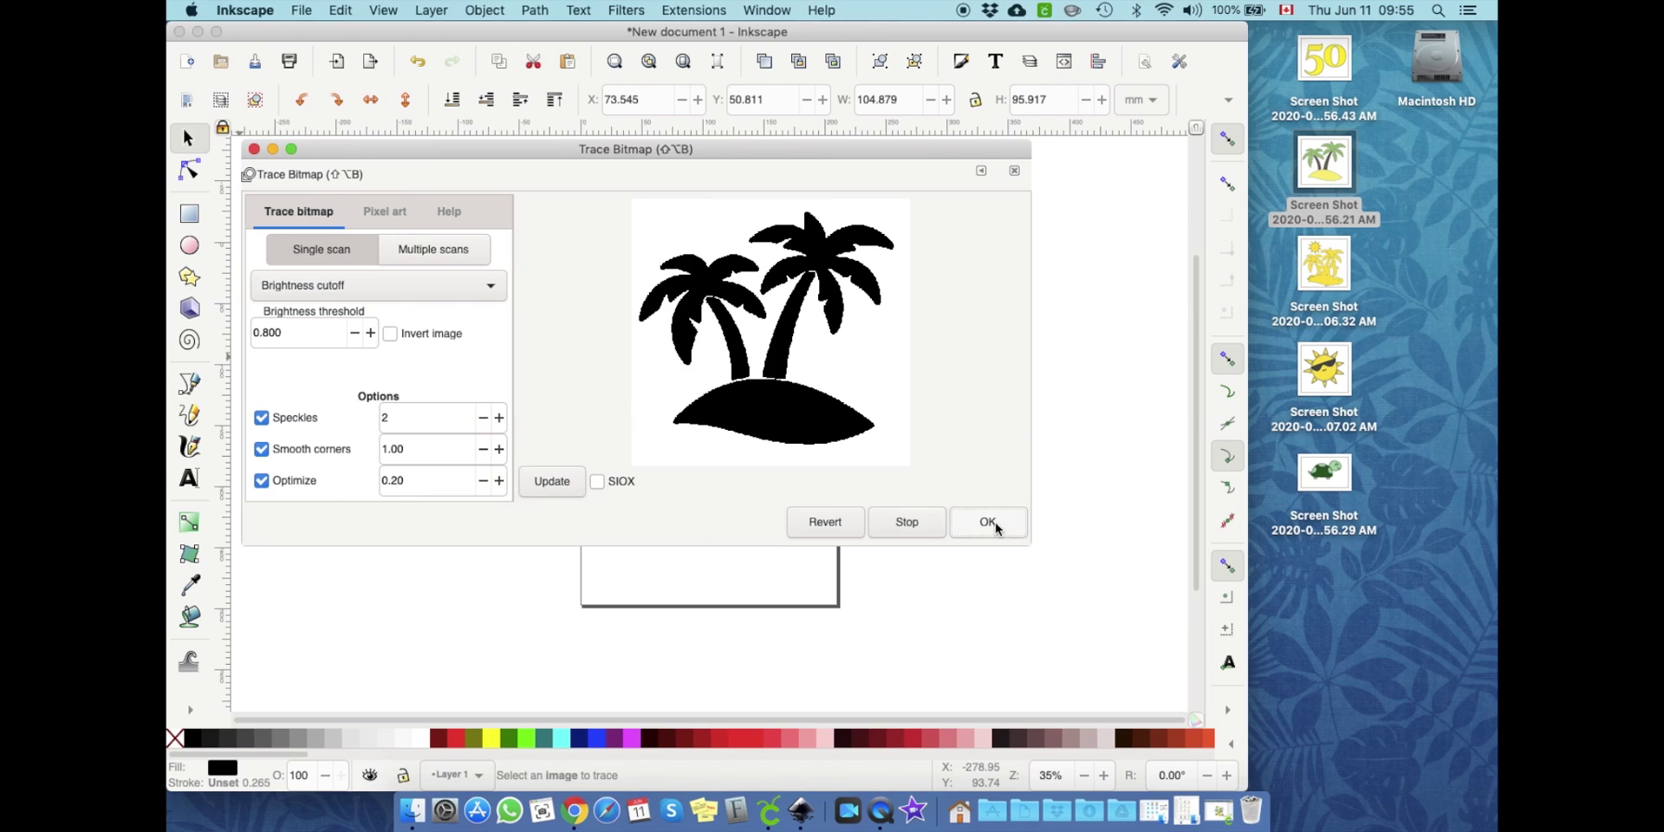
left_click(1016, 176)
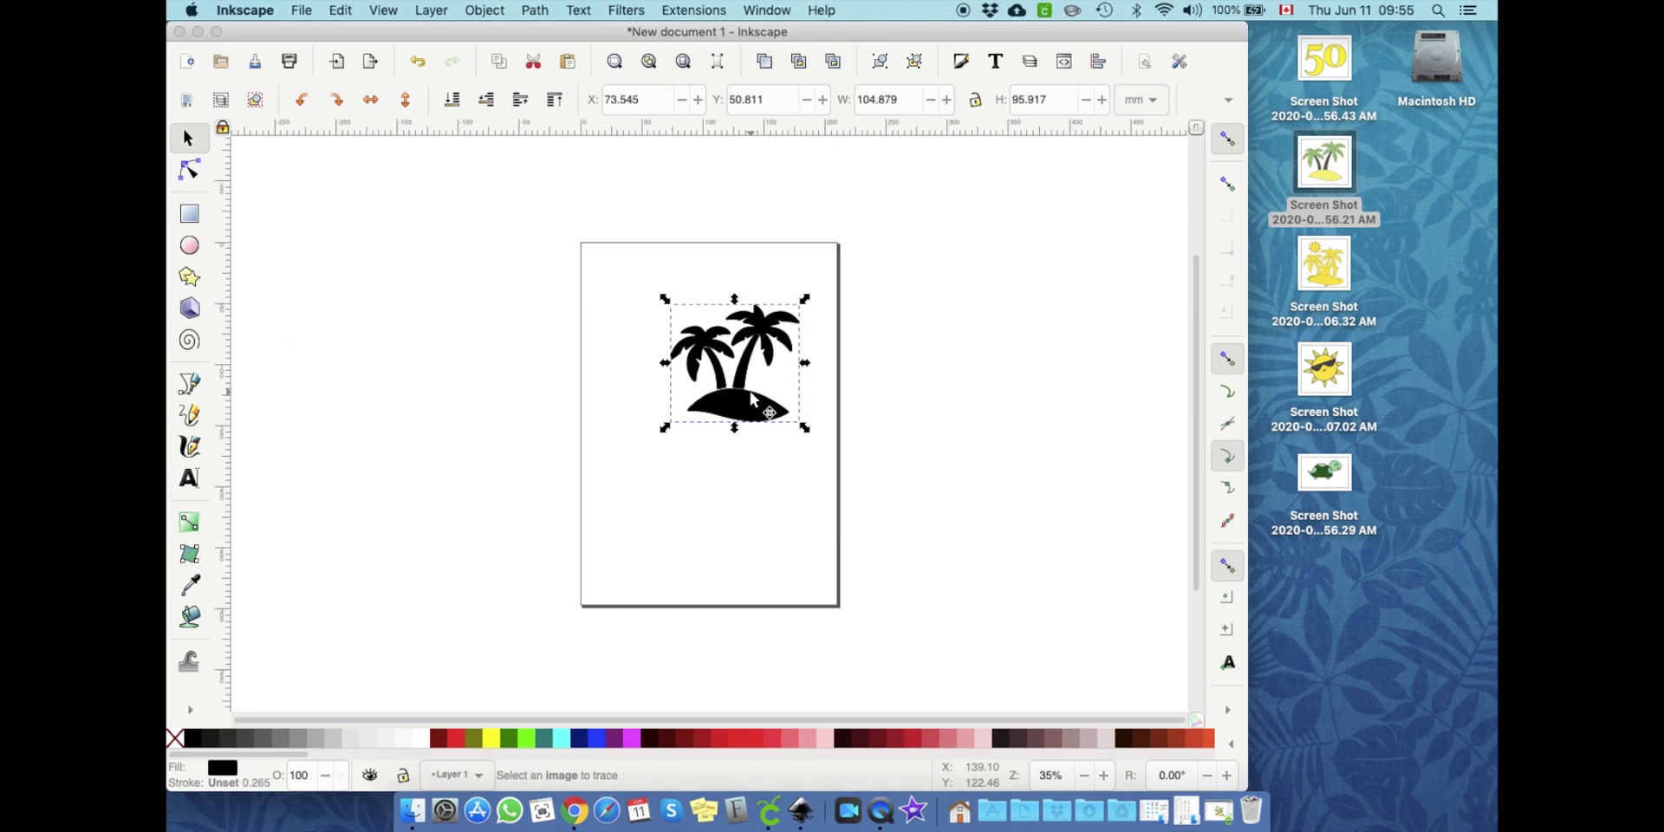
Step: Move the black palm-tree trace off the original, delete the coloured image and reposition the silhouette near the page's centre
mouse_move(751, 397)
left_mouse_down()
mouse_move(743, 457)
mouse_move(699, 531)
left_mouse_up()
left_click_drag(659, 586, 659, 586)
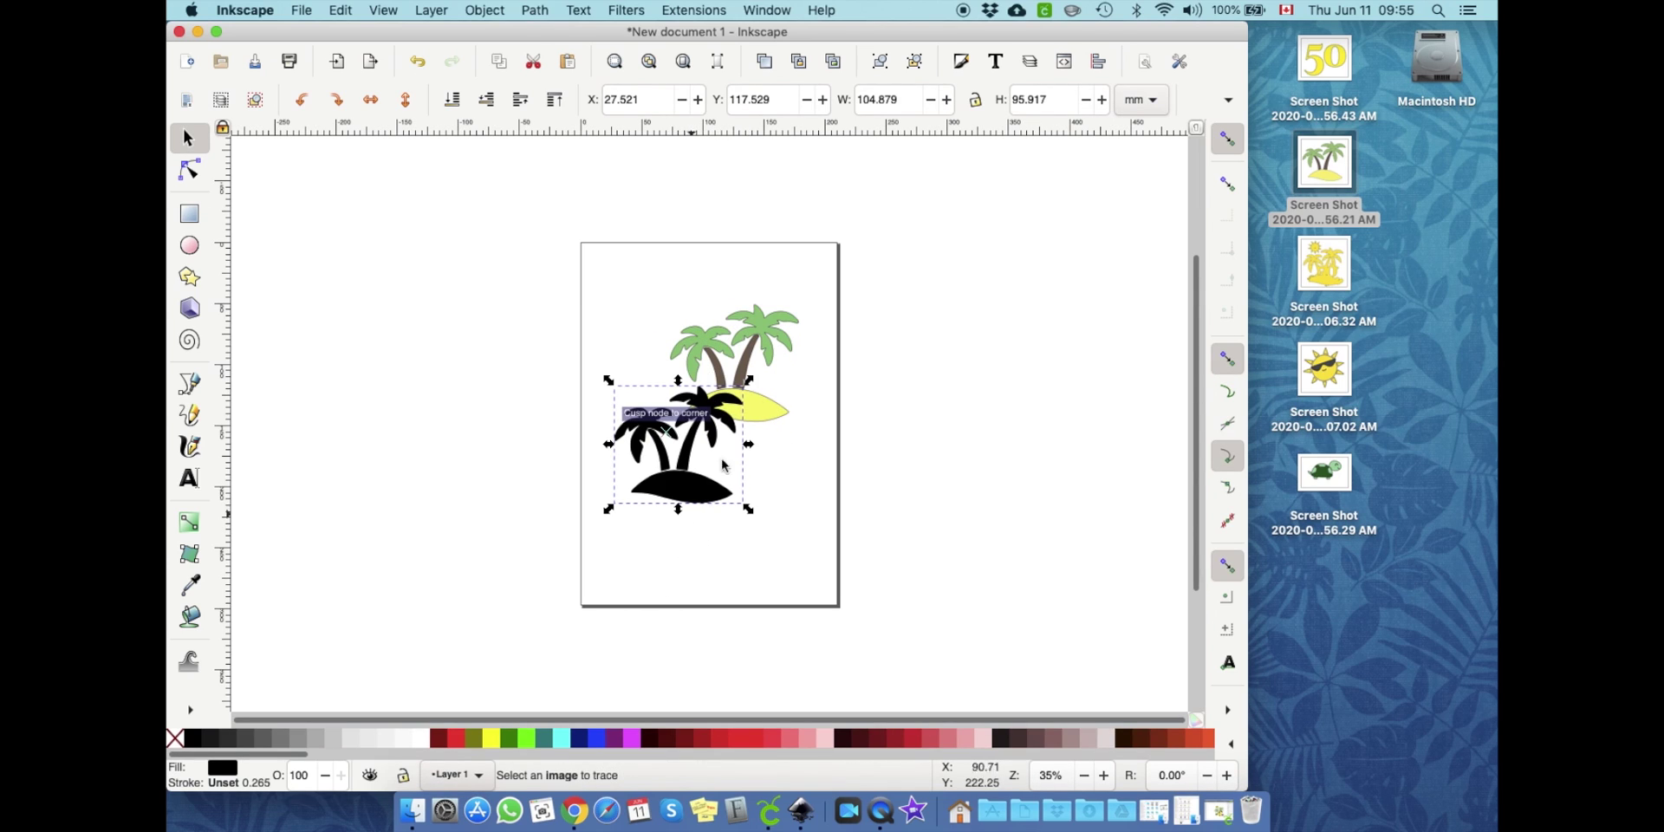
left_click(763, 340)
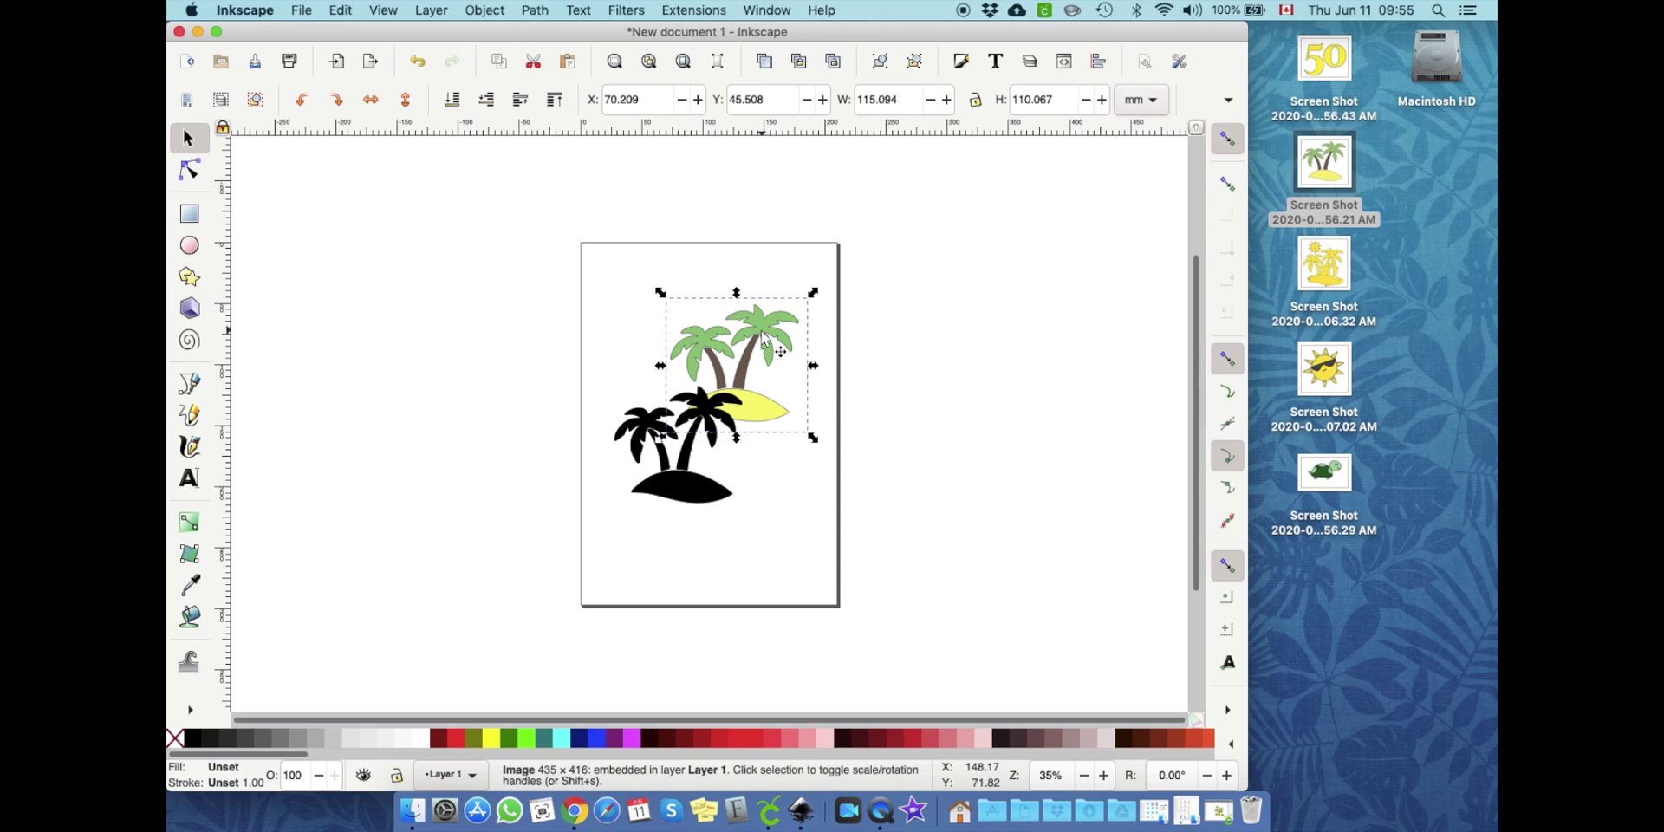
right_click(763, 339)
left_click(794, 338)
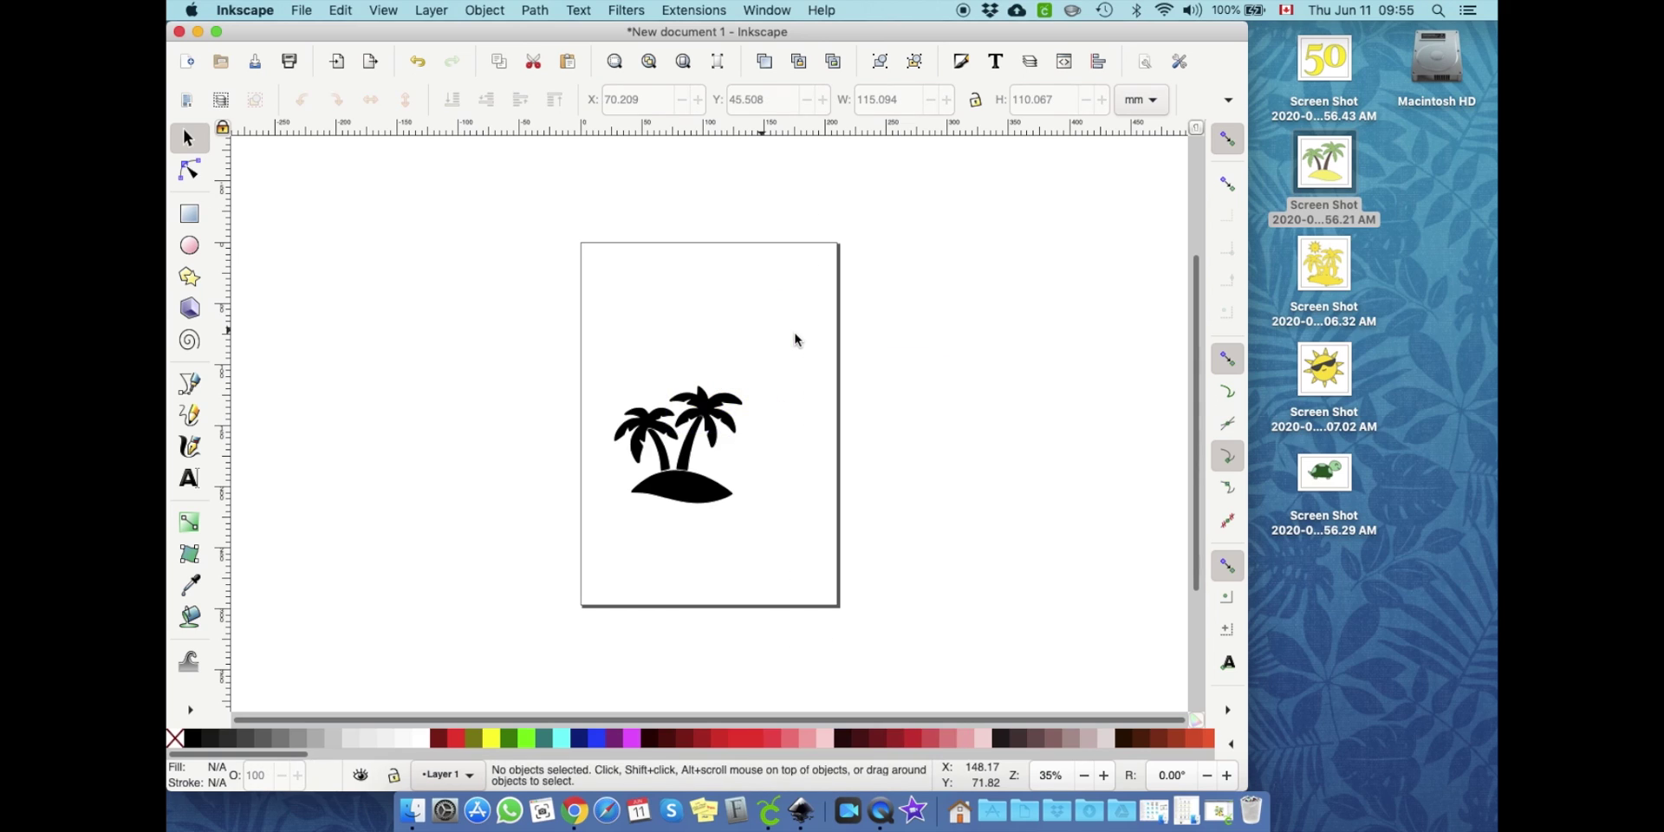
left_click_drag(680, 464, 705, 414)
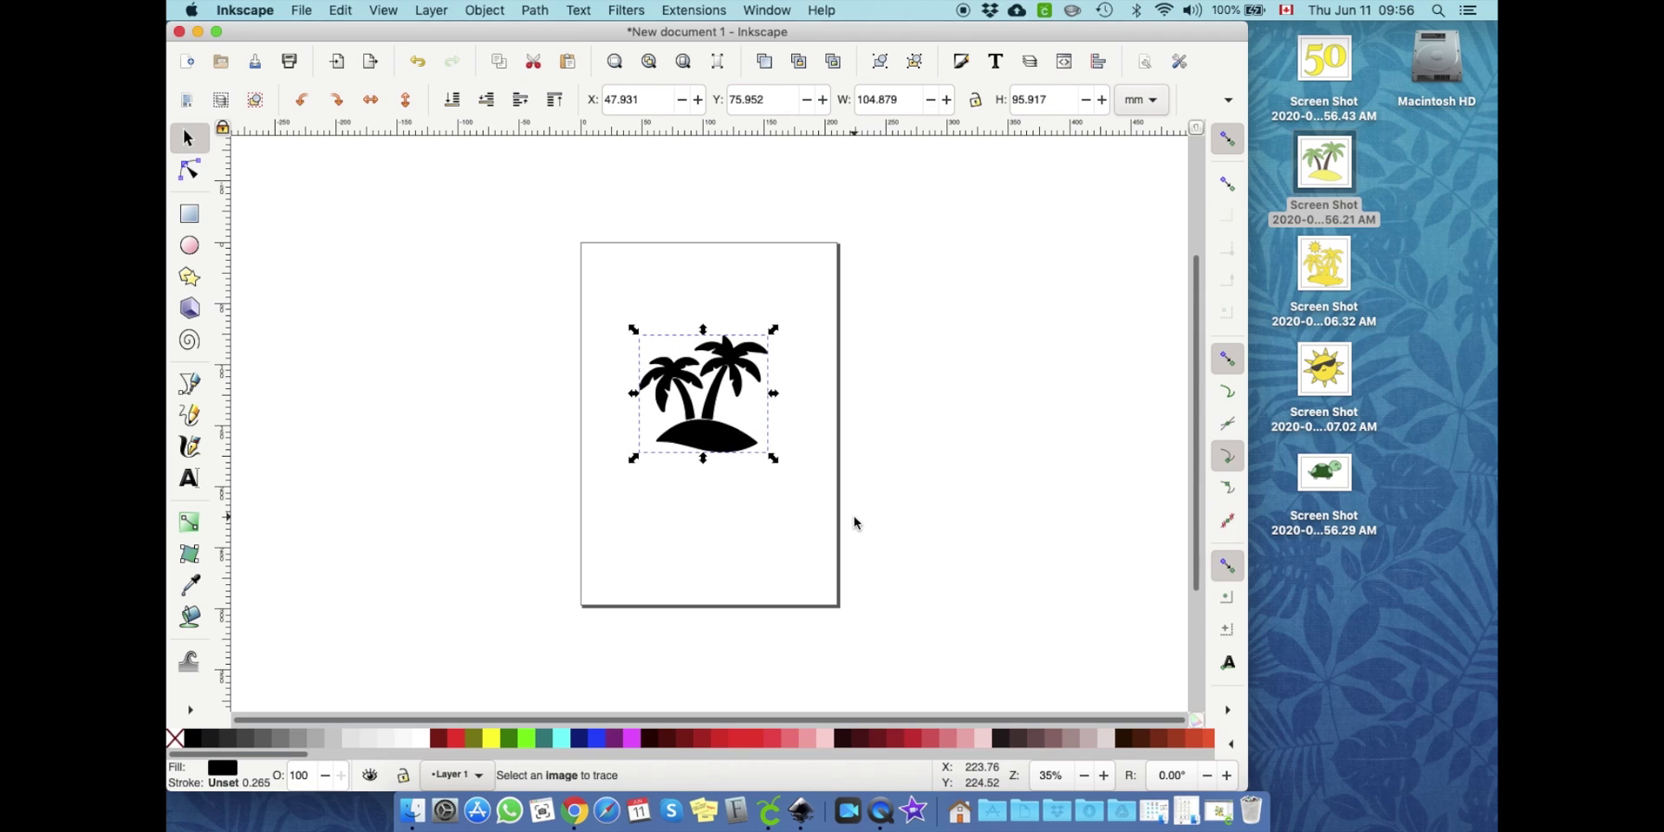
left_click(825, 526)
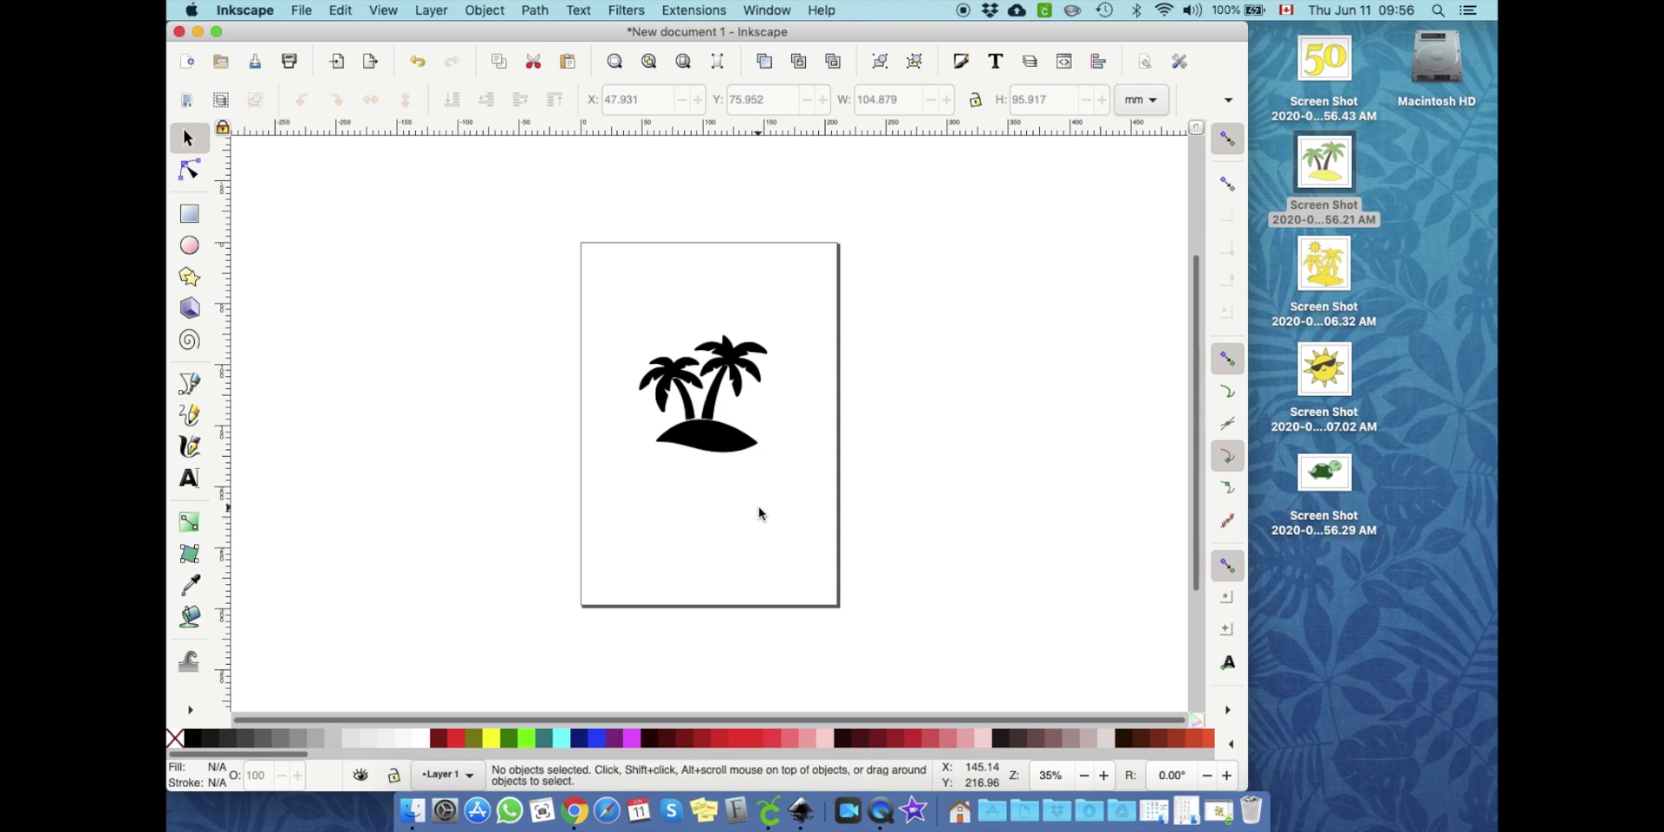
Step: Select the palm-tree silhouette with the Node tool and outset its path to thicken the shape
key("plus")
key("plus")
key("plus")
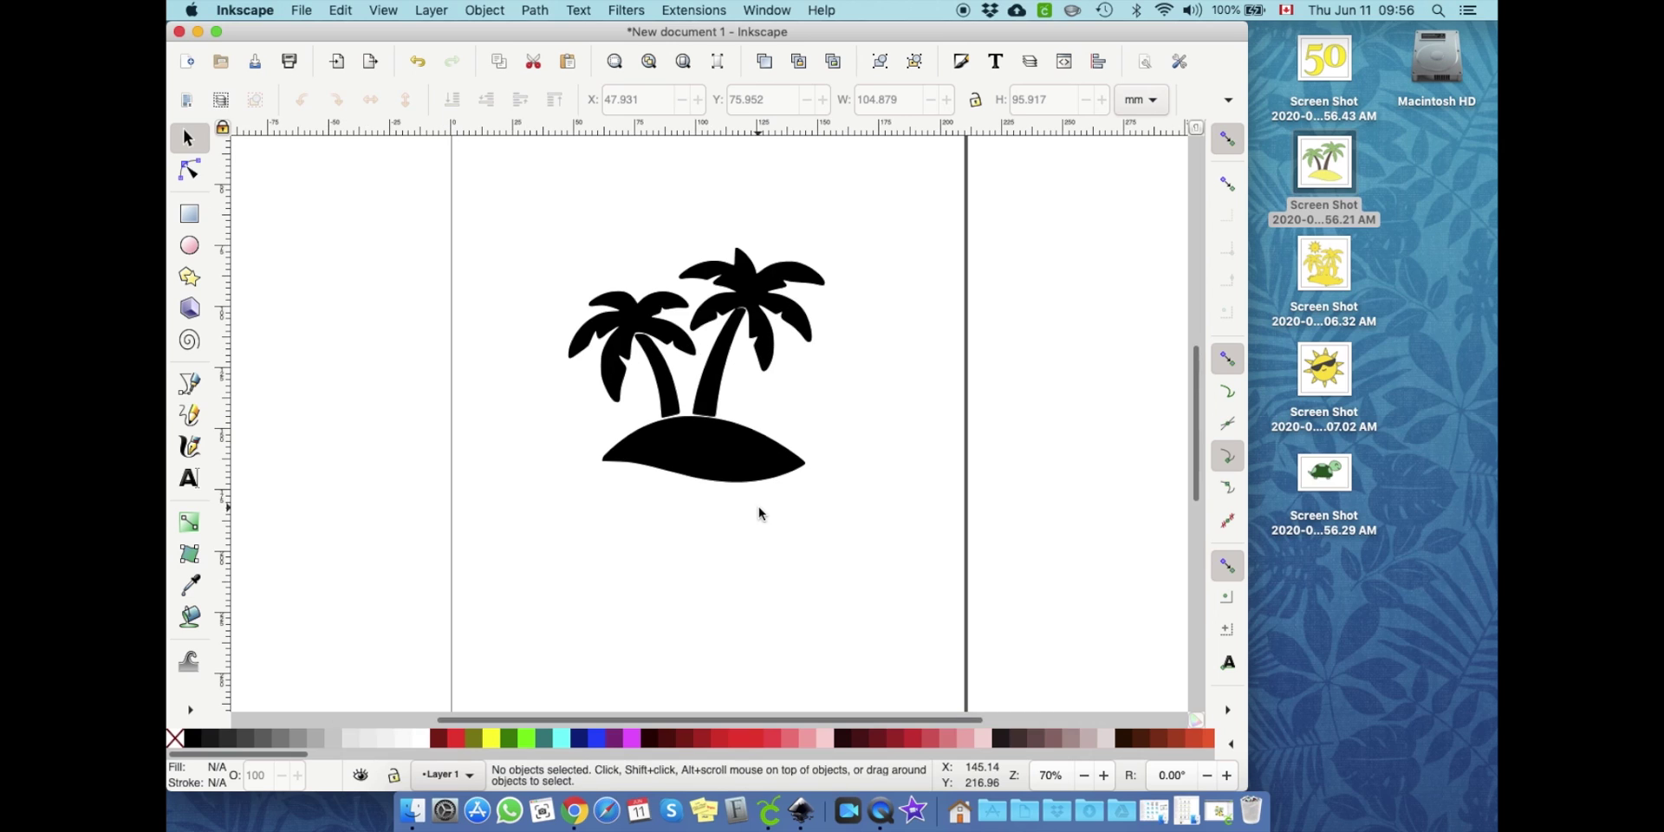
scroll(855, 531, "up", 3)
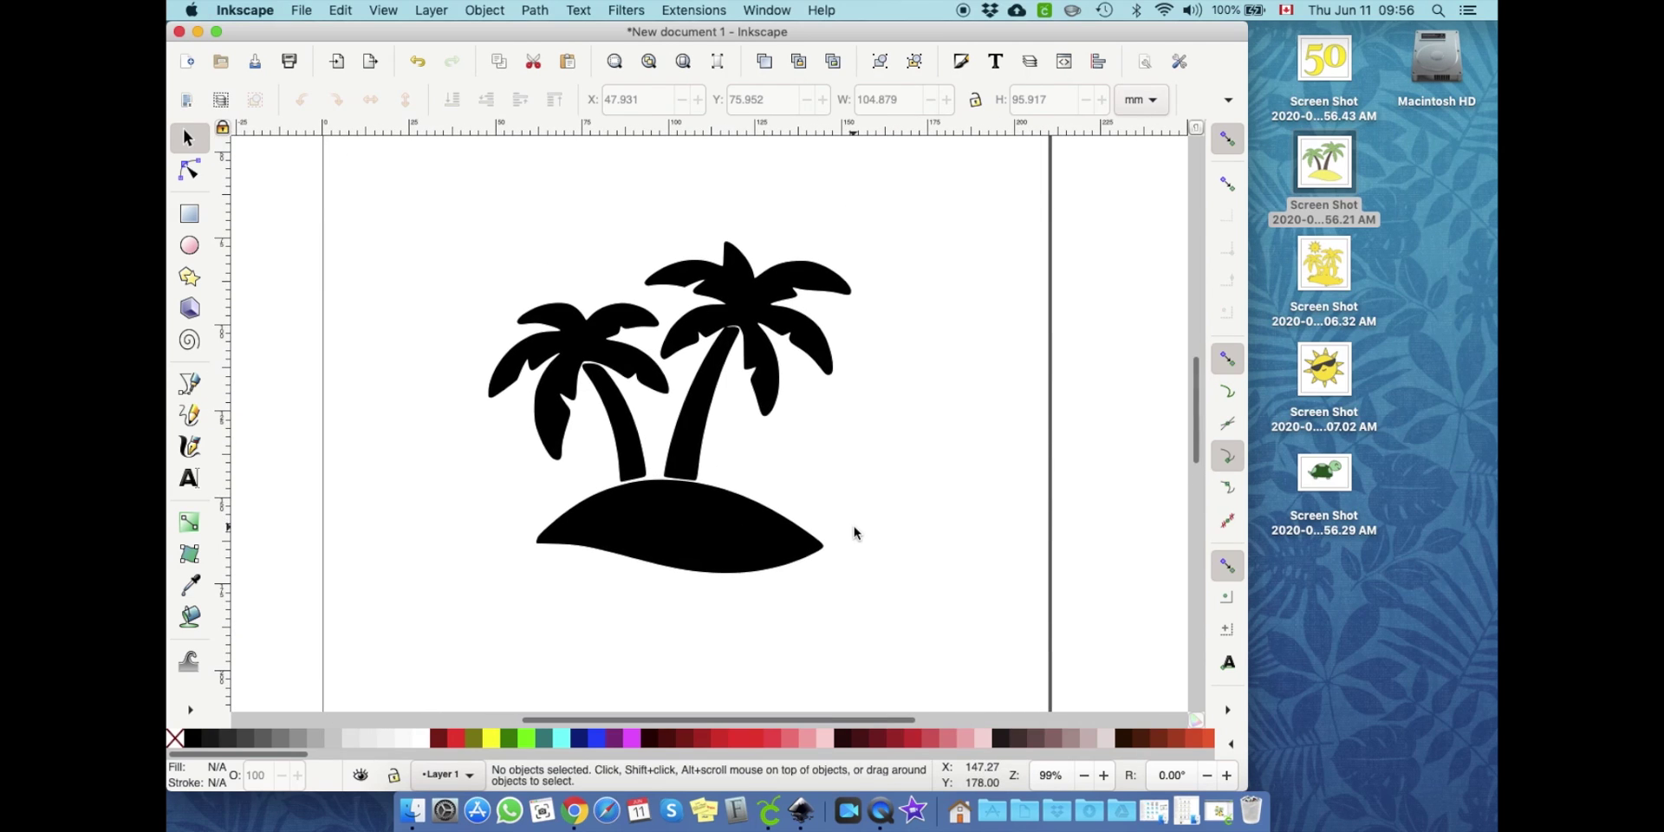
left_click(198, 179)
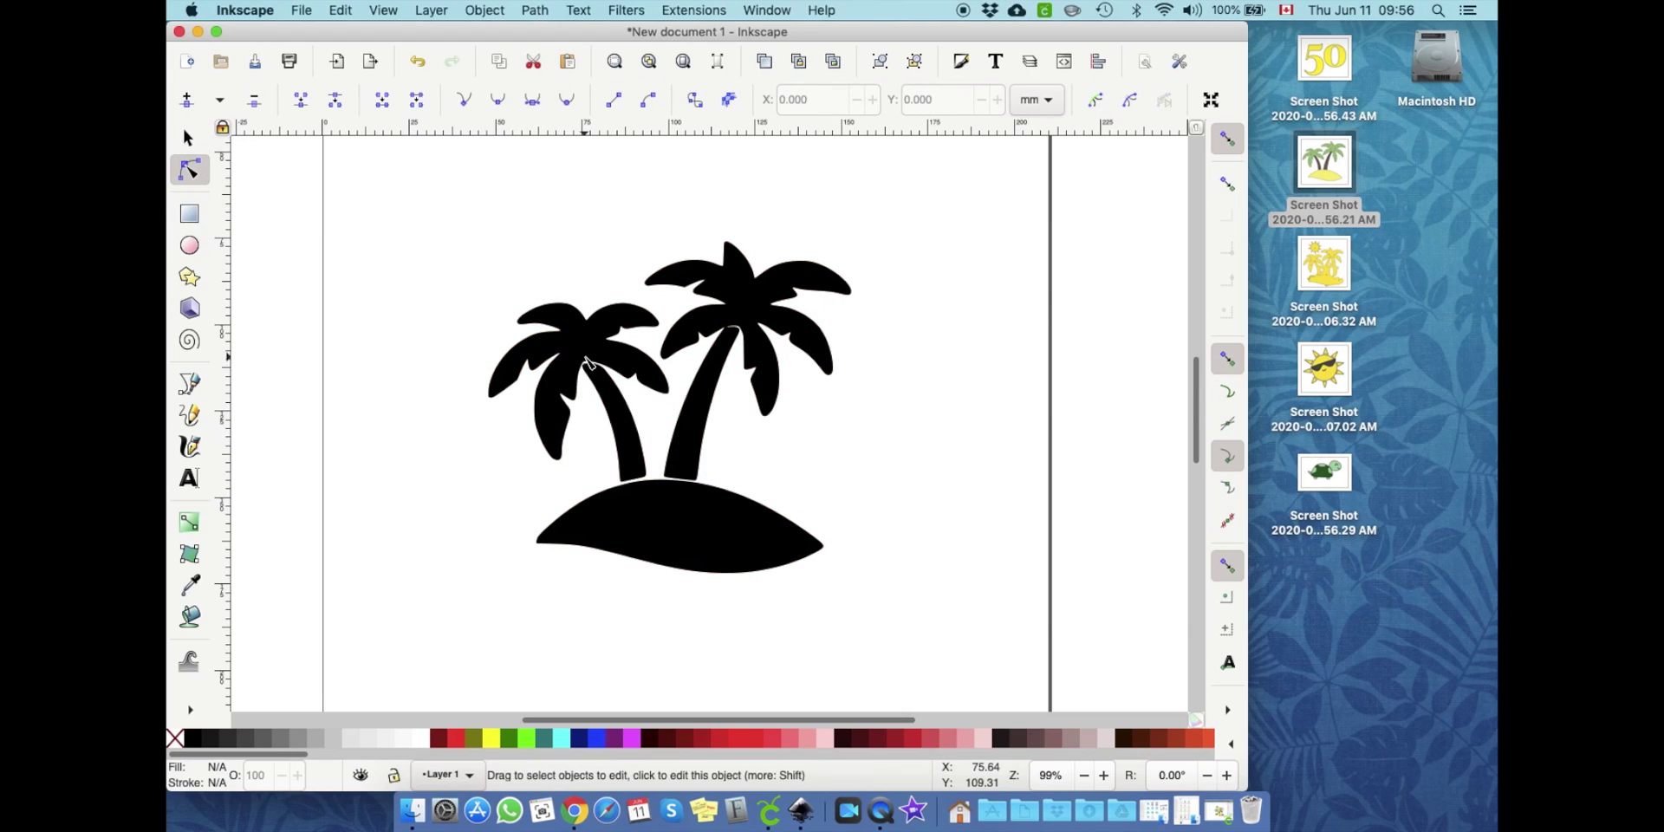
left_click(612, 361)
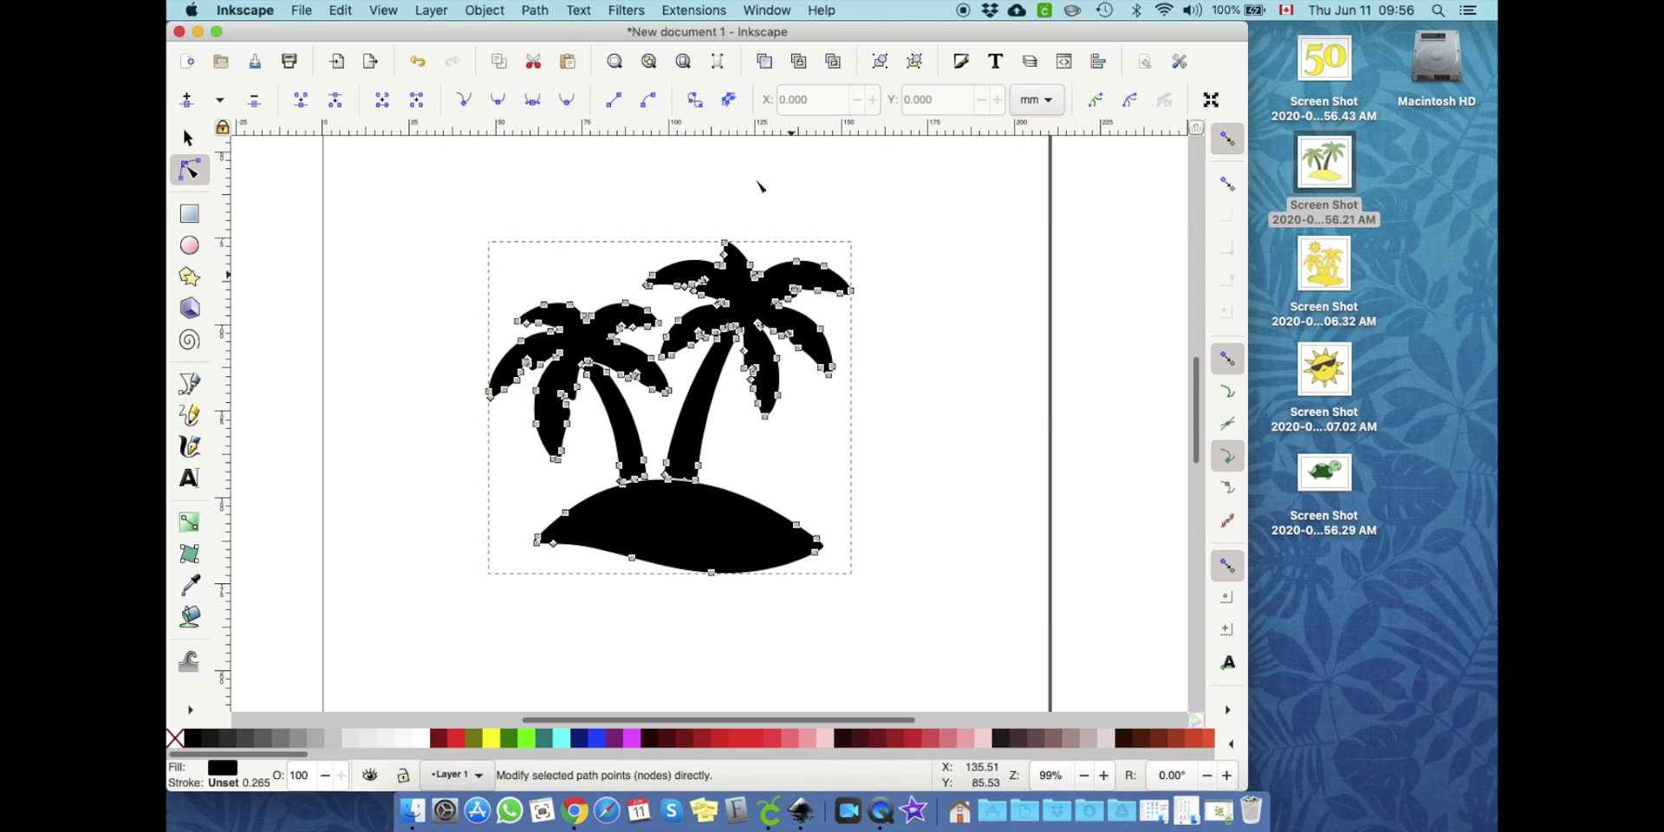
left_click(535, 10)
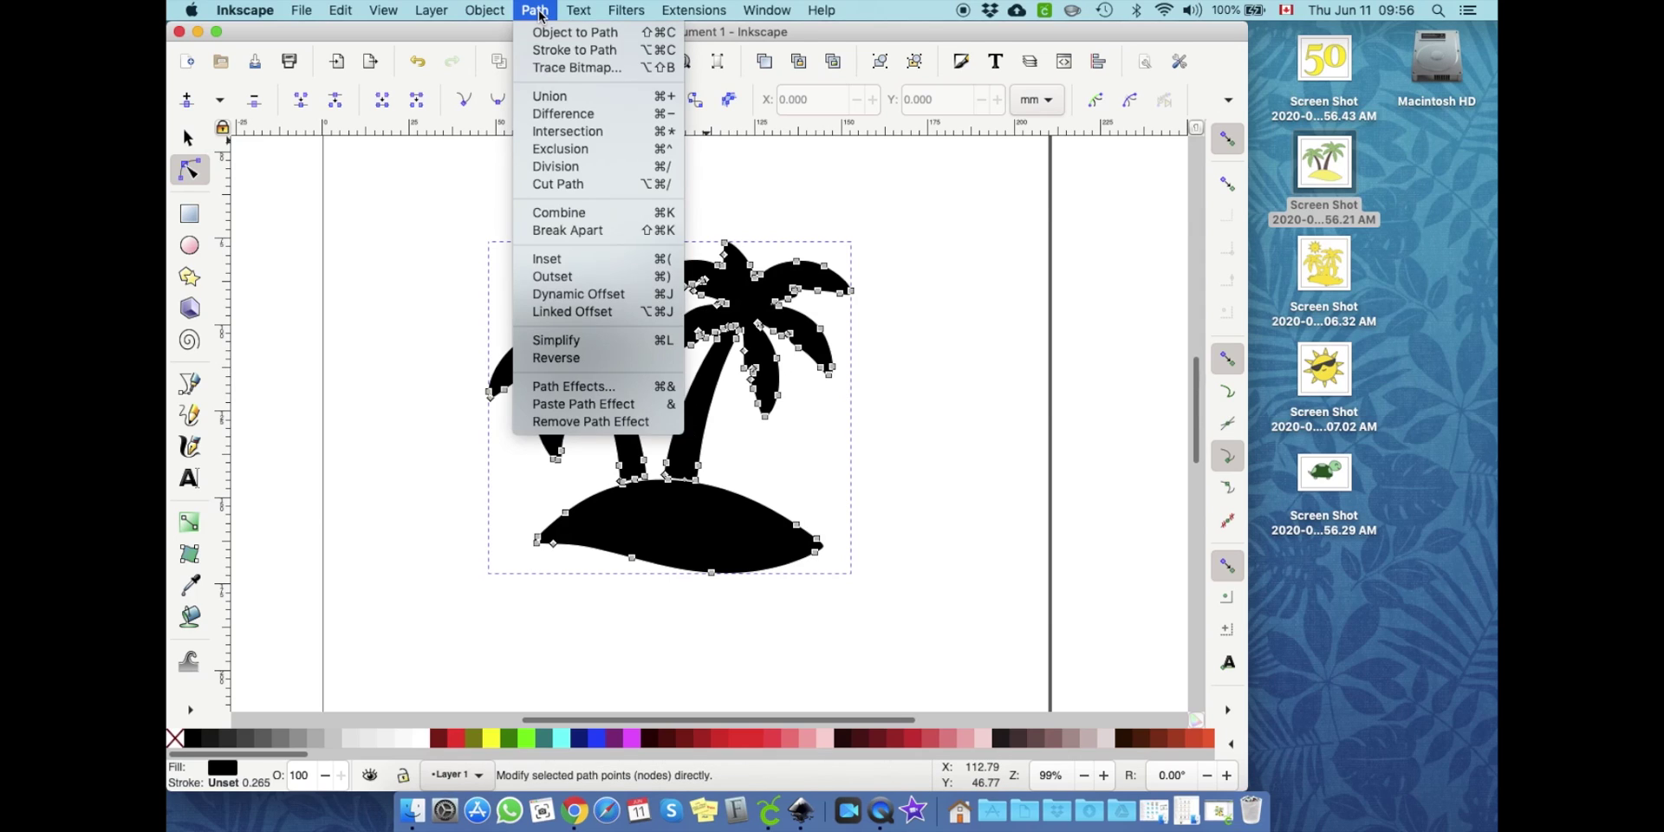
left_click(562, 277)
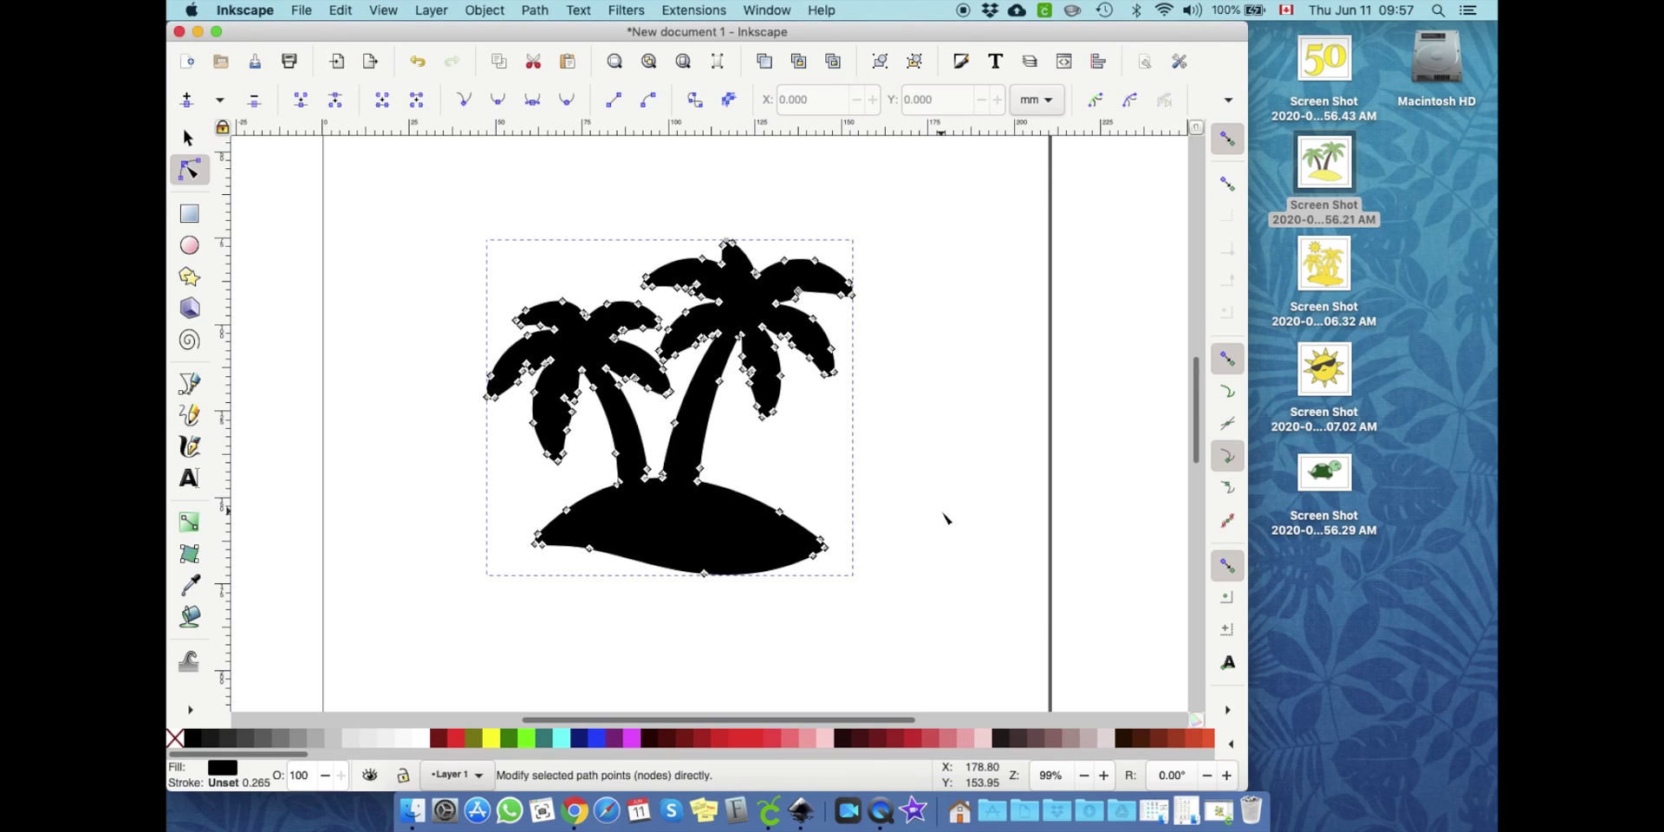
left_click(966, 473)
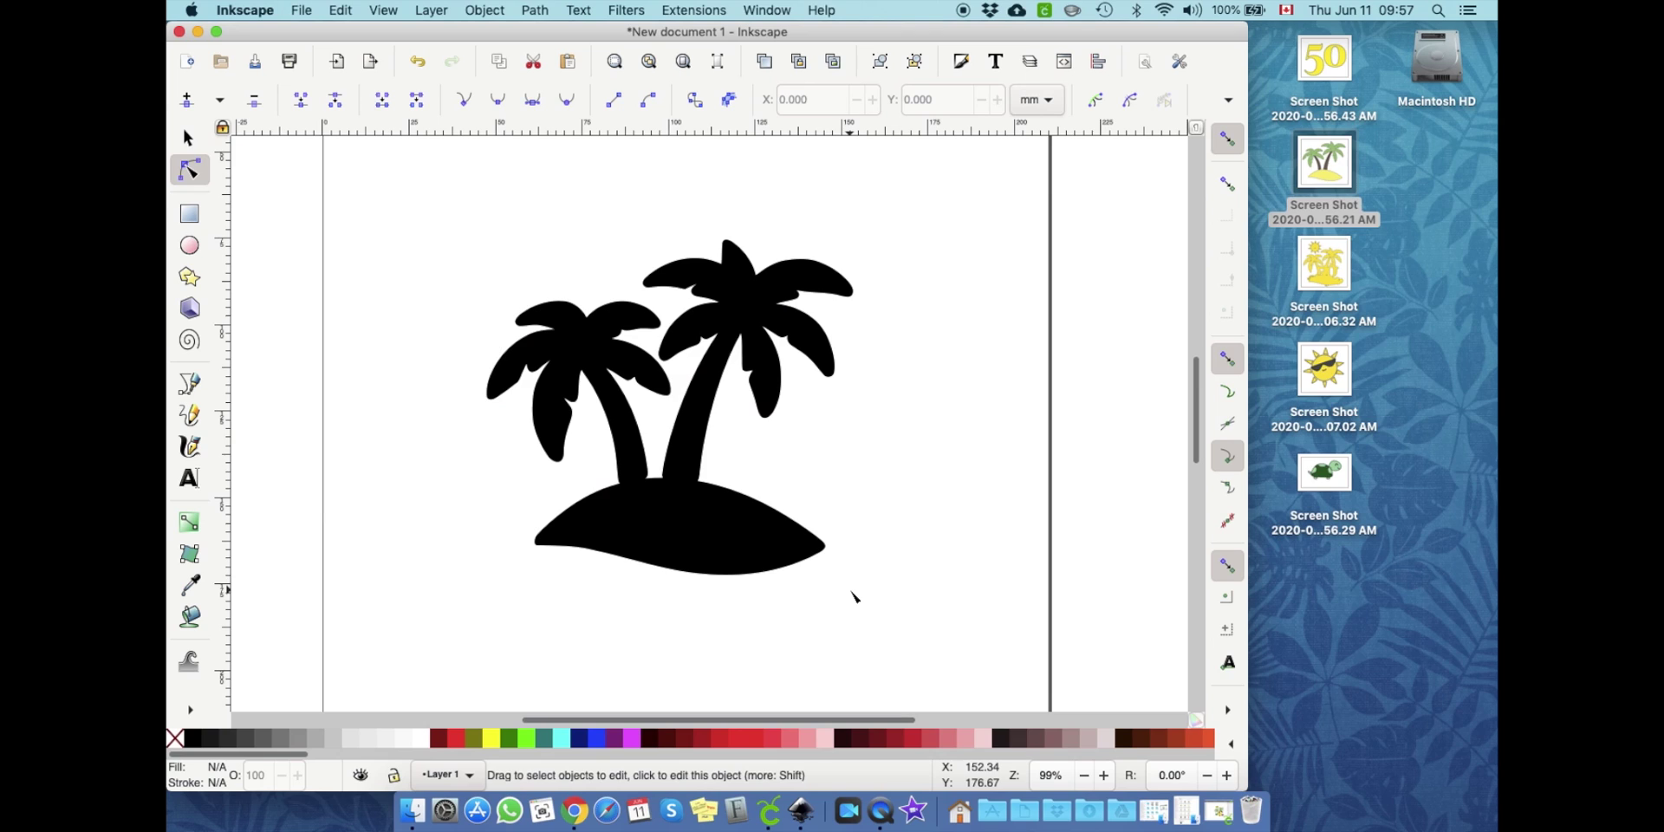
Step: Save the document to the Desktop as Palm Trees.svg in Inkscape SVG format
left_click(313, 17)
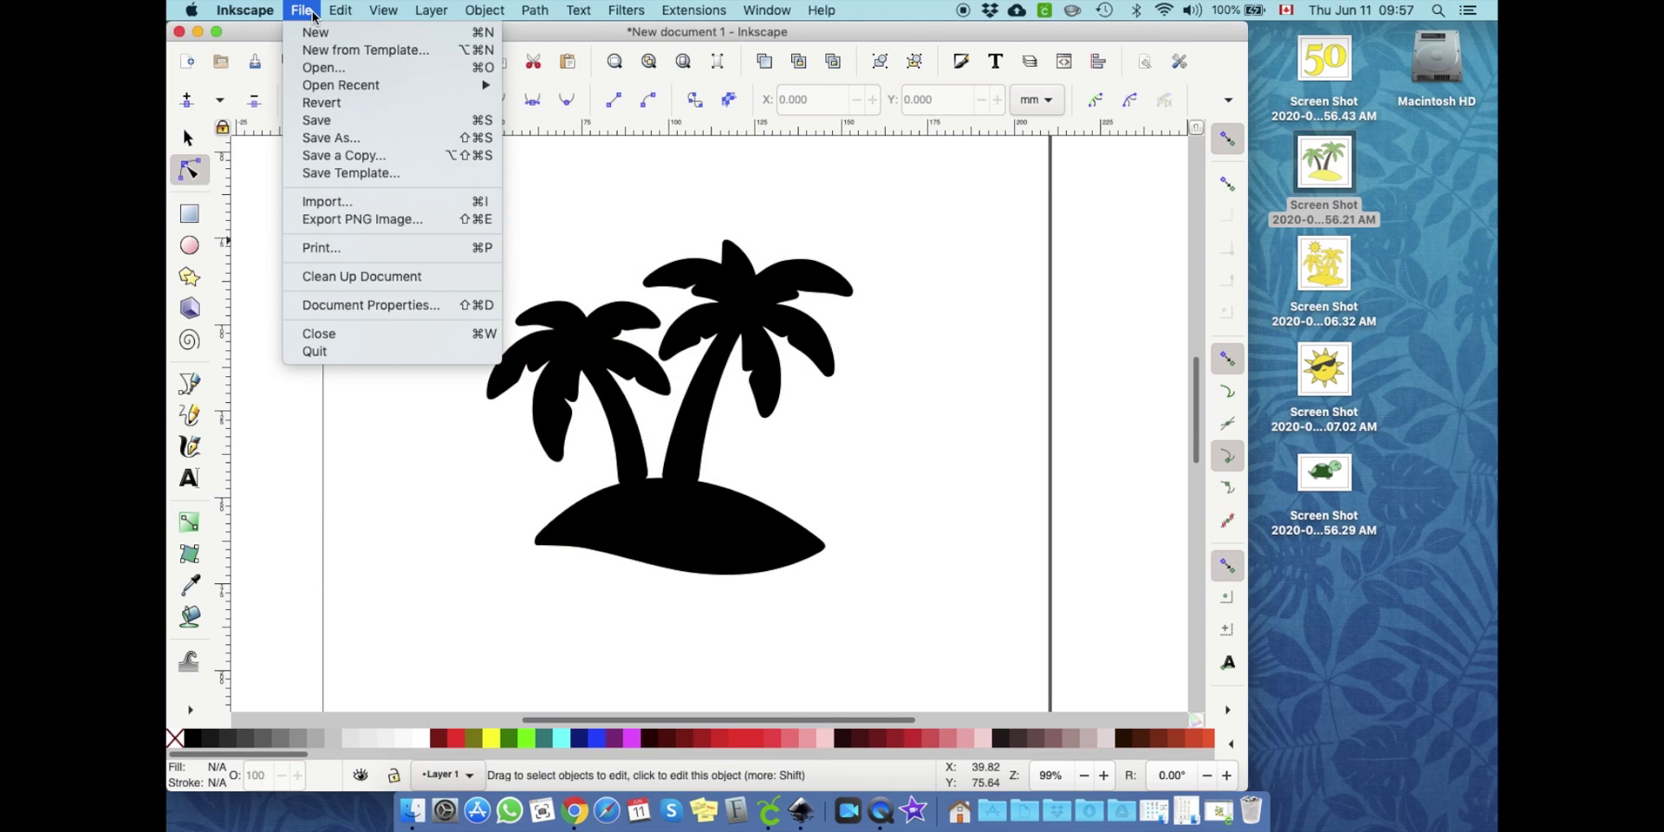
left_click(339, 141)
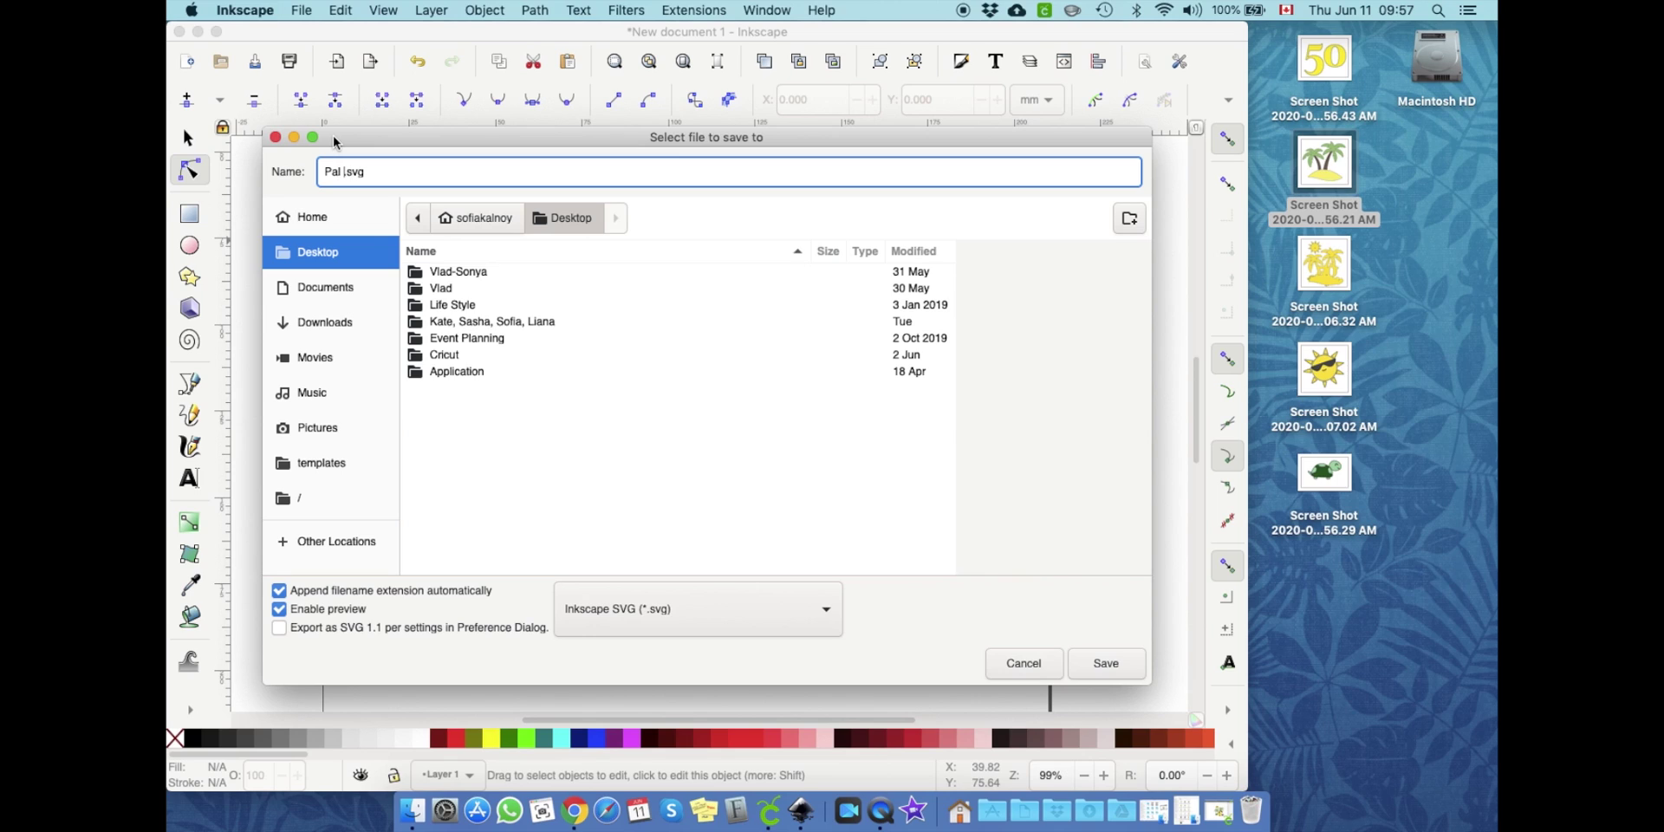
type("Palm Trees")
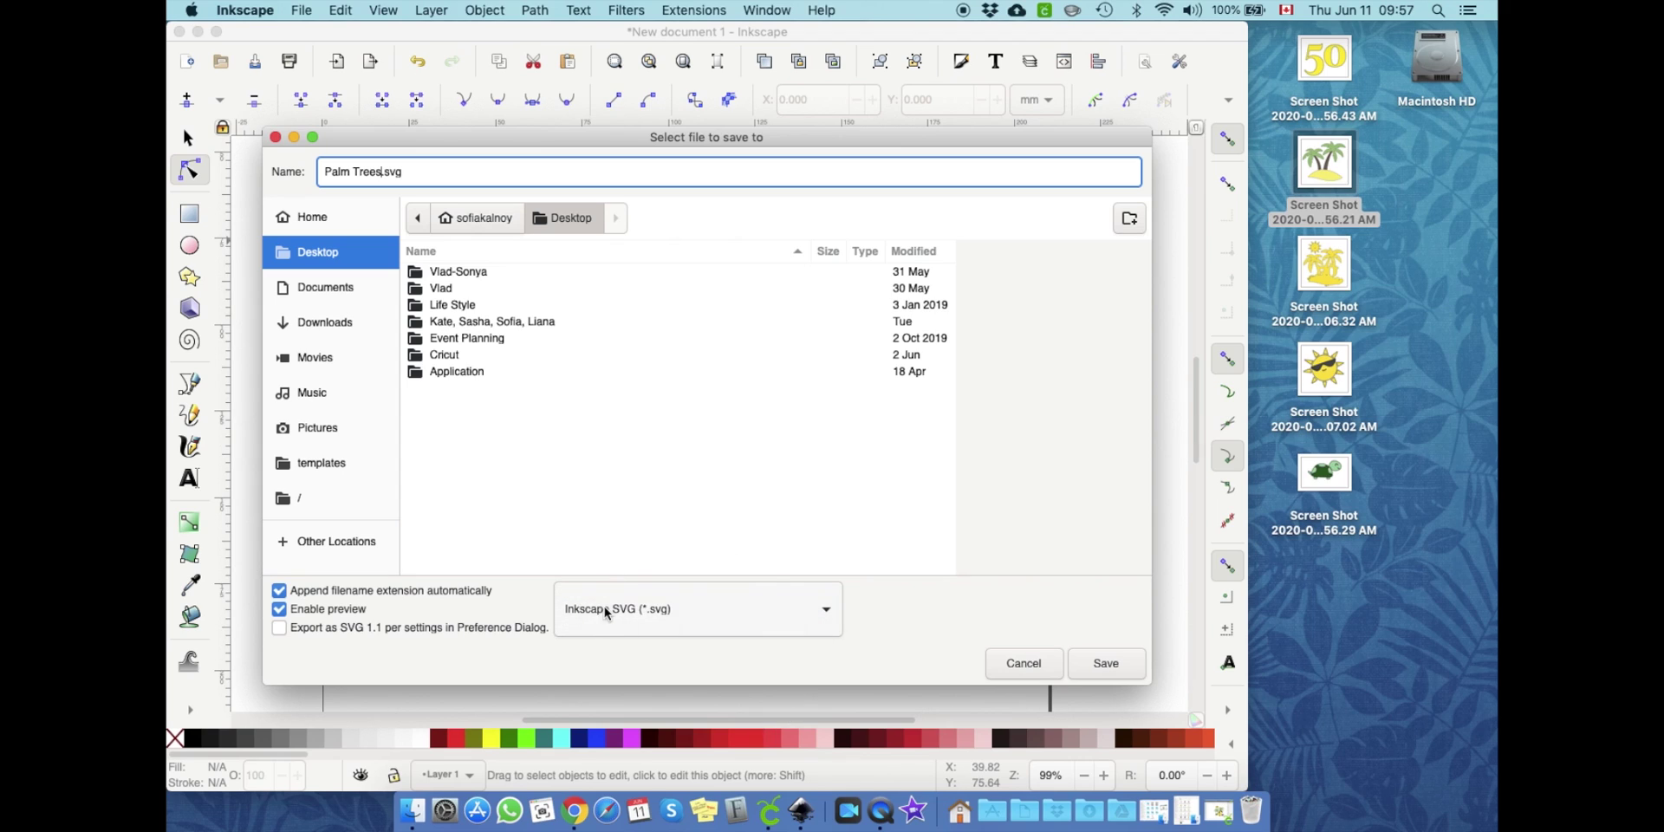
left_click(1106, 664)
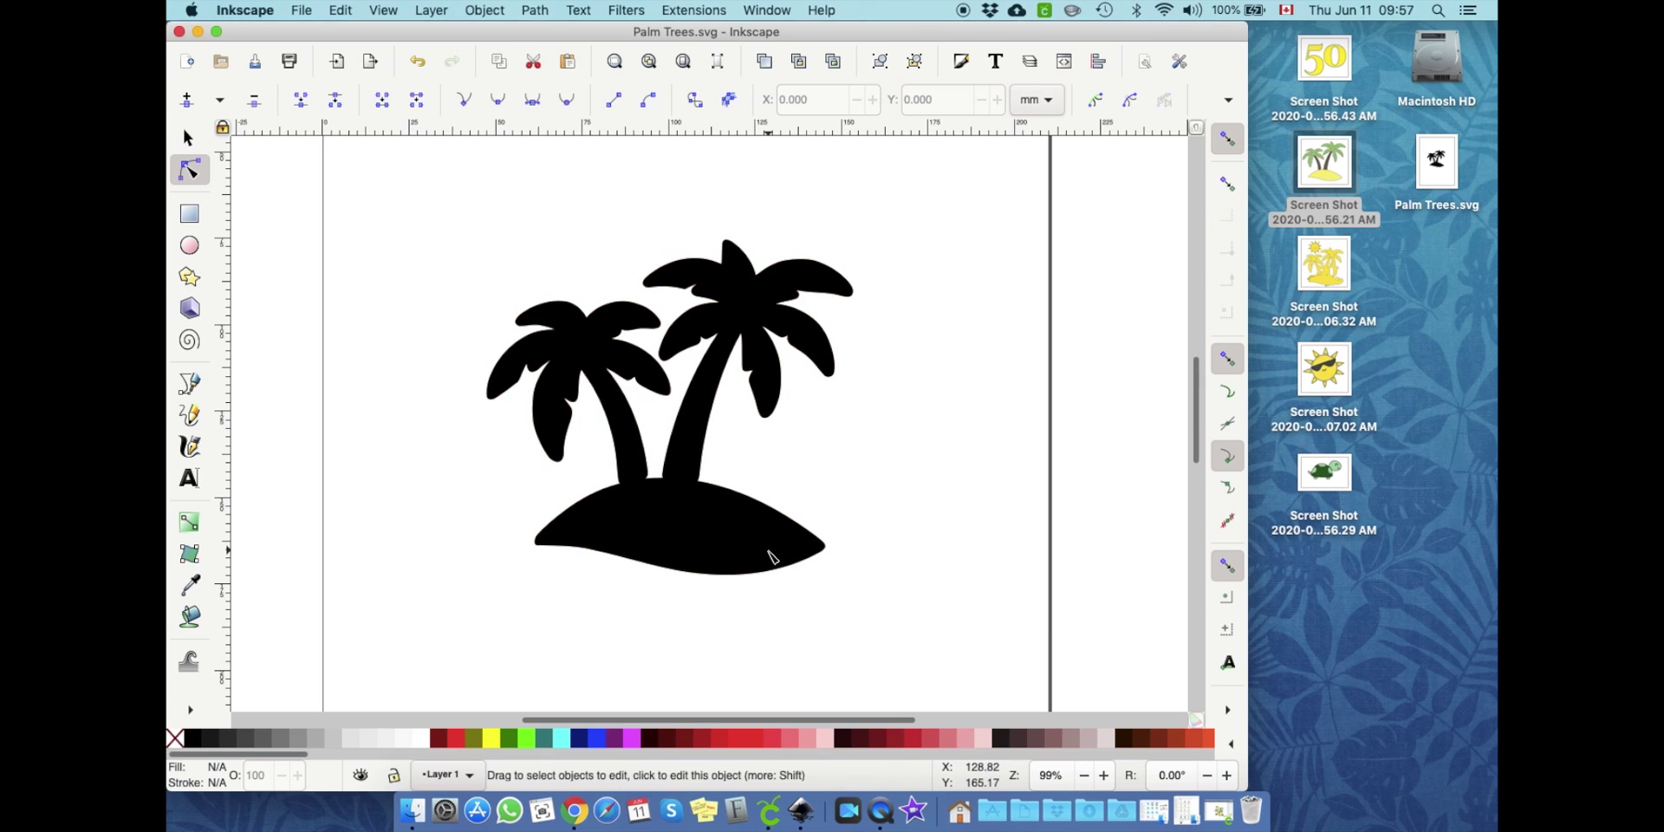
Step: Delete the palm-tree silhouette from the canvas and import the 50 screenshot from the desktop as an embedded image
left_click(772, 556)
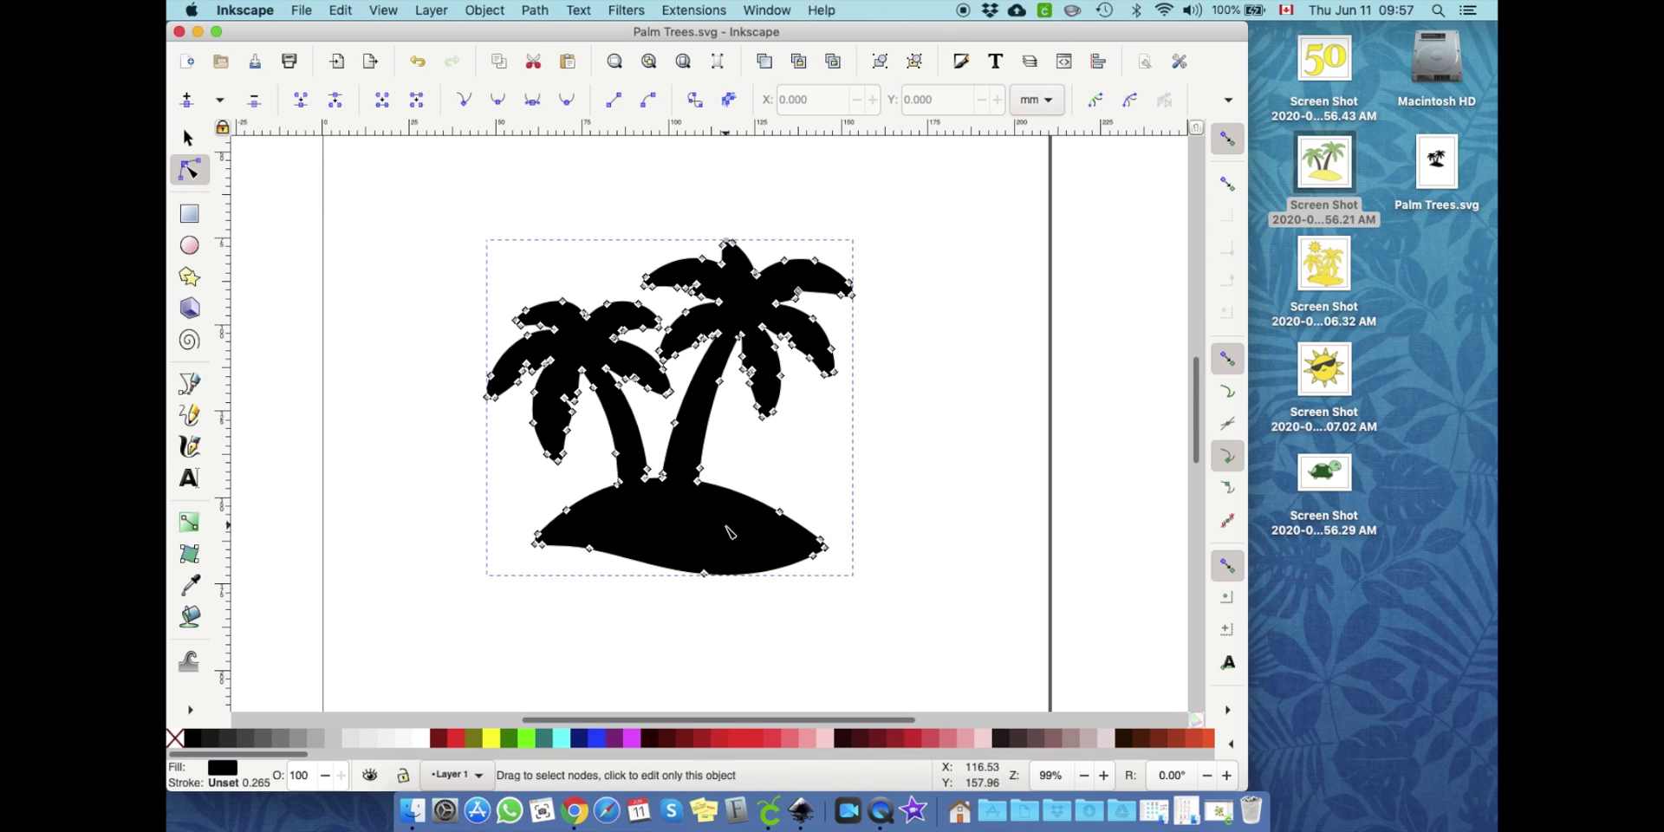
right_click(729, 532)
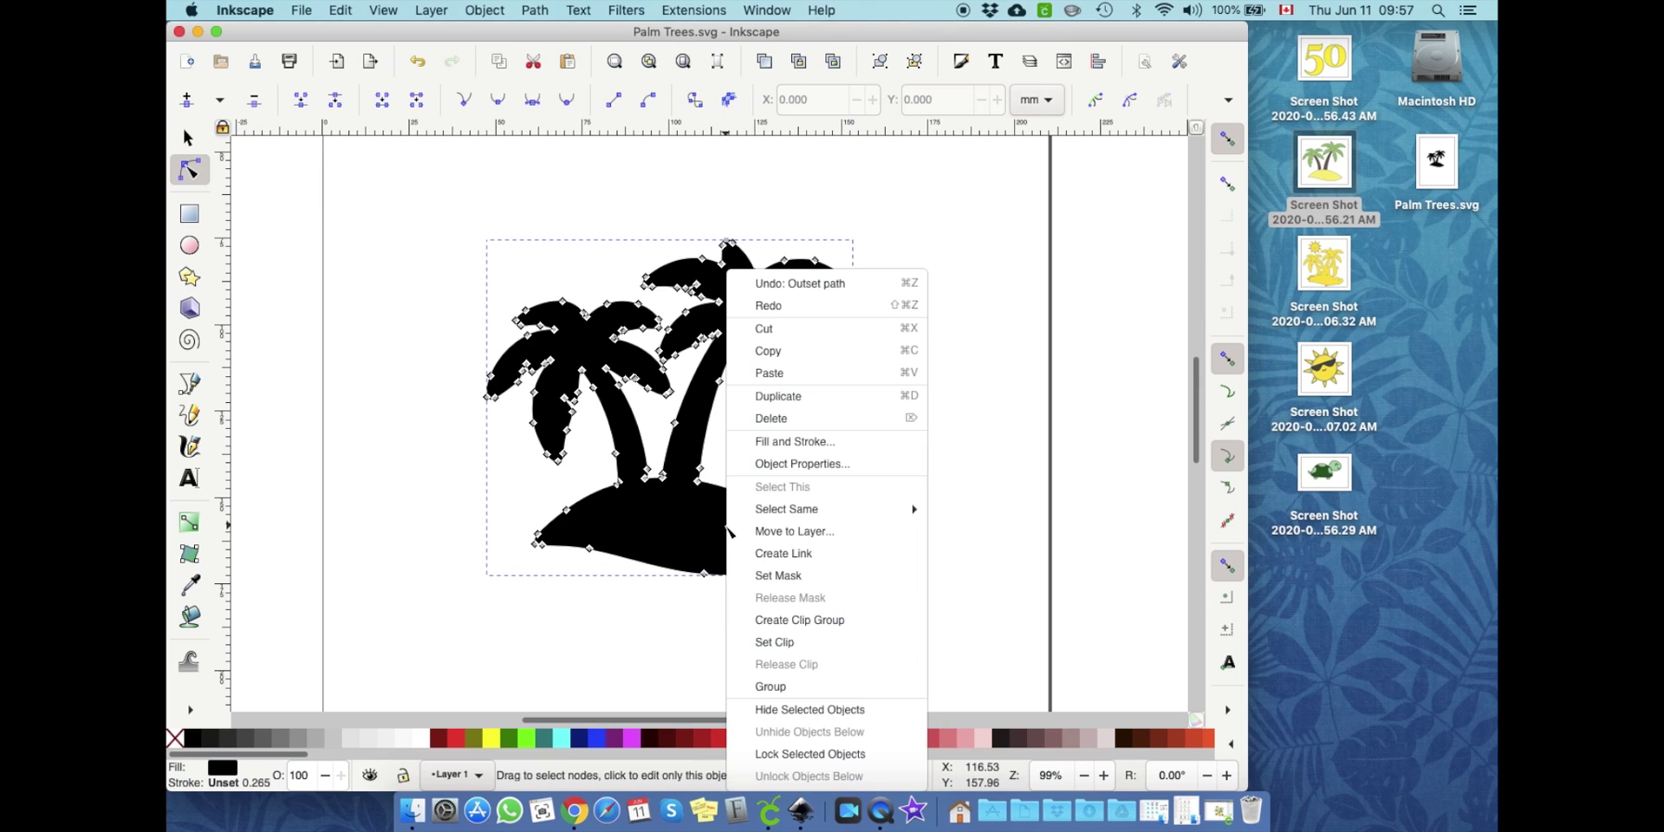
left_click(789, 423)
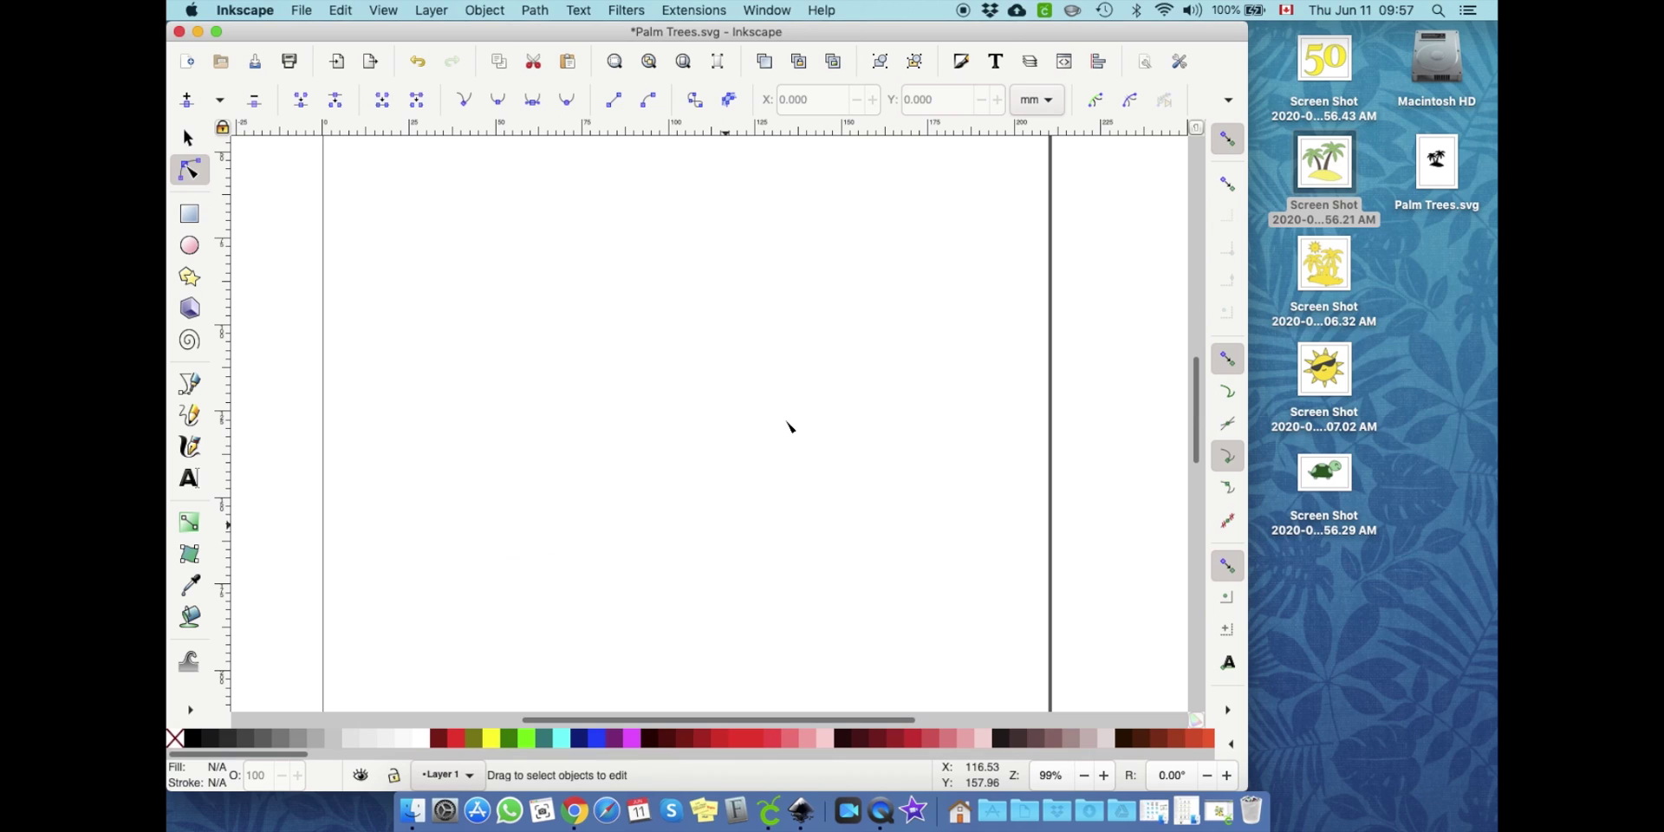
left_click_drag(1325, 59, 703, 418)
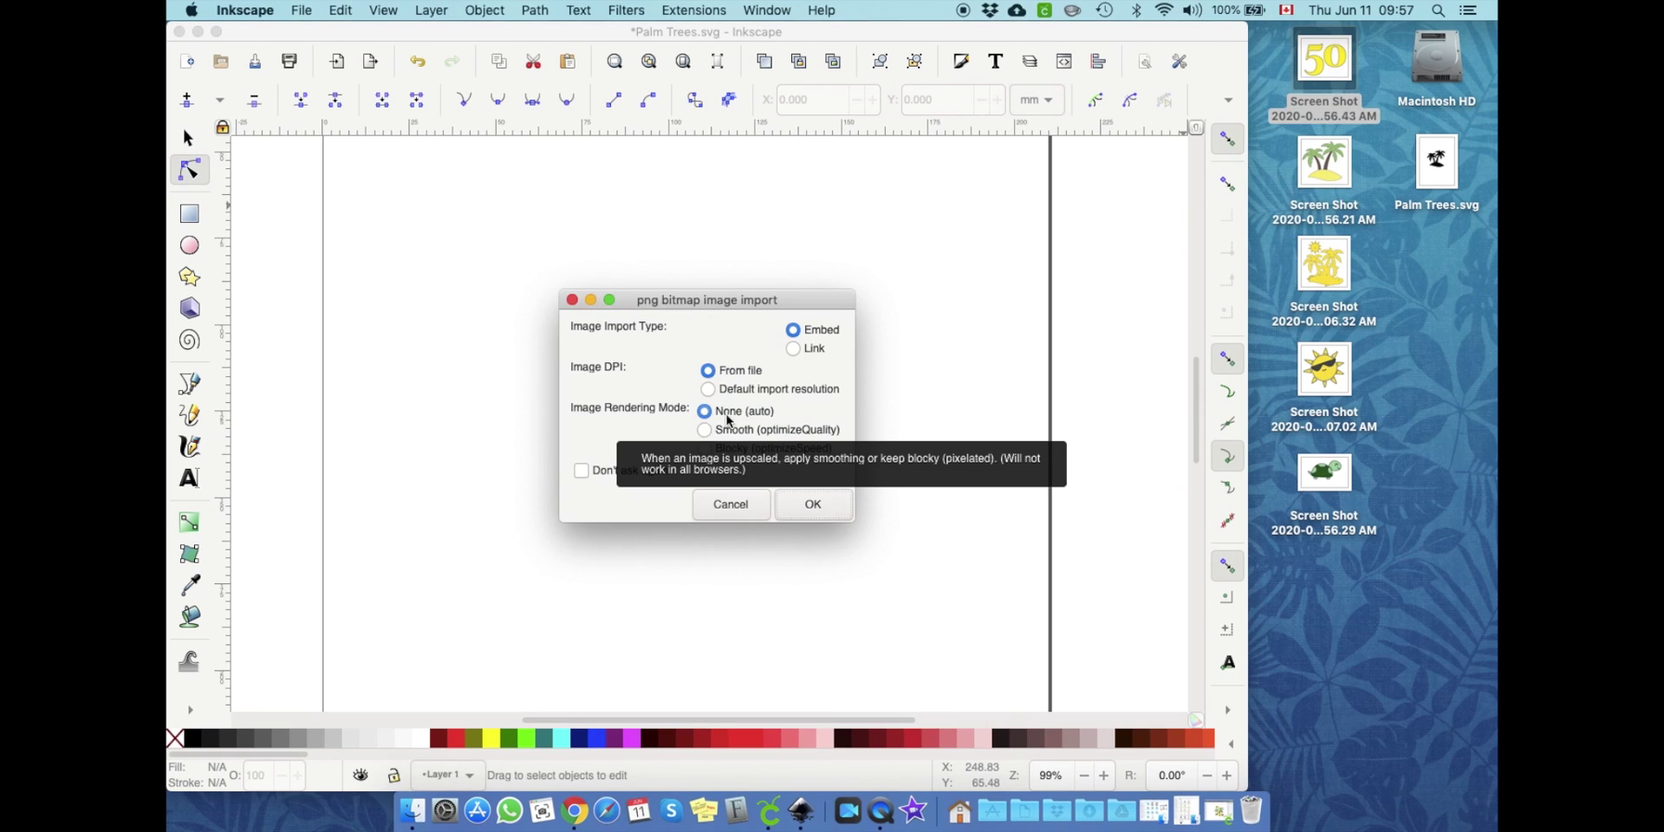
left_click(815, 505)
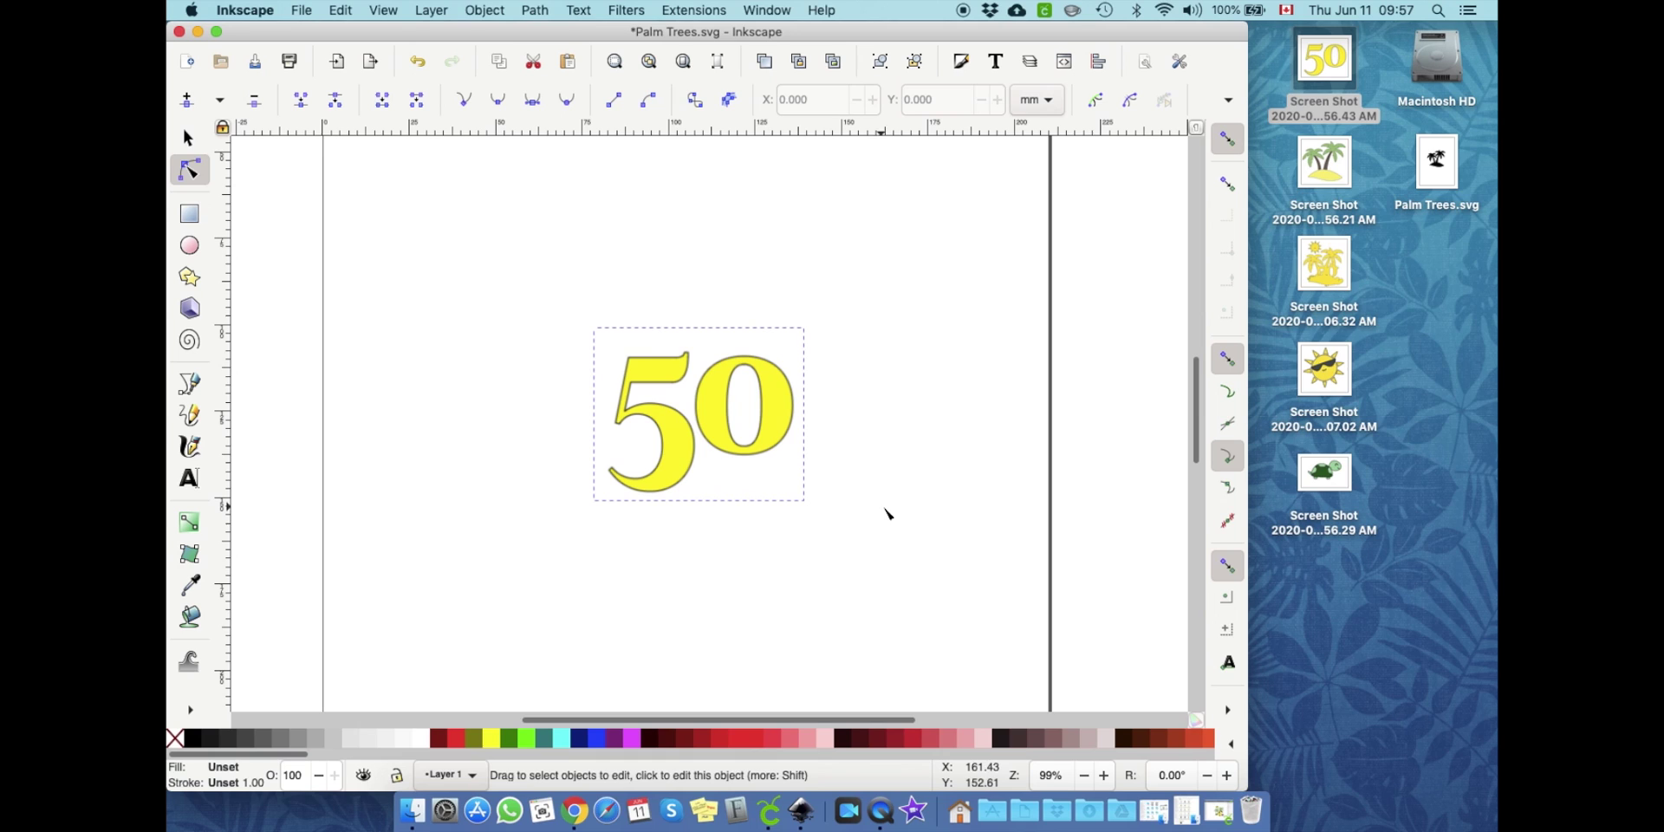
Step: Trace the imported 50 image with a single-scan brightness cutoff at threshold 0.800 and close Trace Bitmap
left_click(529, 11)
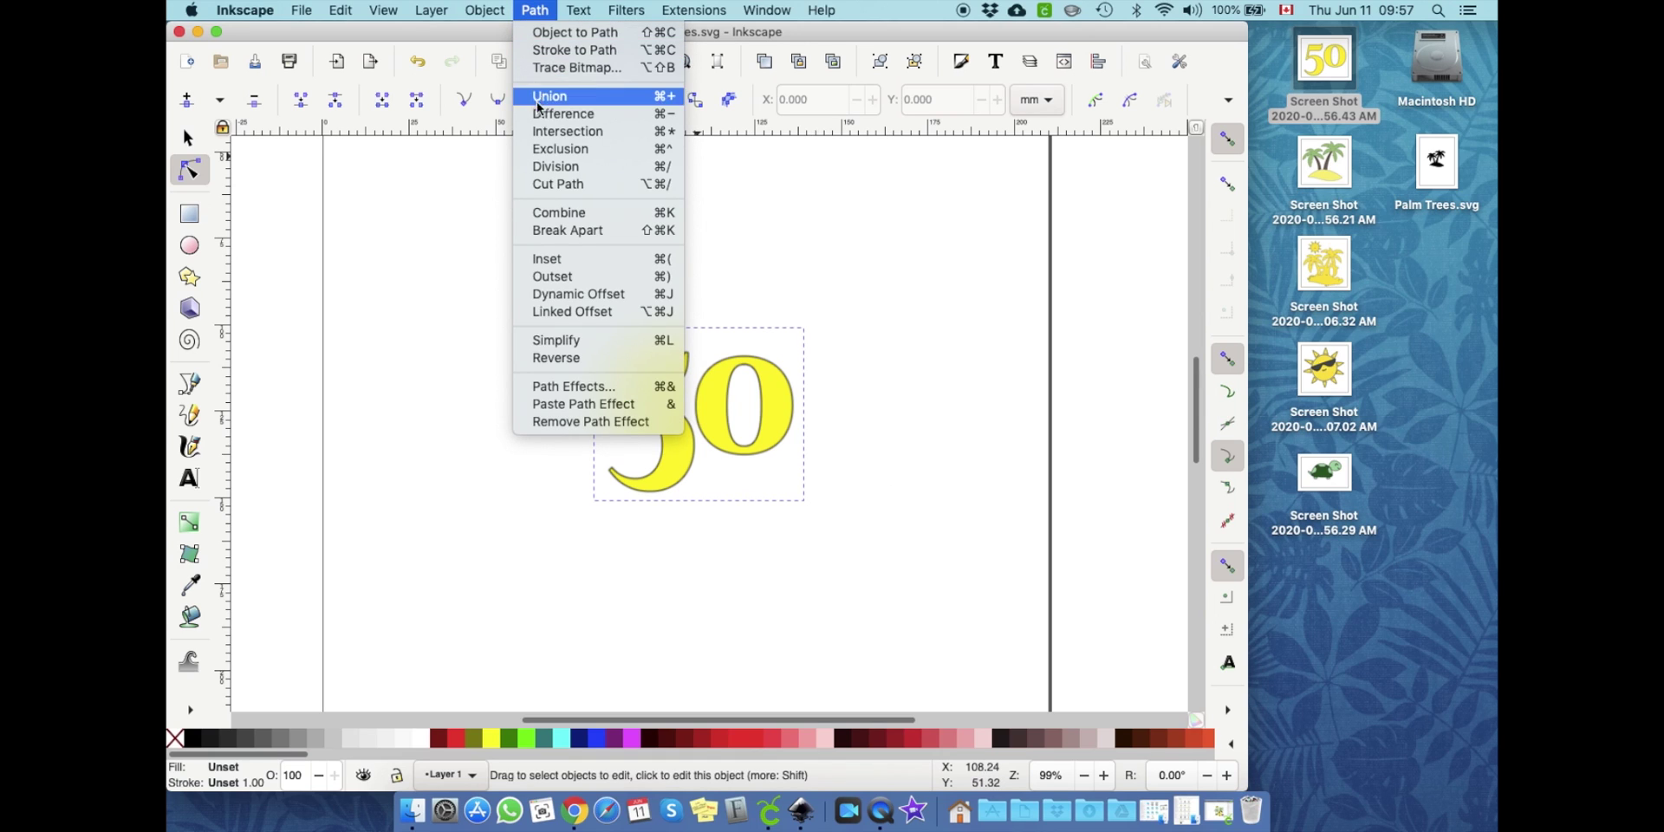
left_click(549, 68)
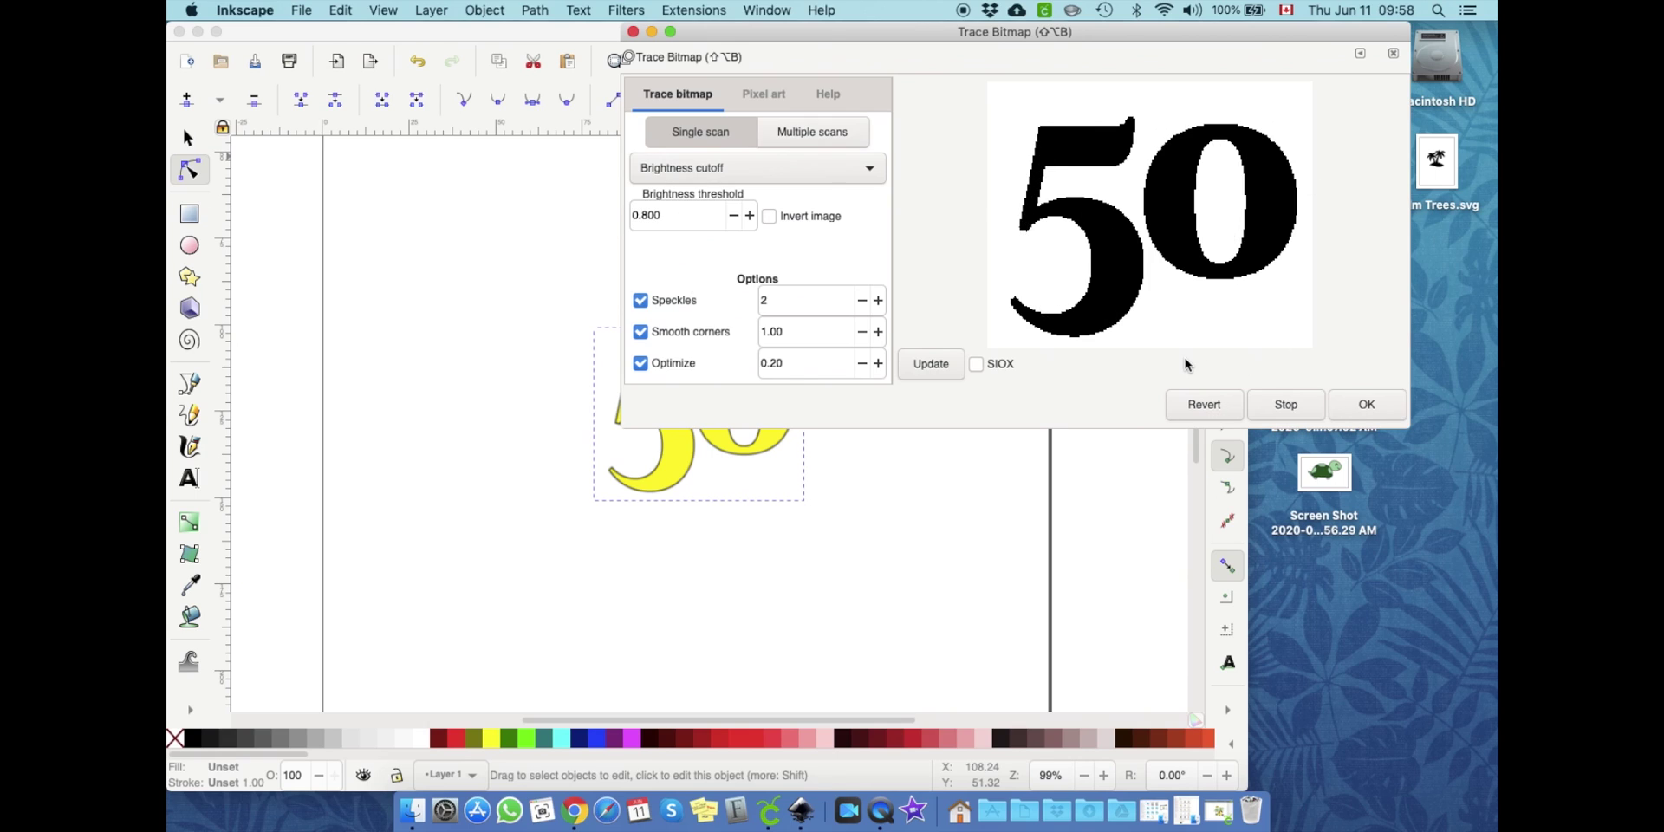
left_click(1364, 407)
left_click(1394, 53)
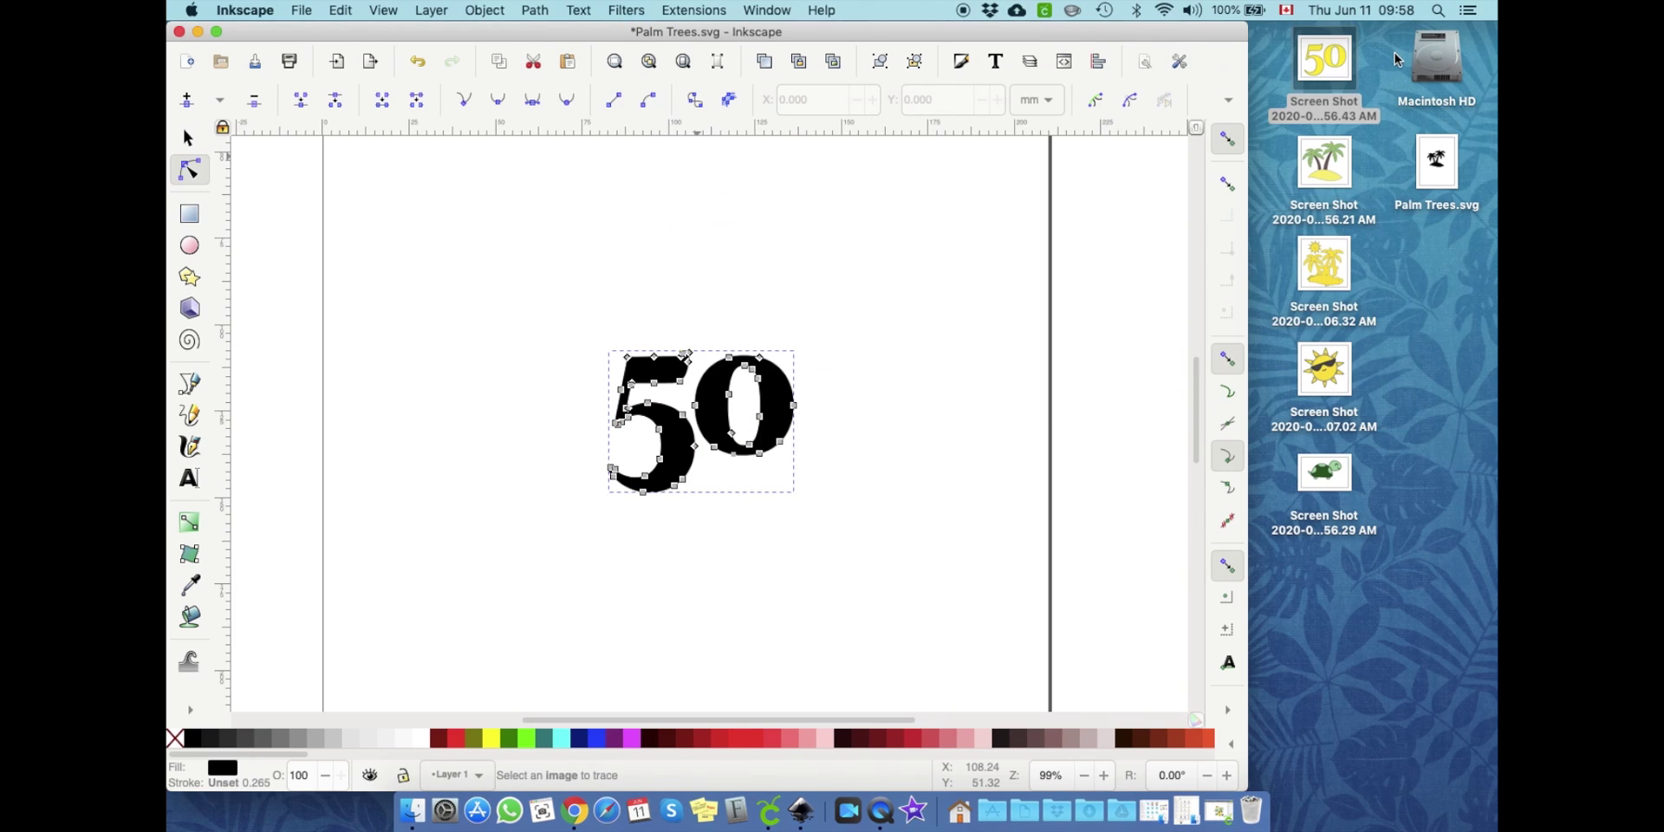
Step: Move the black 50 trace away from the yellow original and delete the original image
left_click_drag(780, 384, 851, 539)
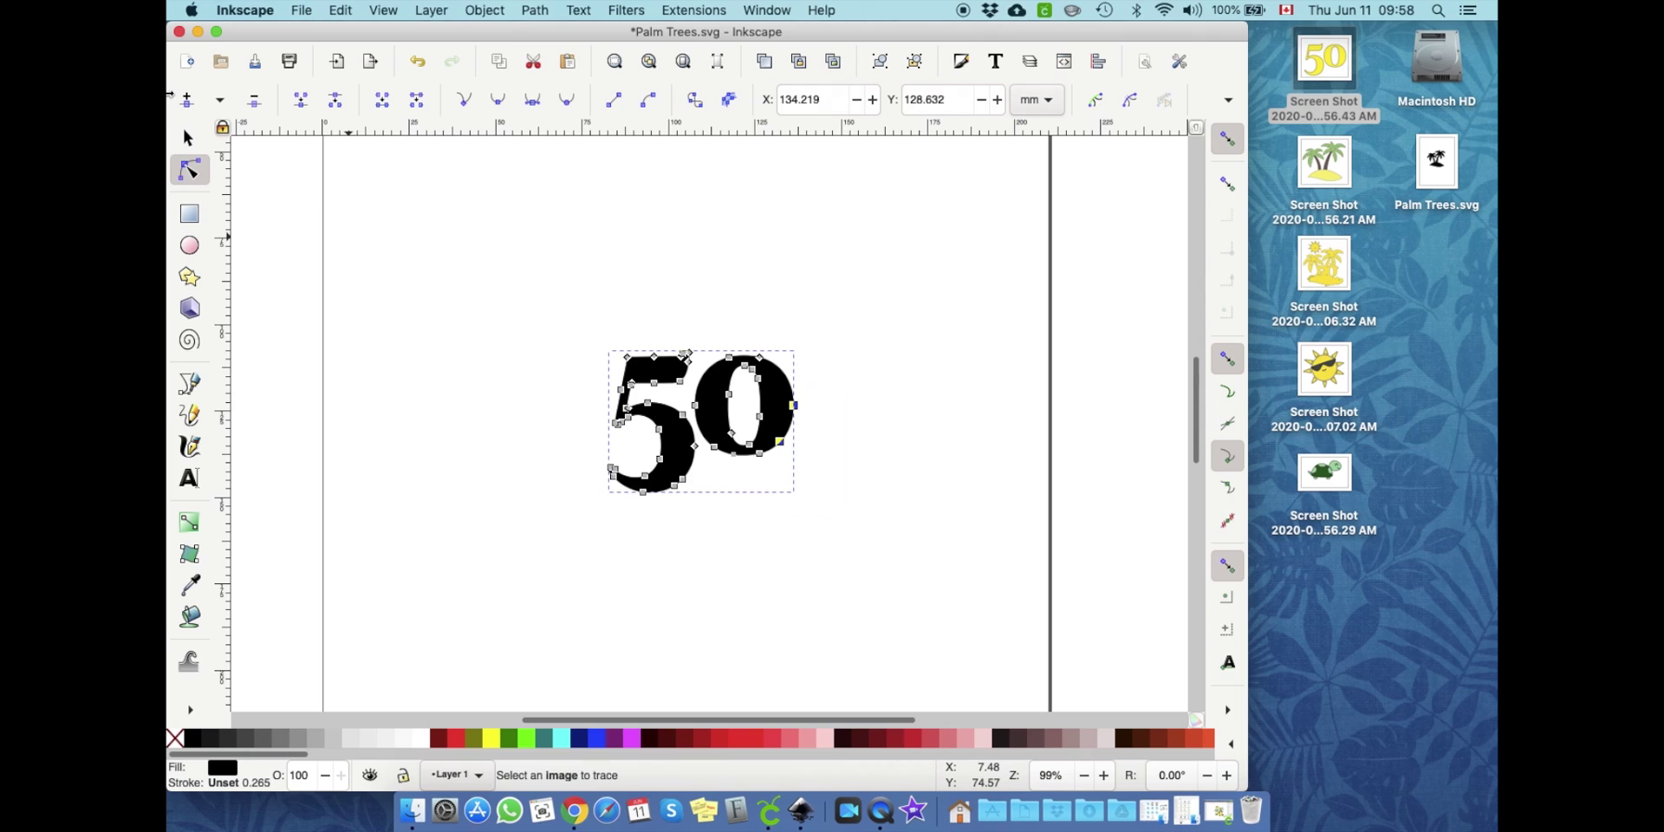
left_click(188, 138)
left_click_drag(761, 416, 671, 519)
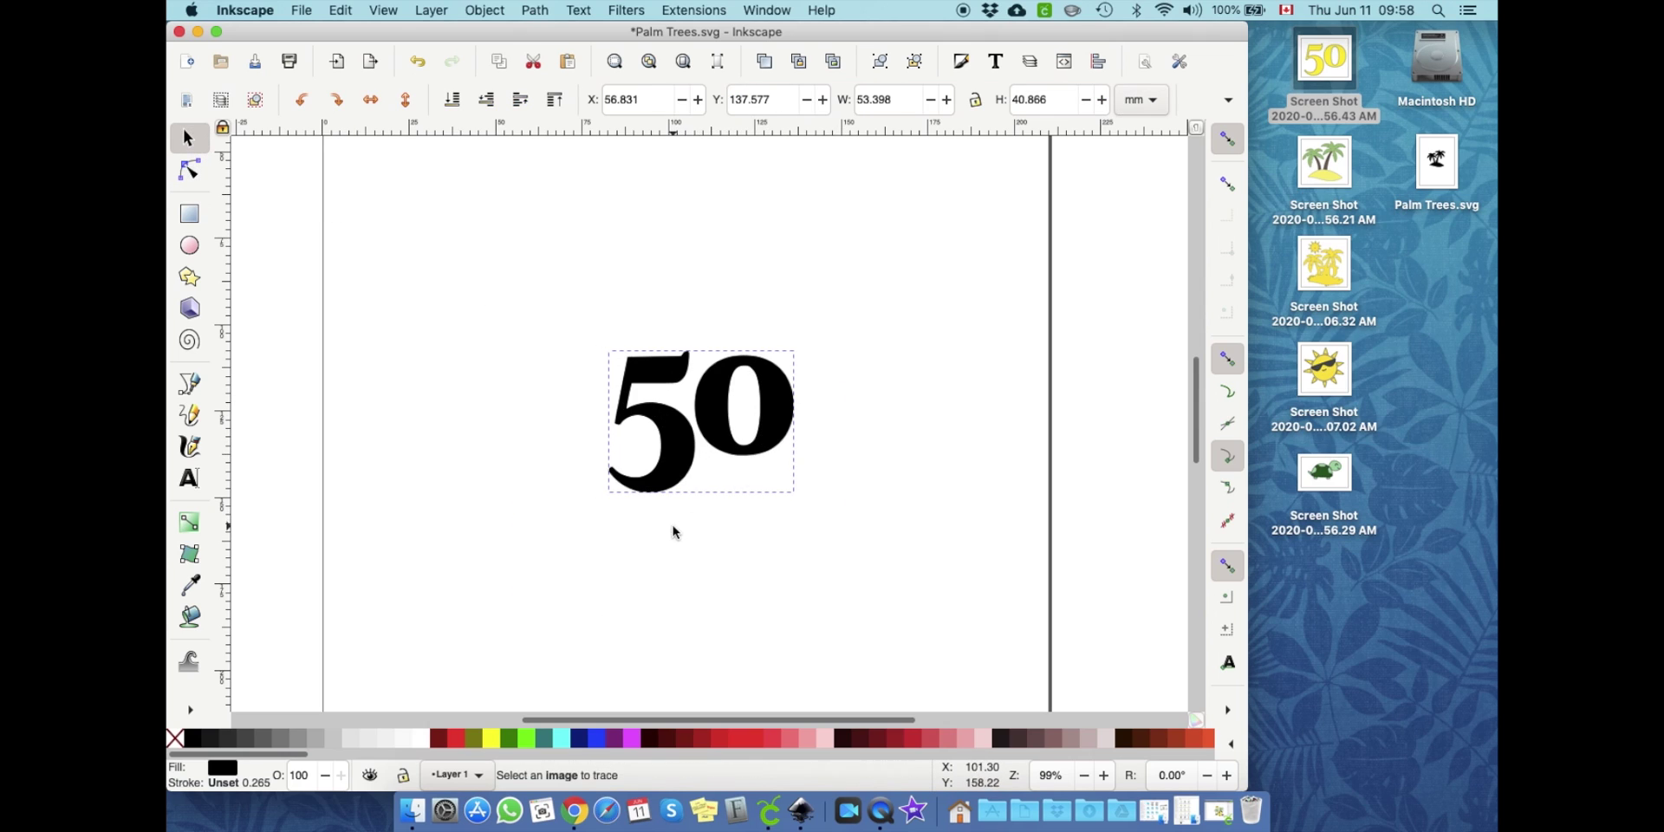
left_click(790, 416)
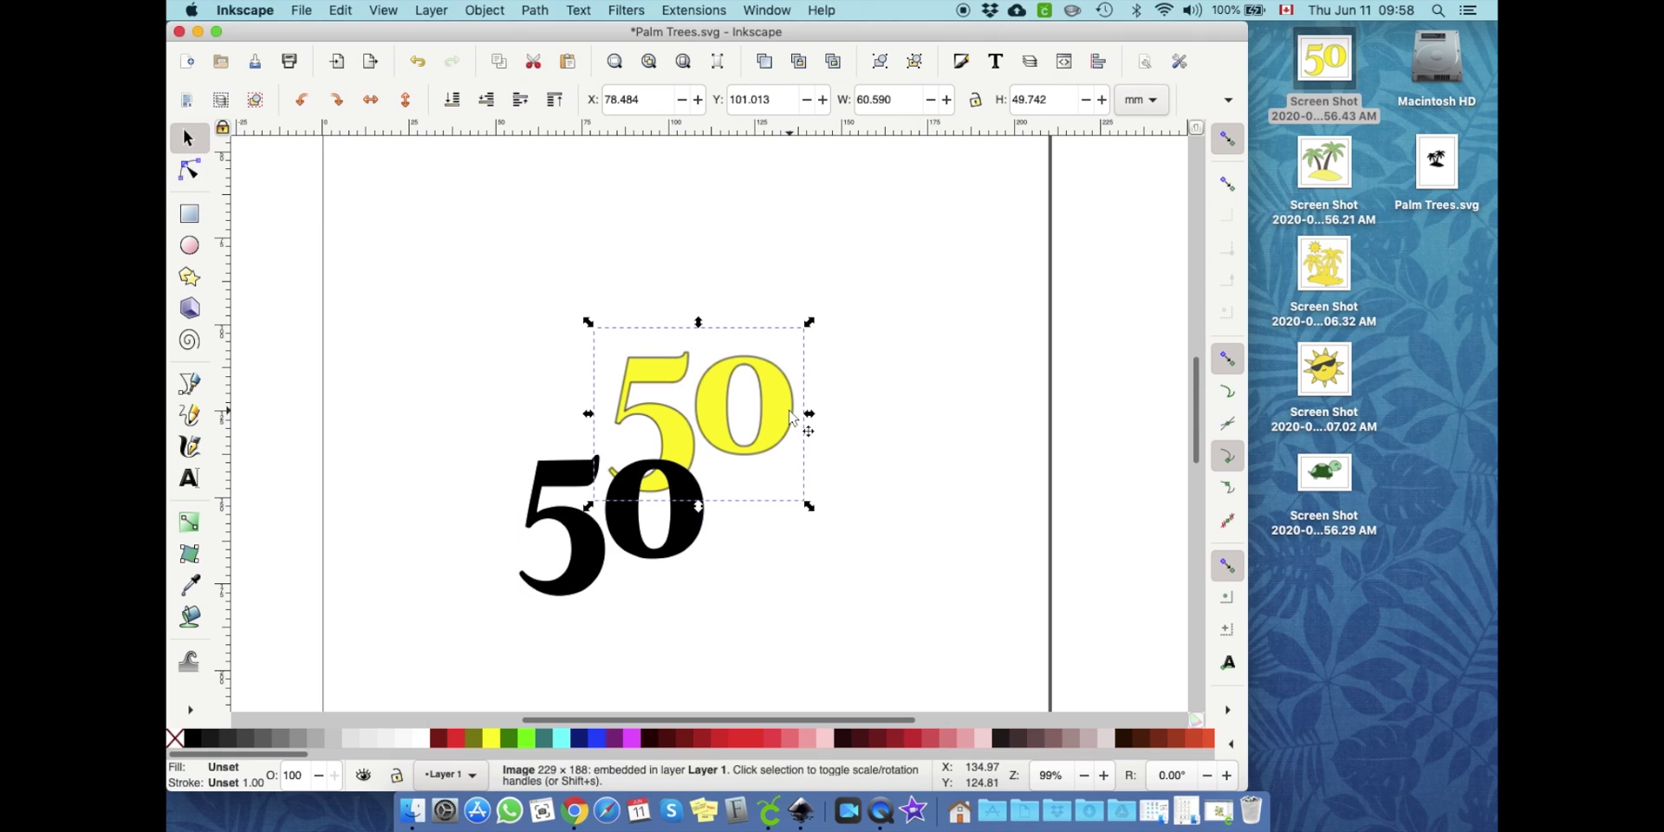
left_click_drag(781, 397, 856, 302)
right_click(858, 308)
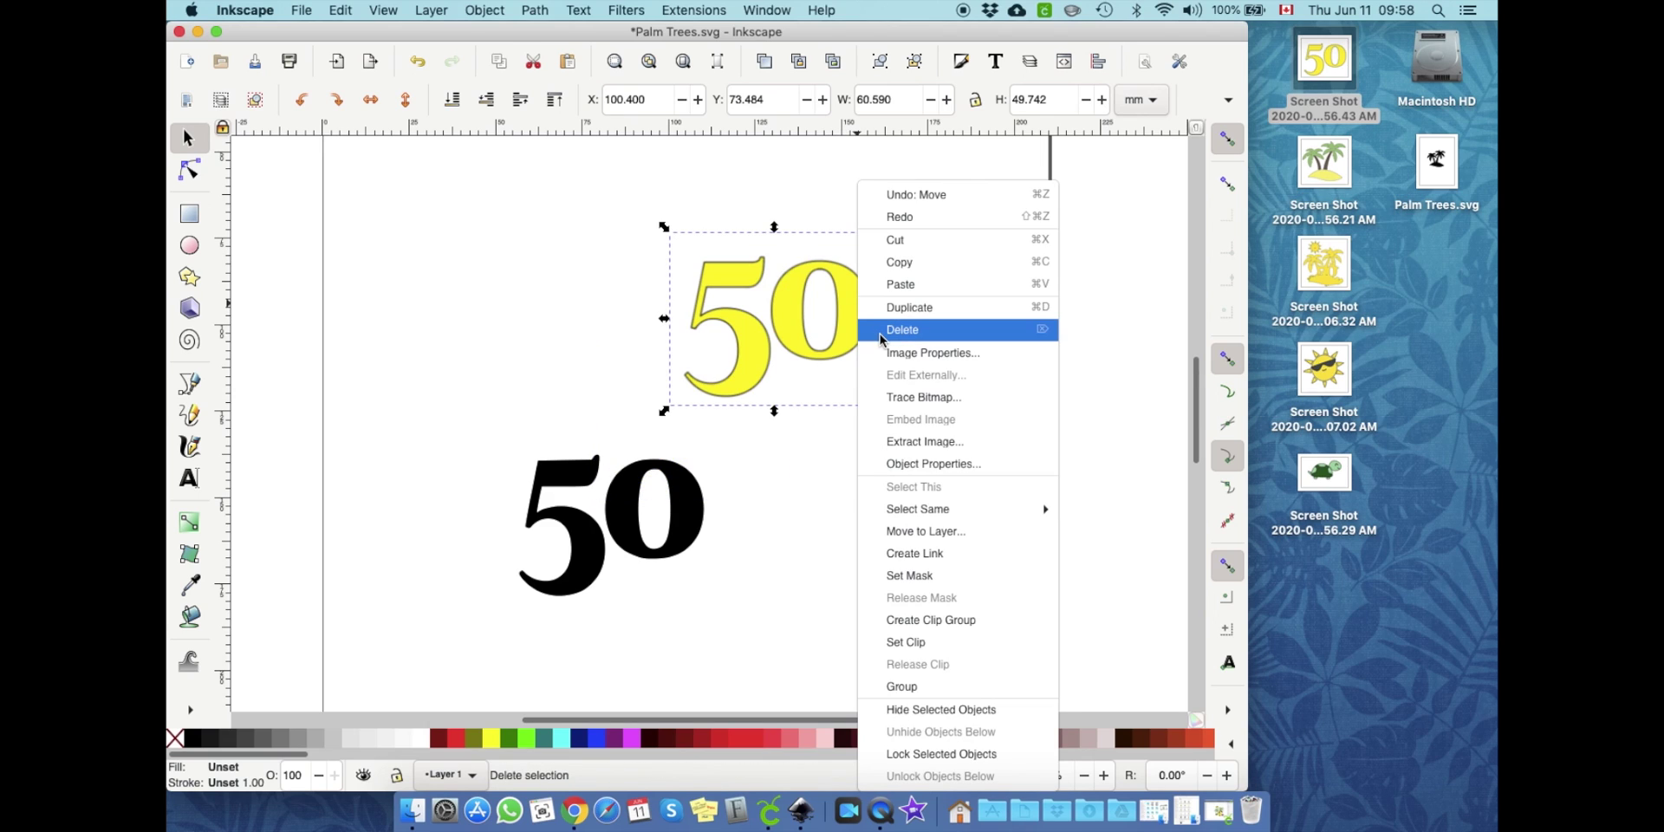
left_click(880, 334)
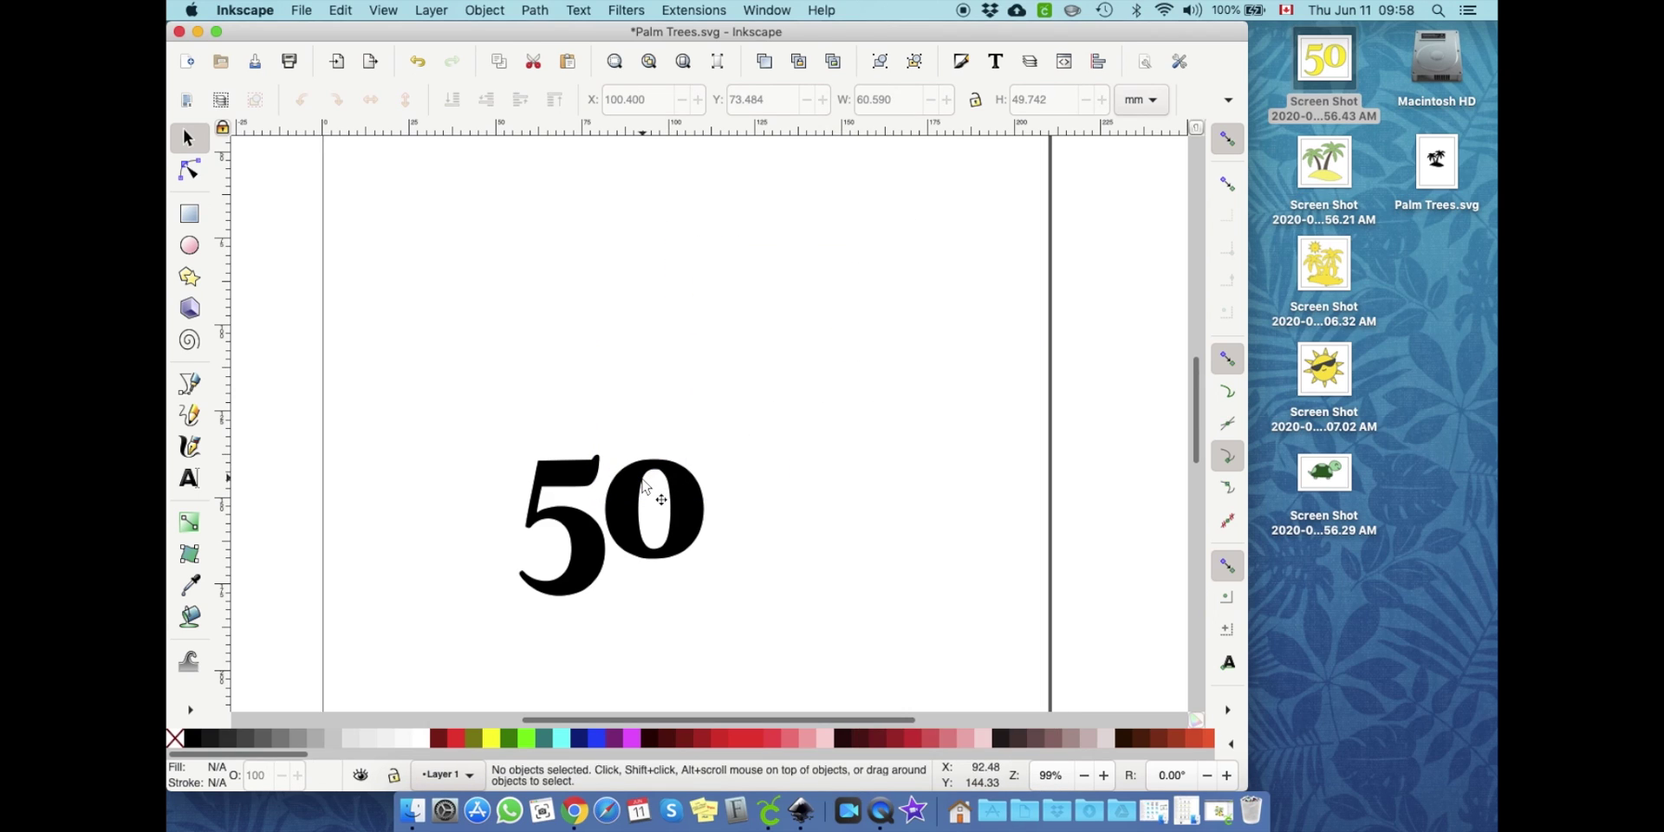
Step: Move the black 50 trace toward the middle of the canvas and outset its path once
left_click_drag(629, 507, 710, 410)
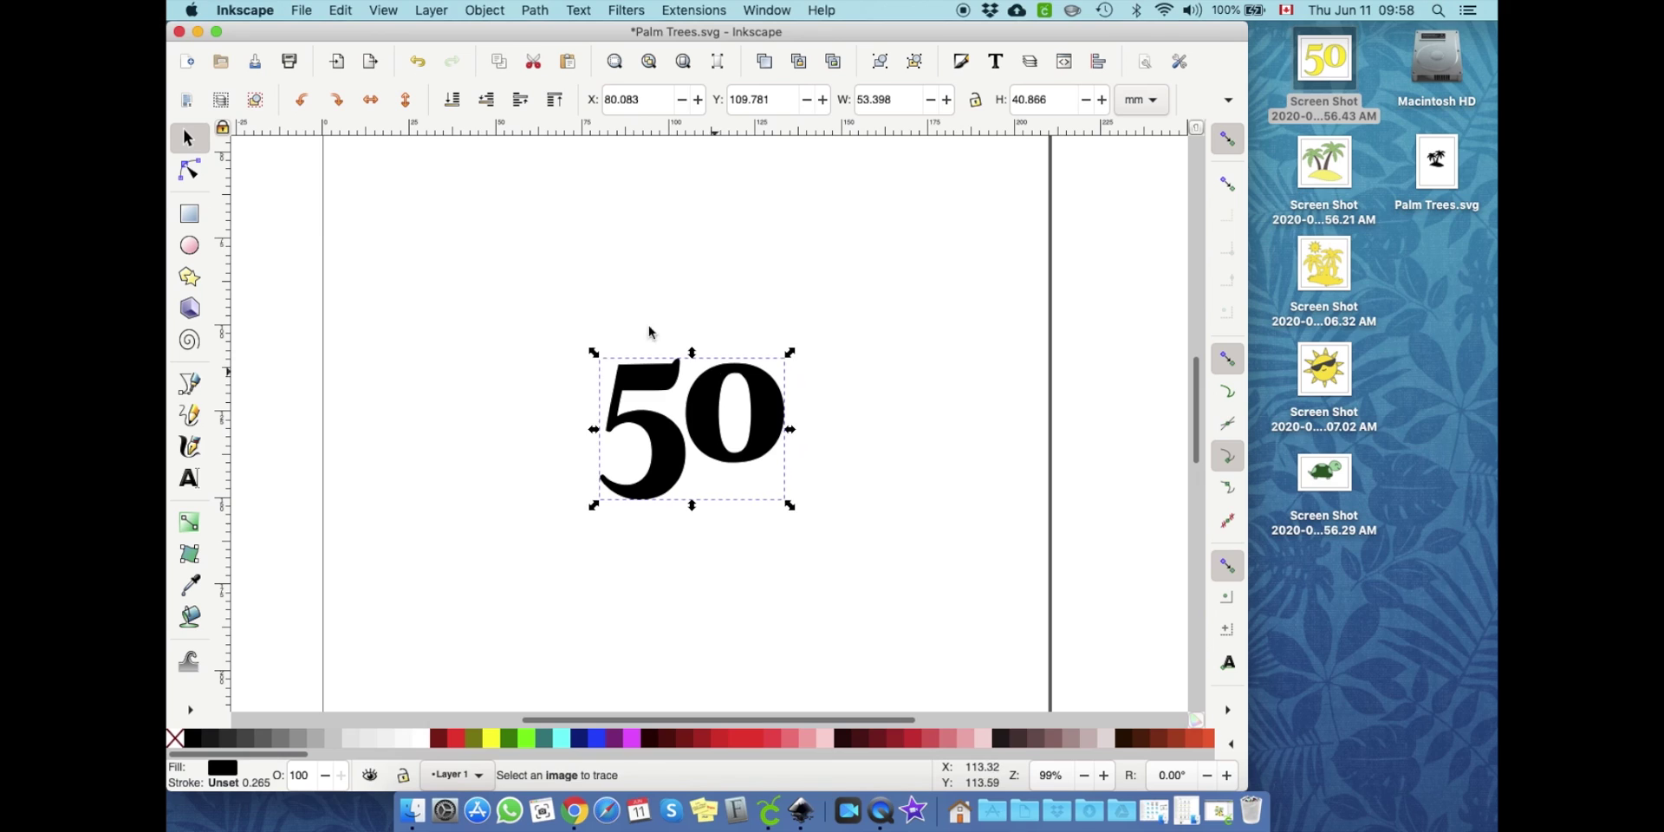
left_click(190, 171)
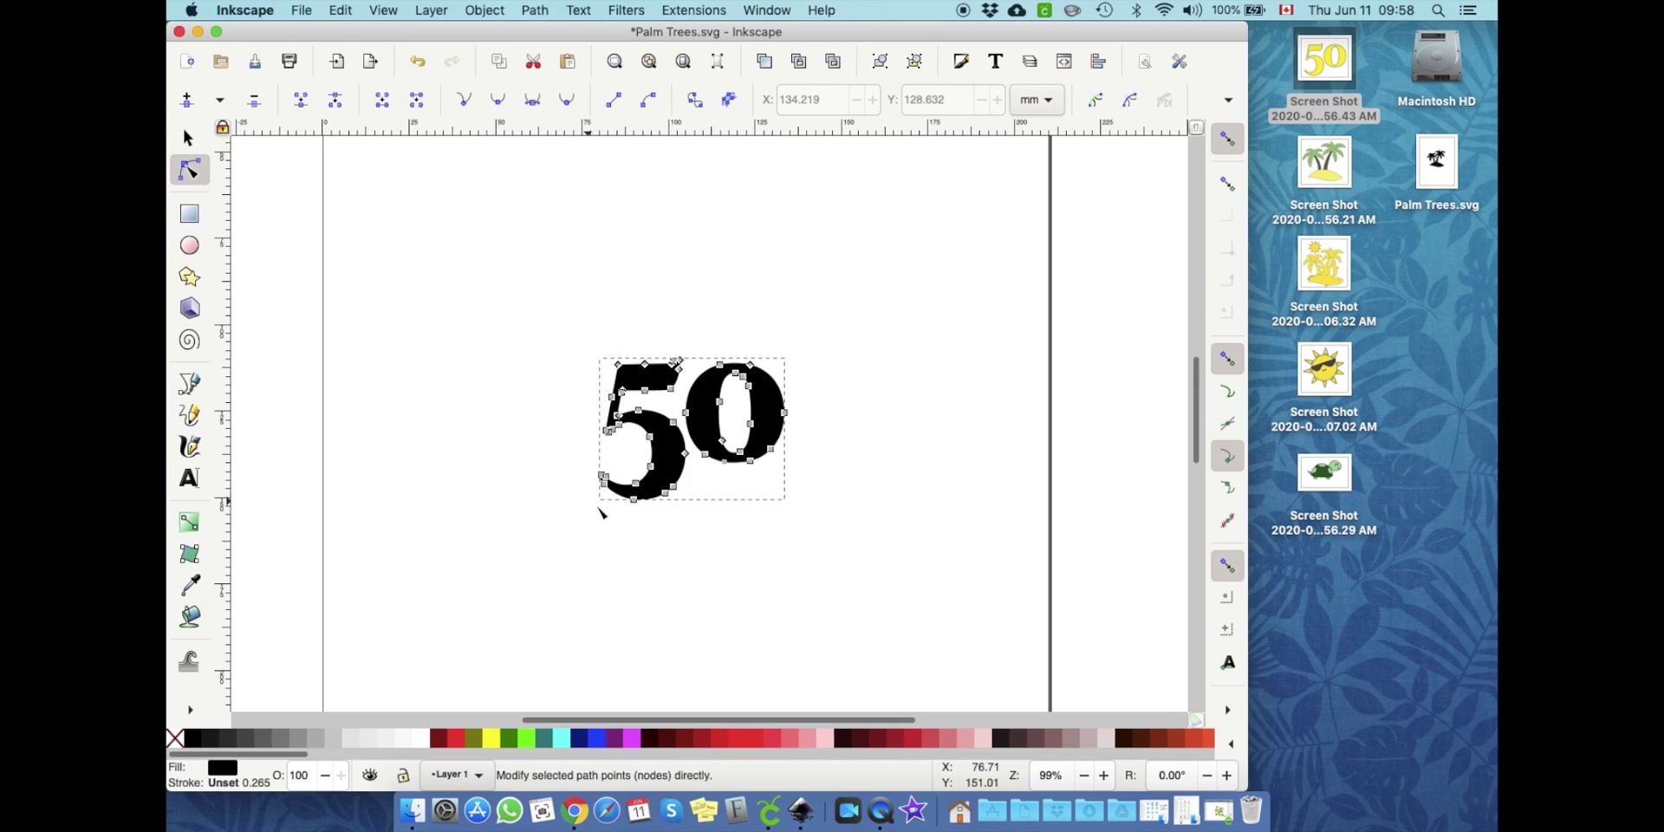
left_click(535, 10)
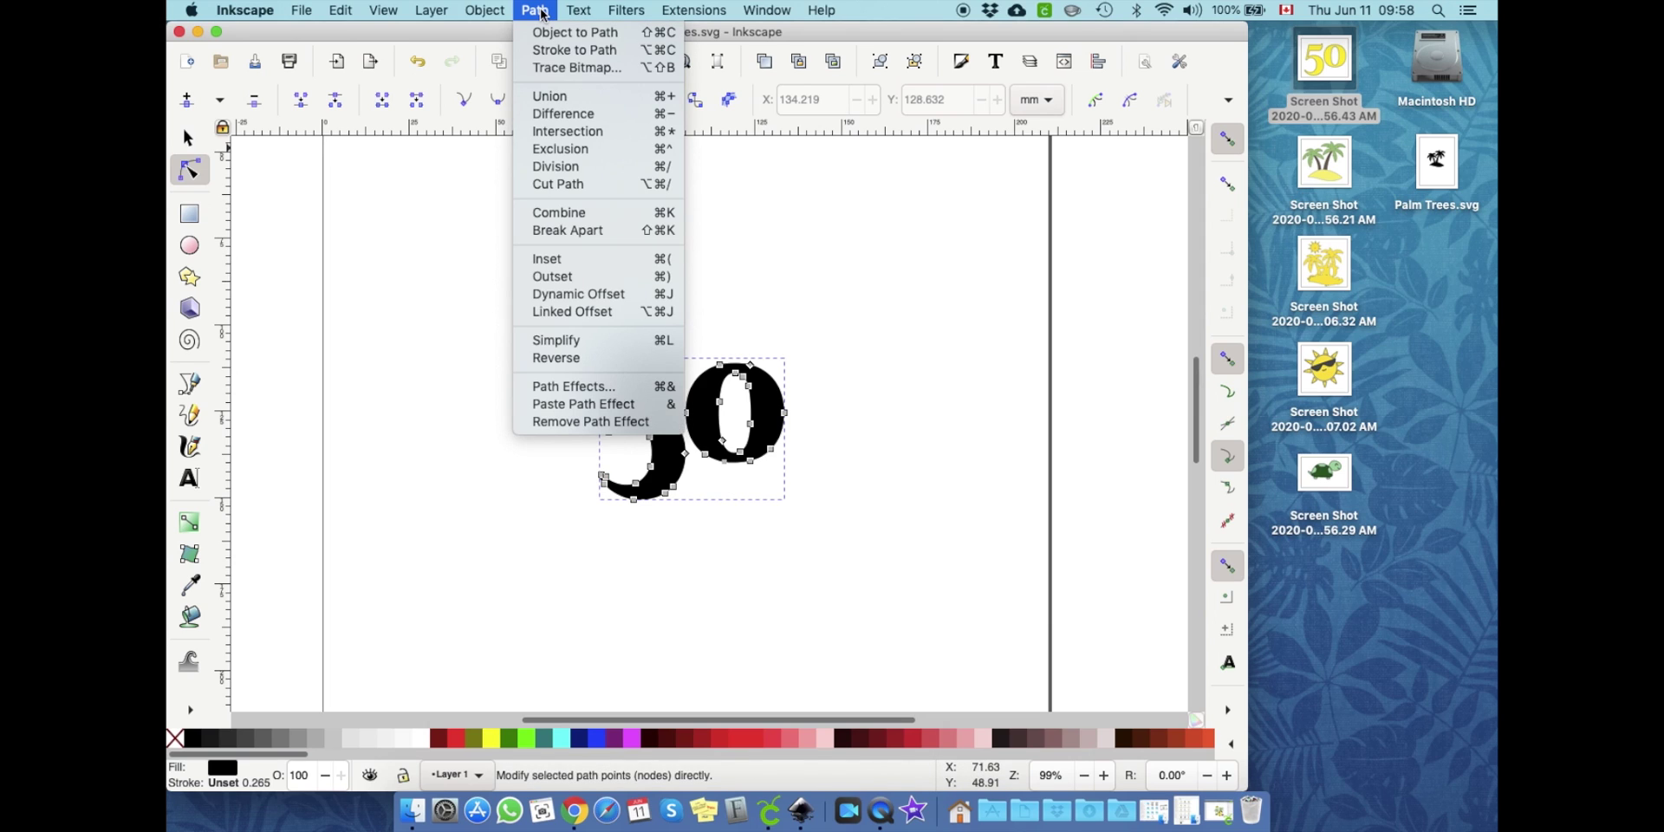
left_click(564, 278)
left_click(834, 610)
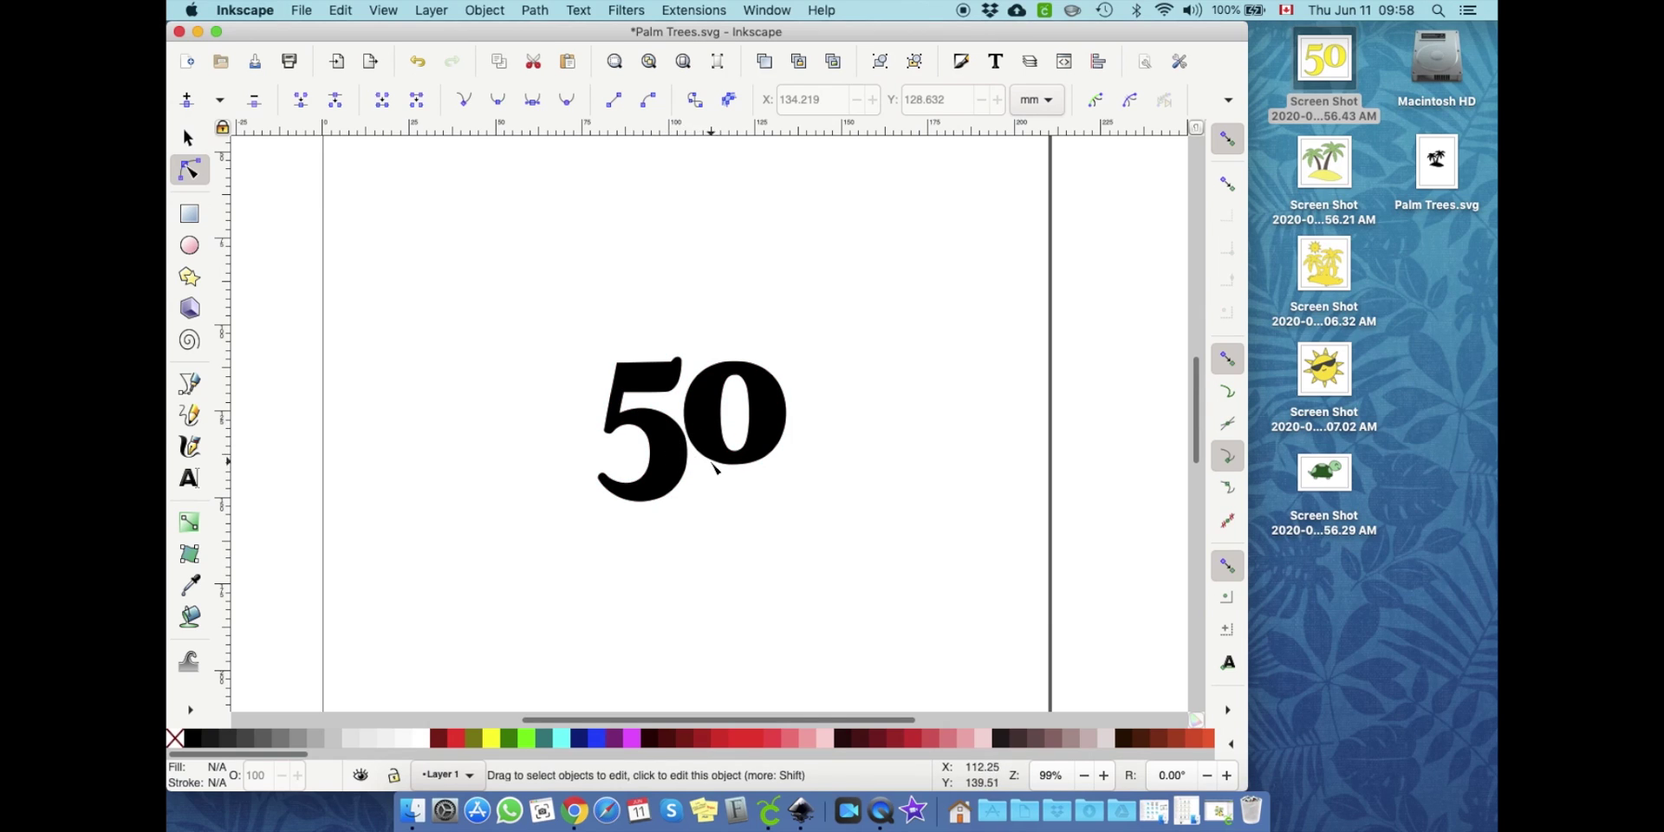
Step: Outset the 50 path two more times to thicken its outline, and deselect it
left_click(549, 7)
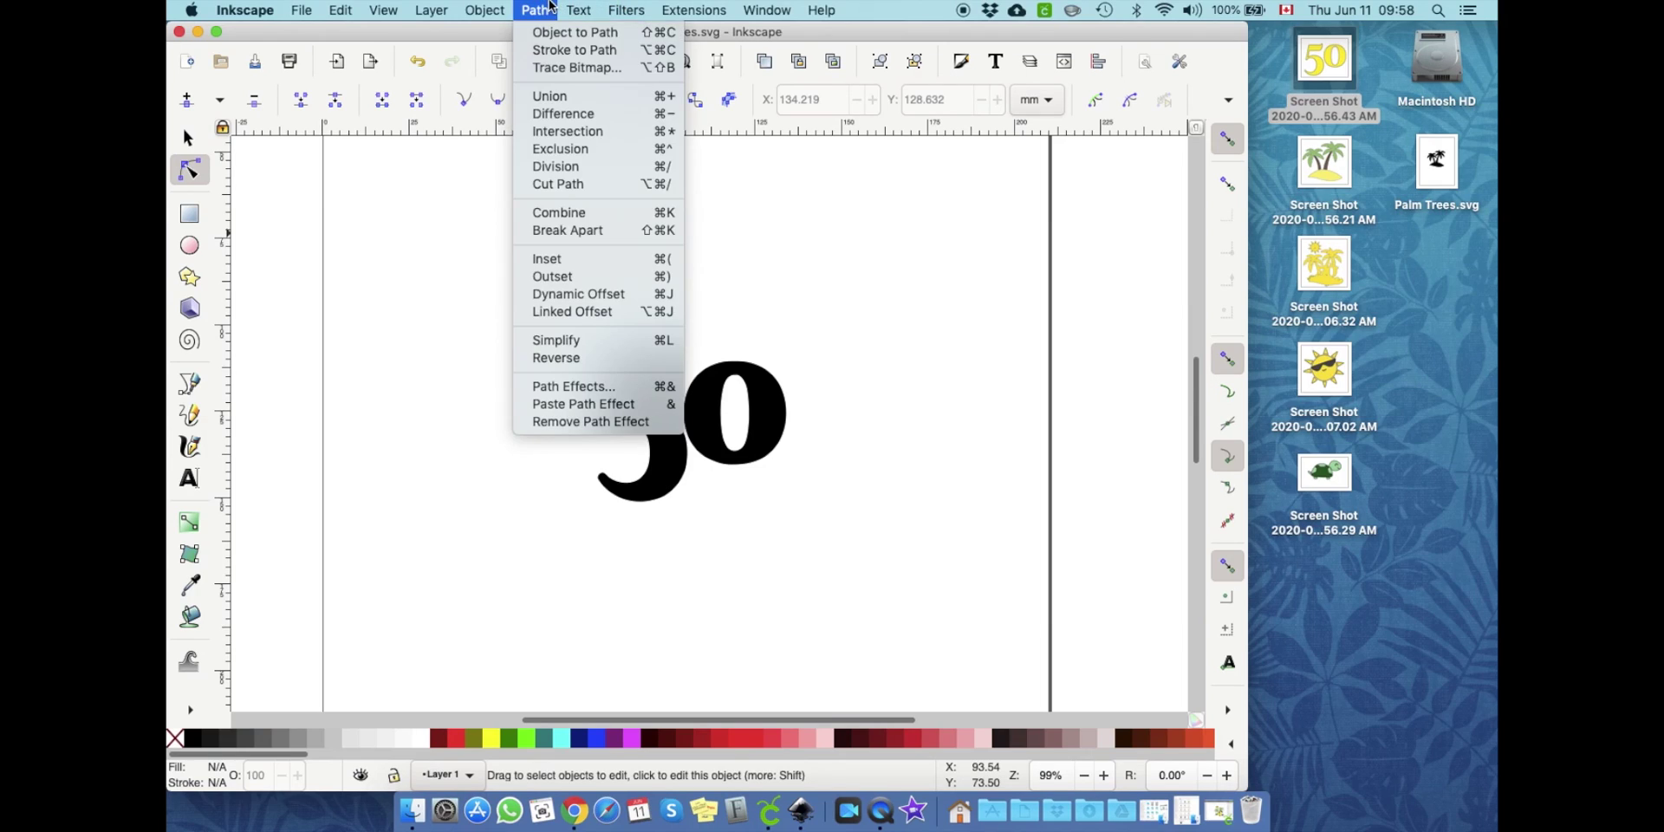
left_click(571, 275)
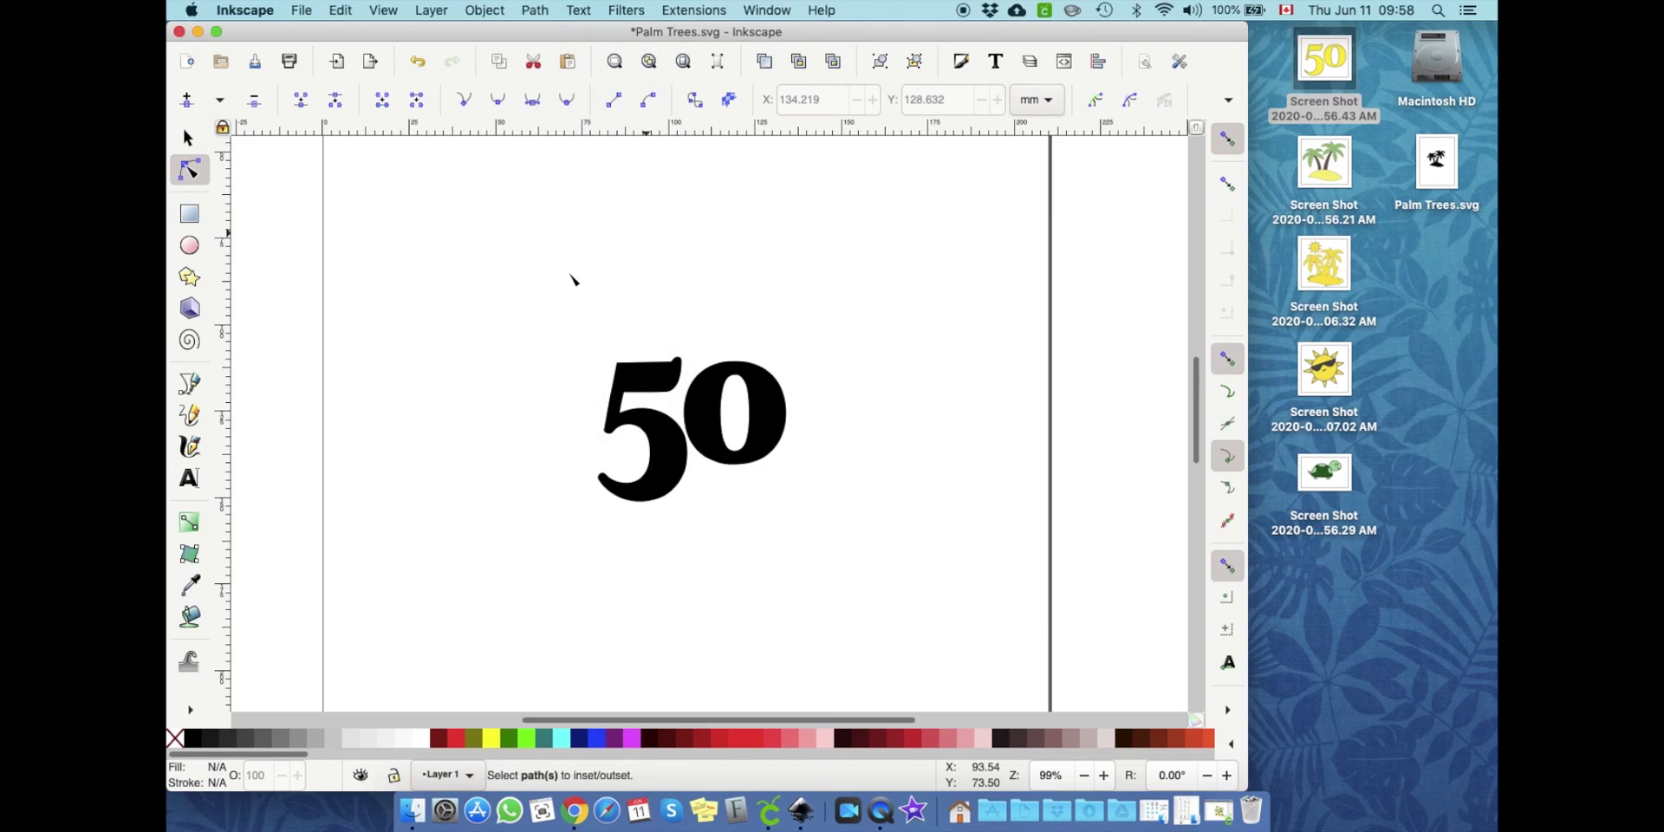
left_click(667, 429)
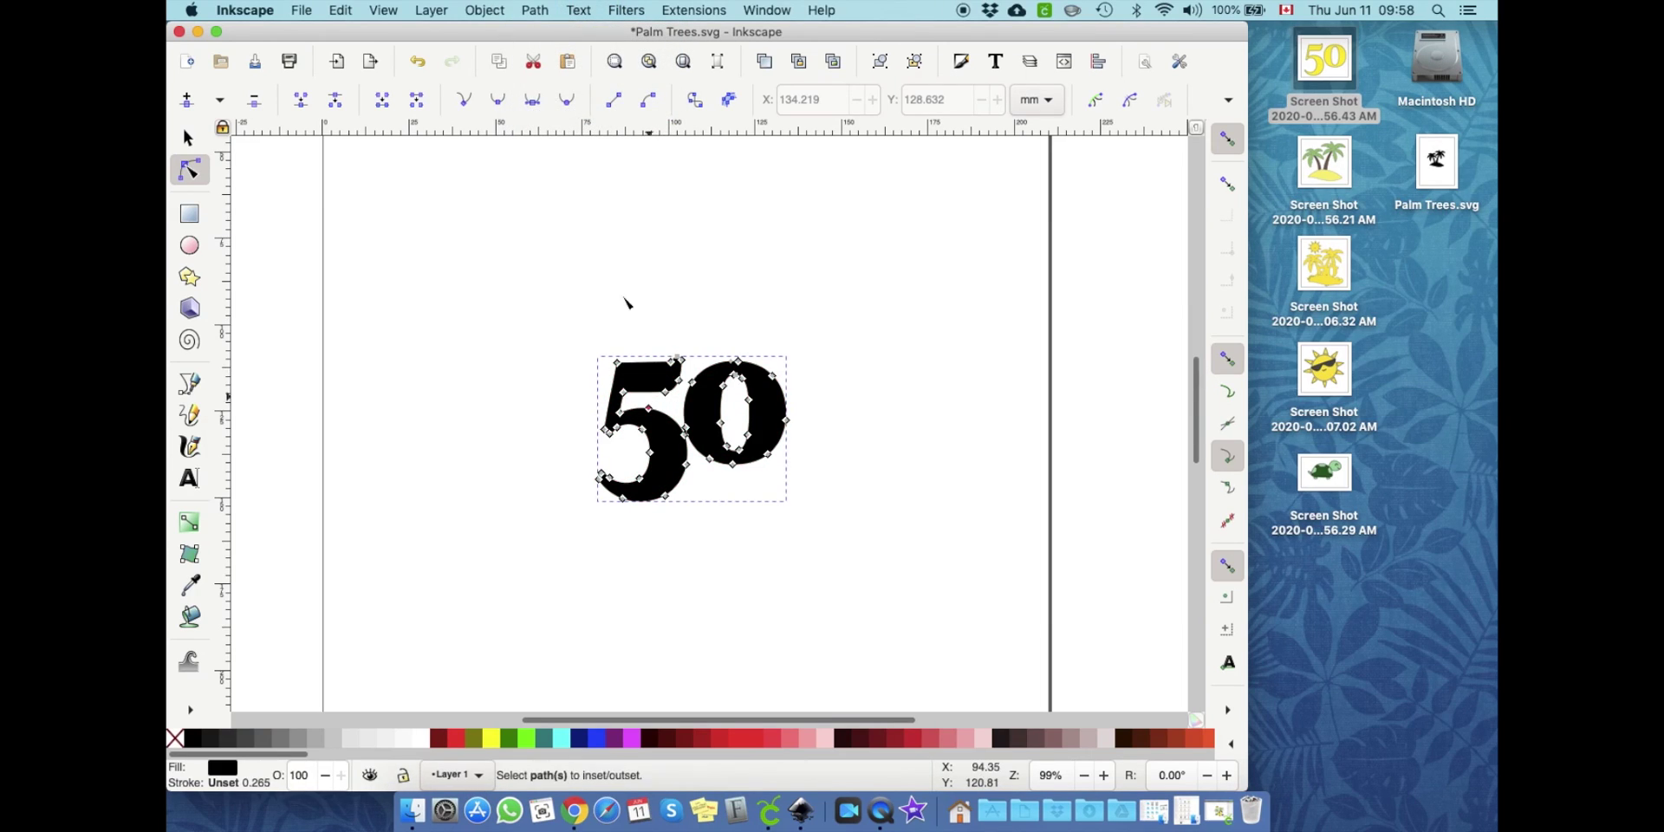
left_click(526, 11)
left_click(551, 275)
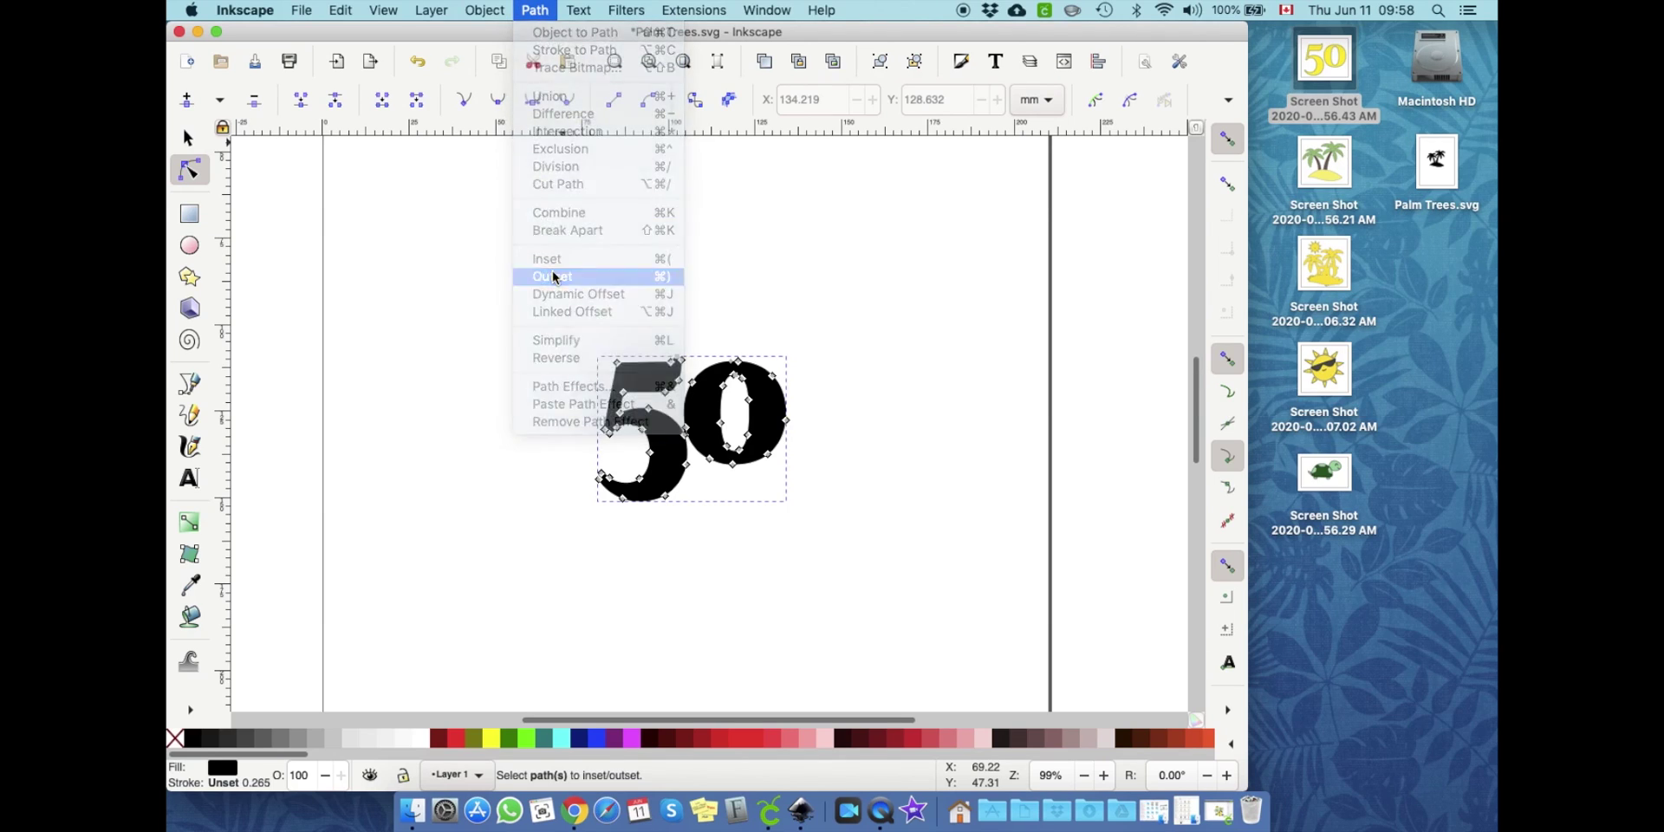
left_click(848, 351)
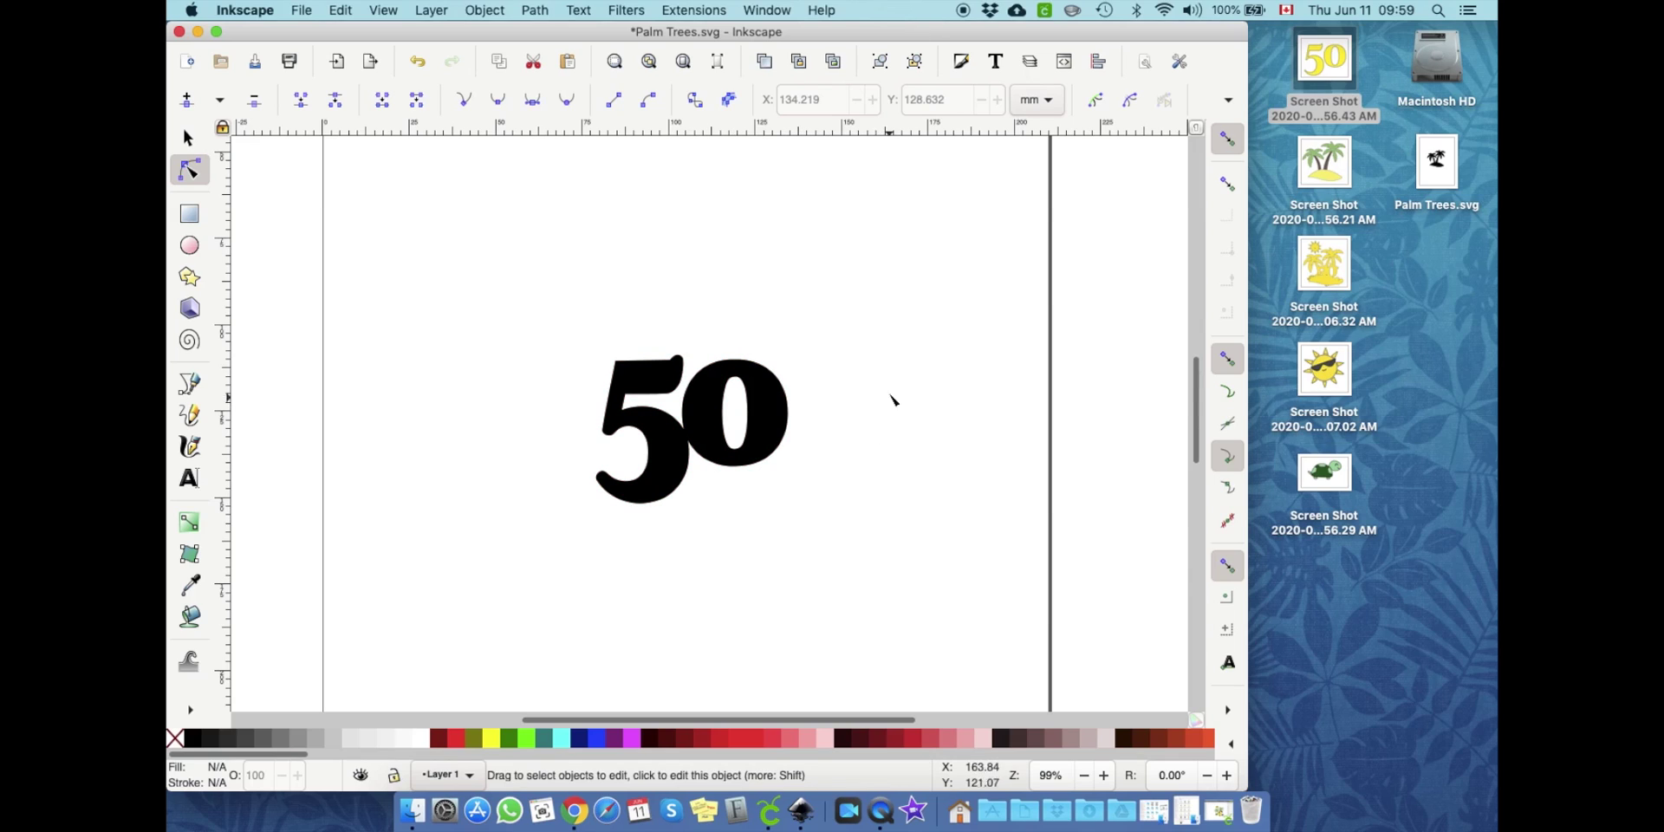
left_click(546, 10)
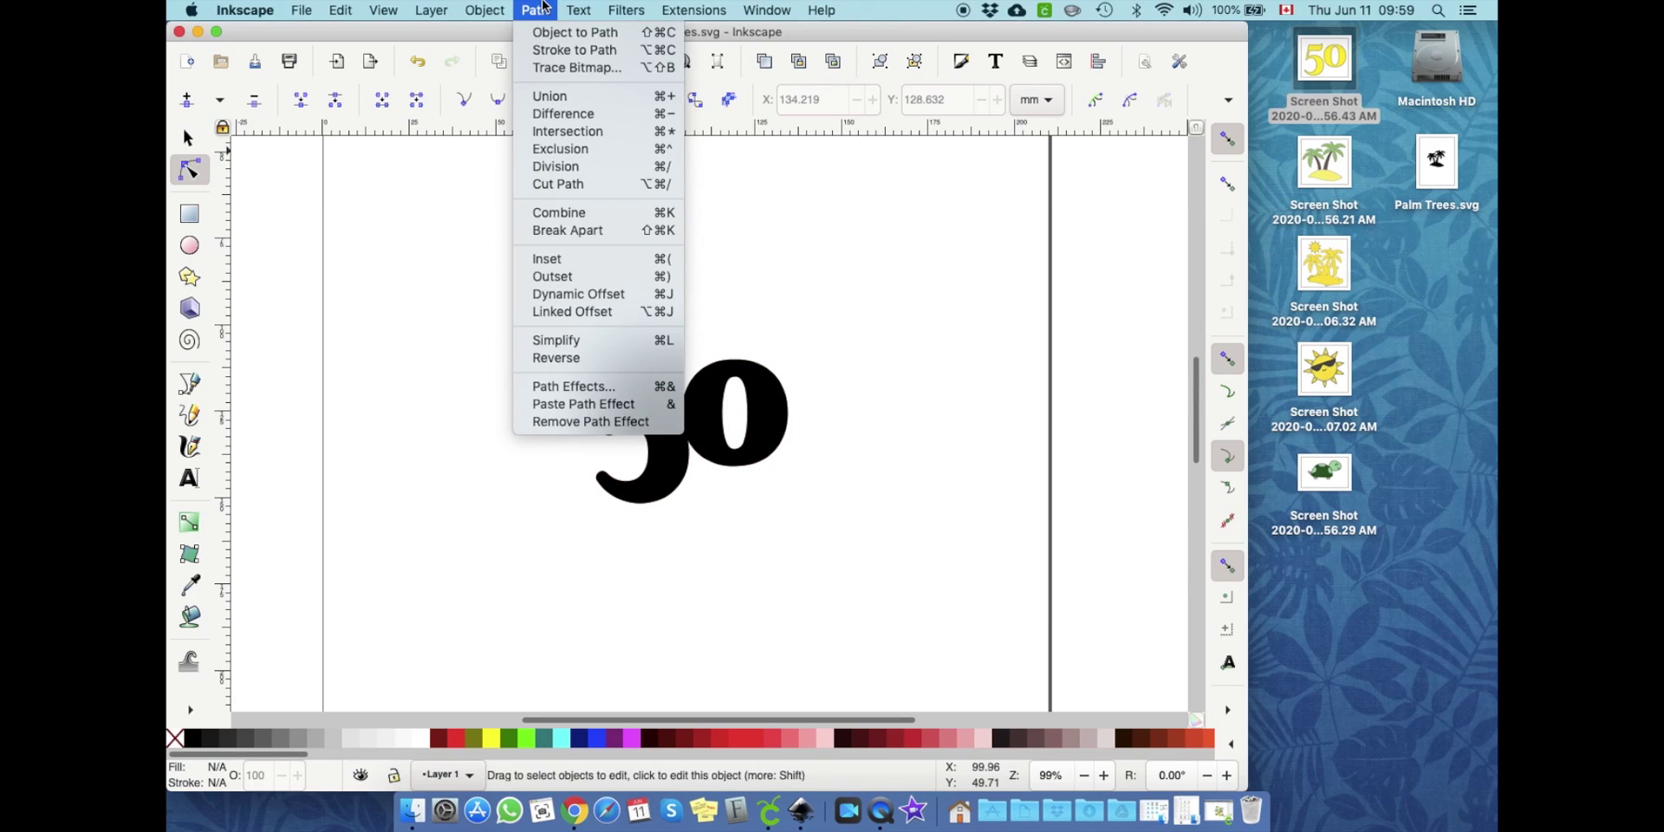
left_click(559, 277)
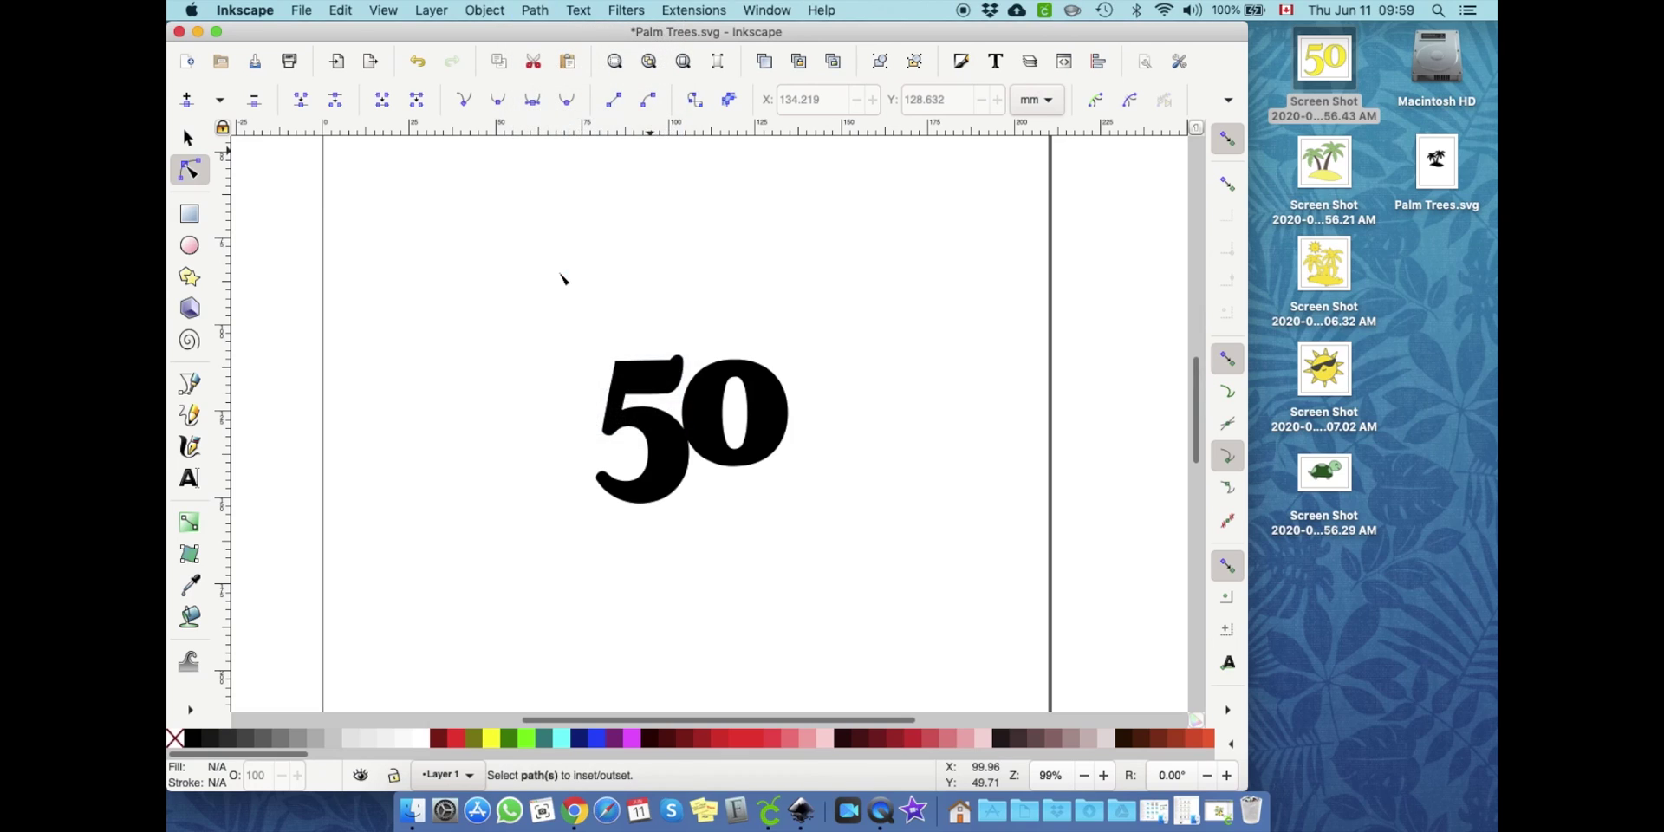
left_click(694, 424)
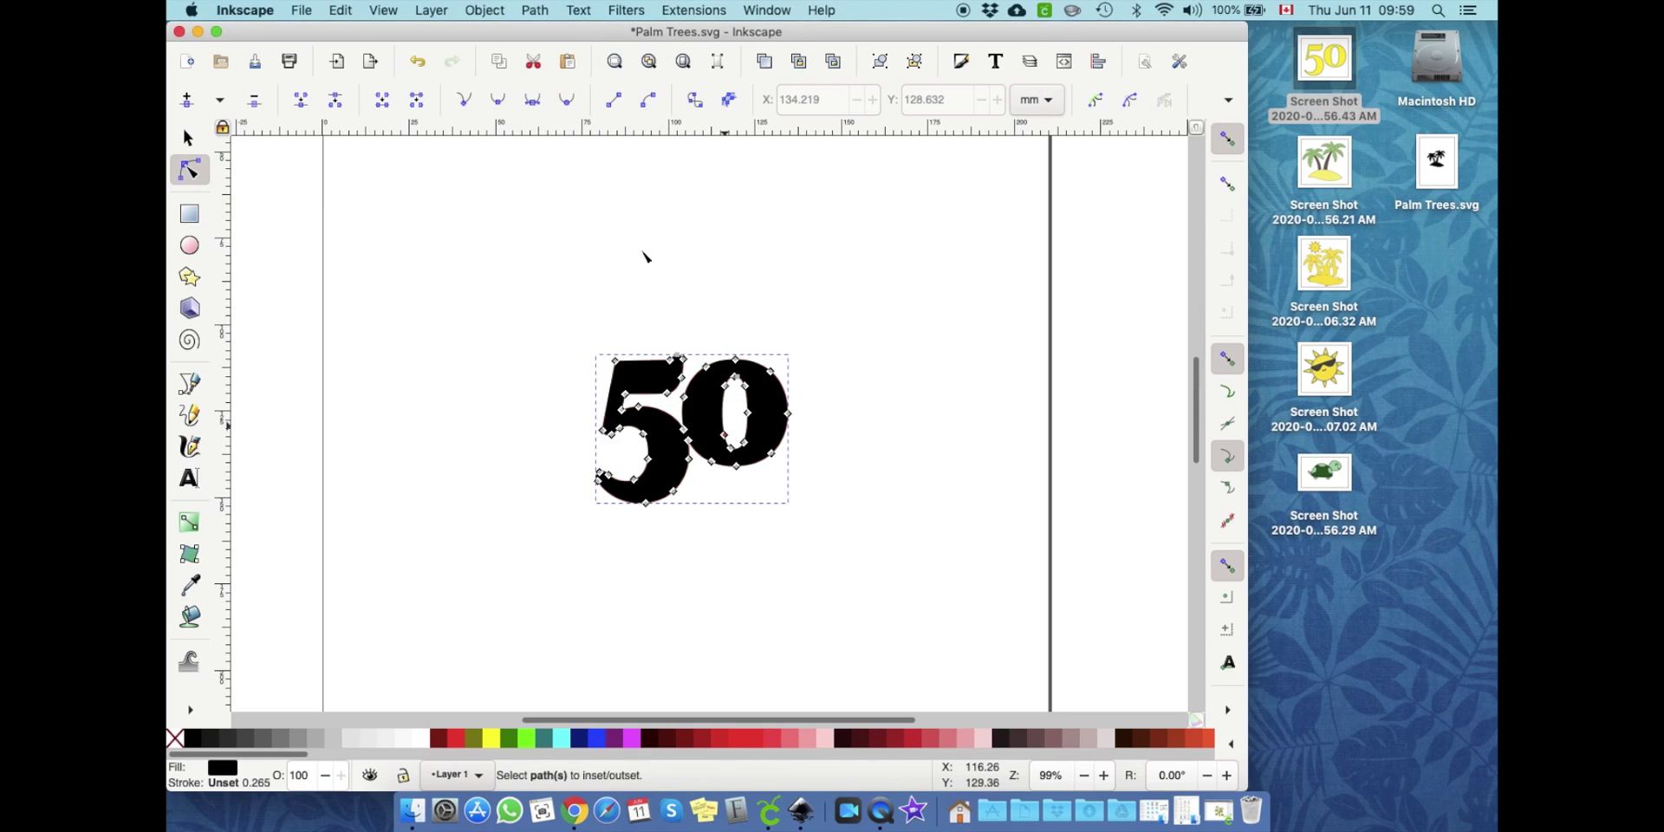
left_click(534, 10)
left_click(583, 279)
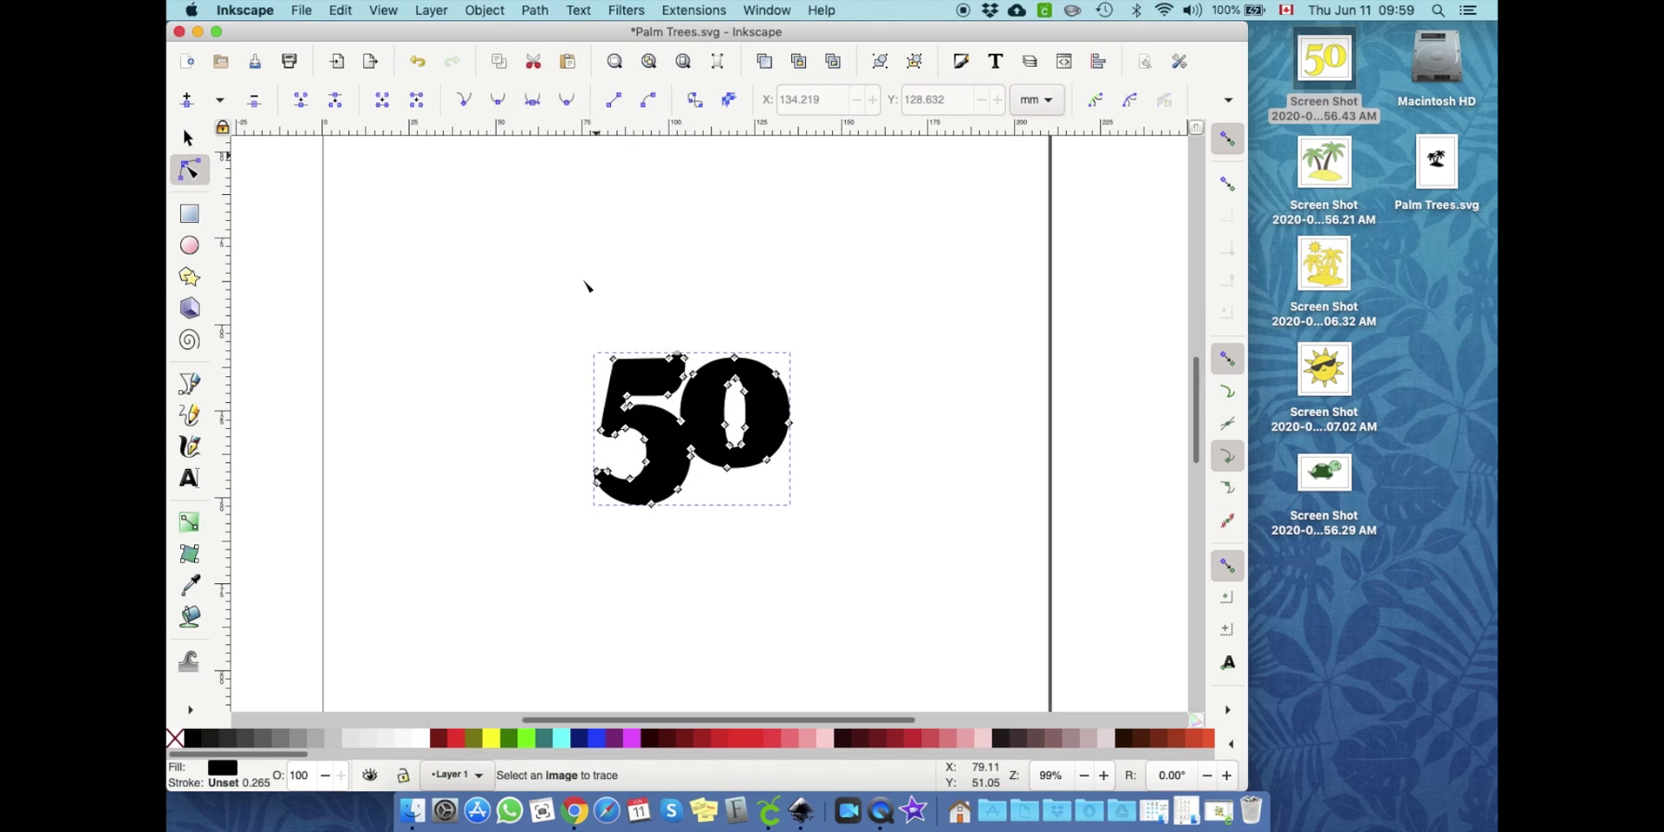
left_click(855, 310)
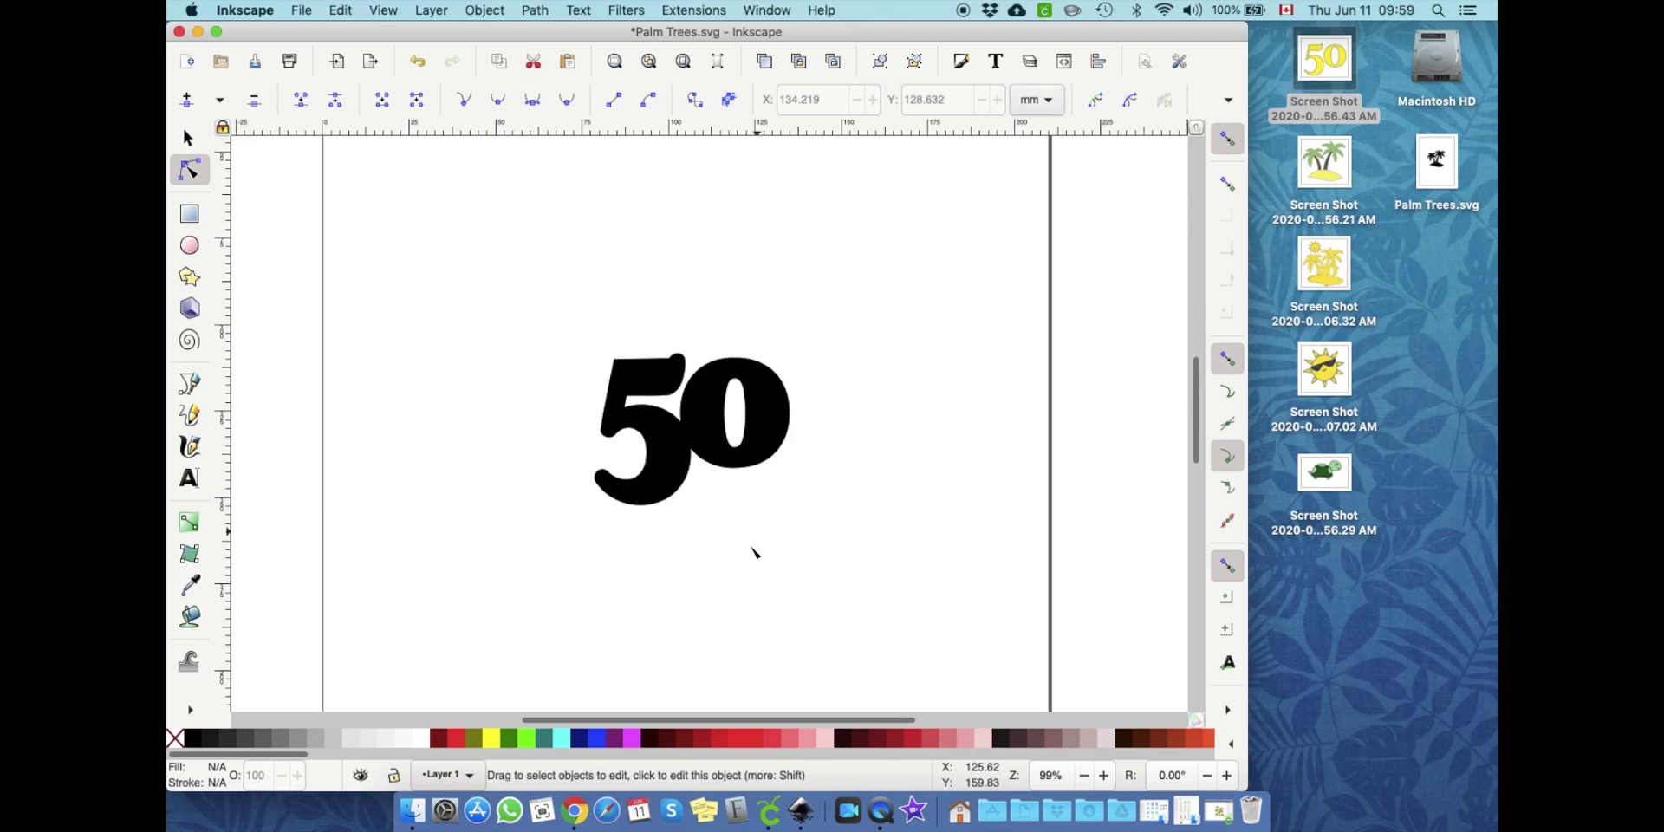
Step: Save the thickened 50 as a new file named 50-1.svg on the Desktop in Inkscape SVG format
left_click(303, 10)
left_click(328, 137)
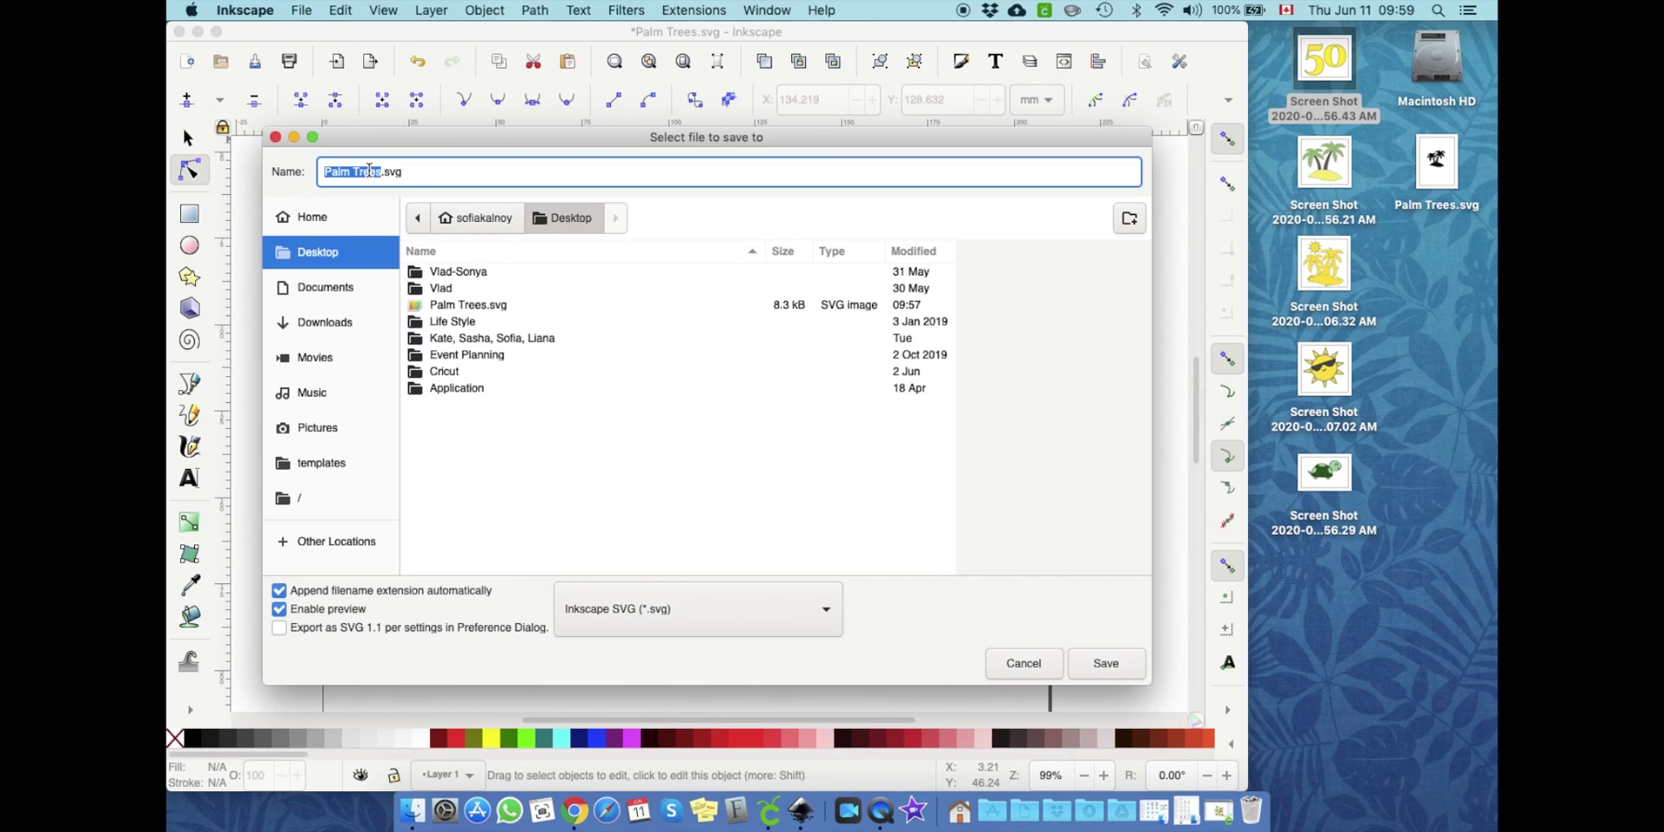
type("50-1")
left_click(1120, 668)
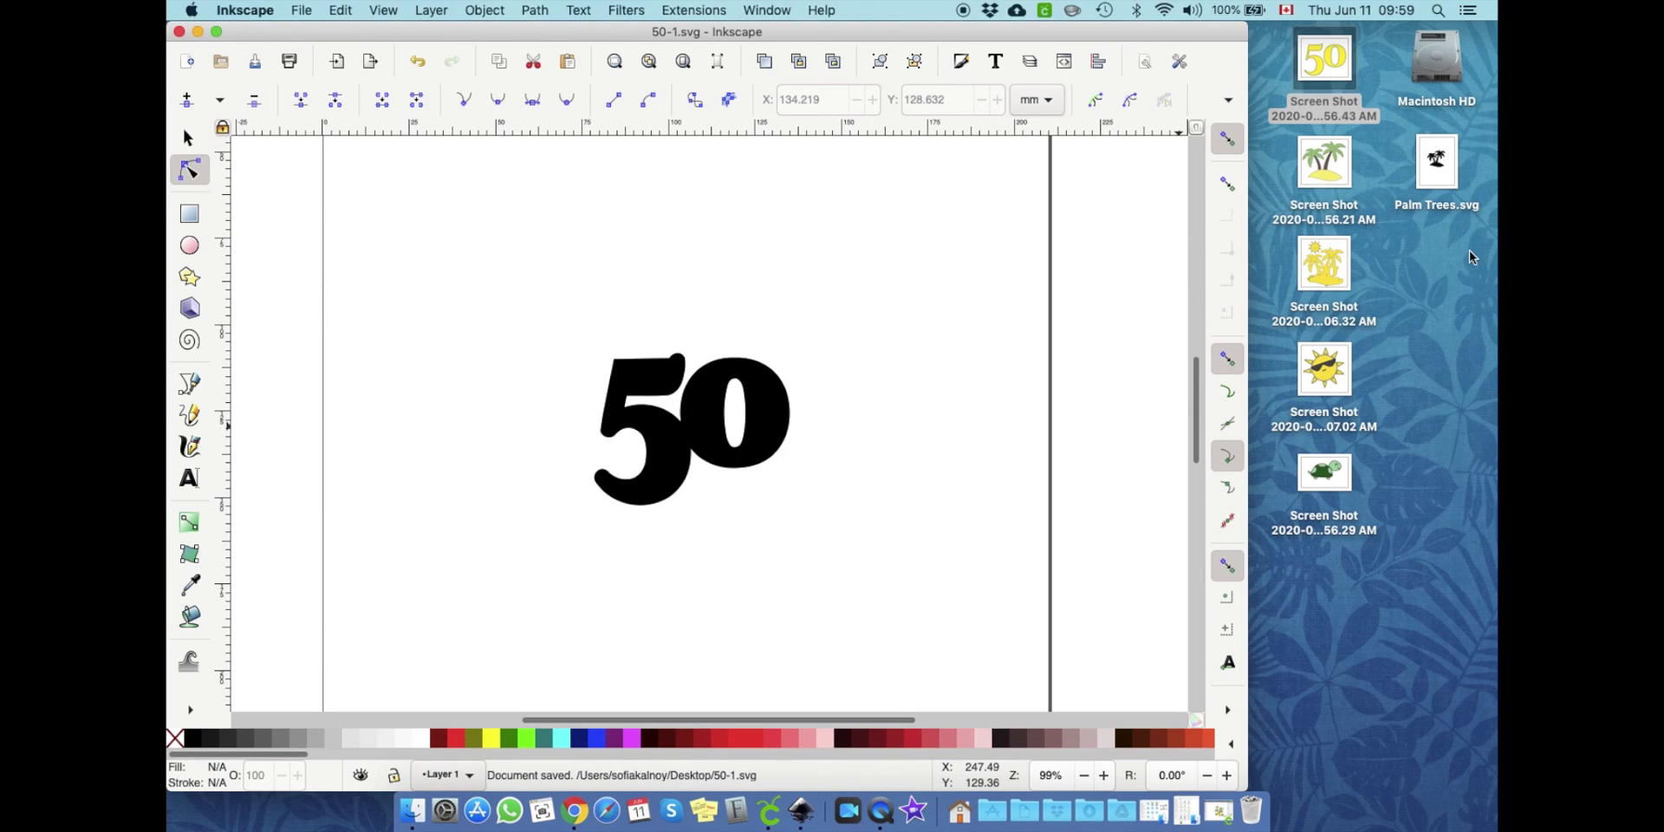
Step: Select the saved 50 path again and outset it twice for a wider background layer
left_click(702, 378)
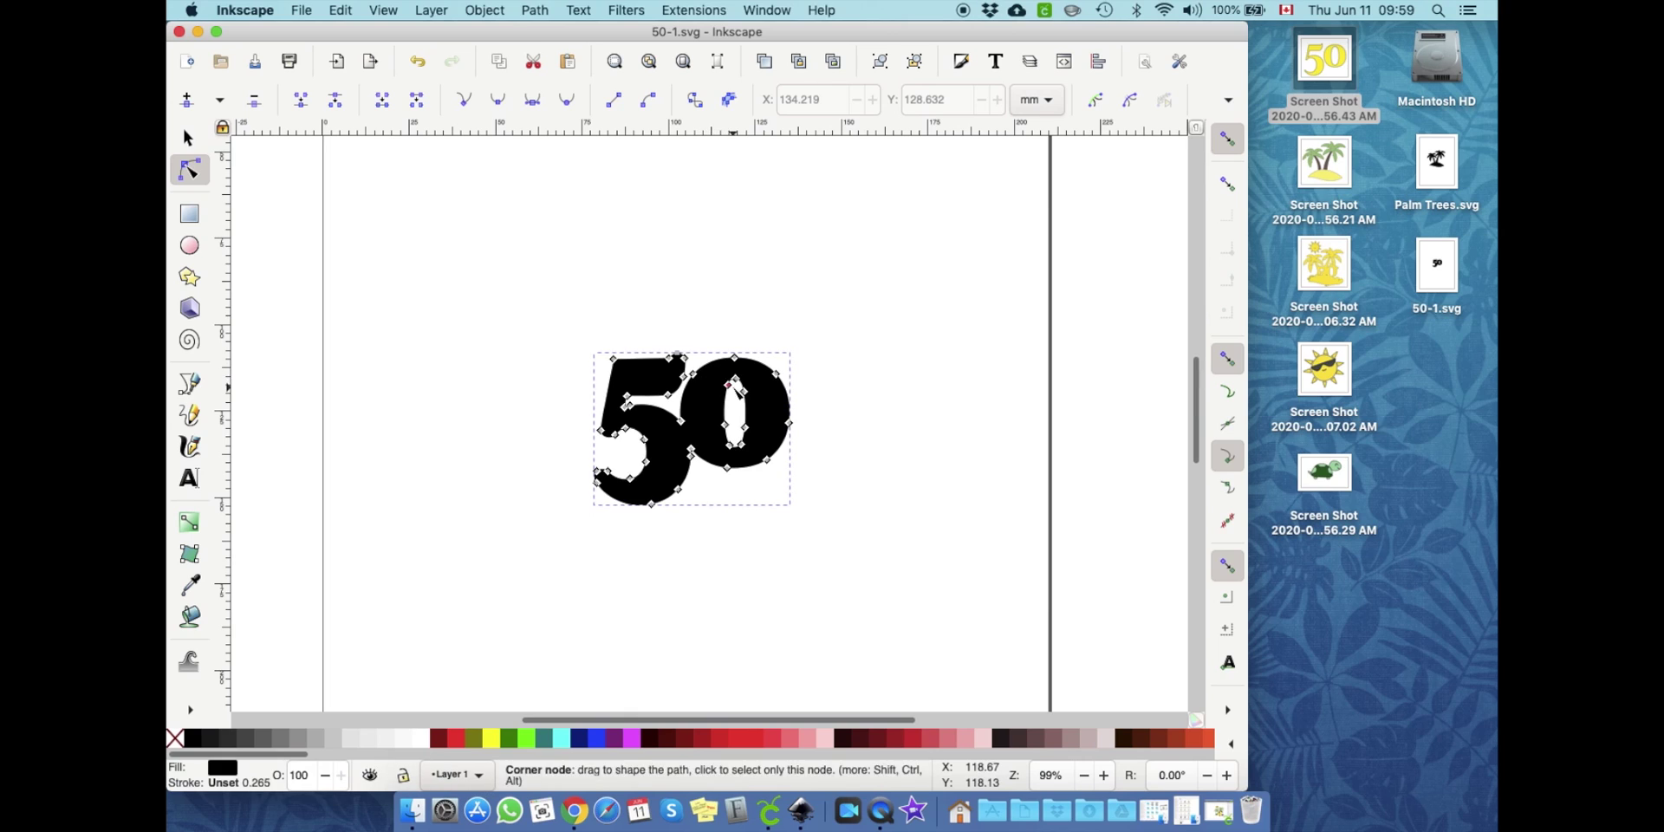
left_click(537, 10)
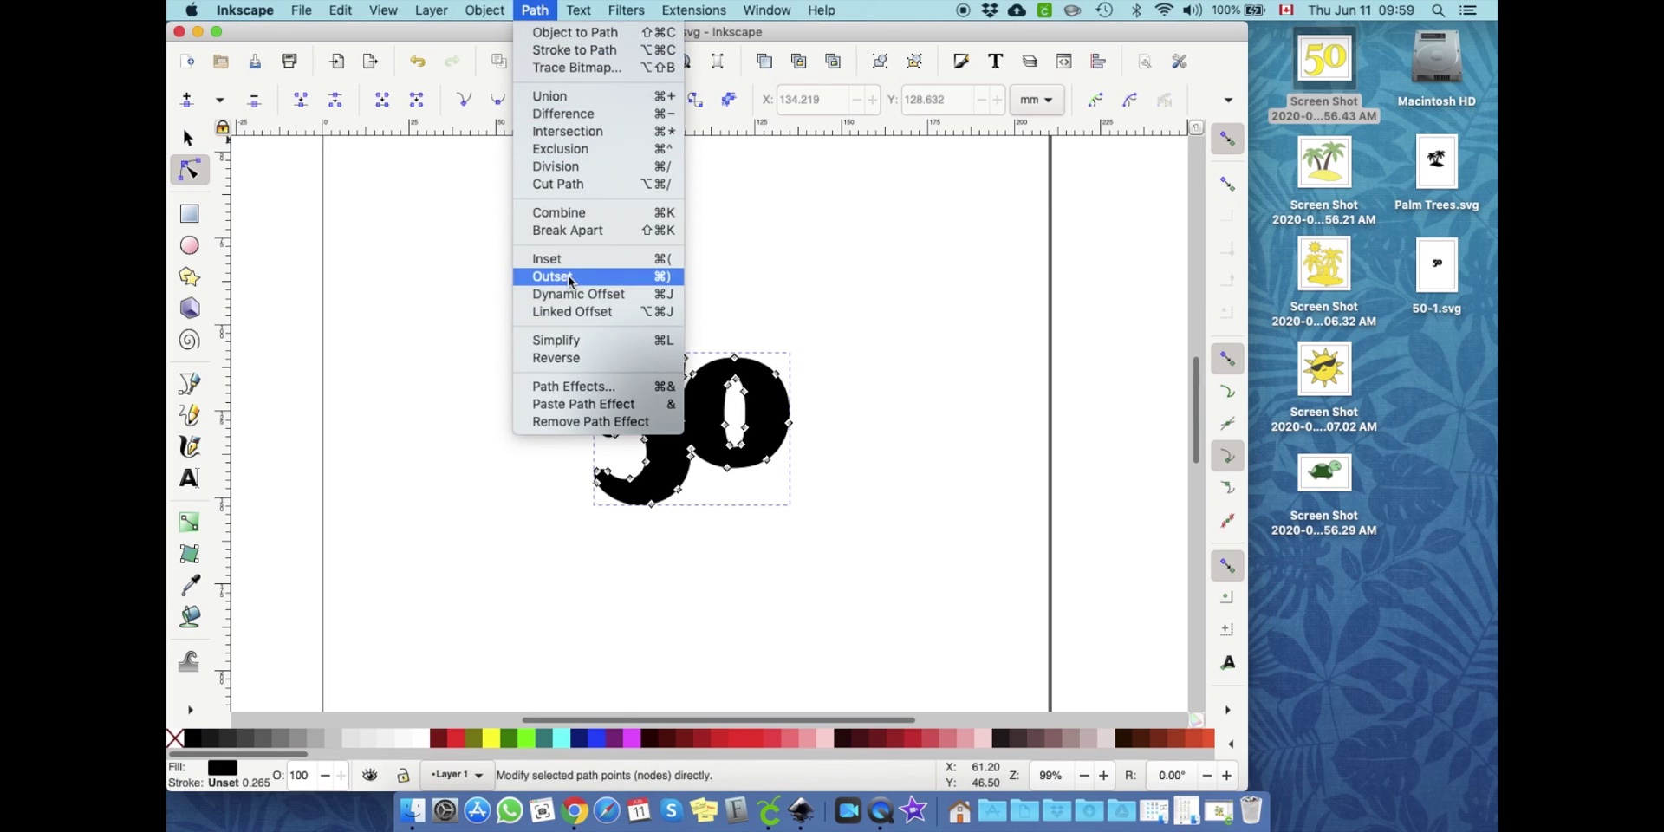
left_click(572, 281)
left_click(535, 11)
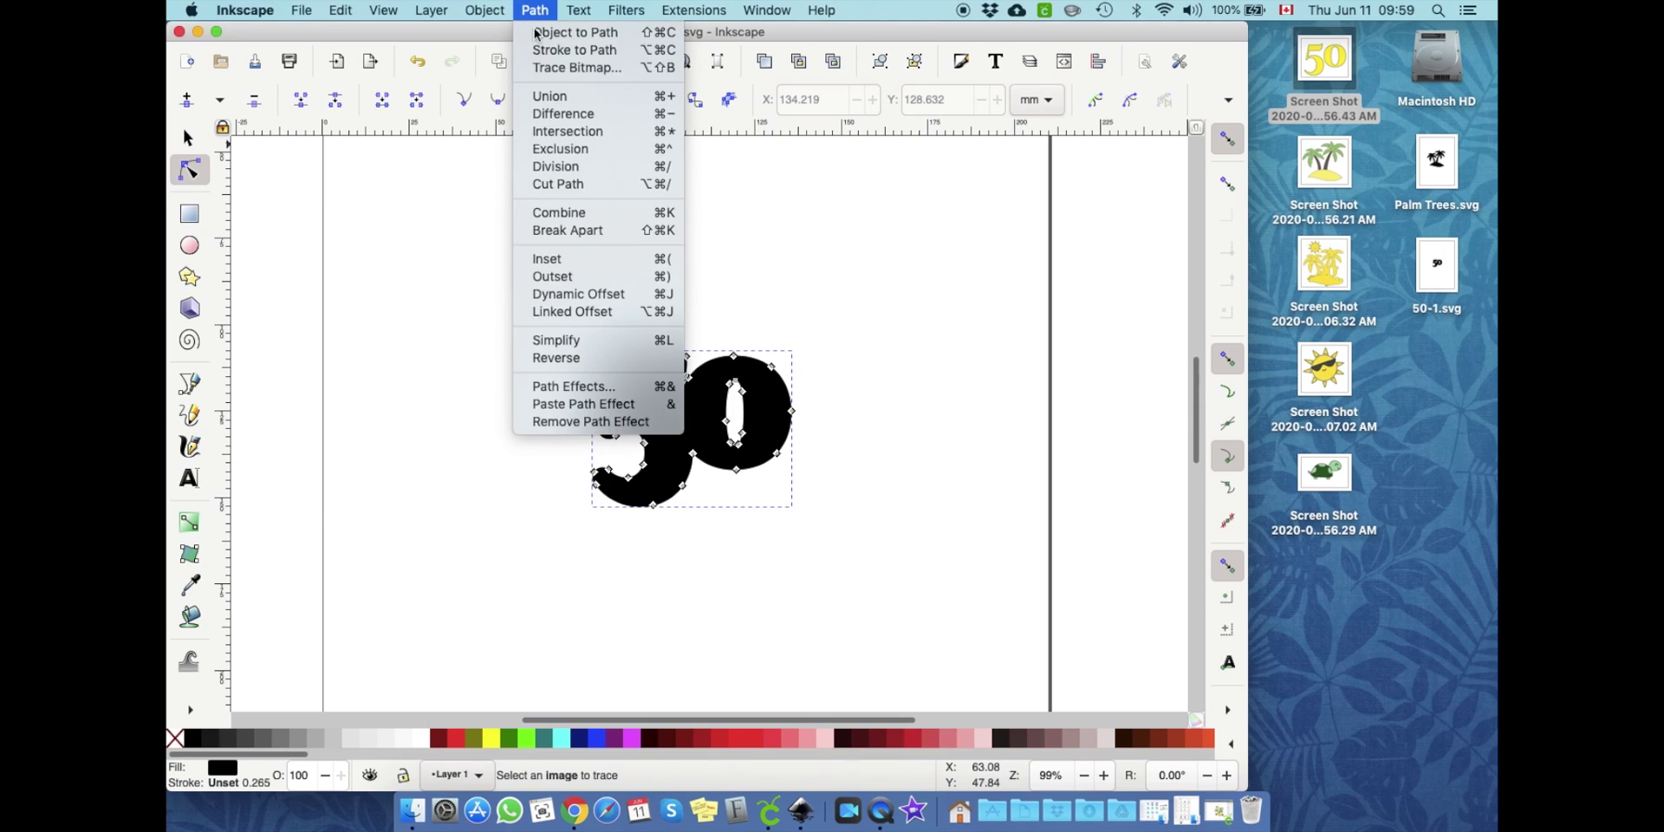
left_click(574, 277)
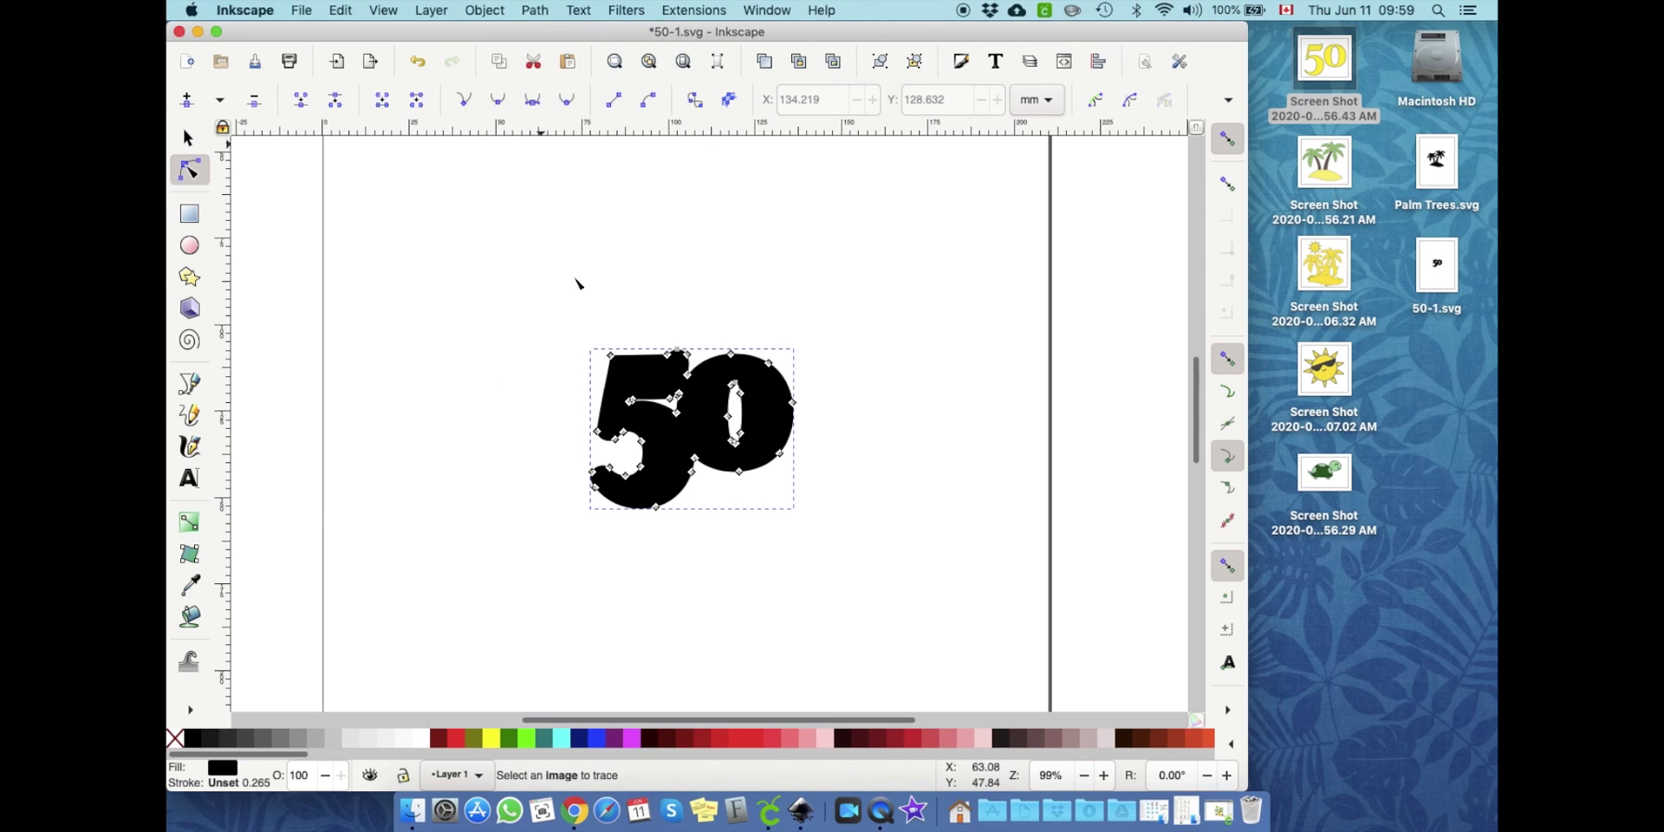
left_click(839, 318)
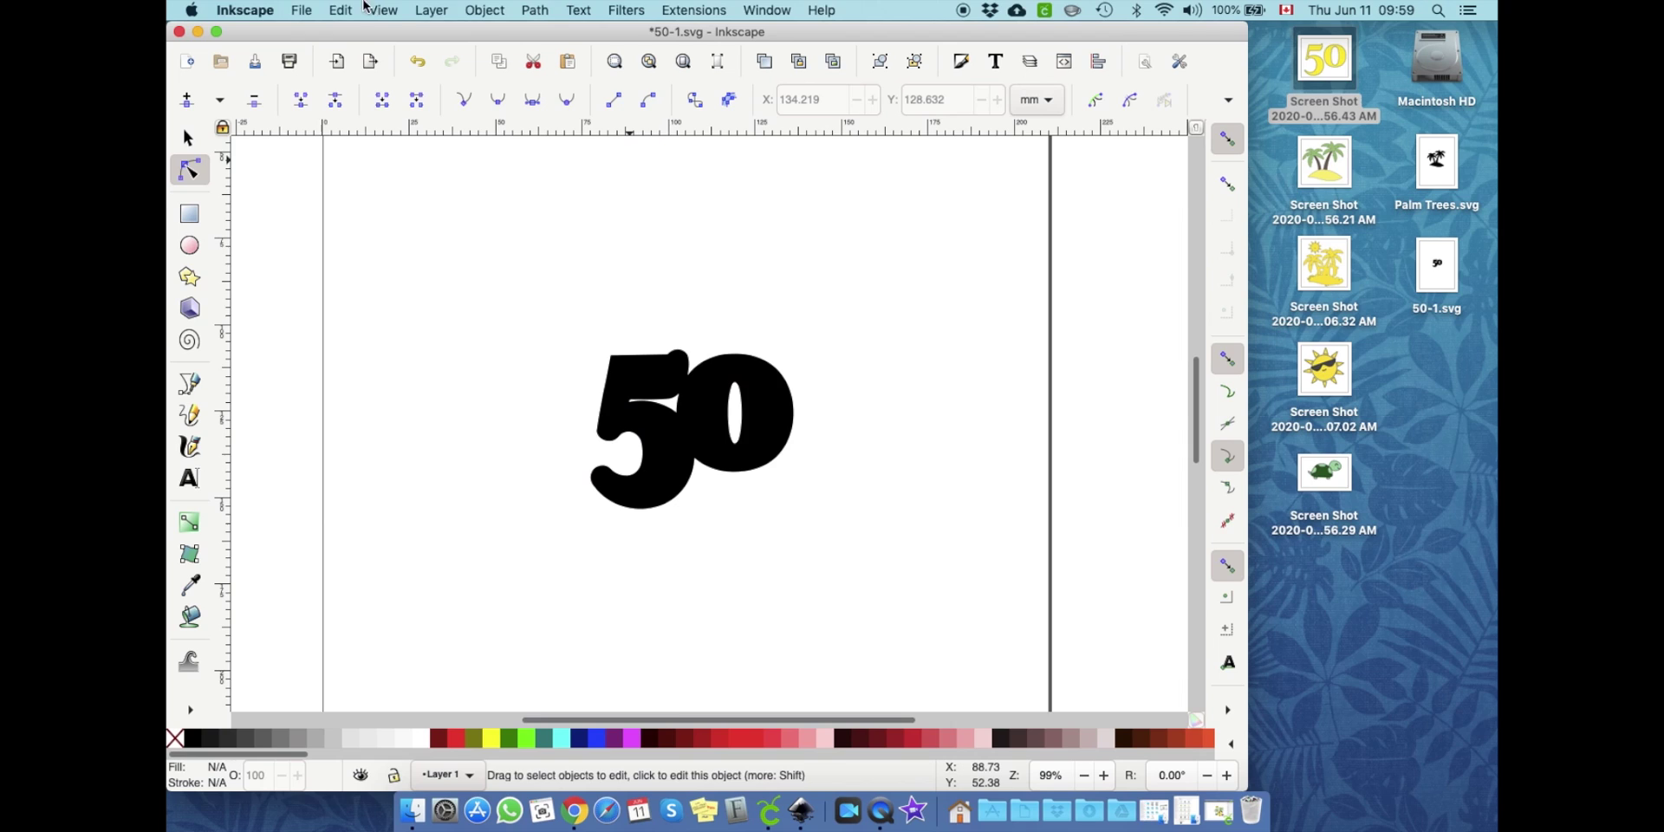
Step: Save the wider 50 as a separate Inkscape SVG named 50-2.svg on the Desktop
left_click(302, 9)
left_click(367, 144)
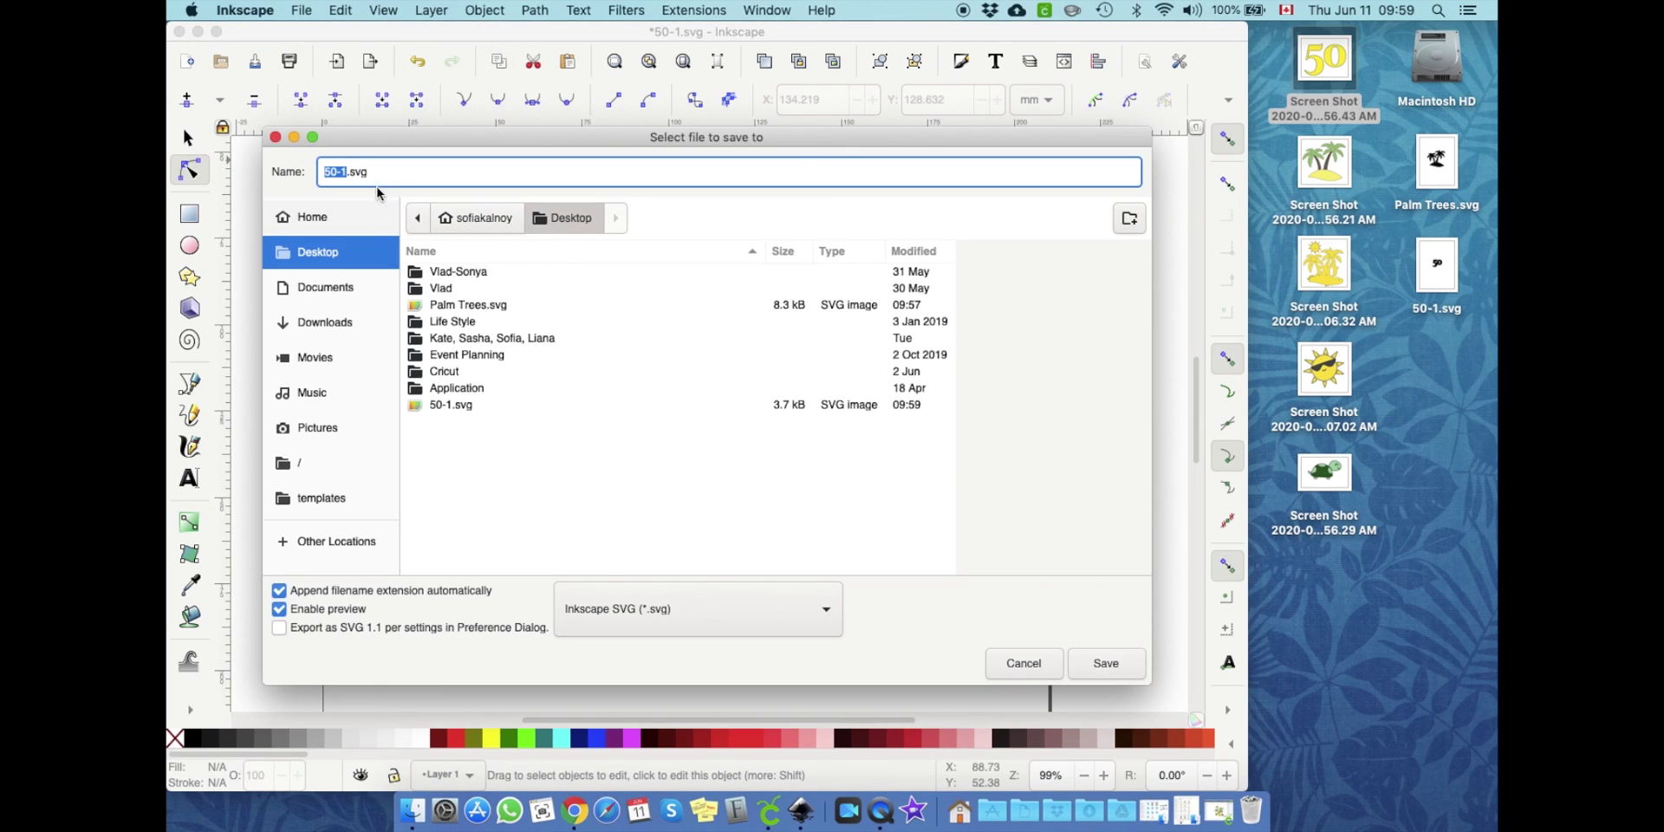
key("BackSpace")
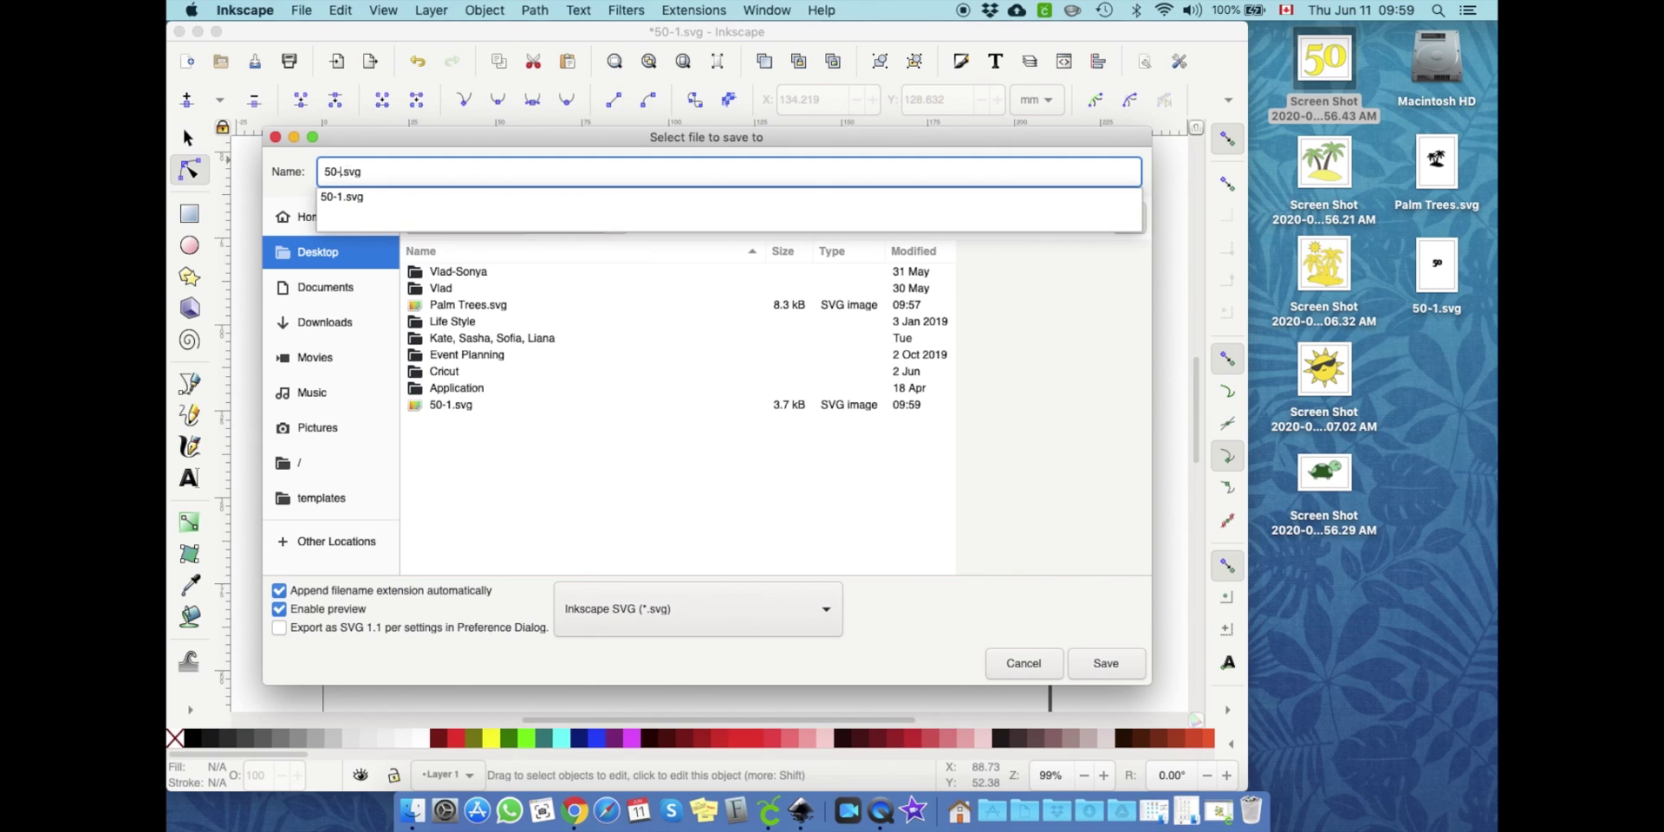
type("2")
left_click(1103, 663)
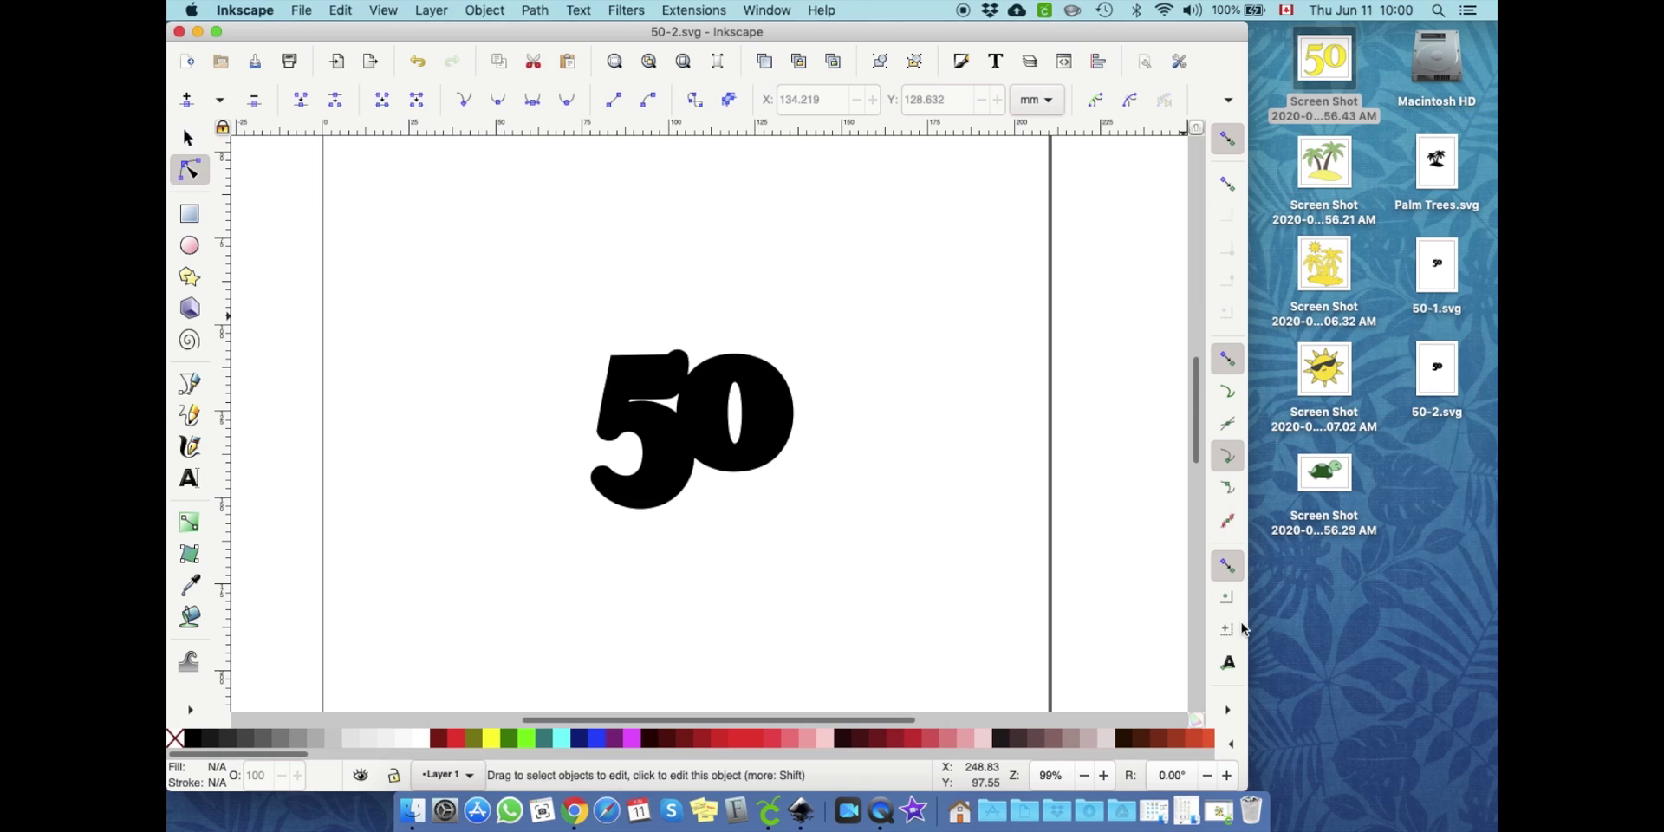
Step: Delete the outset 50 path from the canvas
left_click(677, 436)
left_click(761, 315)
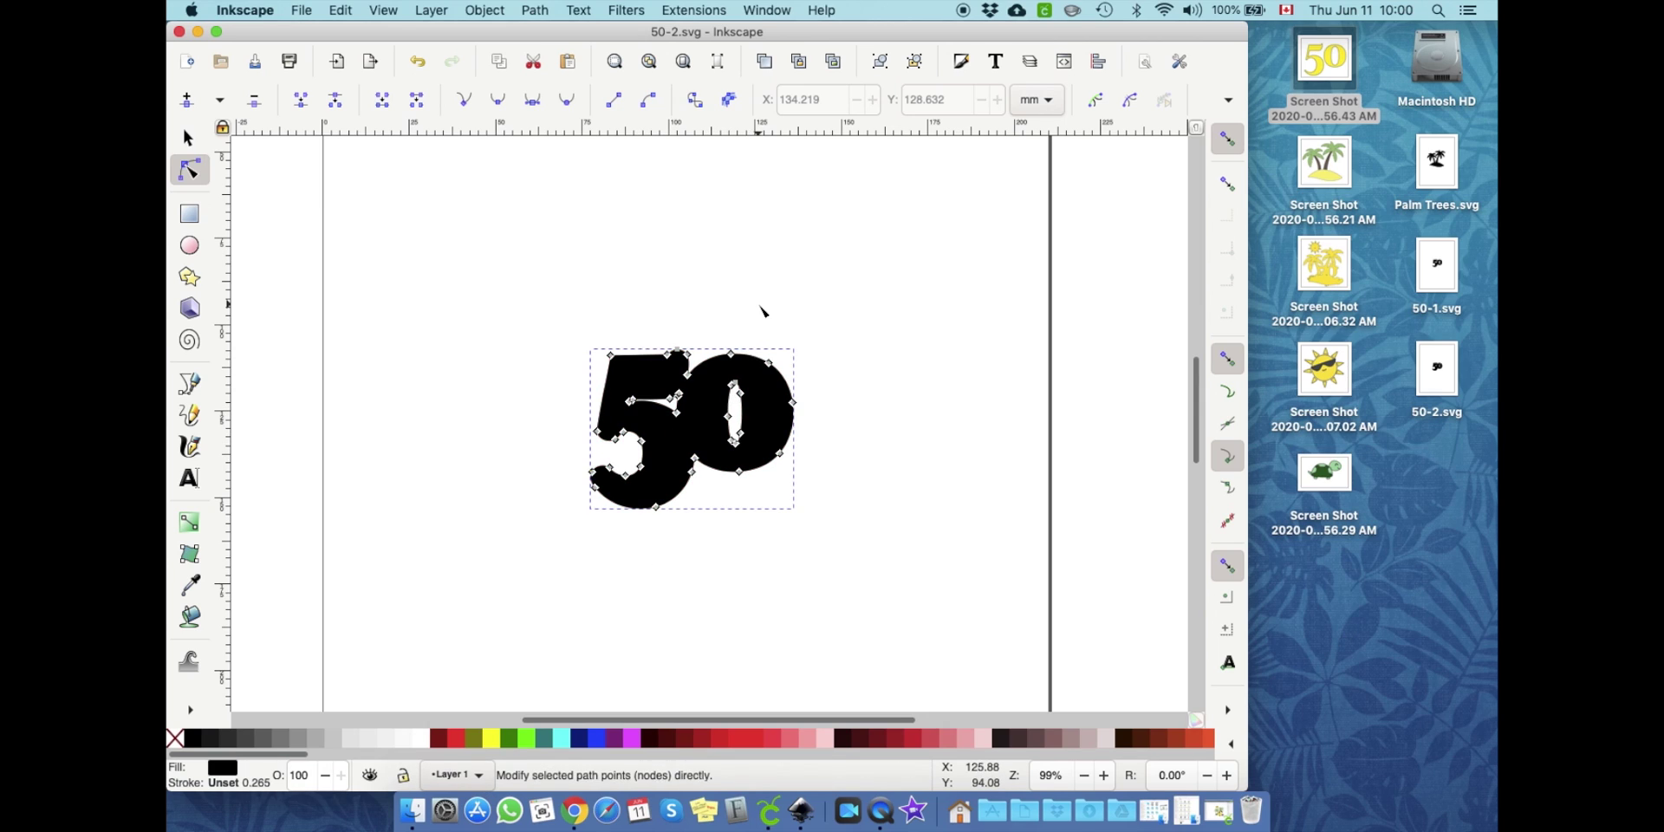
left_click_drag(475, 330, 901, 544)
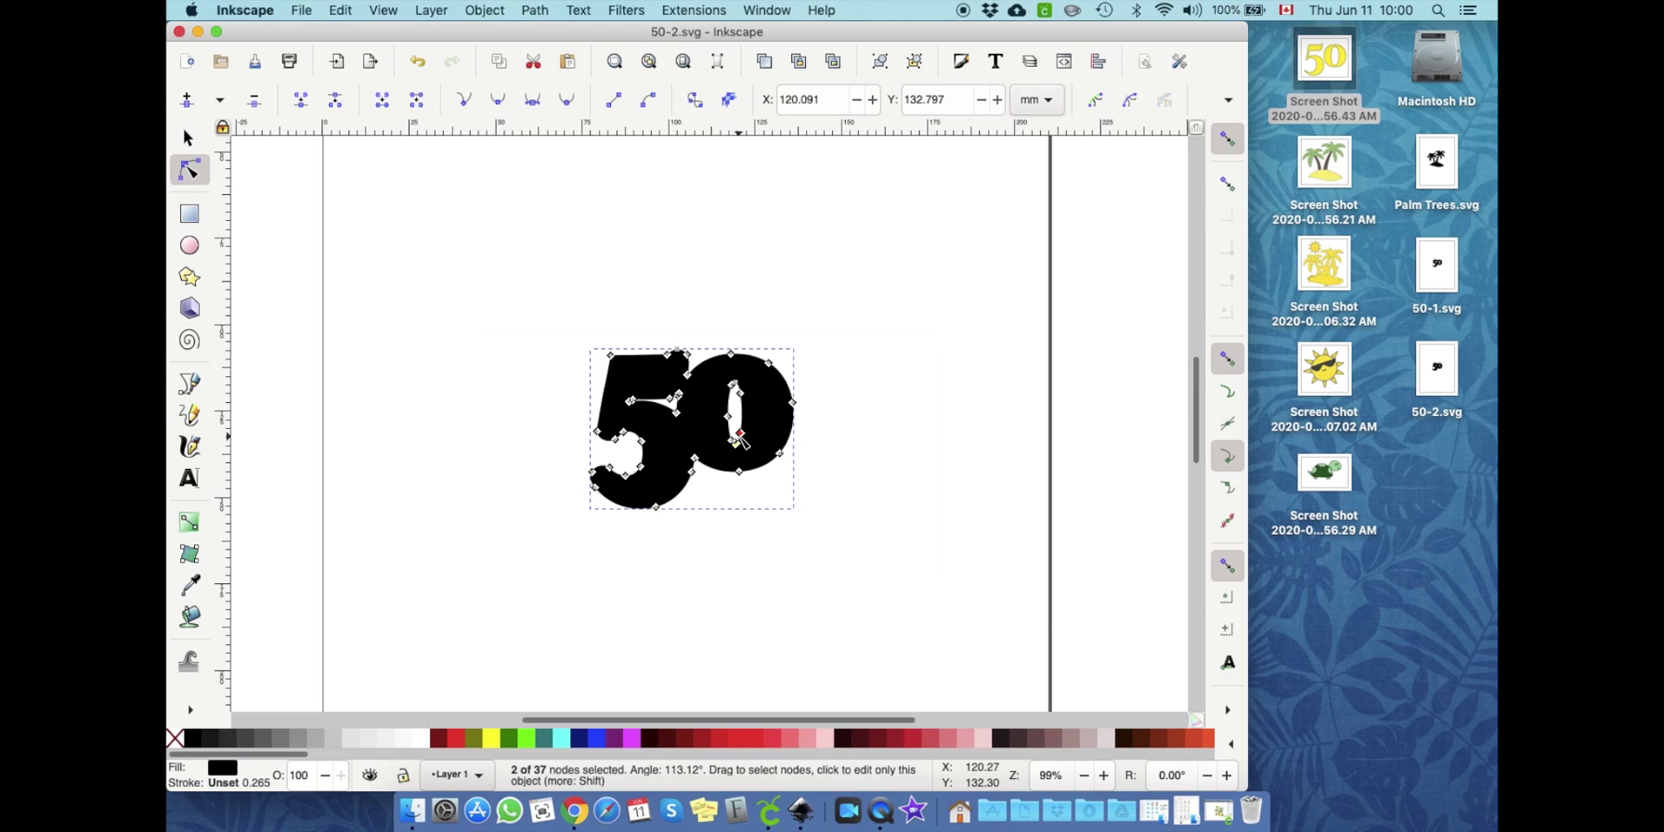
right_click(750, 458)
left_click(777, 424)
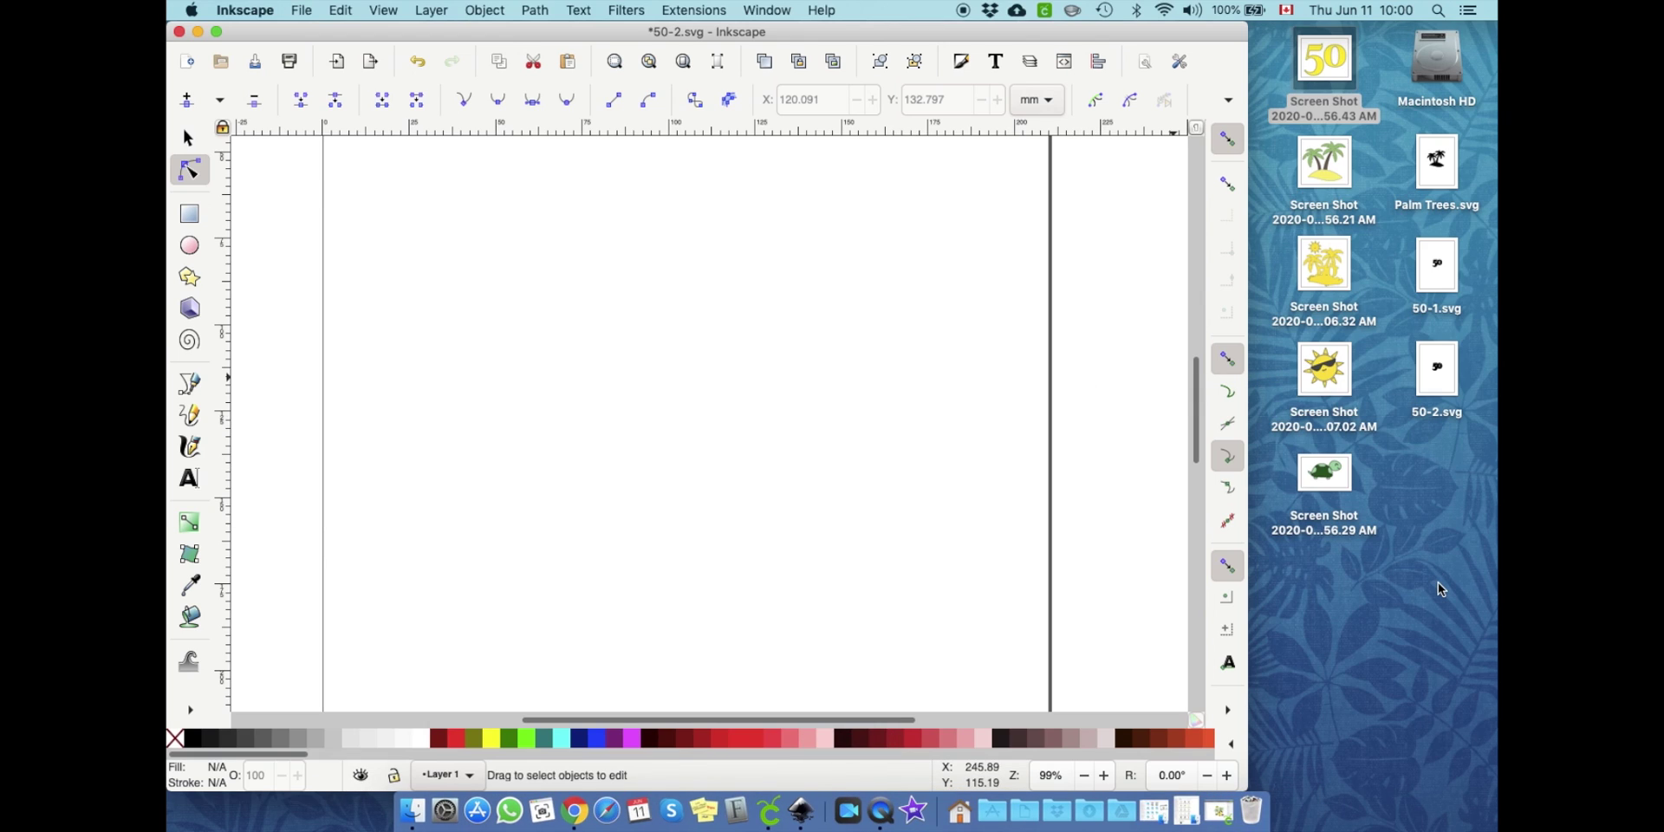
Step: Import the desktop screenshot of the full yellow sun and palm-tree scene onto the empty canvas as an embedded image
left_click(1378, 316)
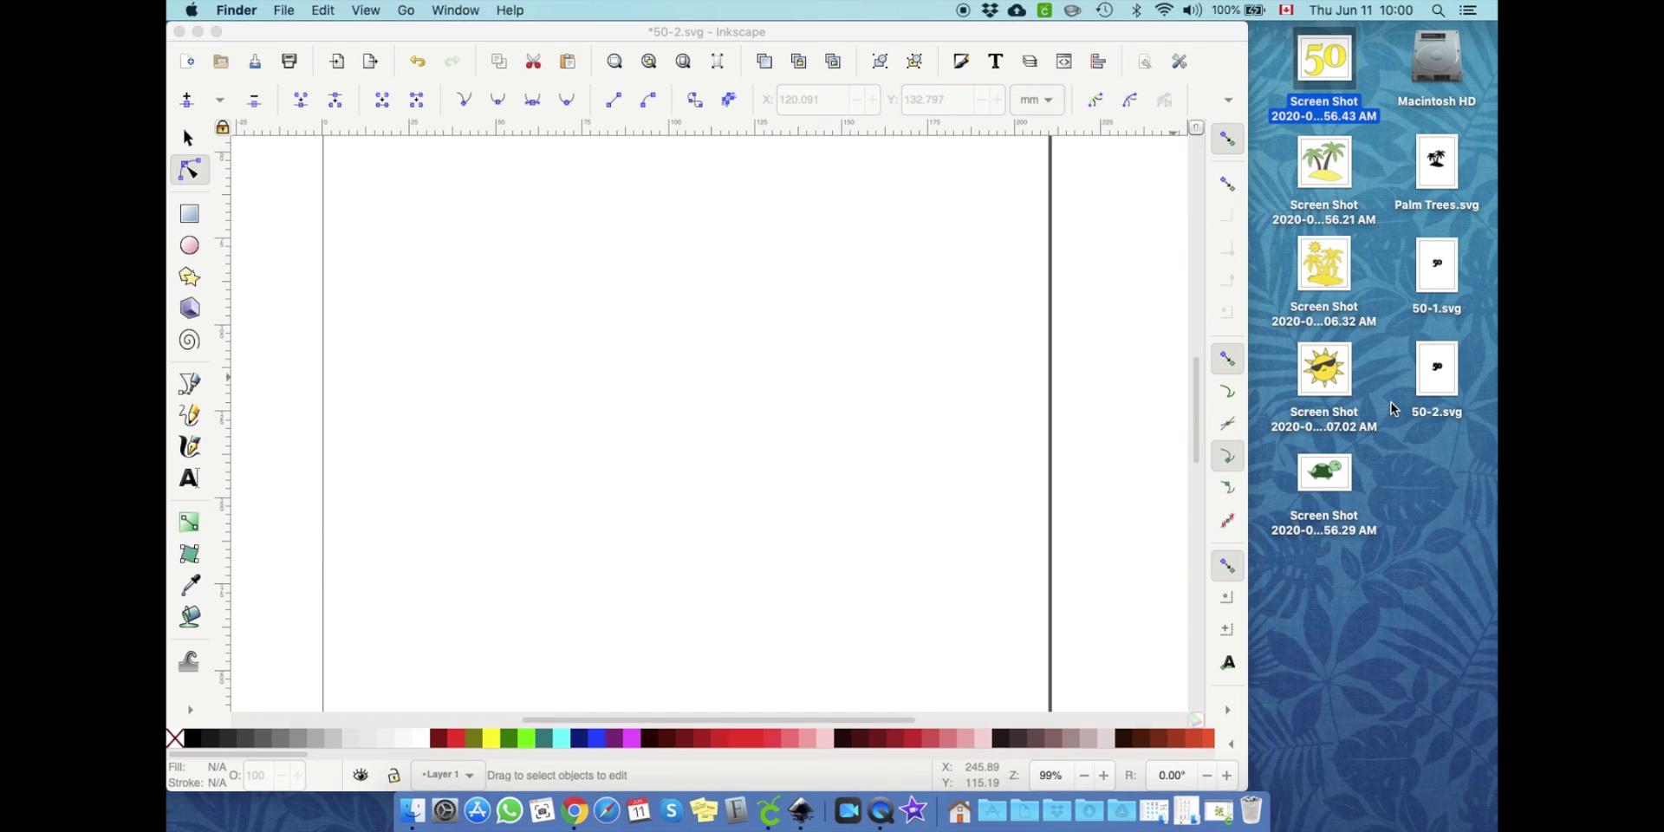
left_click_drag(1338, 269, 719, 367)
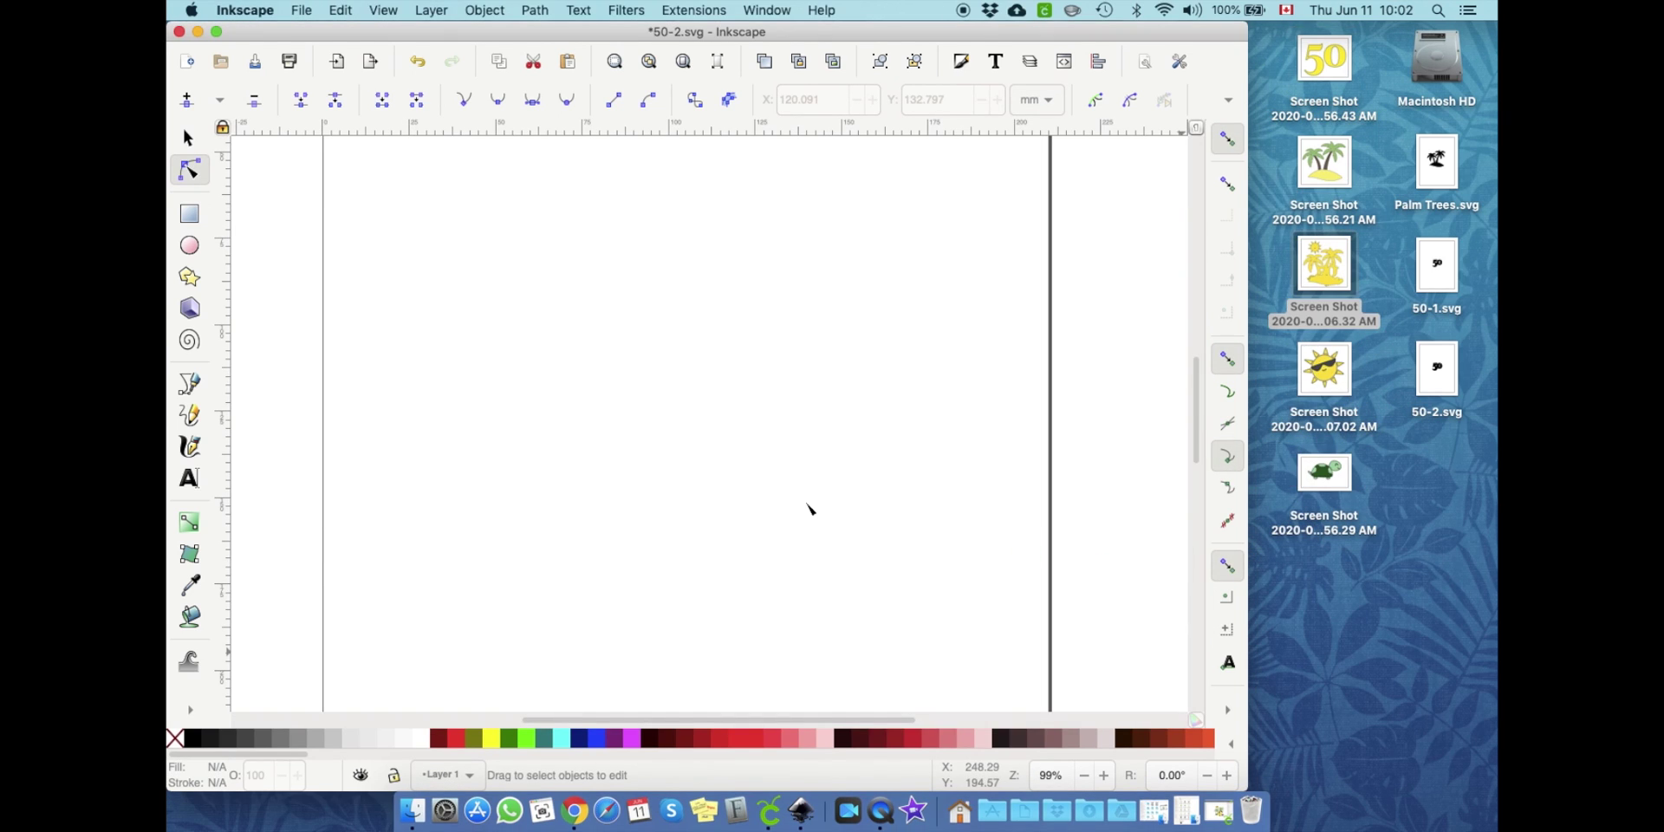
key("ctrl+z")
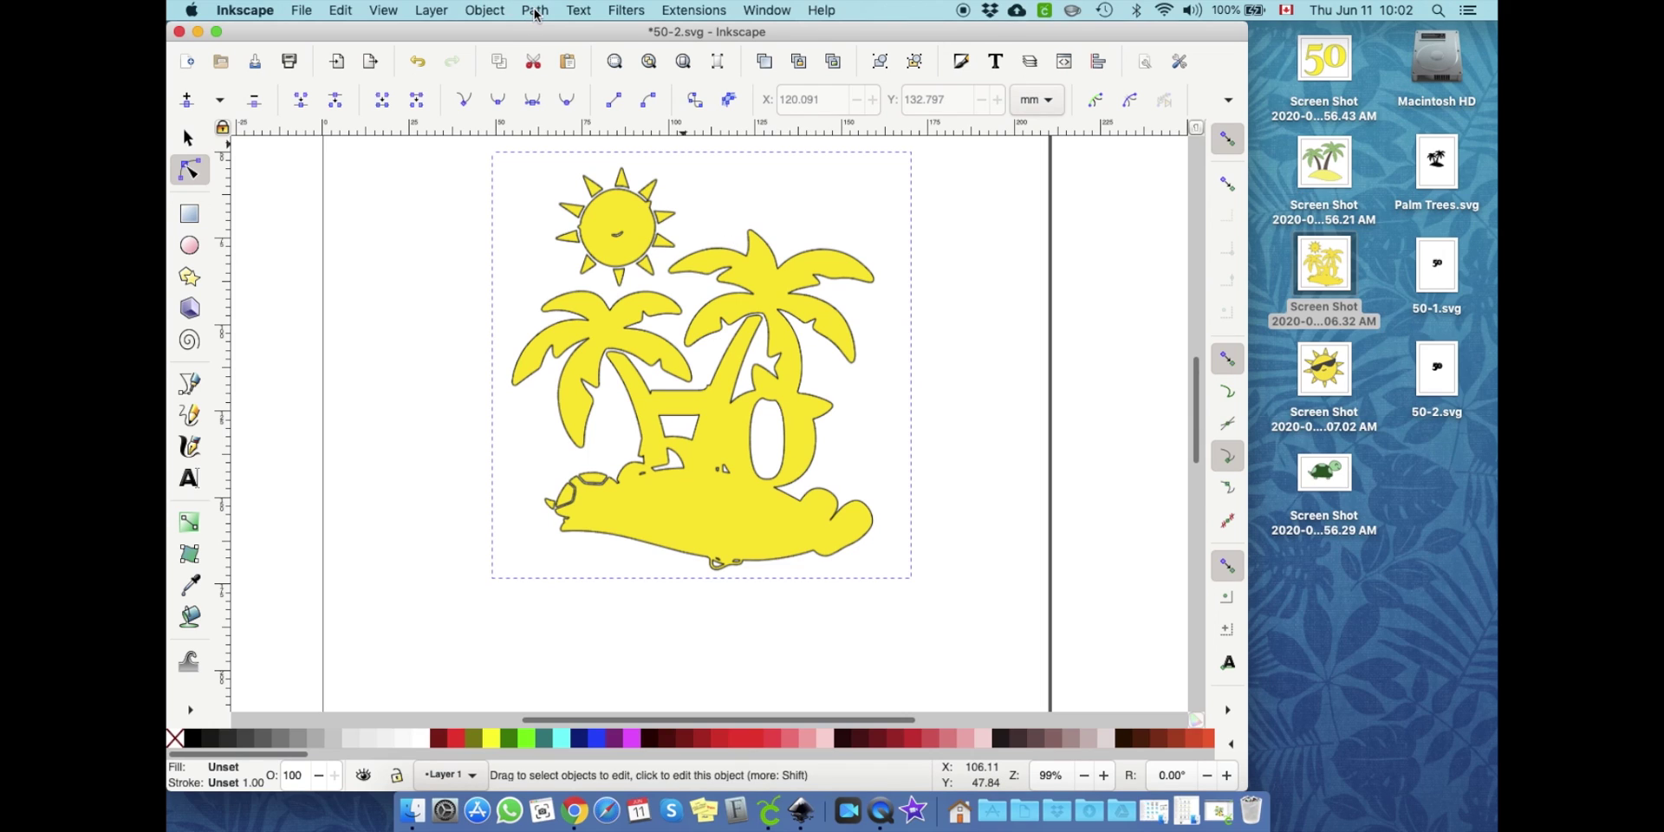
Step: Trace the imported sun and palm-tree scene with a single-scan brightness cutoff at threshold 0.800
left_click(188, 138)
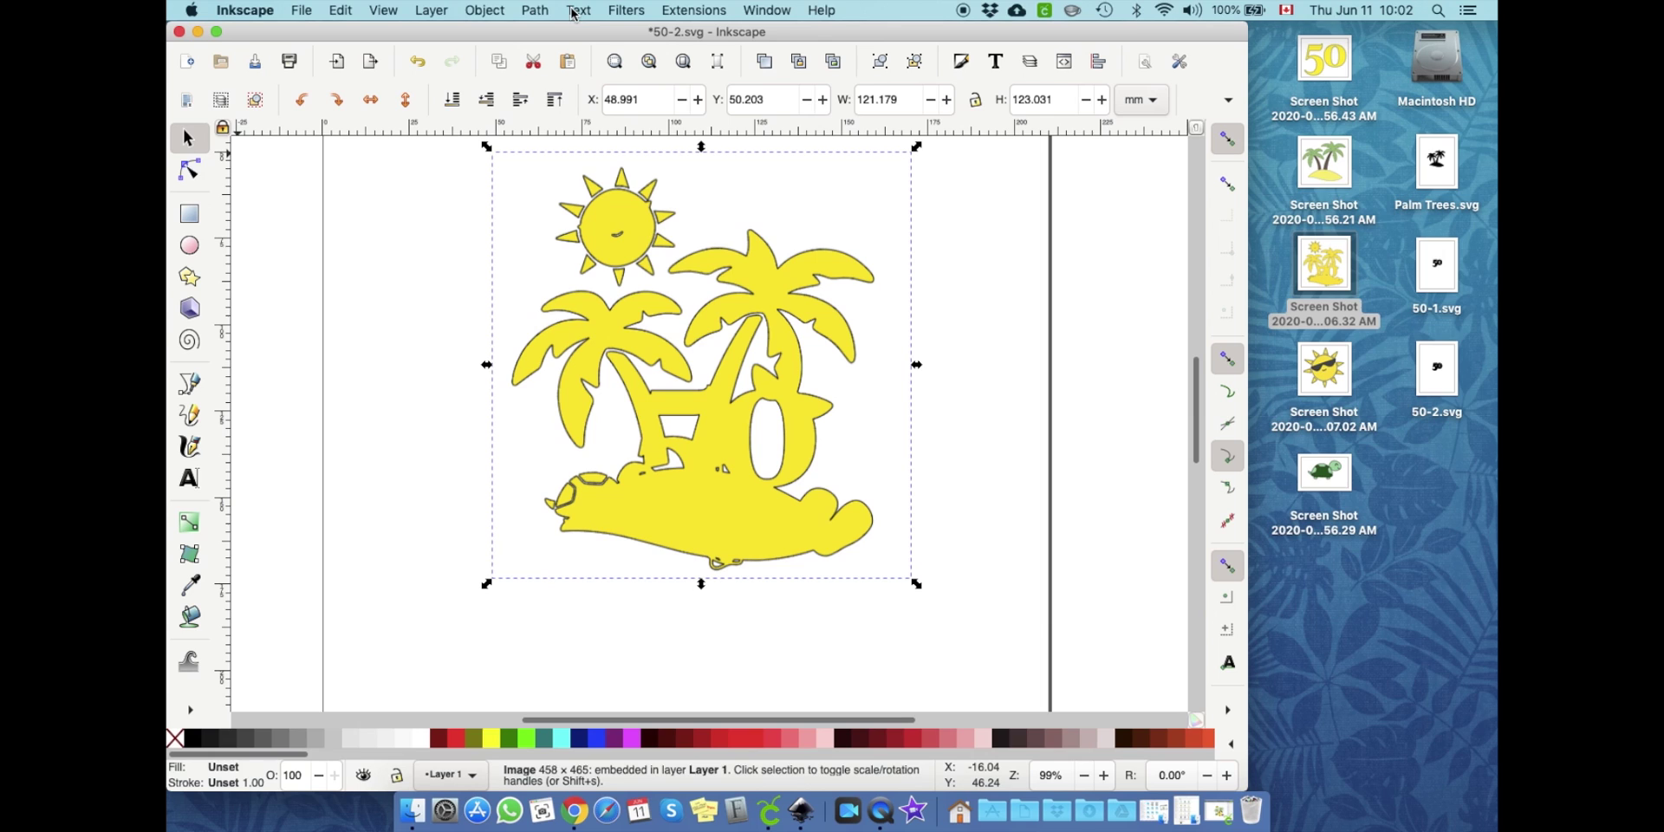
left_click(536, 11)
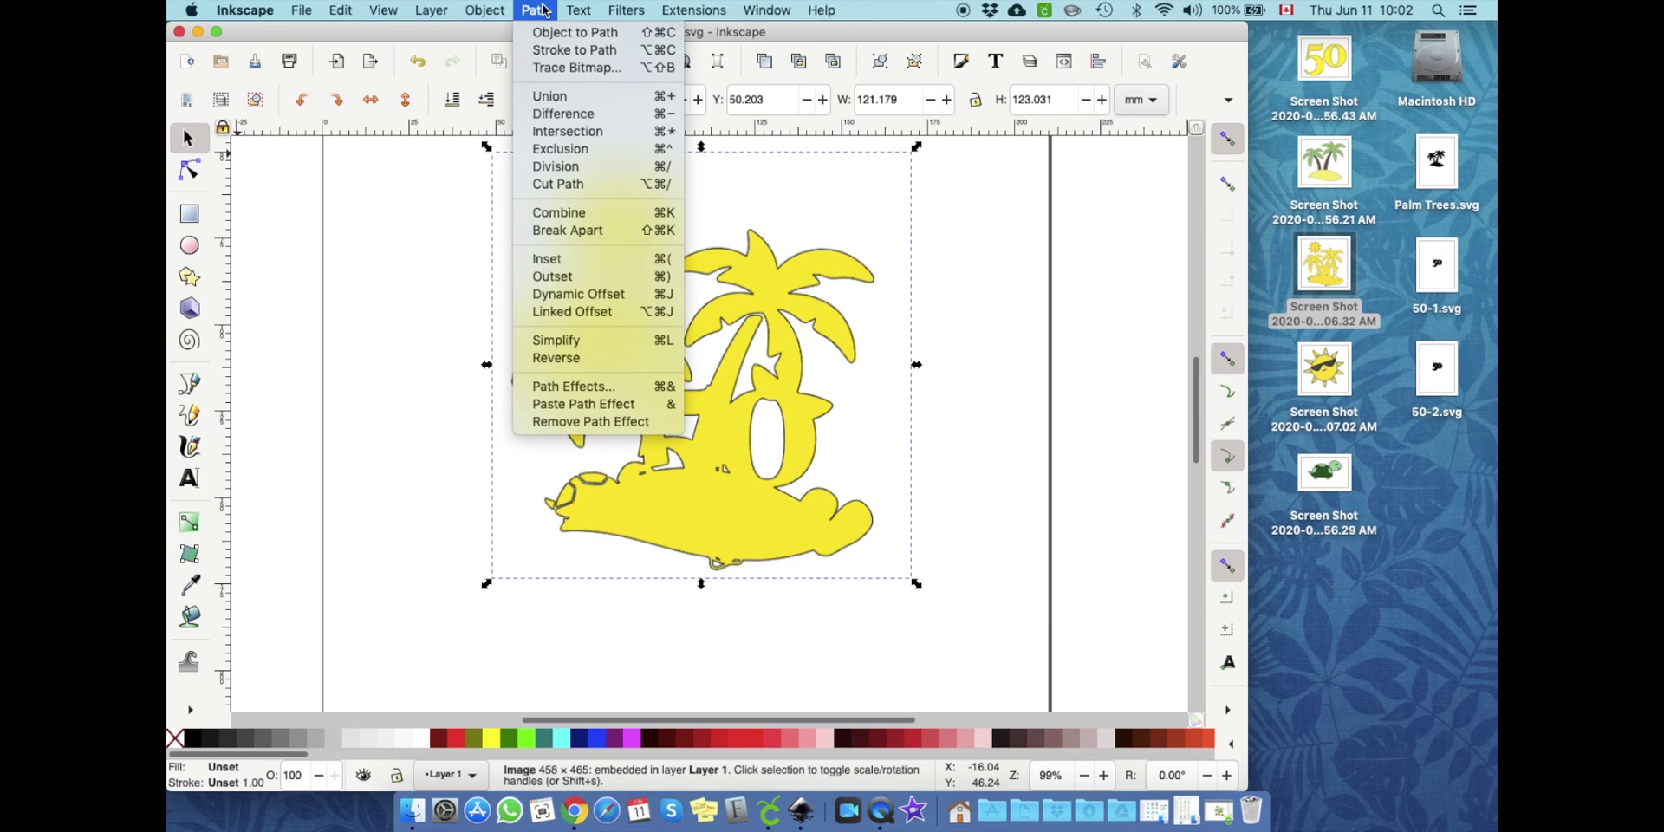
left_click(562, 68)
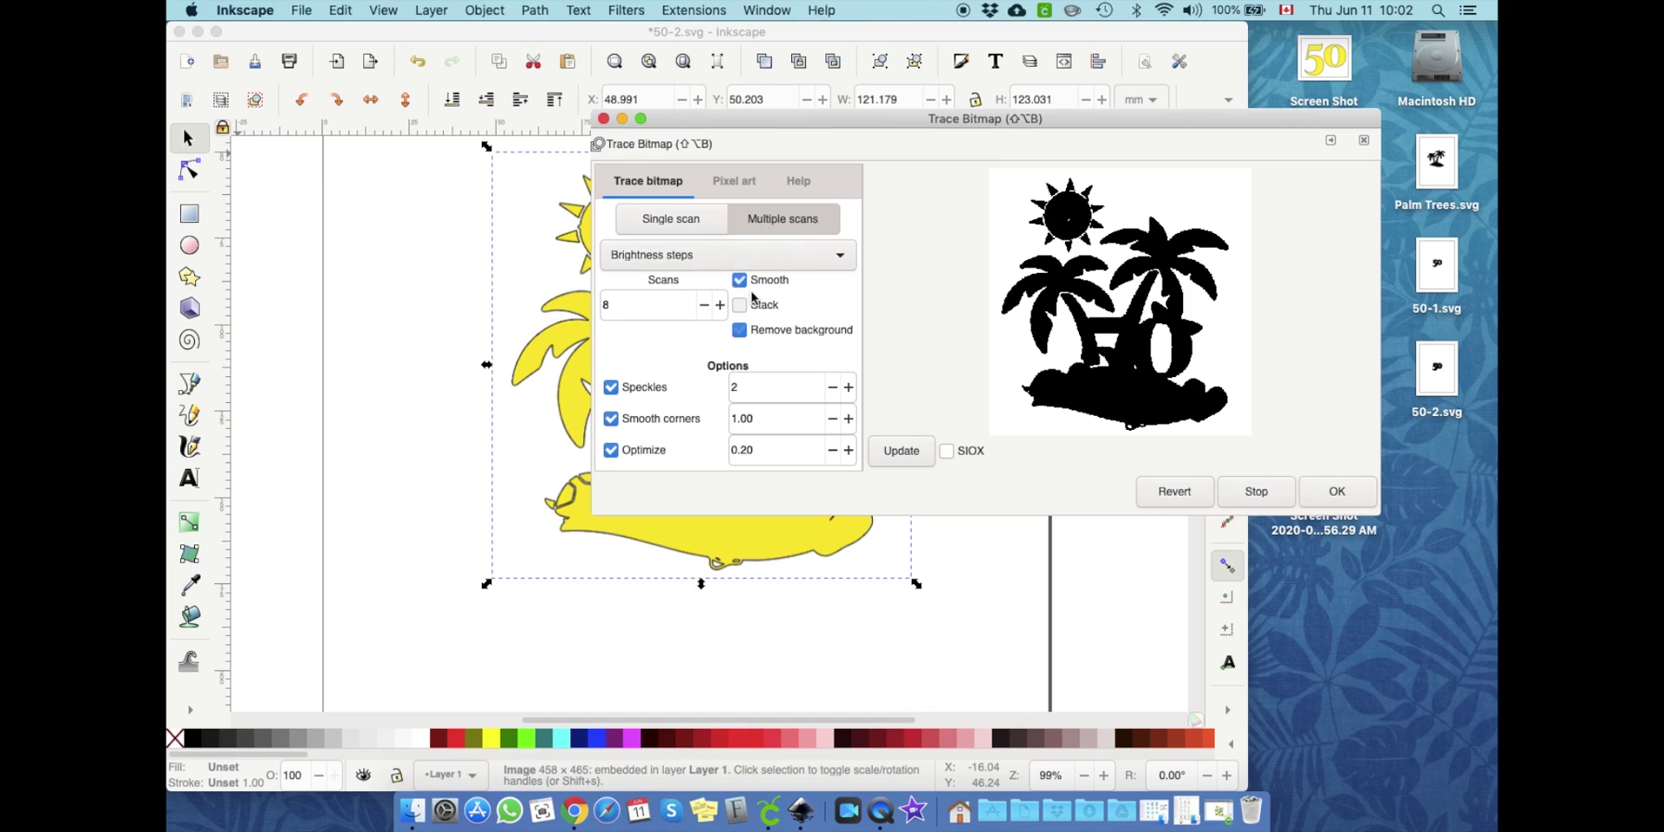
left_click(703, 221)
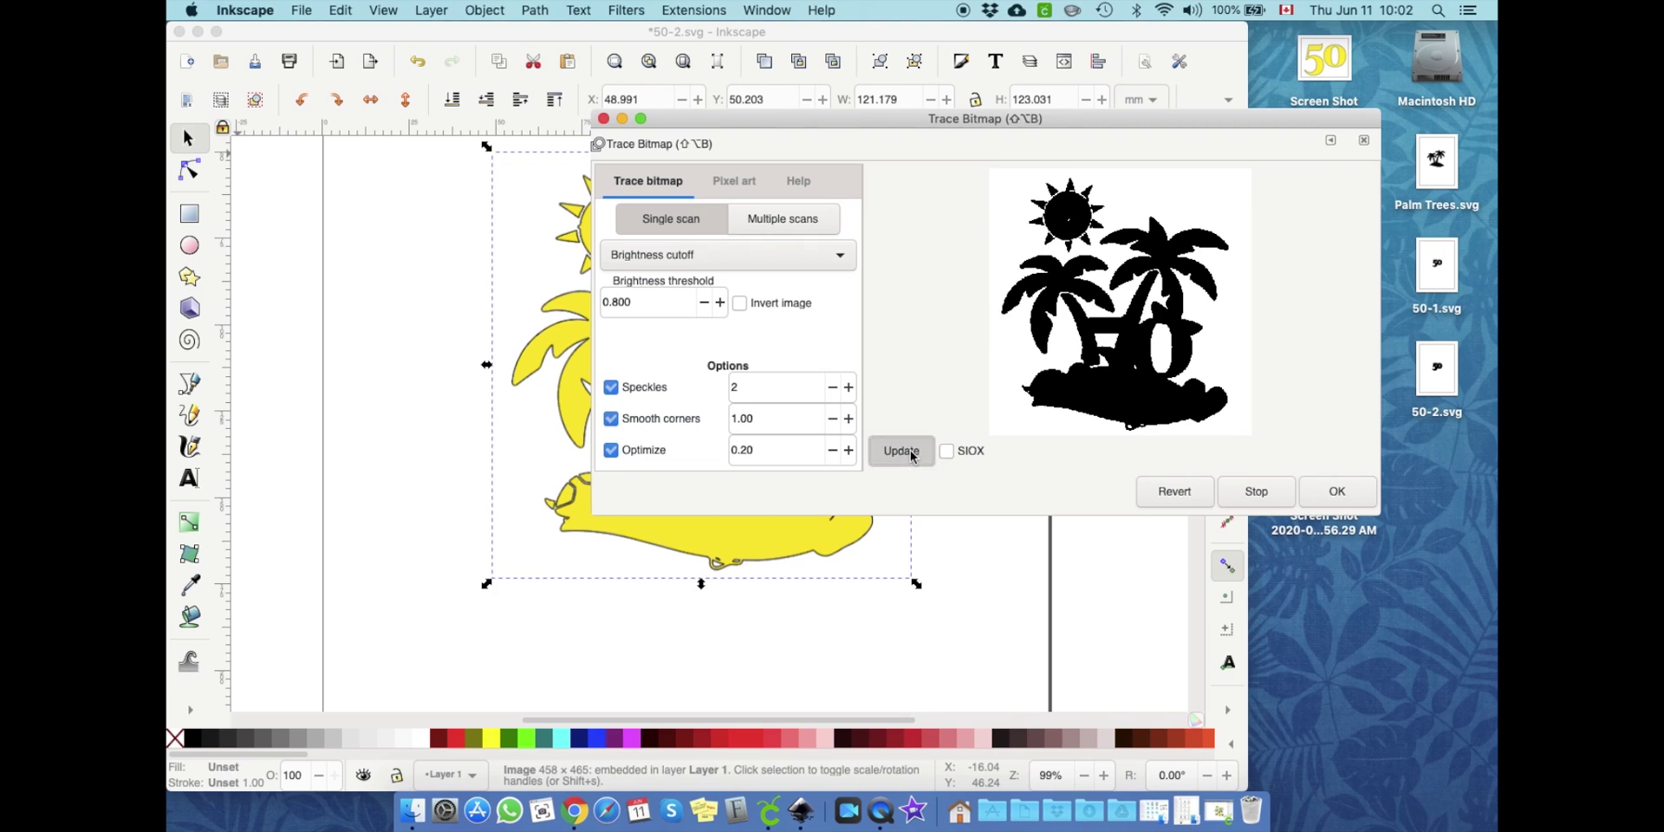
left_click(1321, 488)
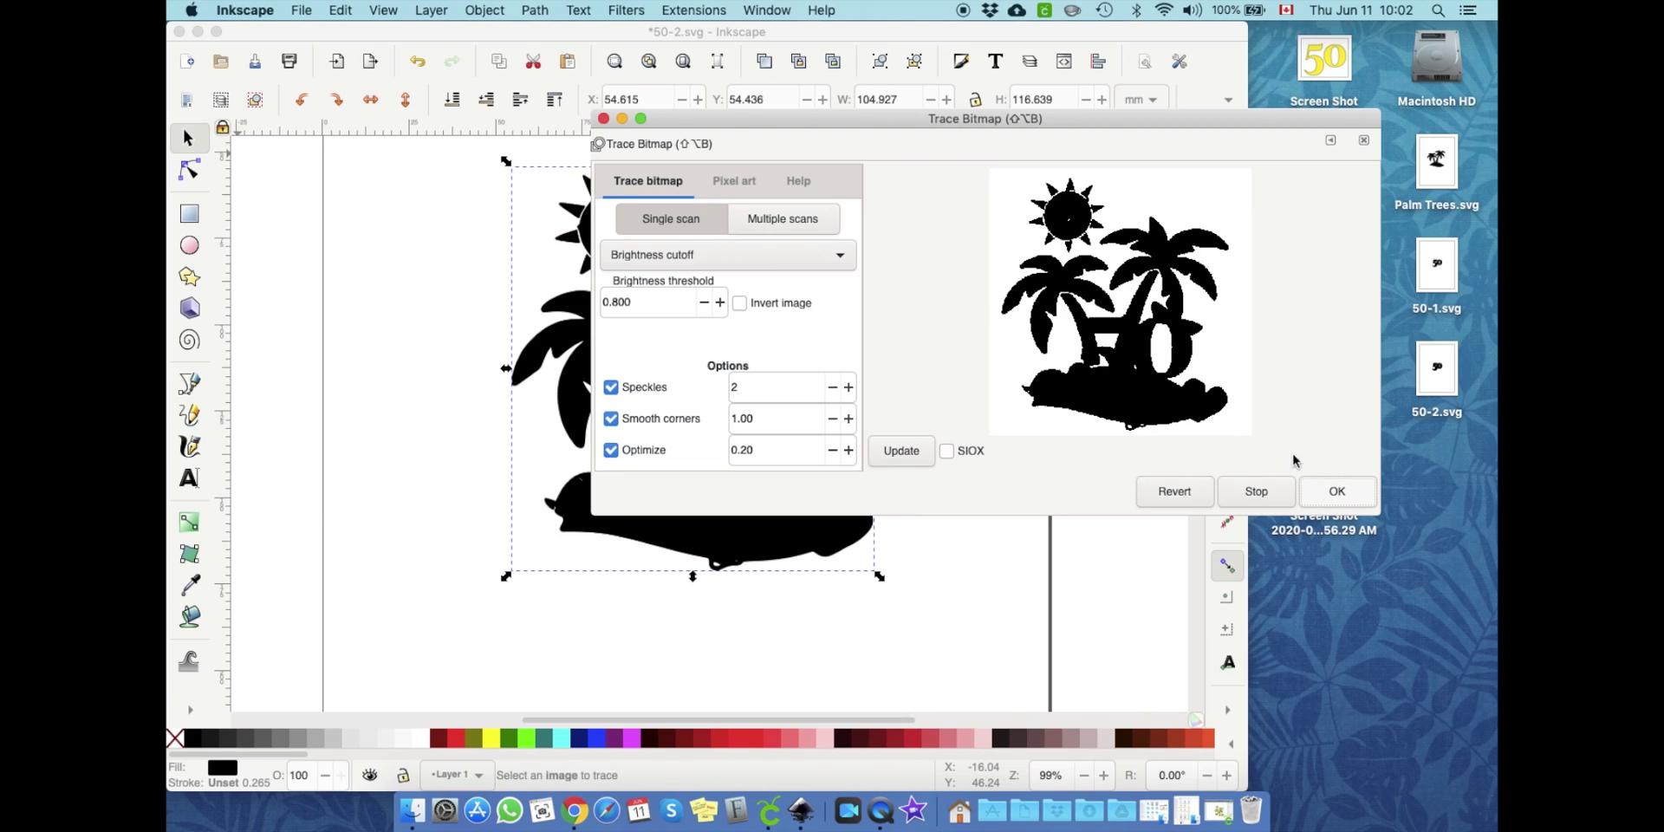
Step: Move the traced black silhouette aside, delete the original yellow embedded image beneath it, and reposition the silhouette on the page
left_click(1364, 149)
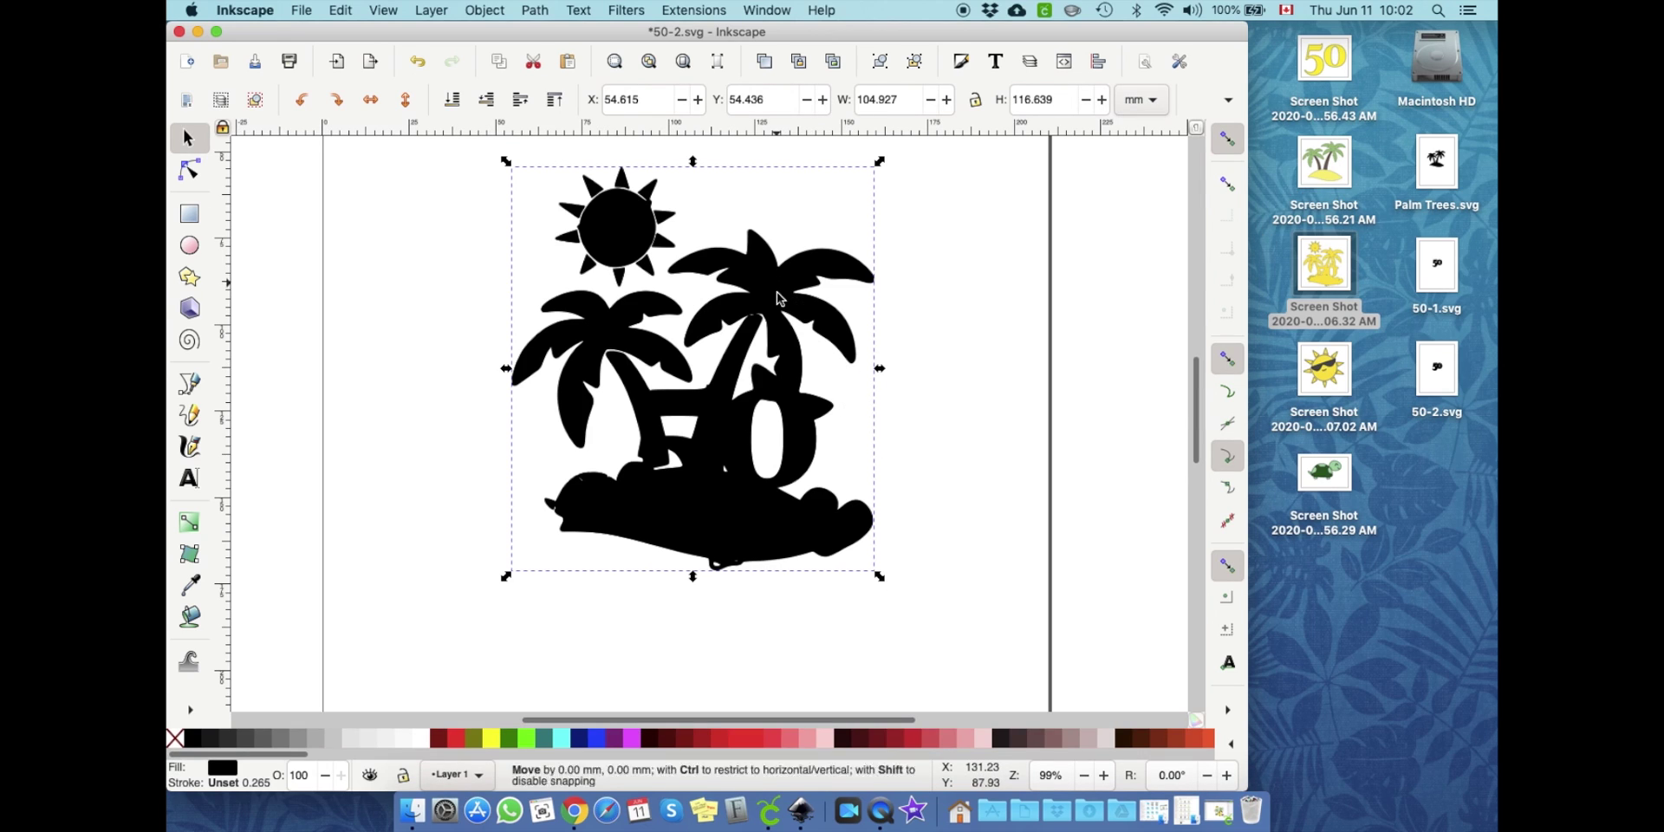
left_click_drag(813, 340, 811, 367)
left_click_drag(768, 320, 680, 397)
left_click(617, 222)
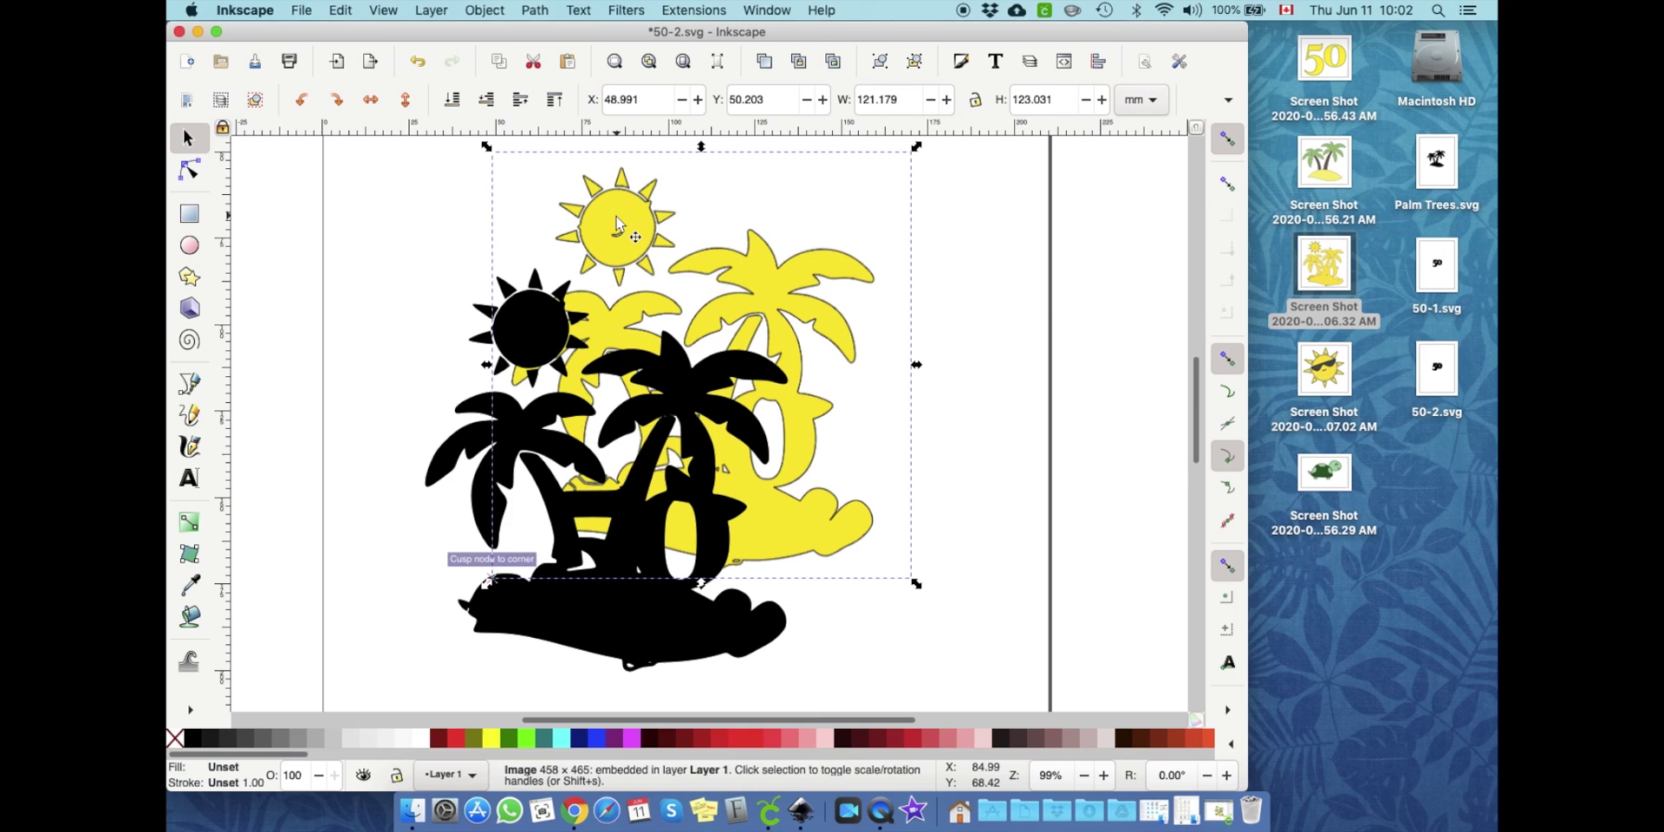
right_click(617, 222)
left_click(657, 332)
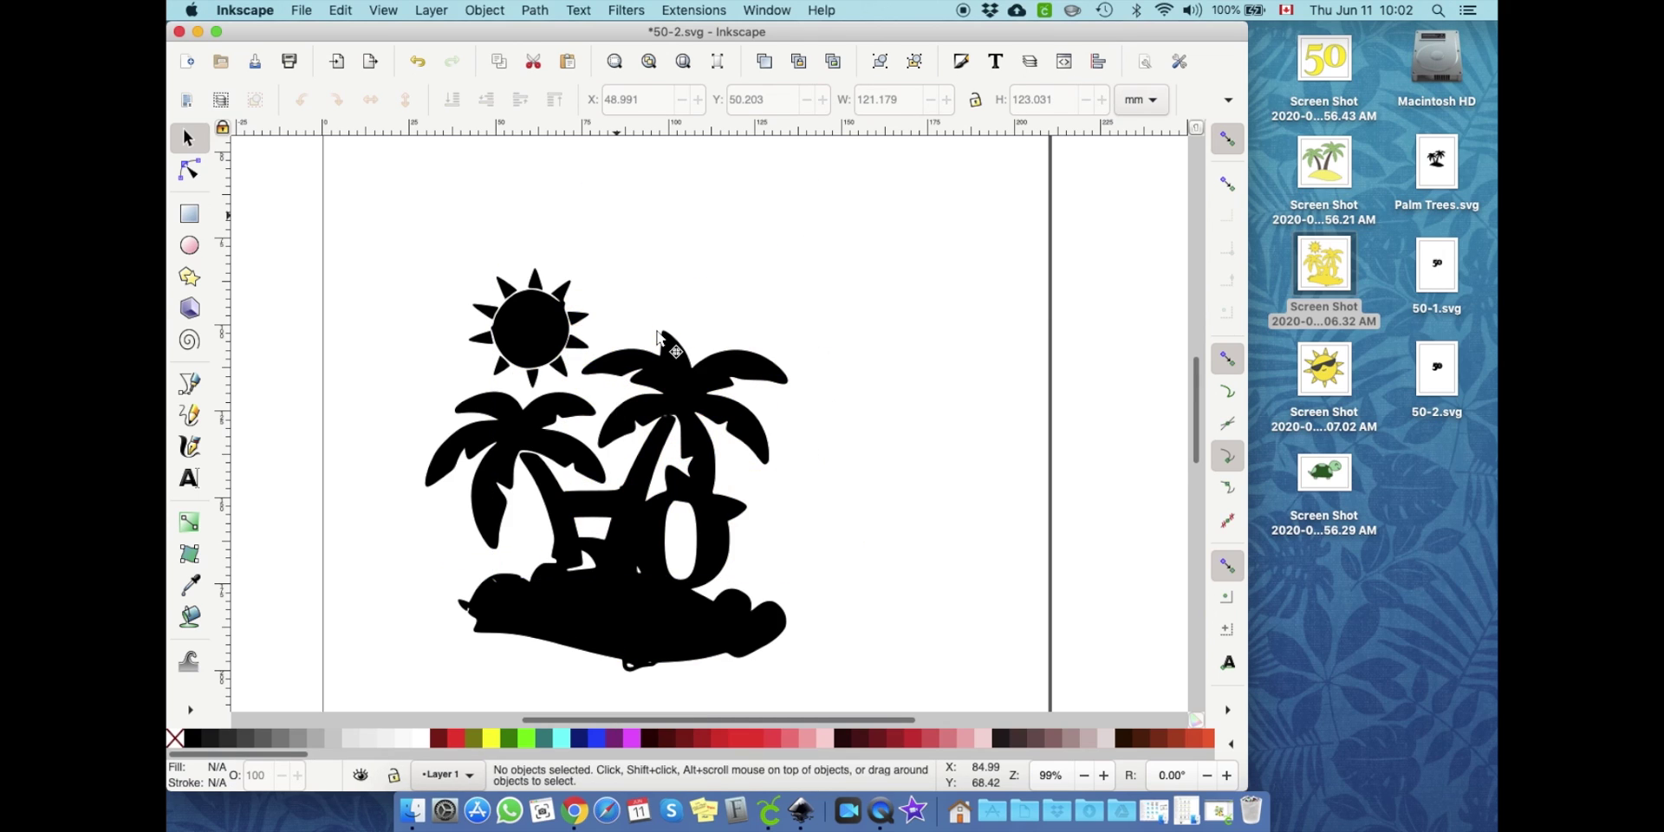
mouse_move(668, 388)
left_mouse_down()
mouse_move(774, 292)
mouse_move(765, 313)
left_mouse_up()
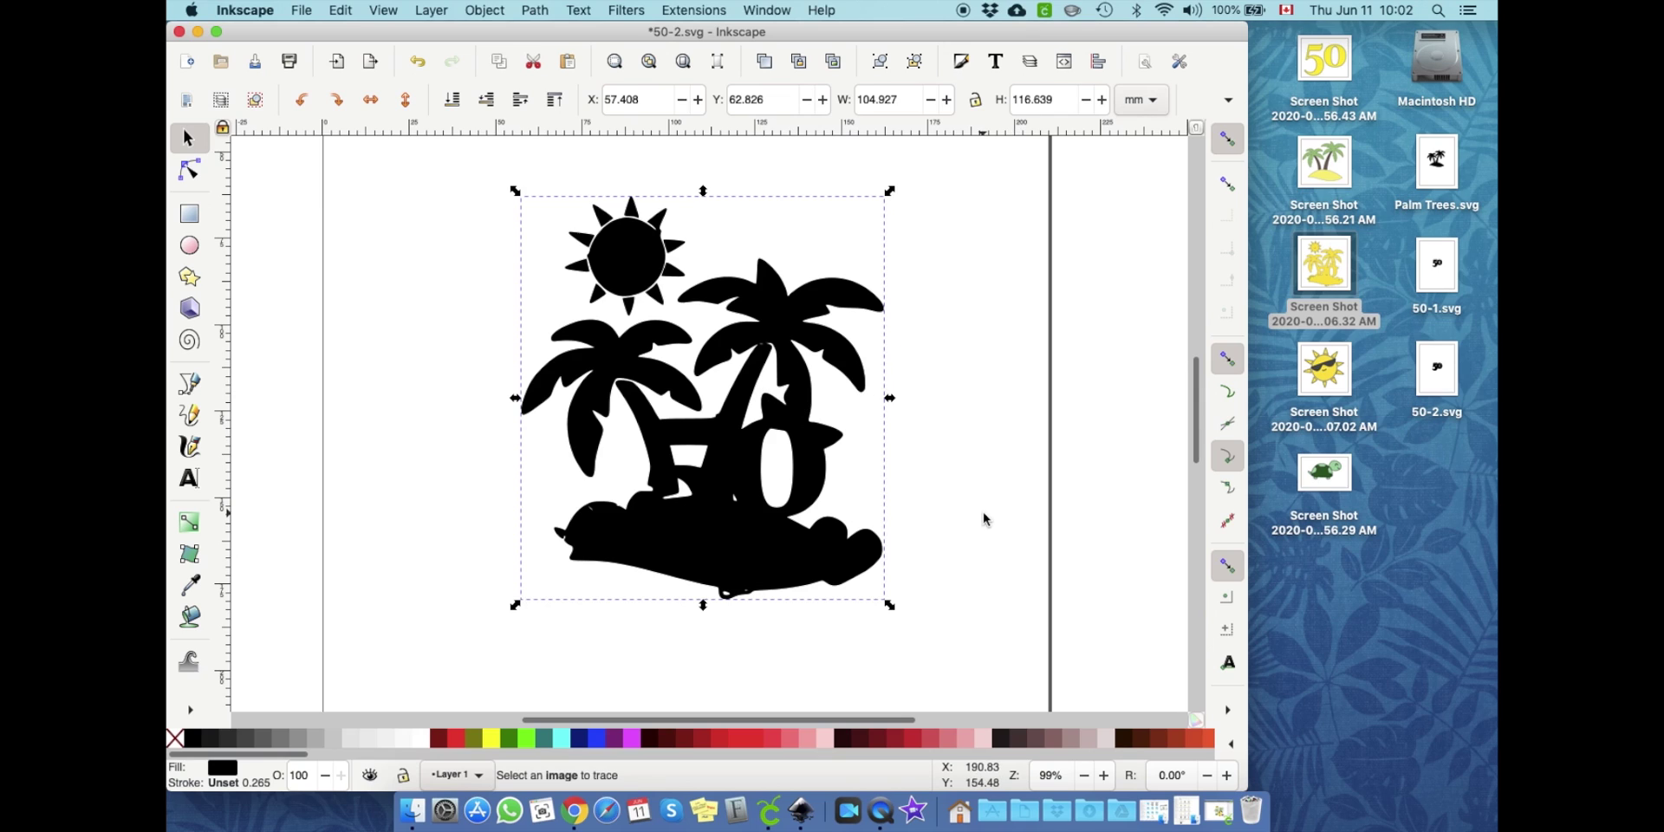
Step: Outset the scene silhouette path seven times to thicken the sun, palm trees and island into a connected background shape
left_click(192, 173)
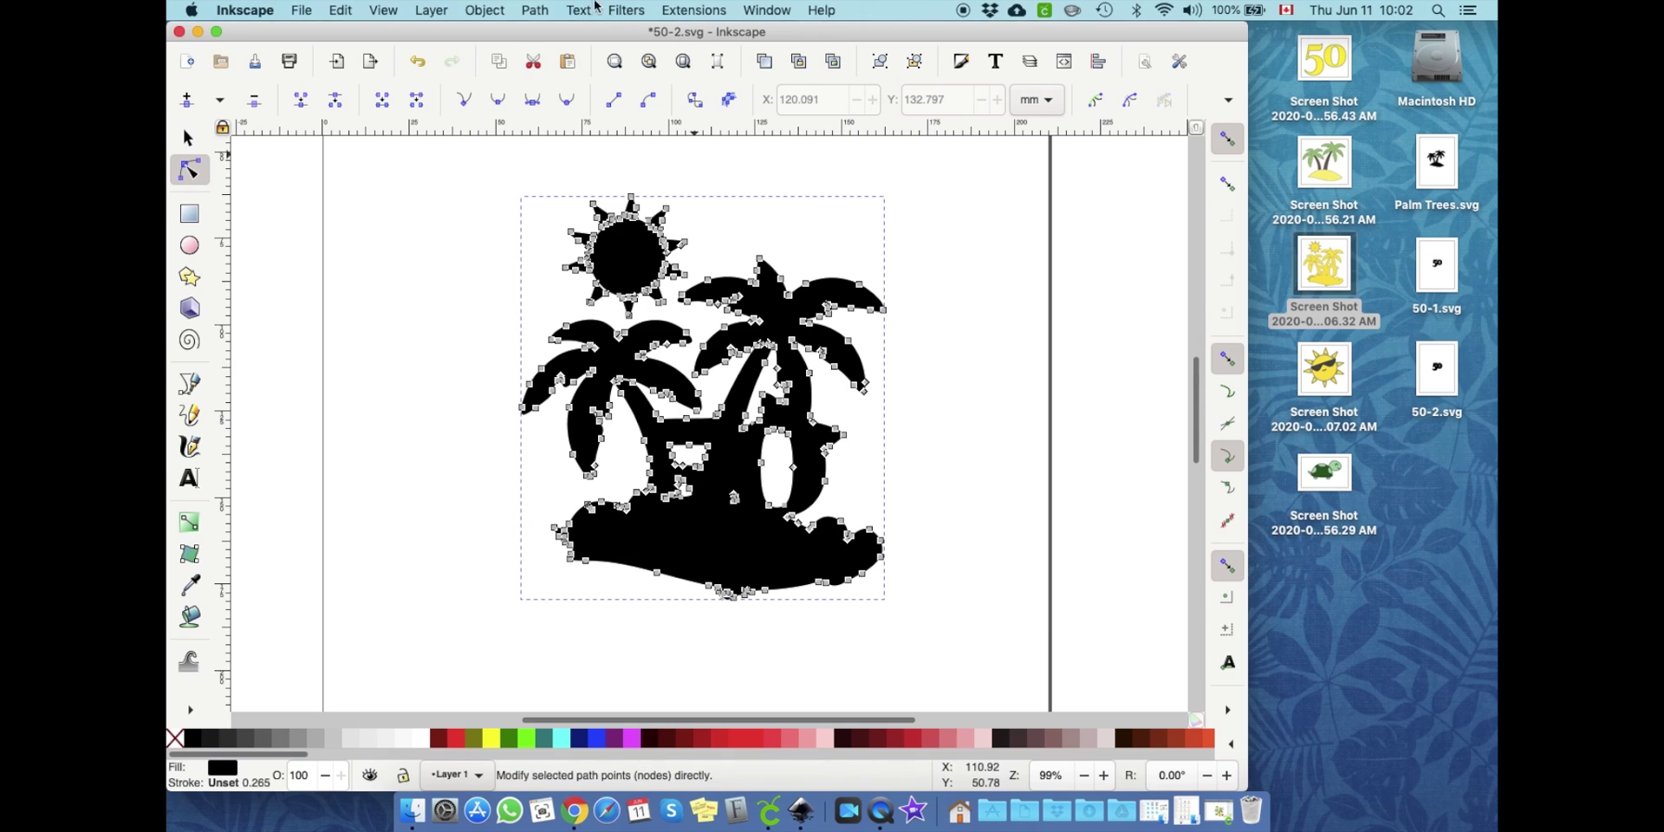
left_click(536, 10)
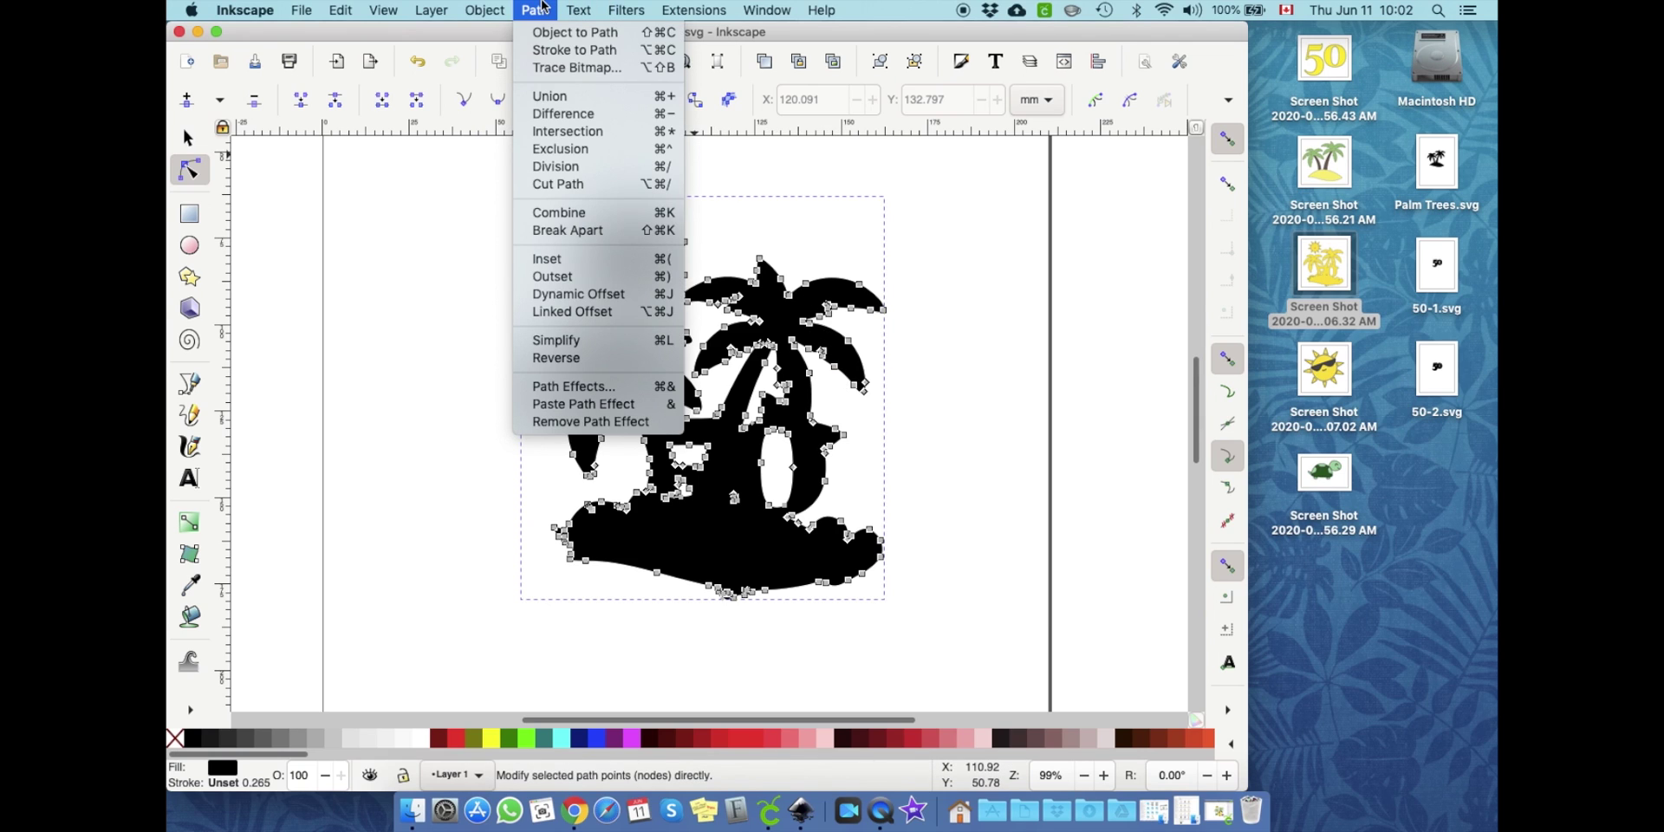
left_click(580, 277)
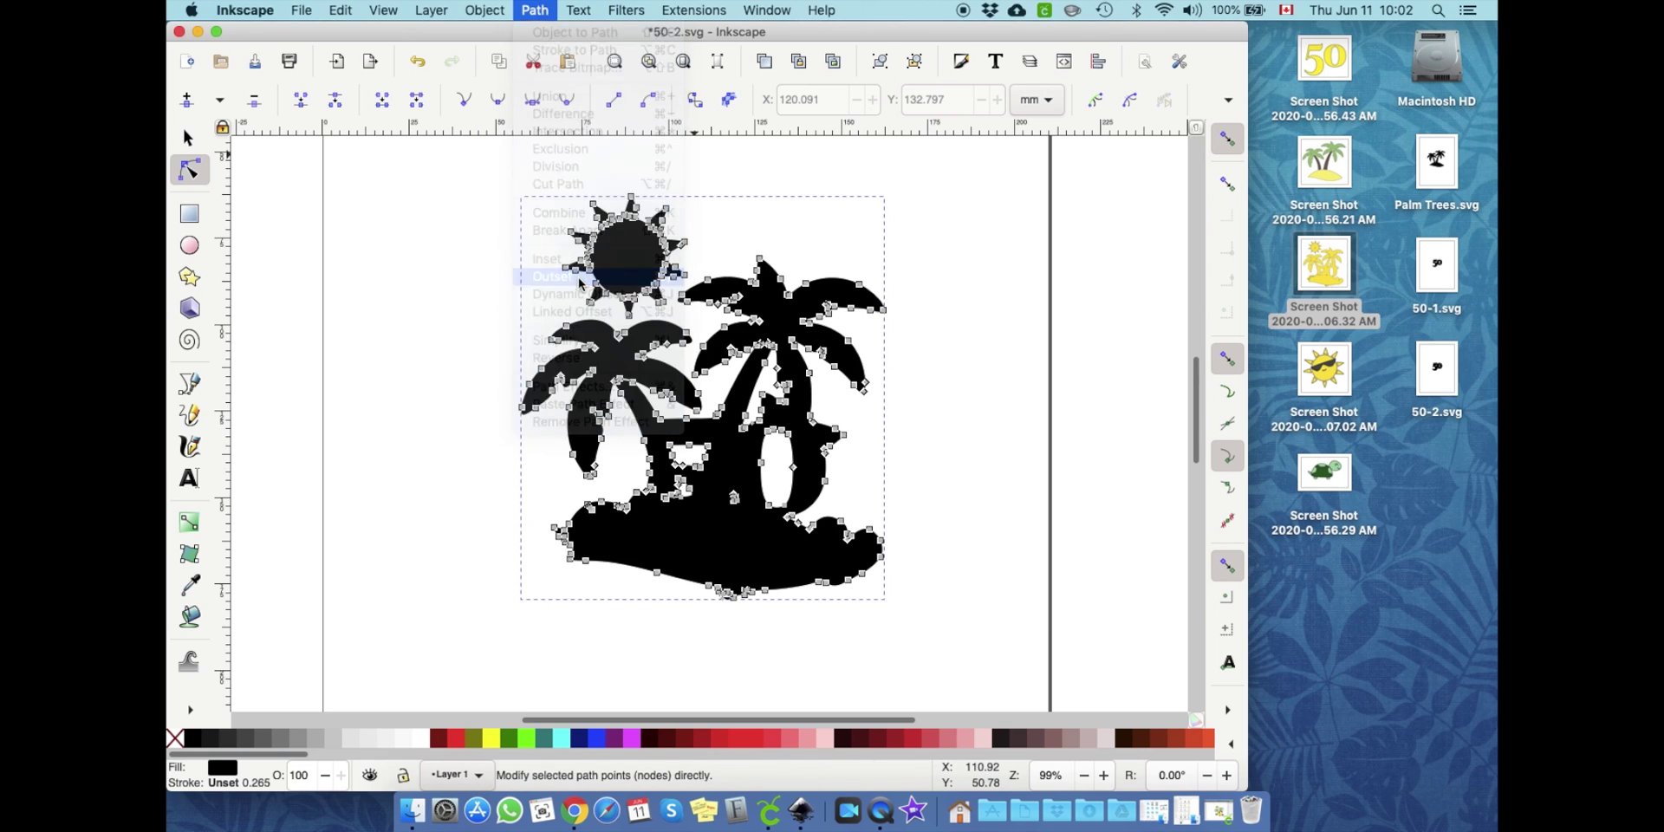
left_click(481, 9)
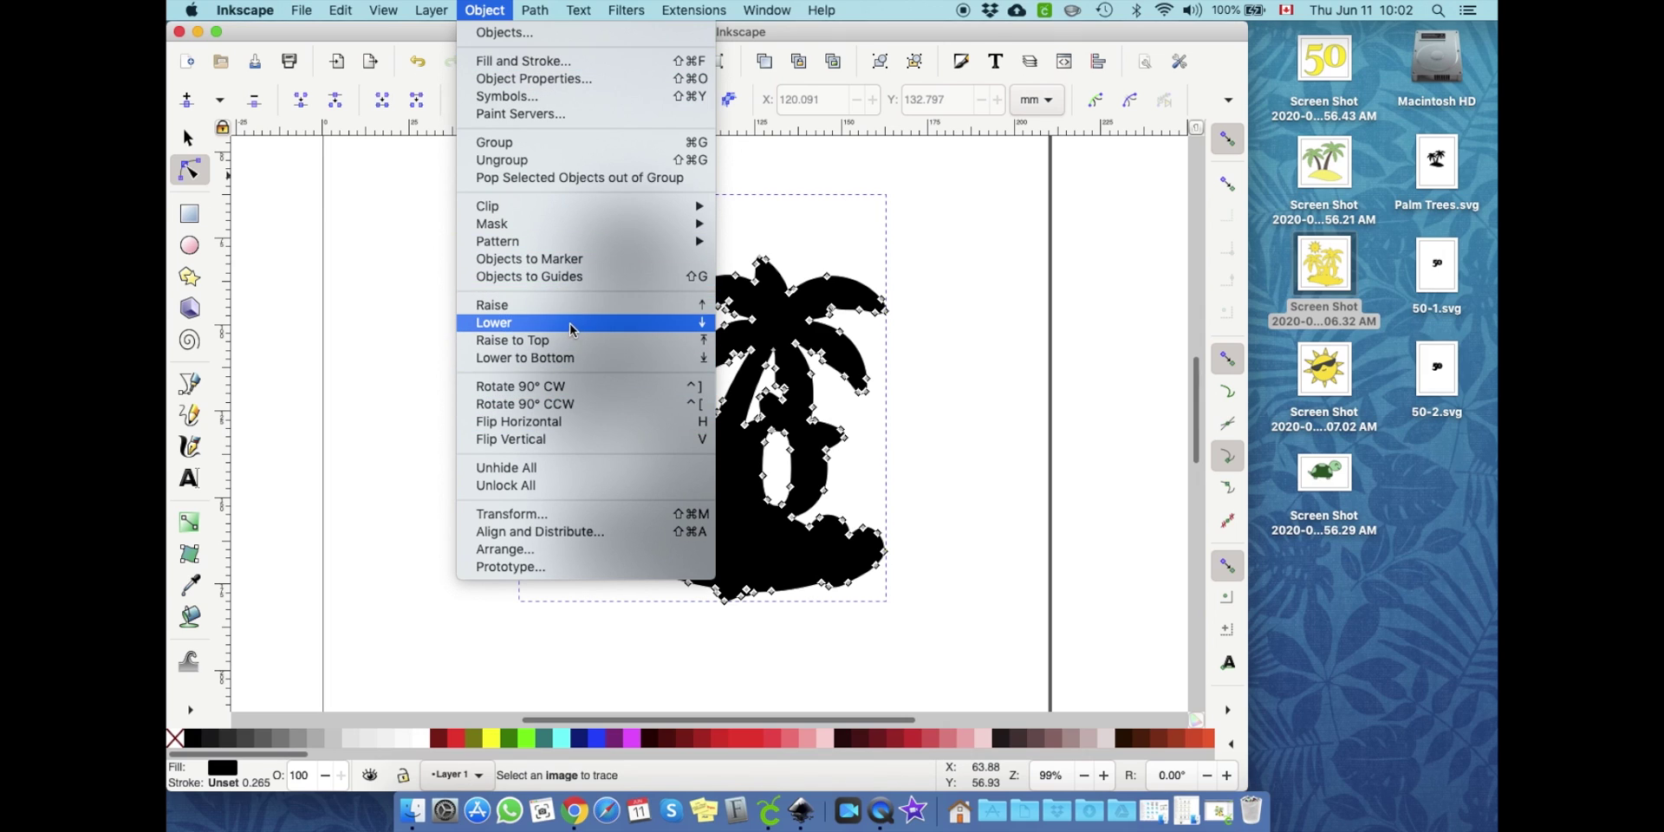
mouse_move(535, 9)
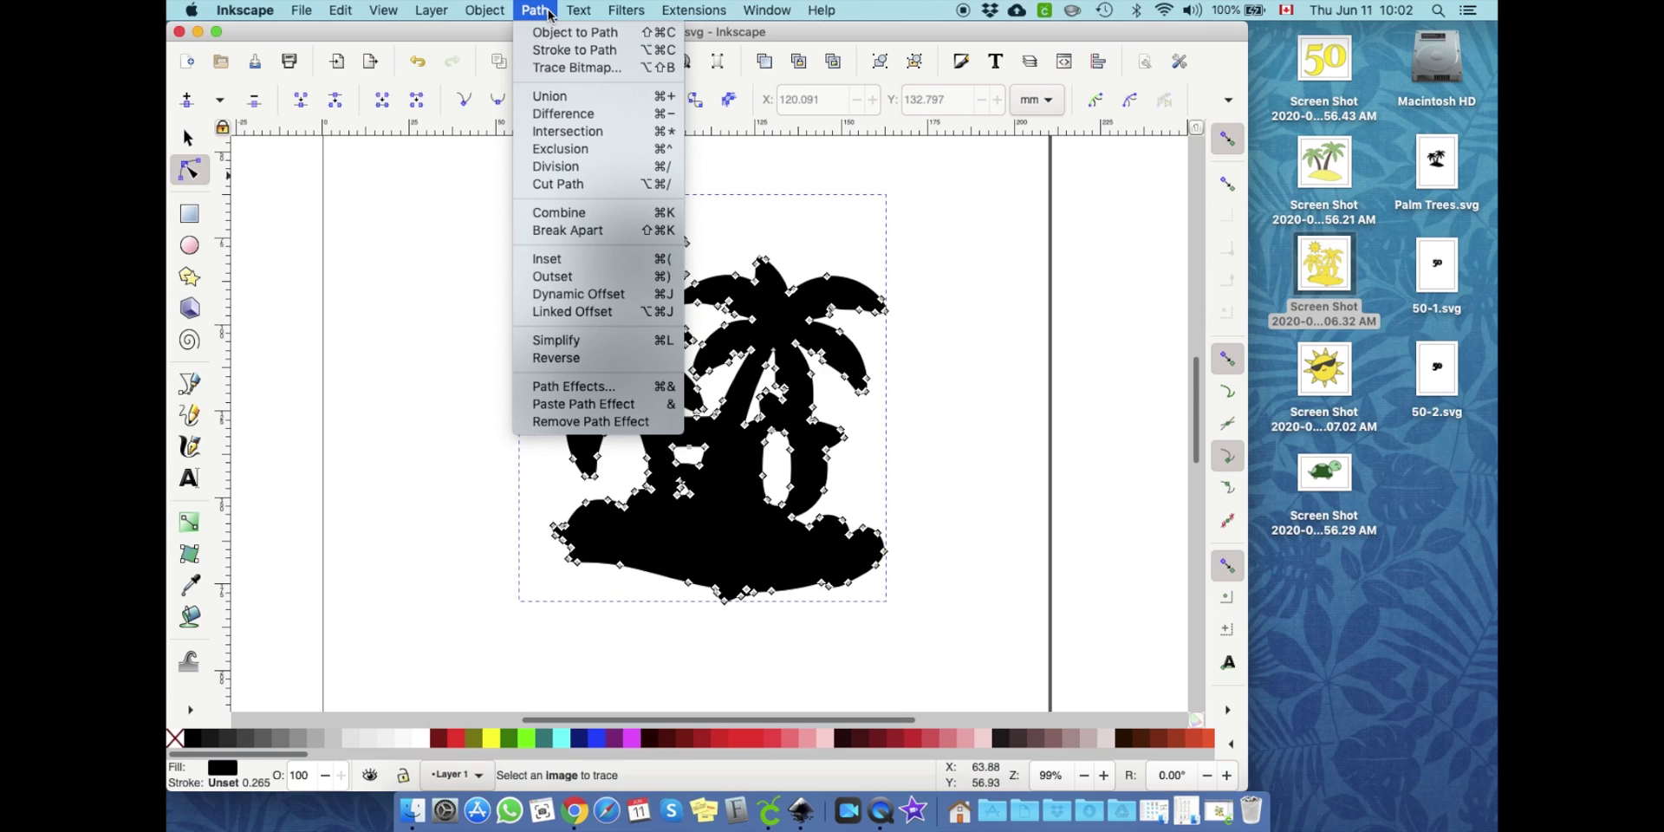
left_click(551, 275)
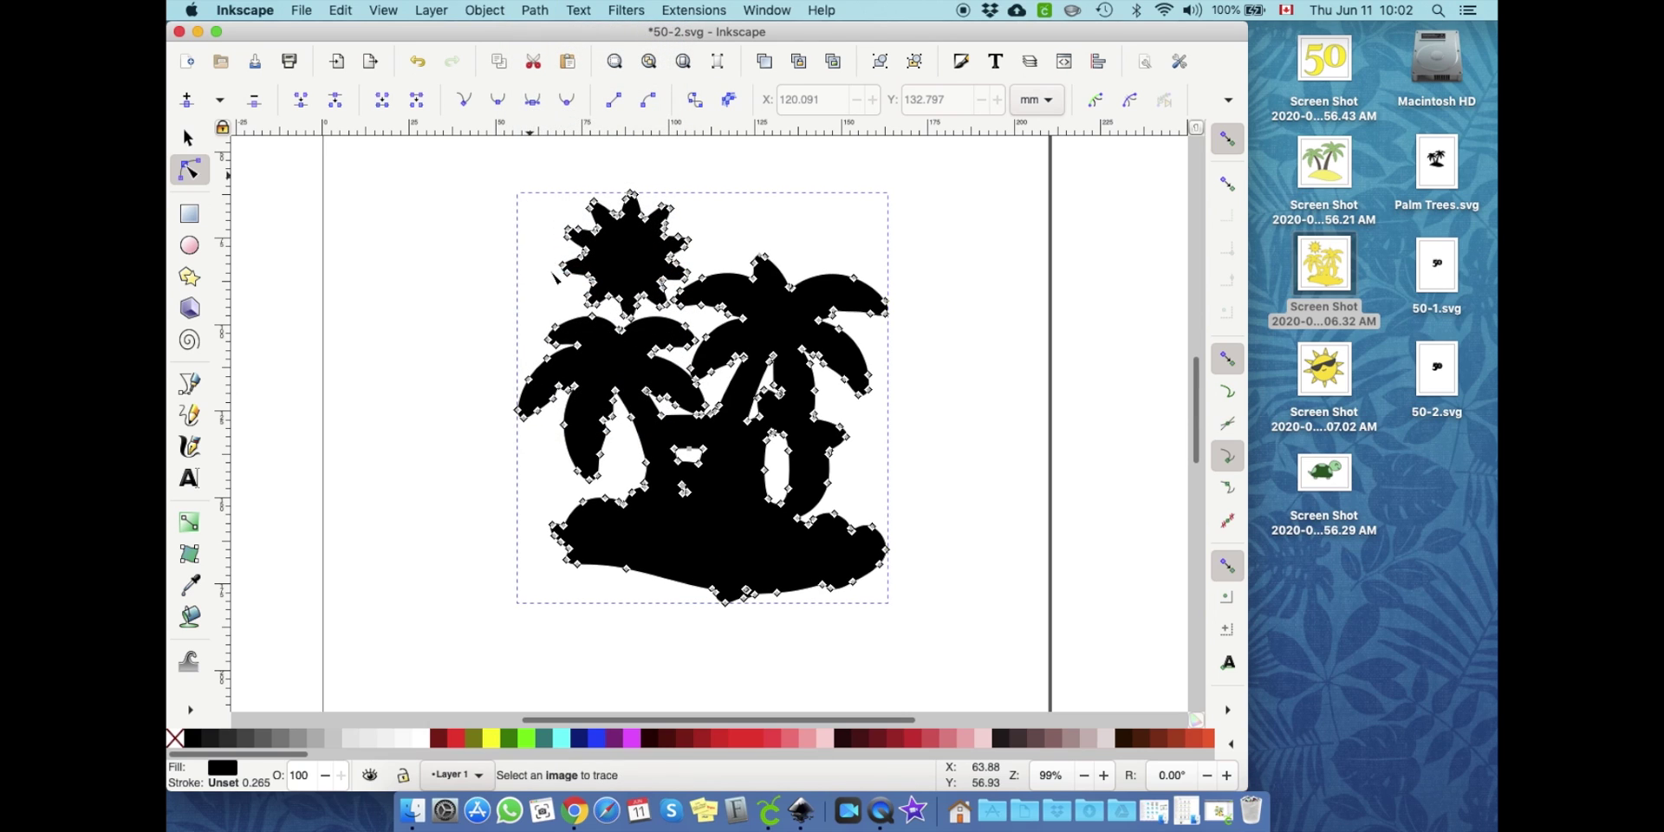
left_click(535, 9)
left_click(565, 276)
left_click(553, 9)
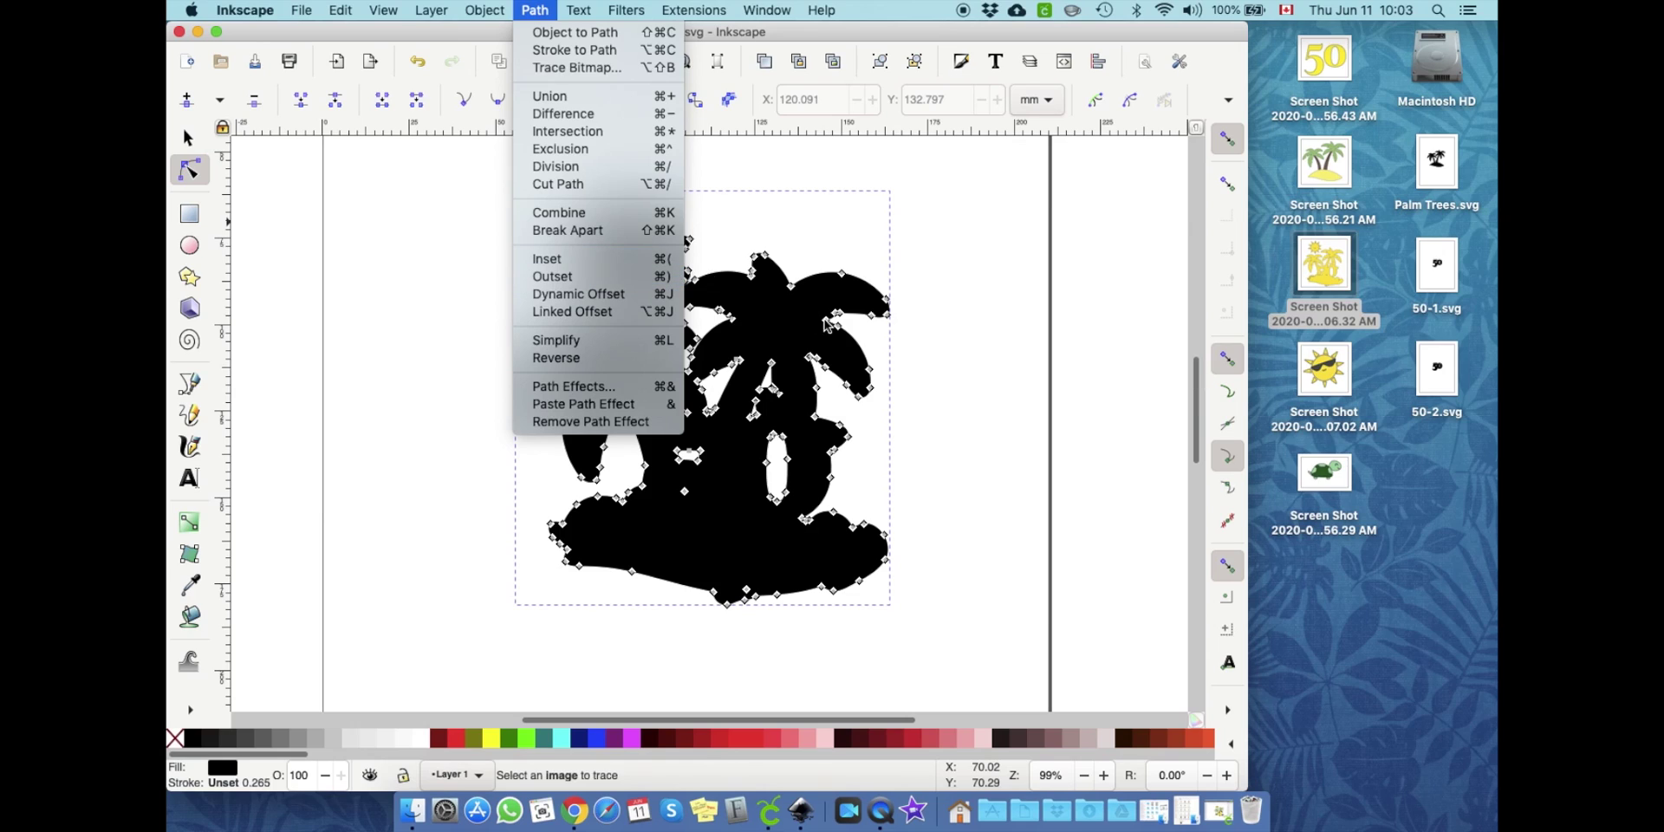
left_click(988, 399)
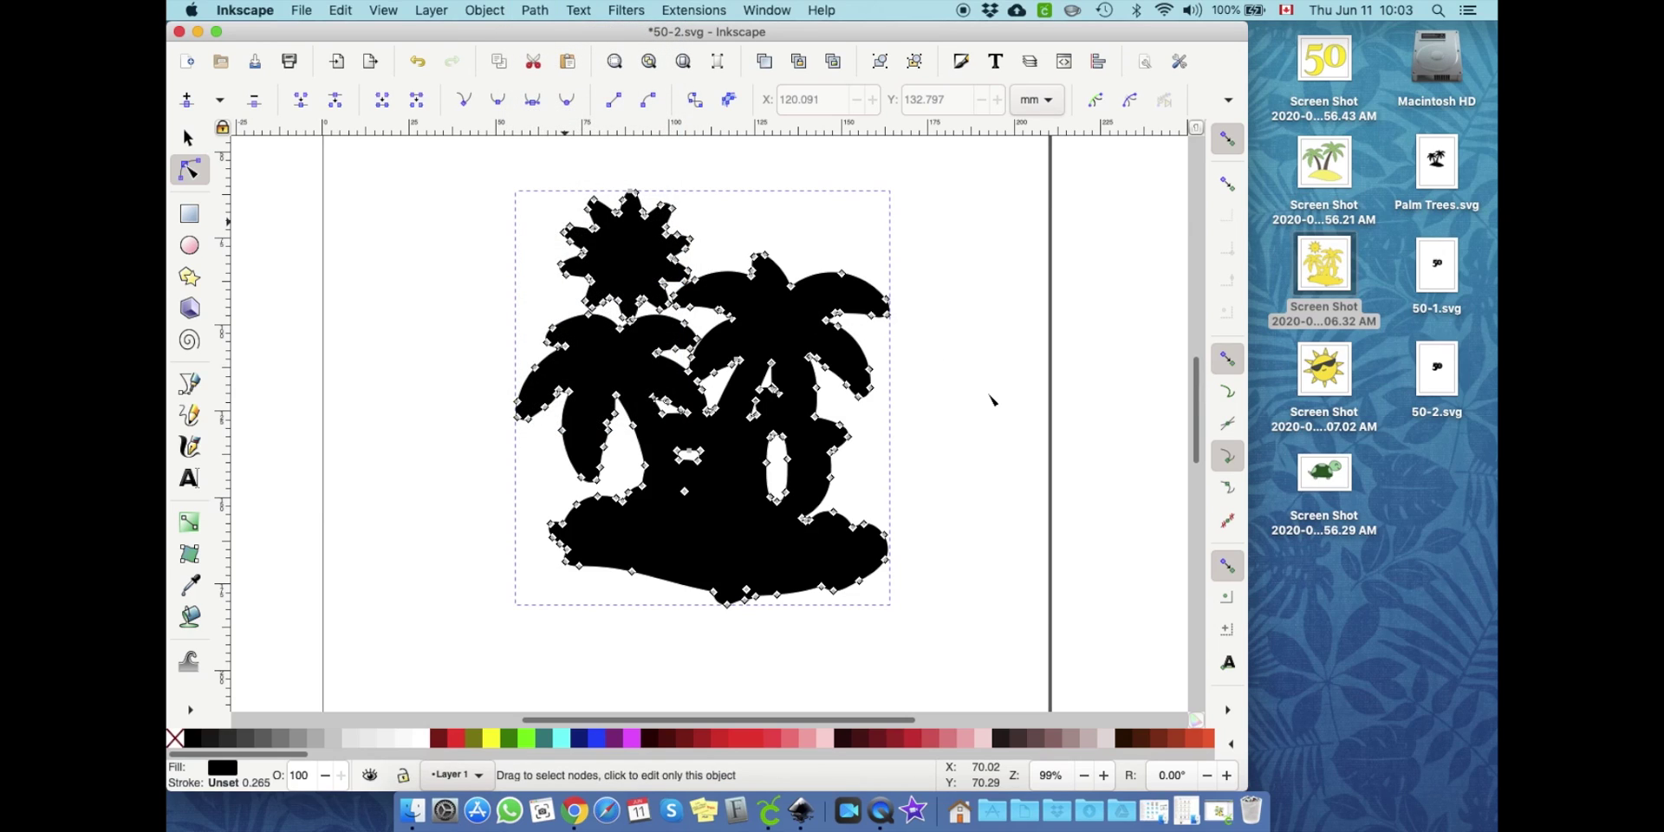
key("ctrl+parenthesisright")
key("ctrl+parenthesisright")
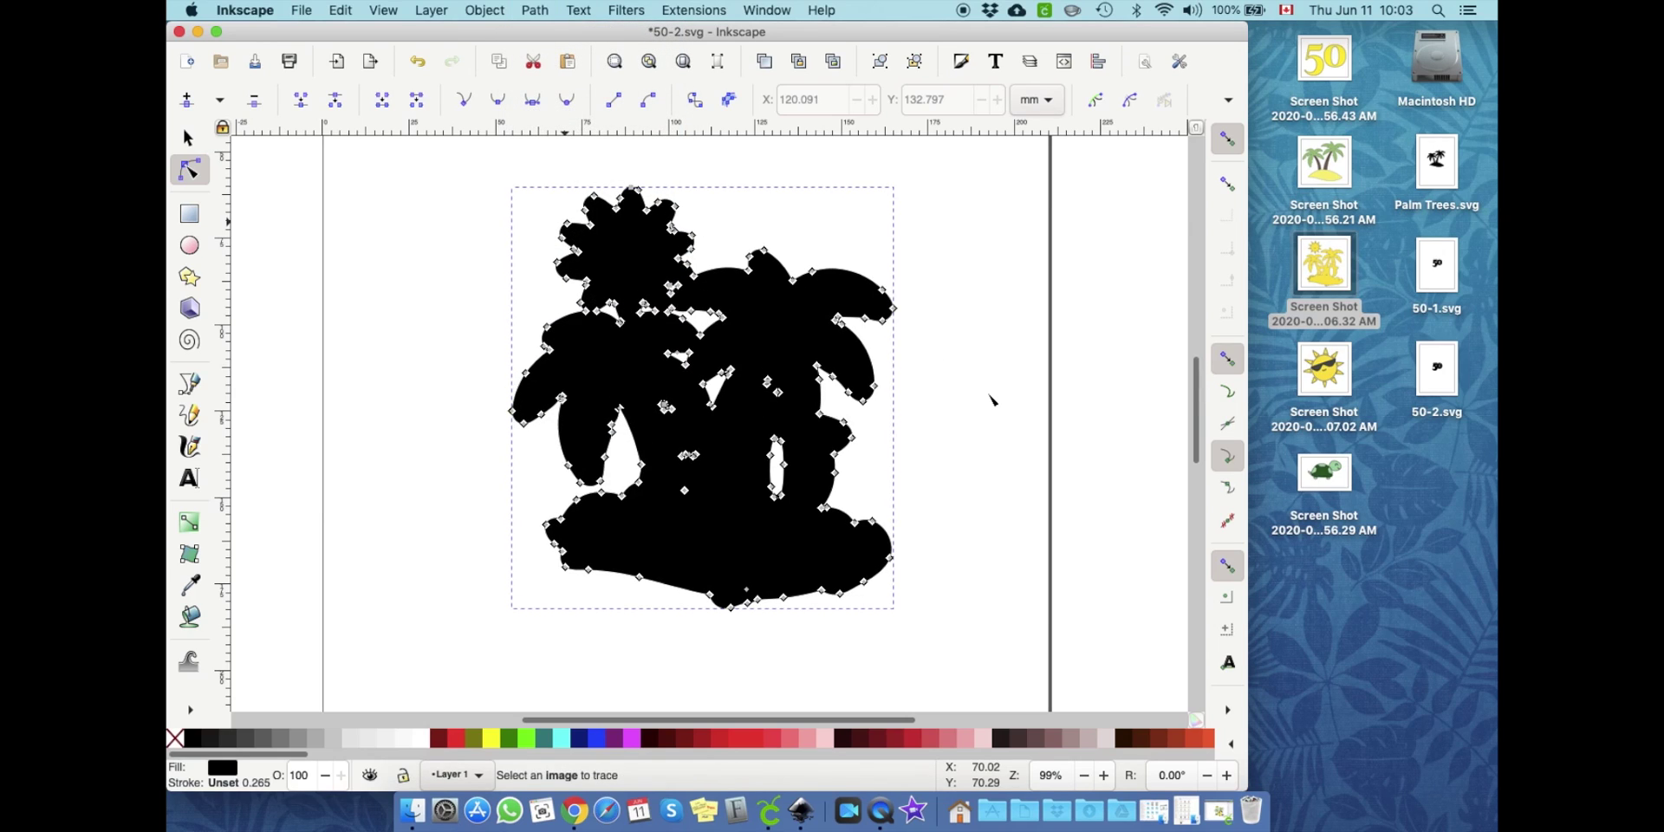
key("ctrl+parenthesisright")
key("ctrl+parenthesisright")
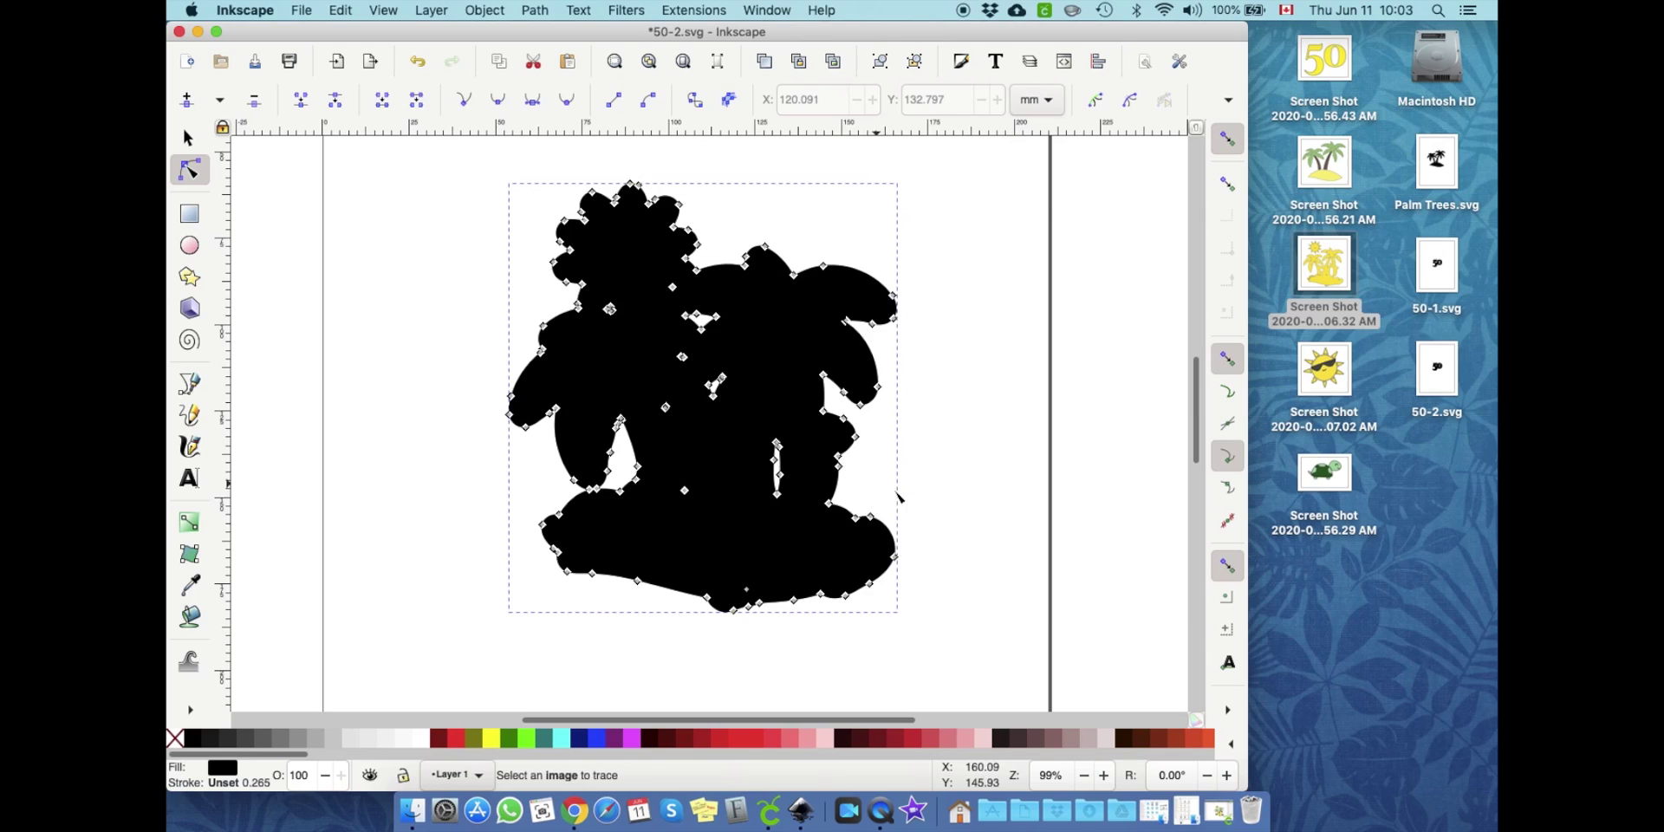
key("ctrl+shift+c")
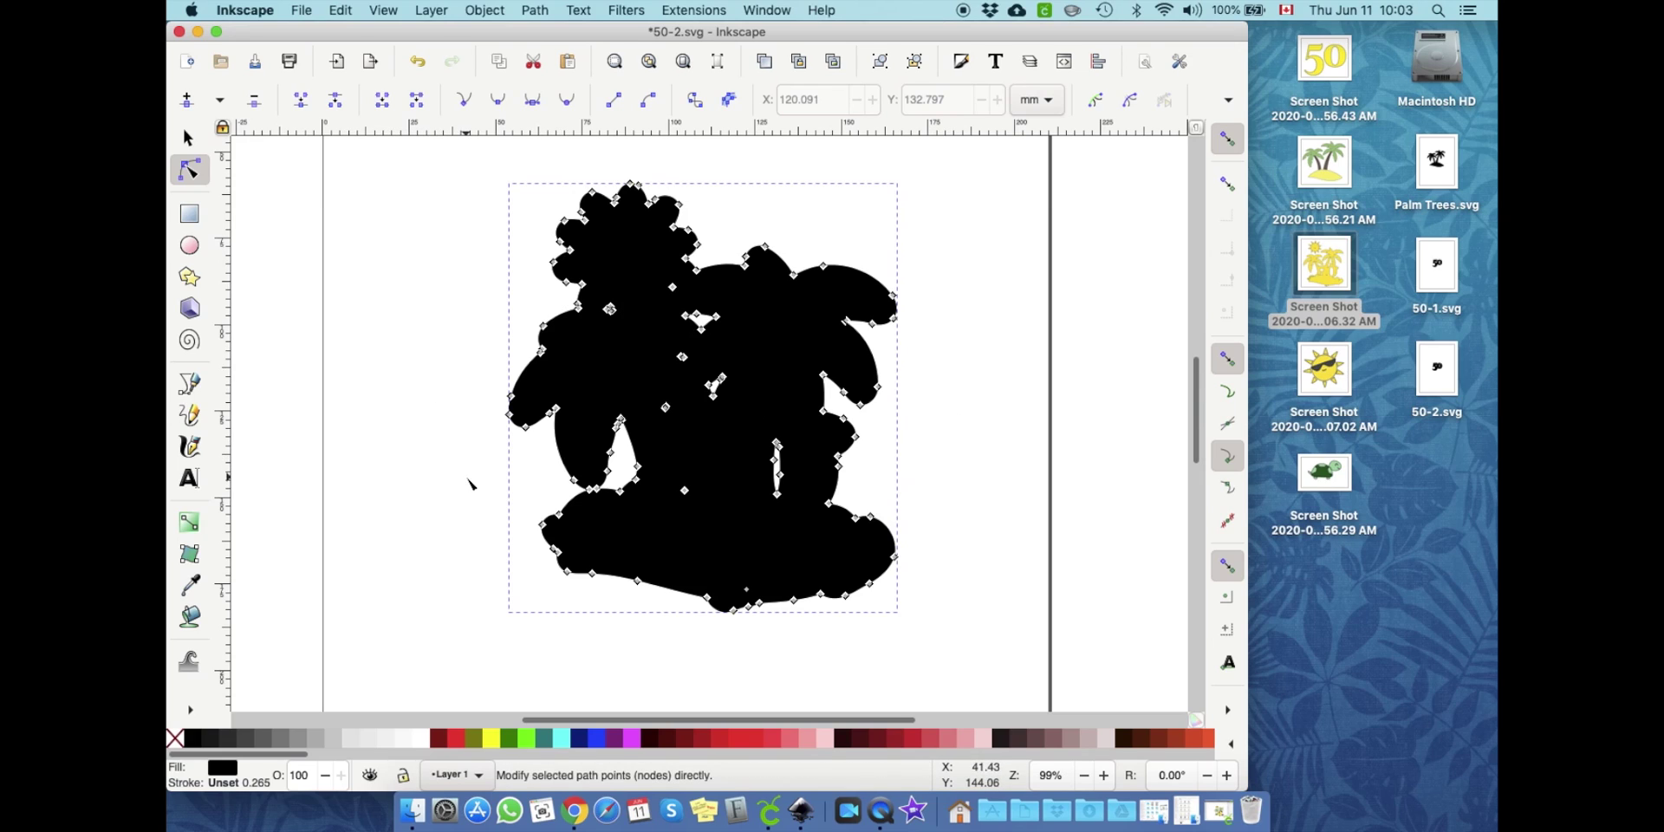
Step: Break the outset silhouette apart and union the pieces to fill its interior holes
left_click(455, 444)
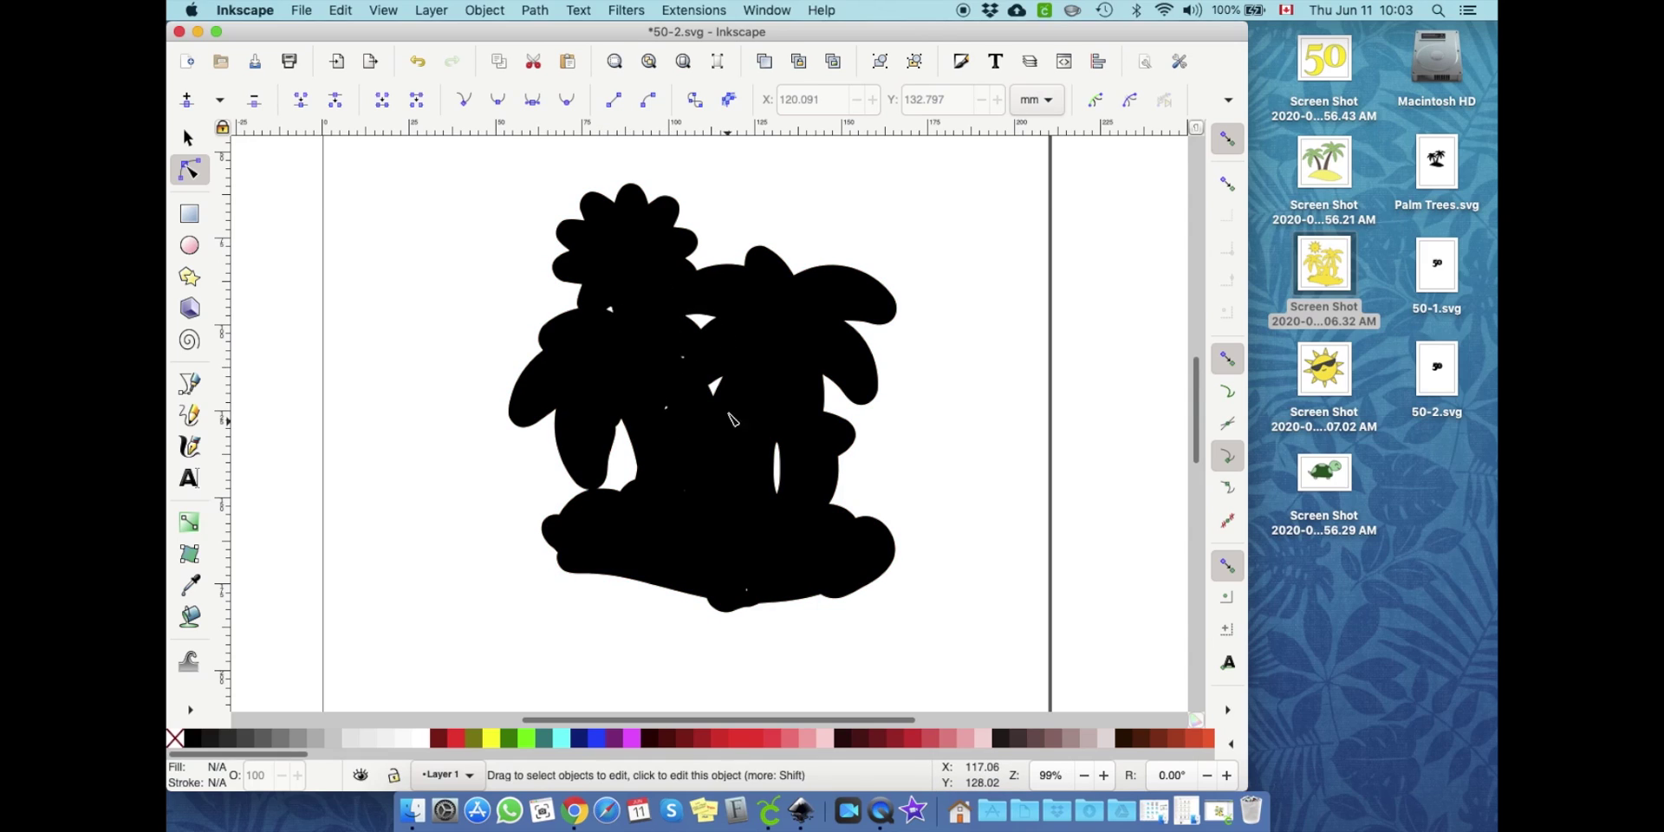
left_click(667, 241)
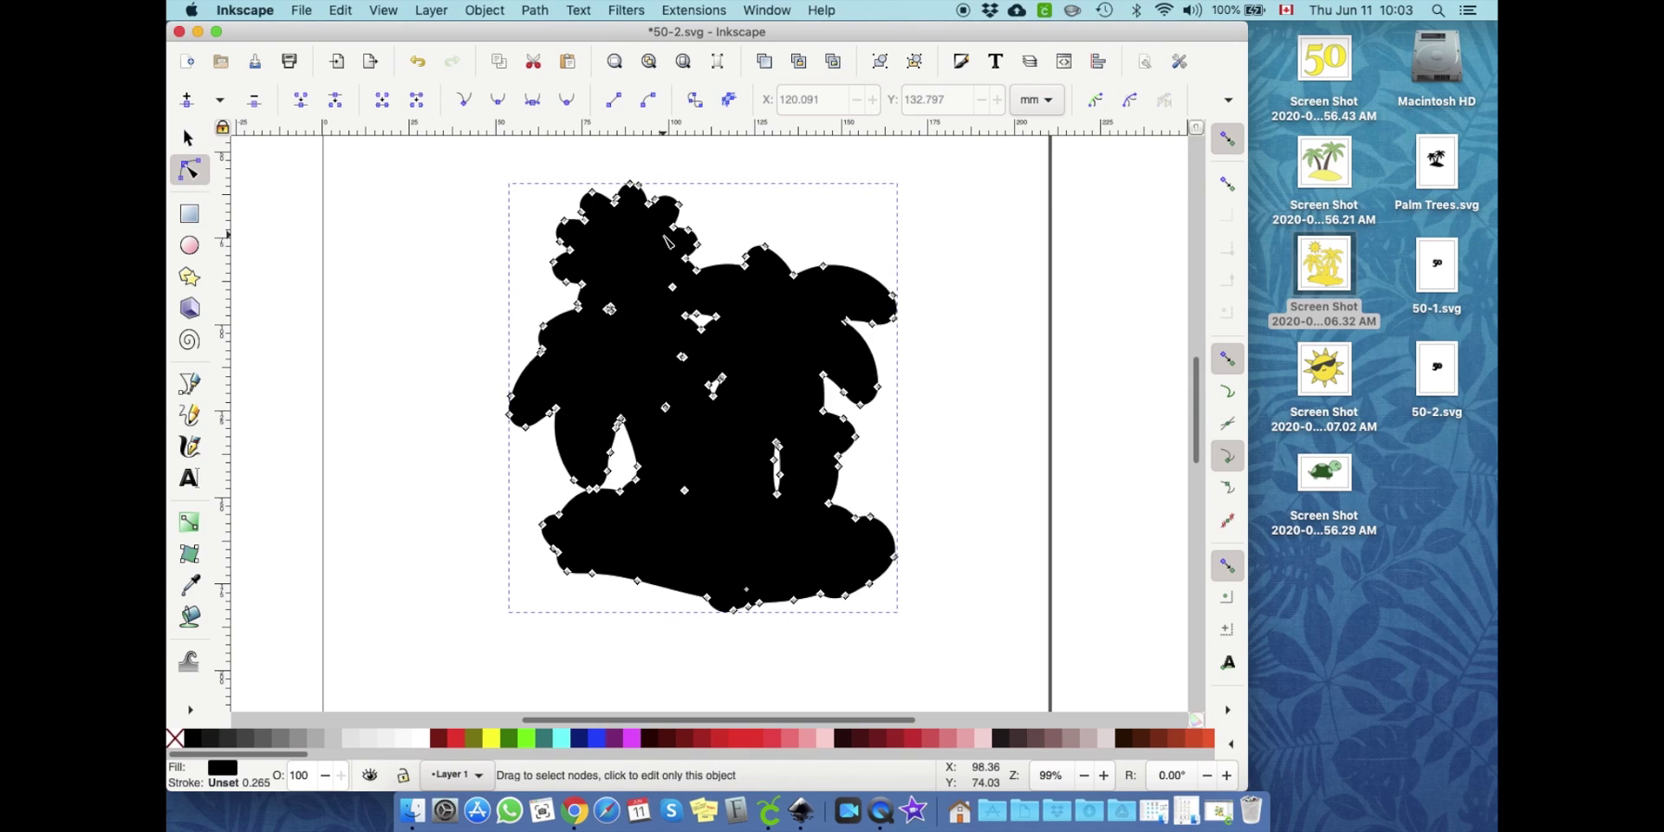
left_click(535, 10)
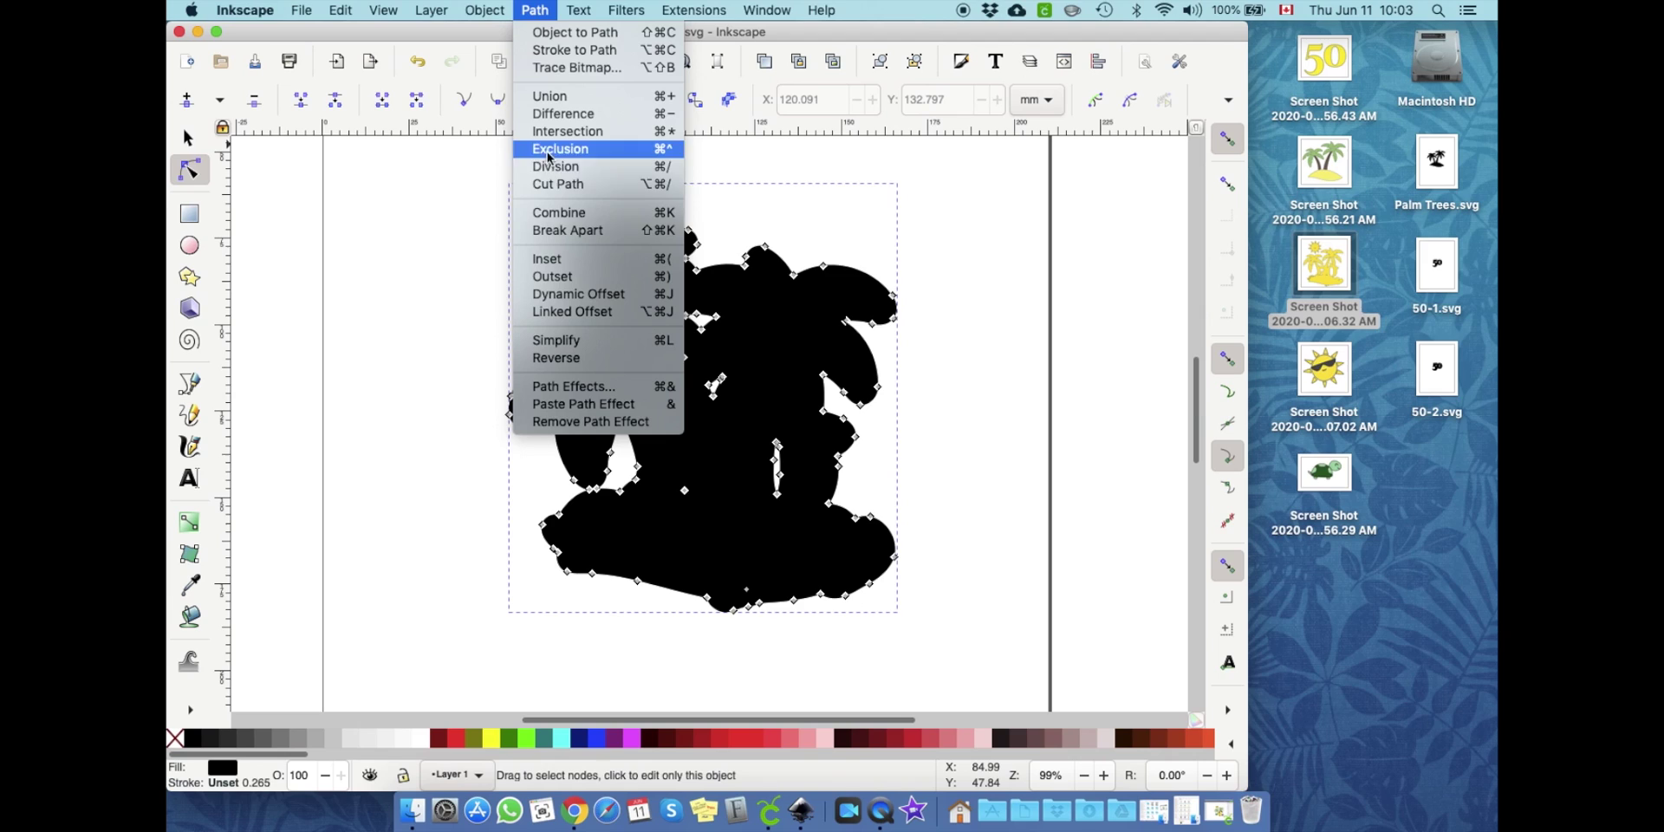
left_click(620, 234)
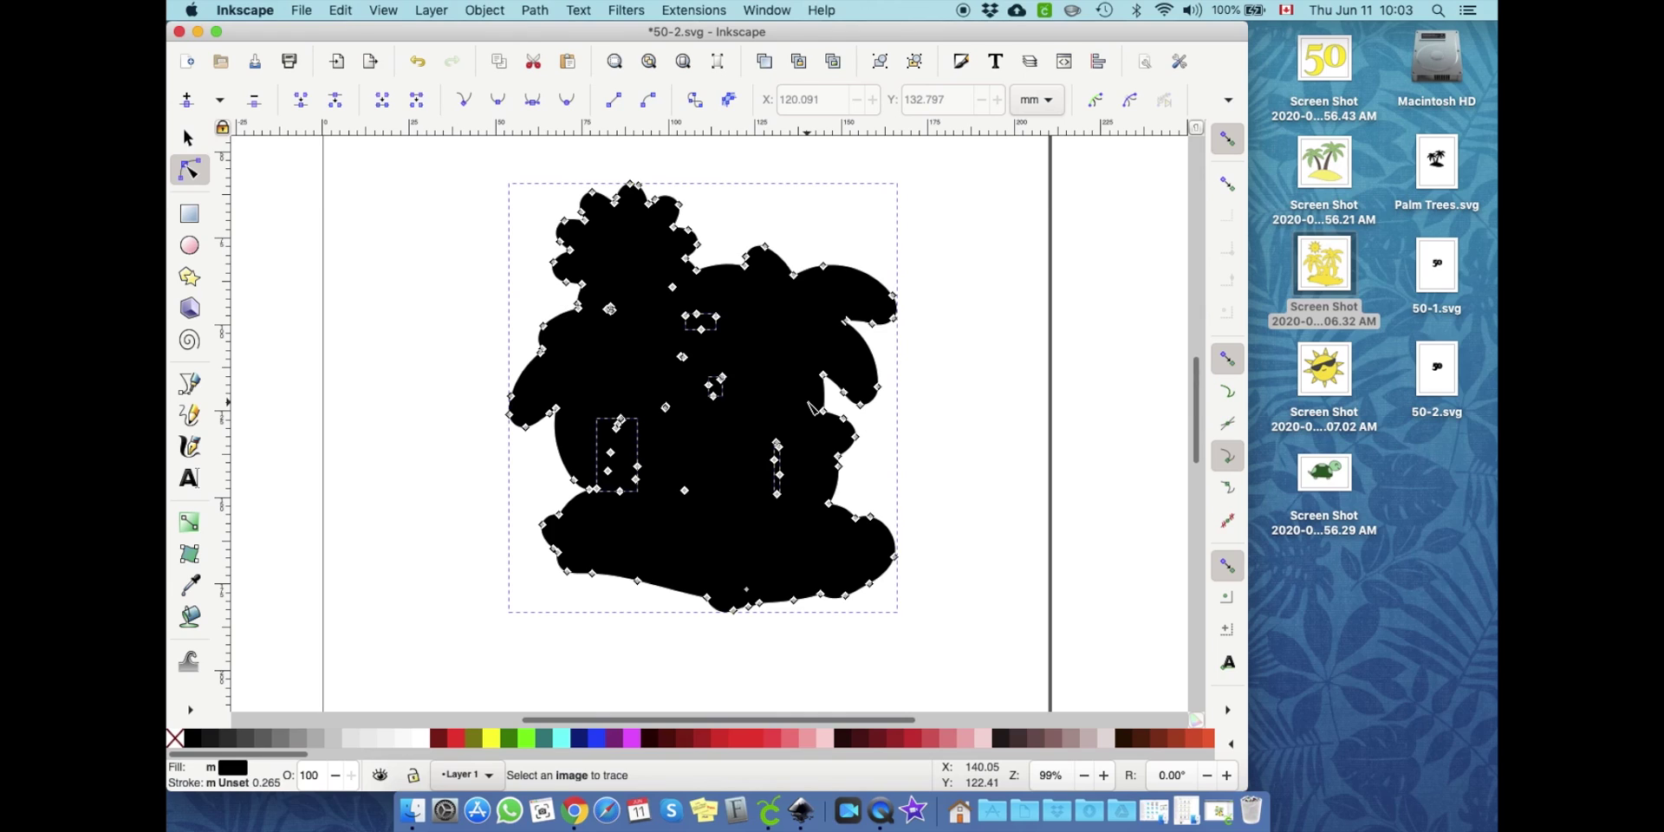
left_click(537, 10)
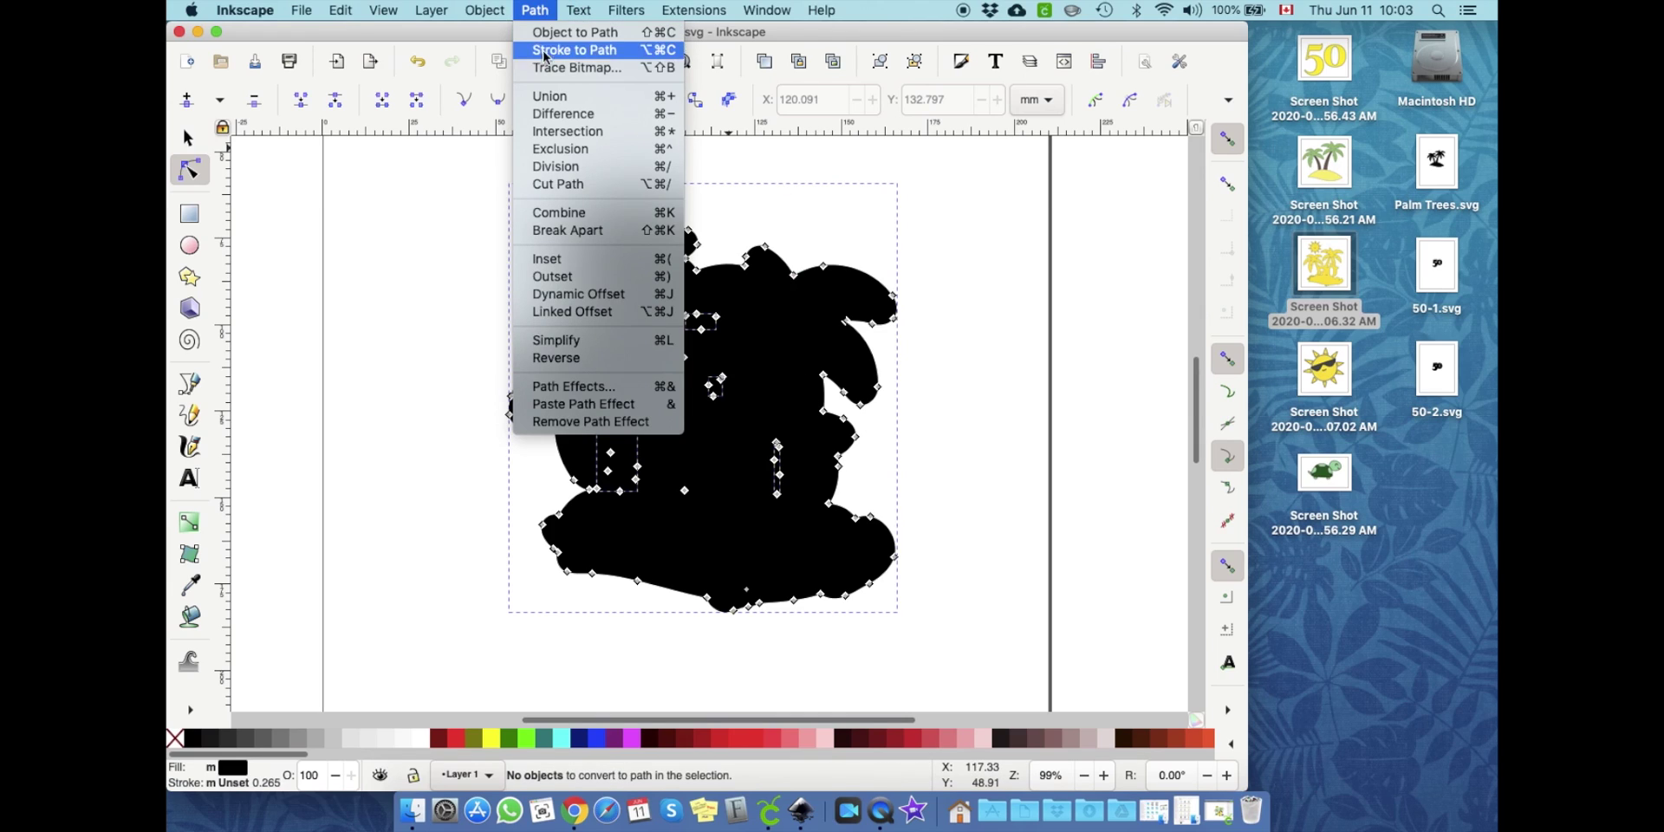
left_click(549, 97)
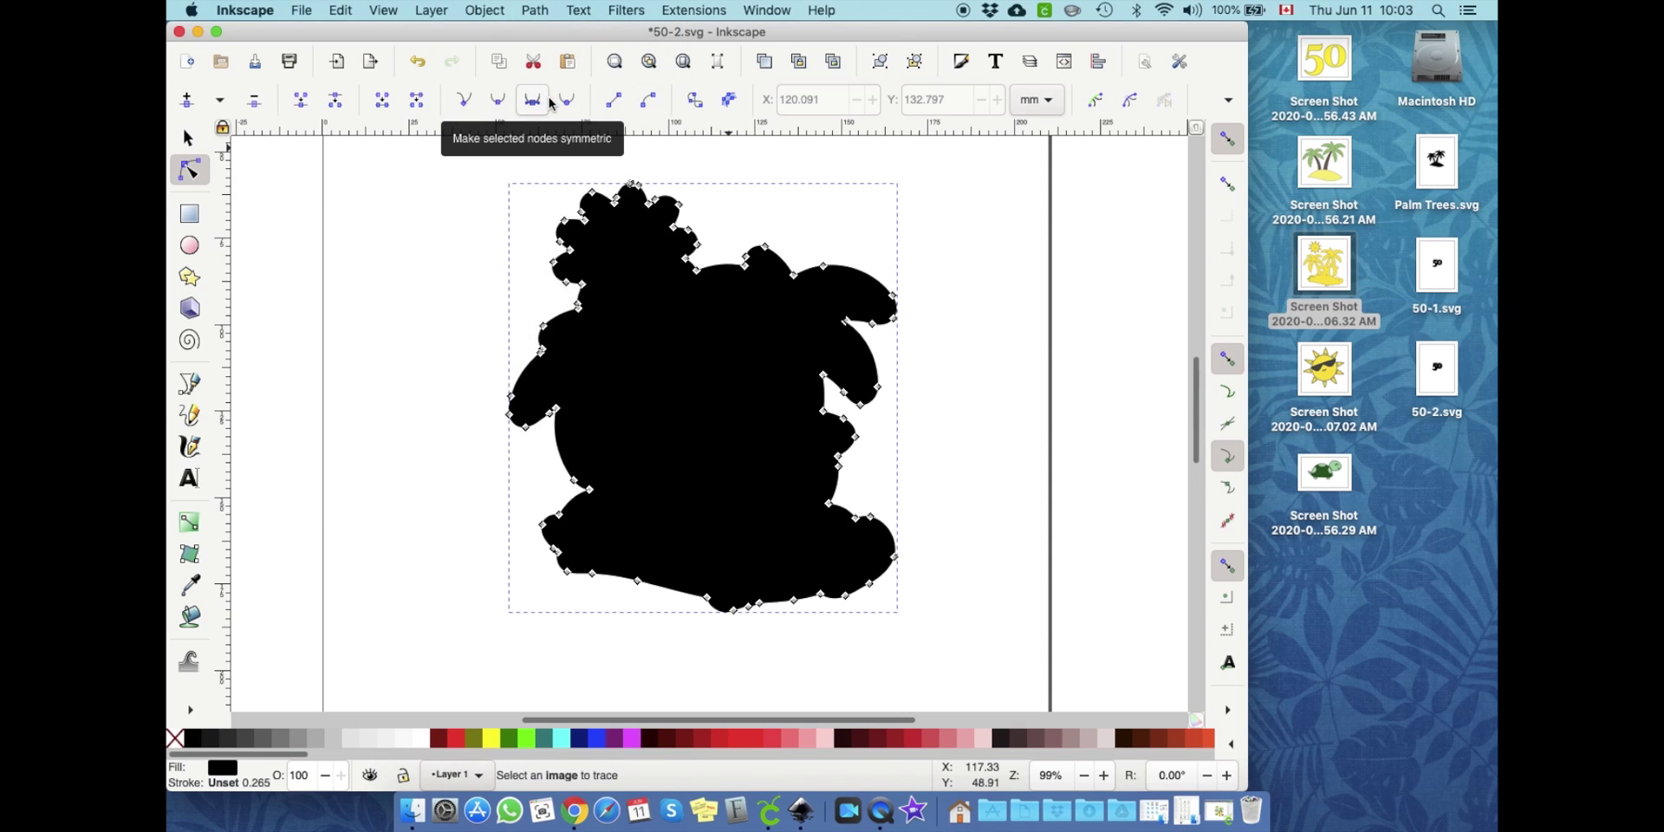
left_click(984, 520)
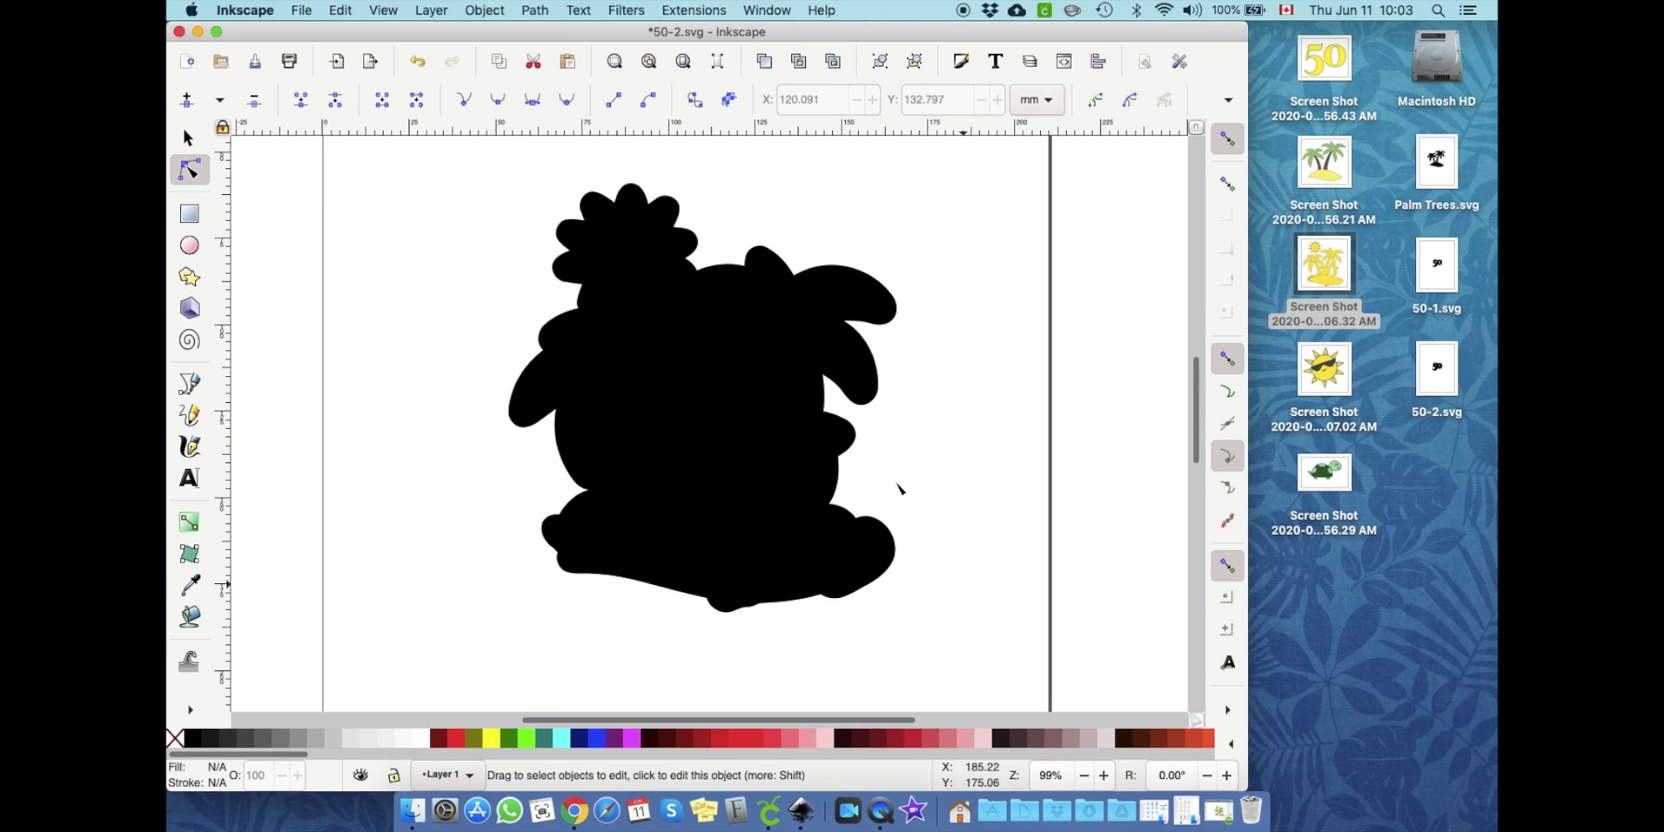
Step: Save the solid silhouette as a separate Inkscape SVG named Background.svg on the Desktop
left_click(313, 11)
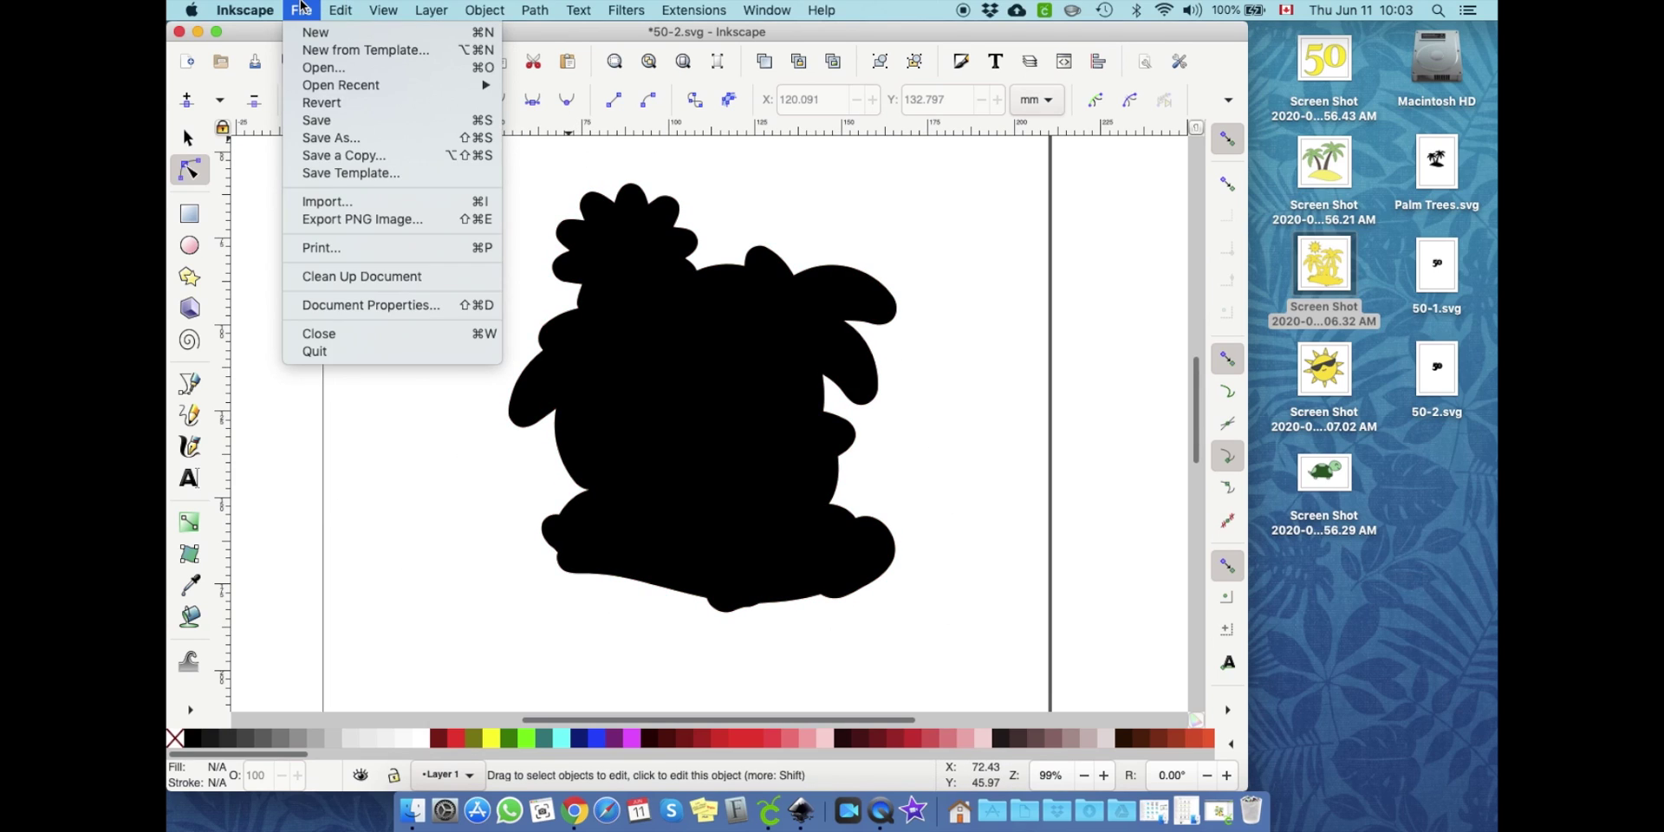
left_click(321, 138)
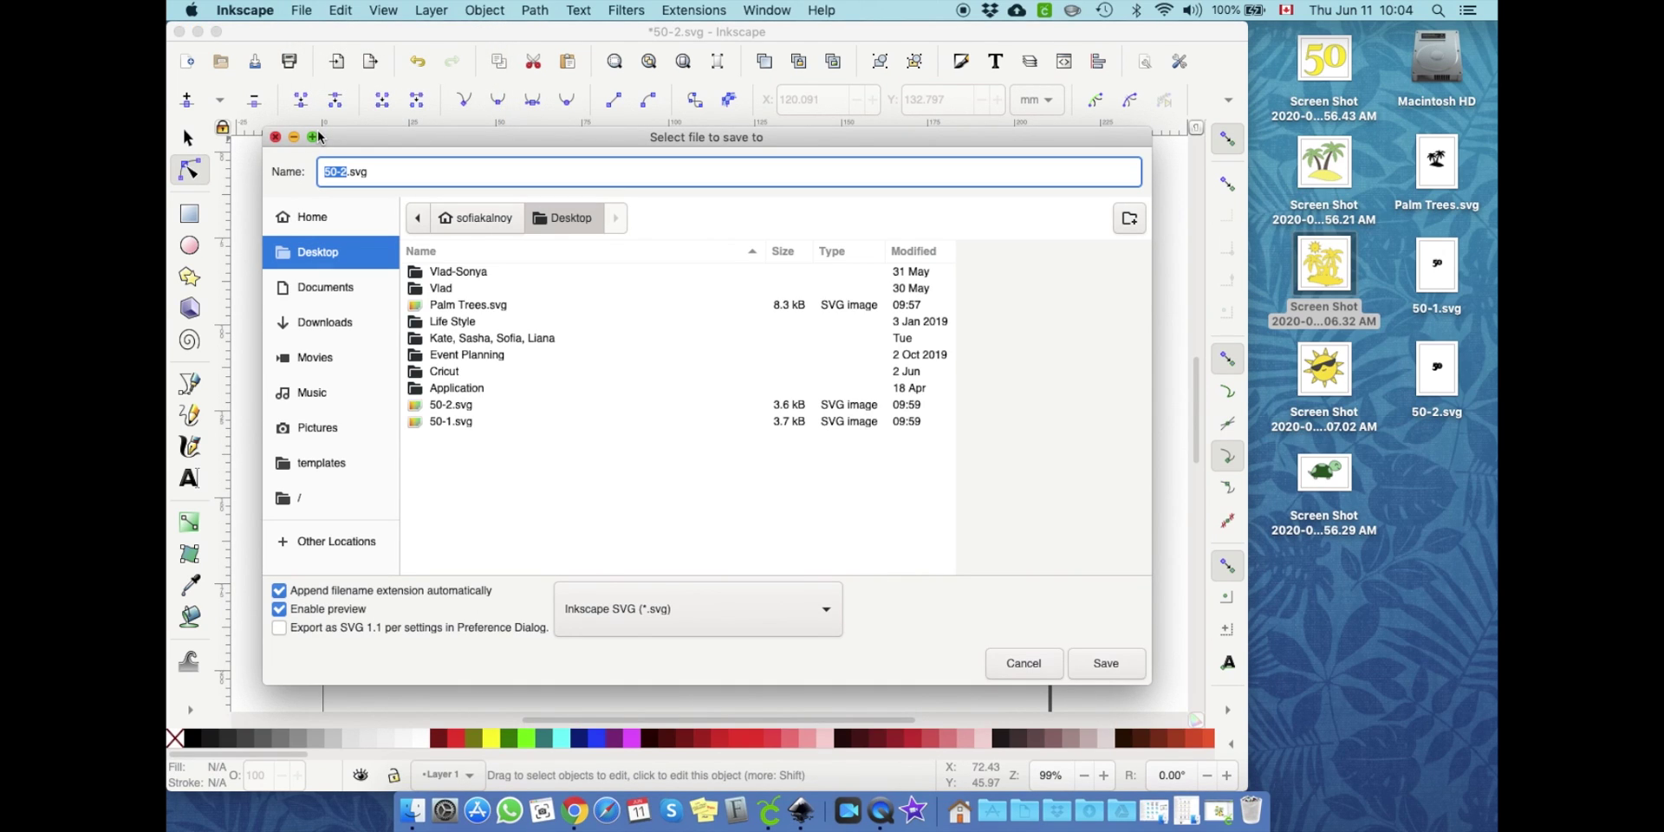
type("Background")
left_click(1108, 663)
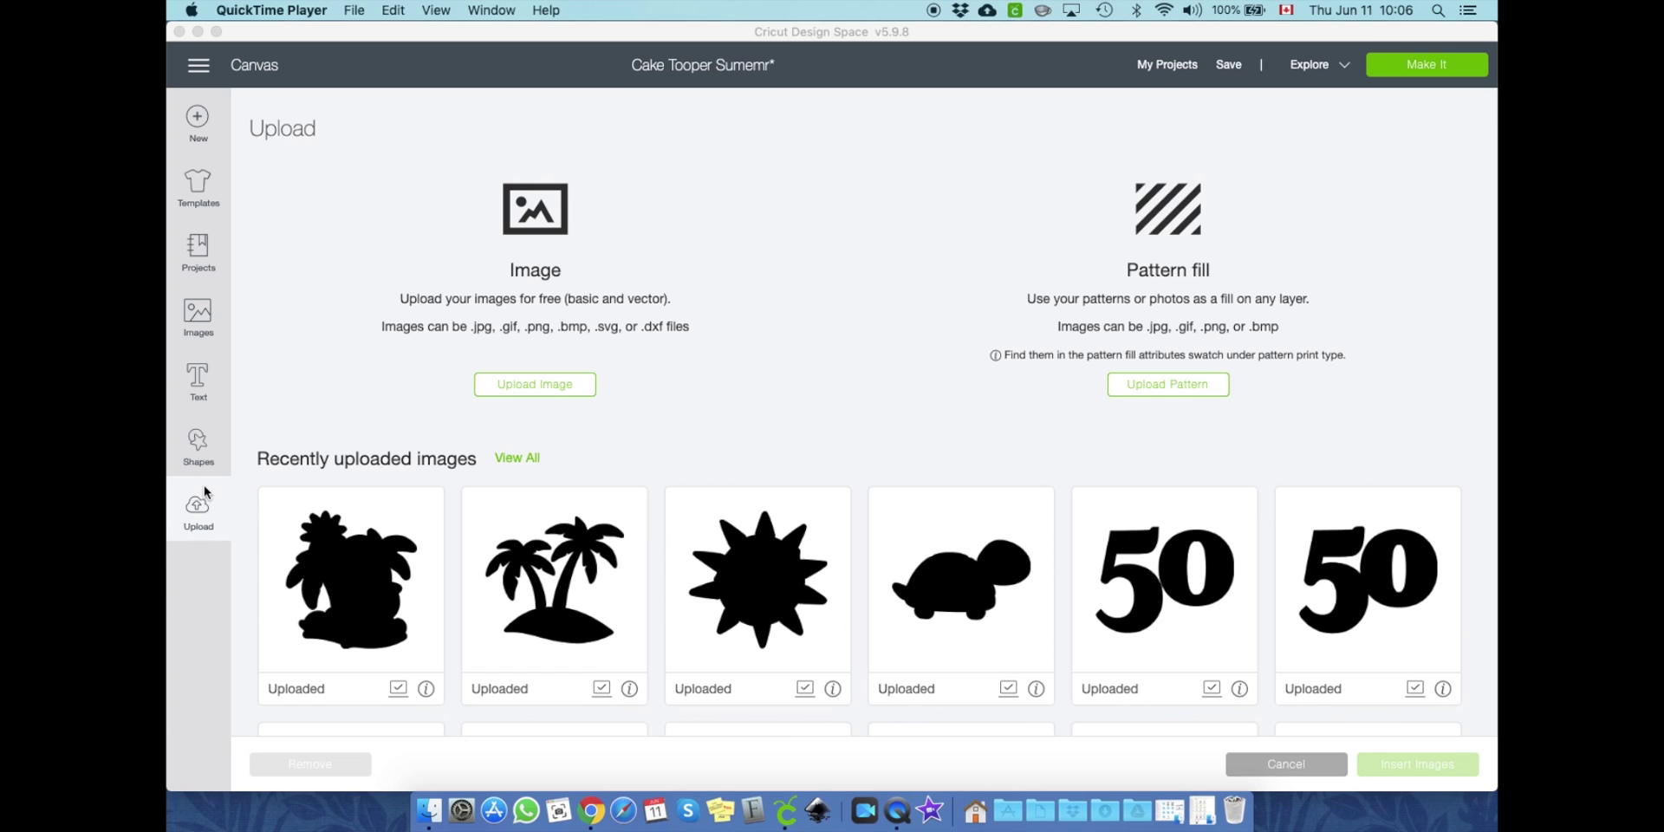
Step: In Cricut Design Space, upload Palm Trees.svg from the Desktop and save it under the image name Palm Trees
left_click(518, 395)
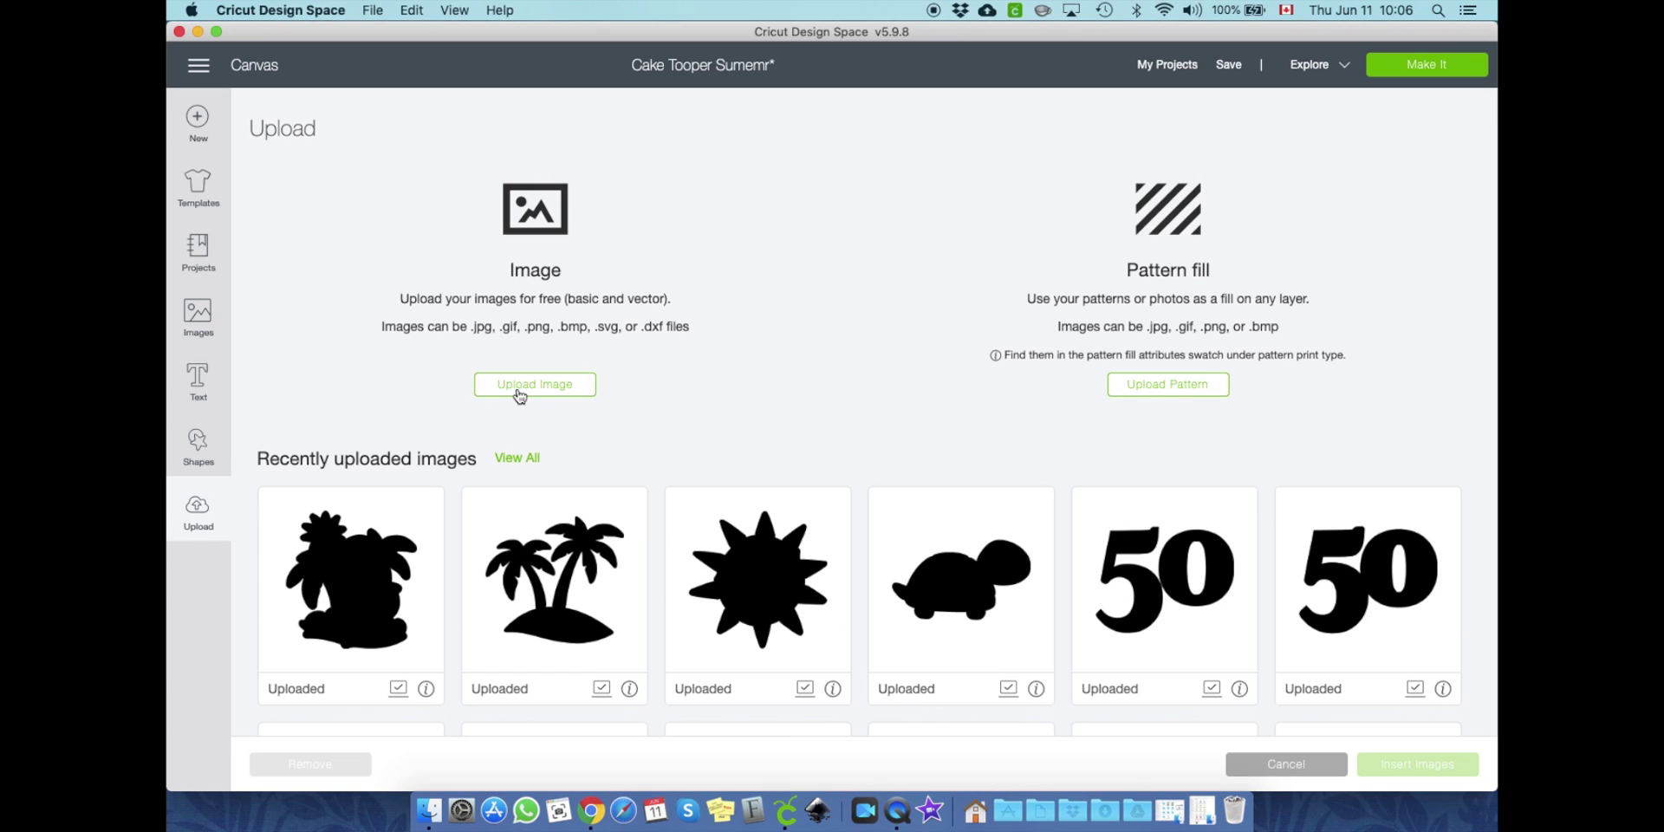
left_click(539, 386)
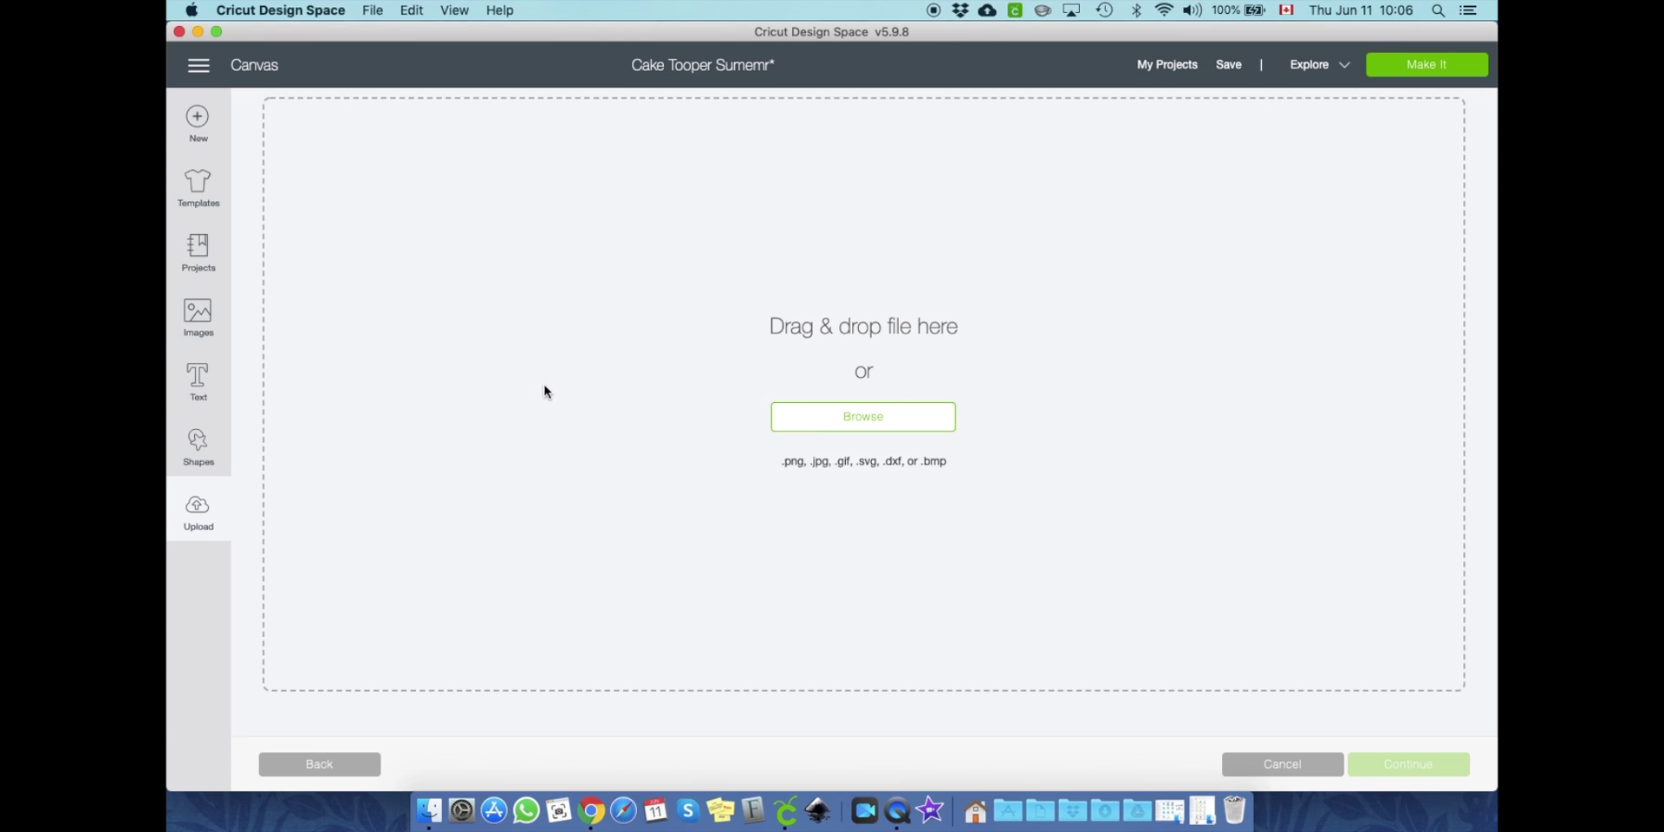
left_click(873, 426)
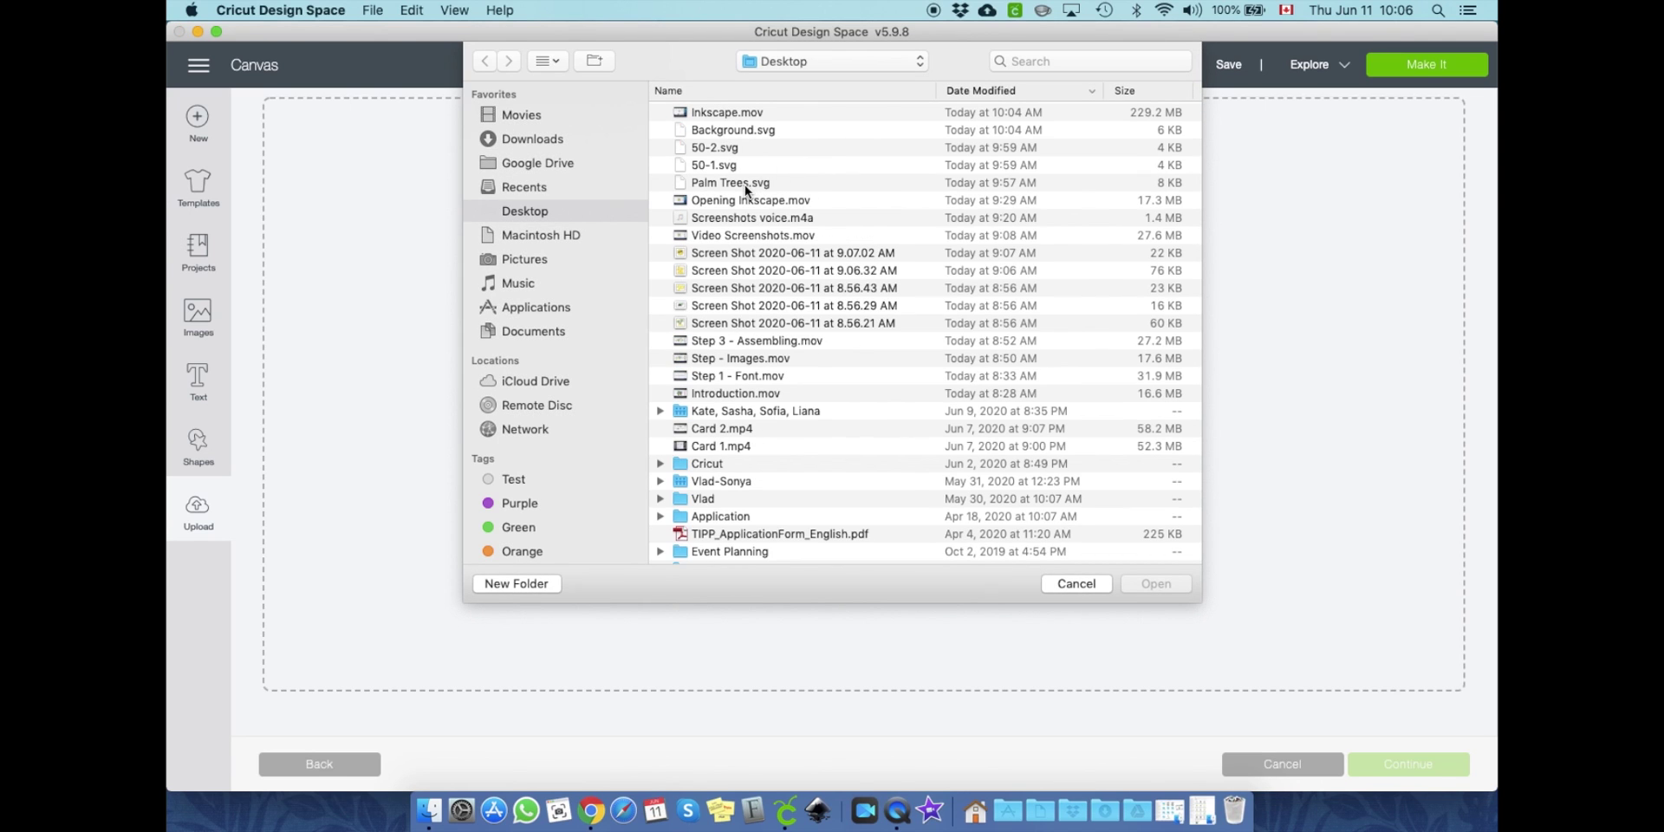
left_click(746, 184)
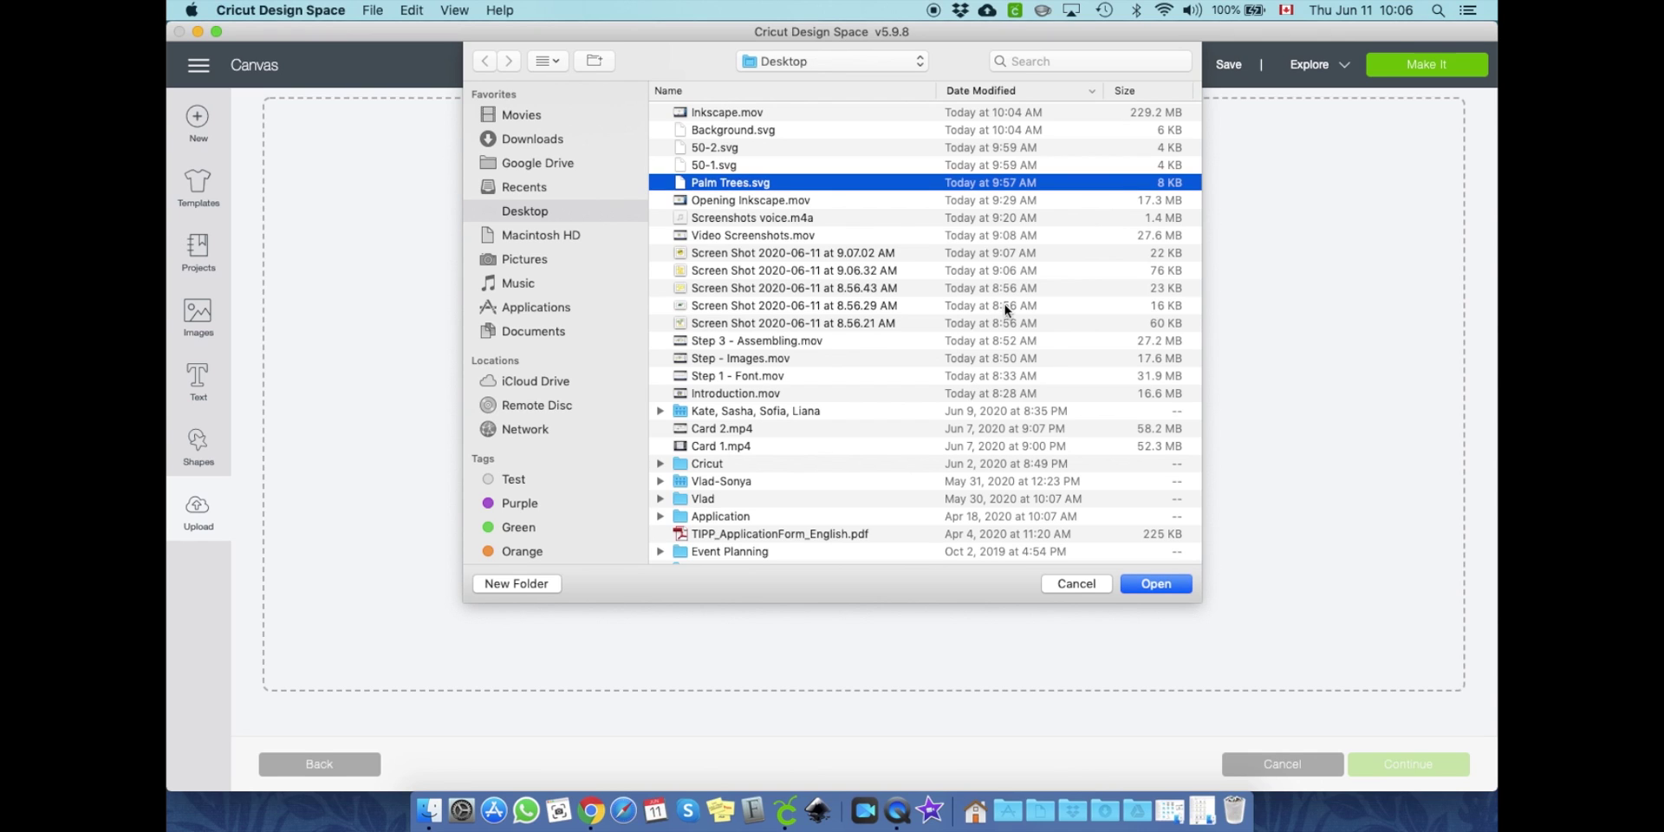
left_click(1155, 586)
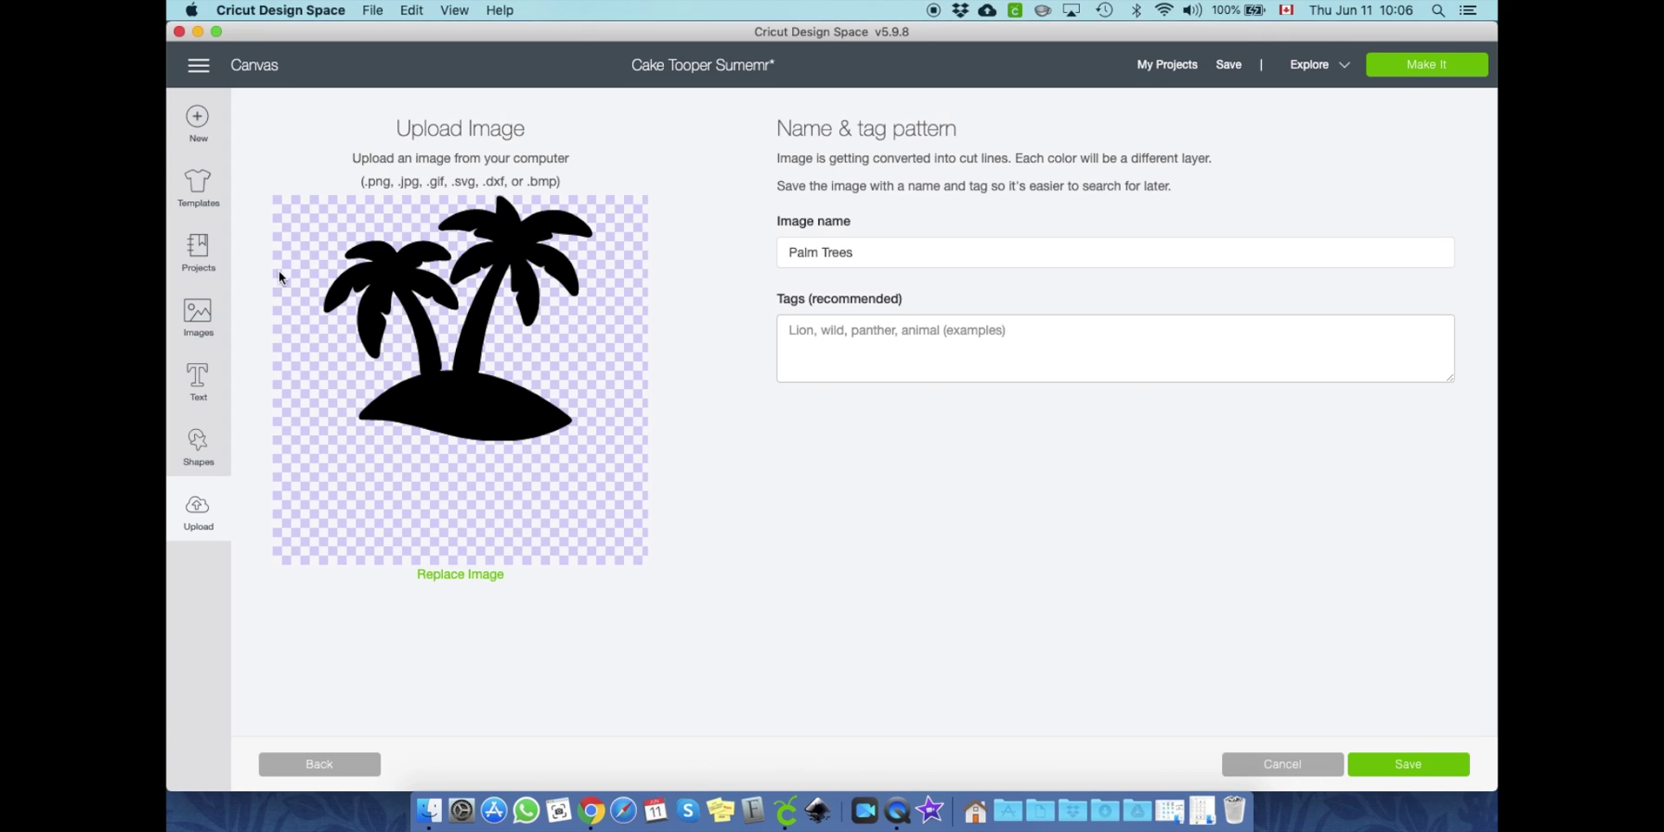
left_click(1399, 766)
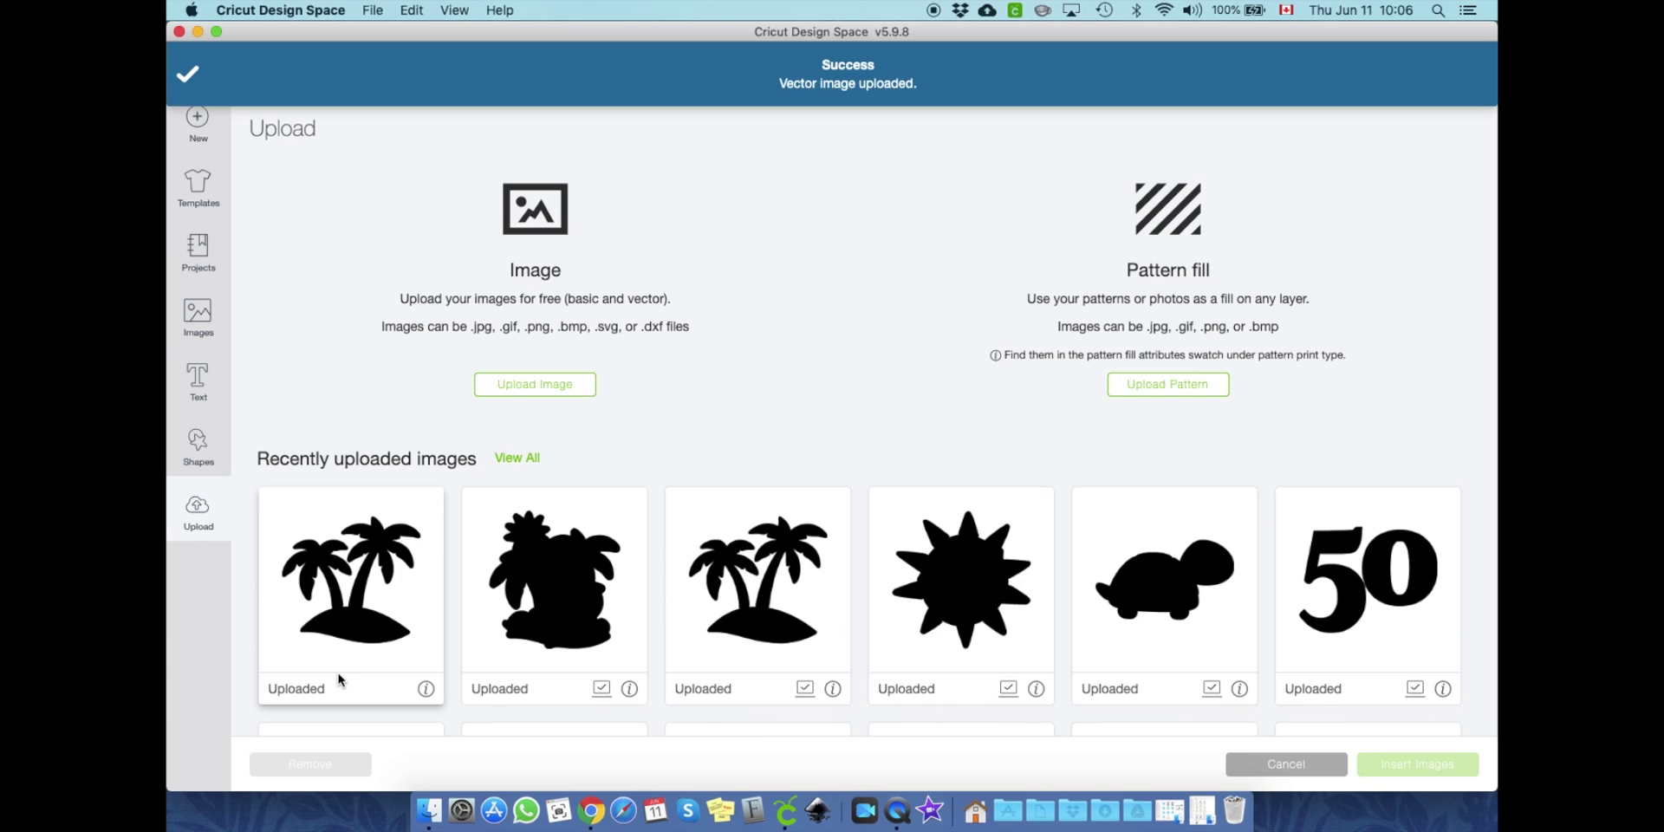
Step: Insert the uploaded scene background, the older palm trees, sun, turtle and both 50 silhouettes into the project
left_click(537, 607)
scroll(607, 572, "down", 2)
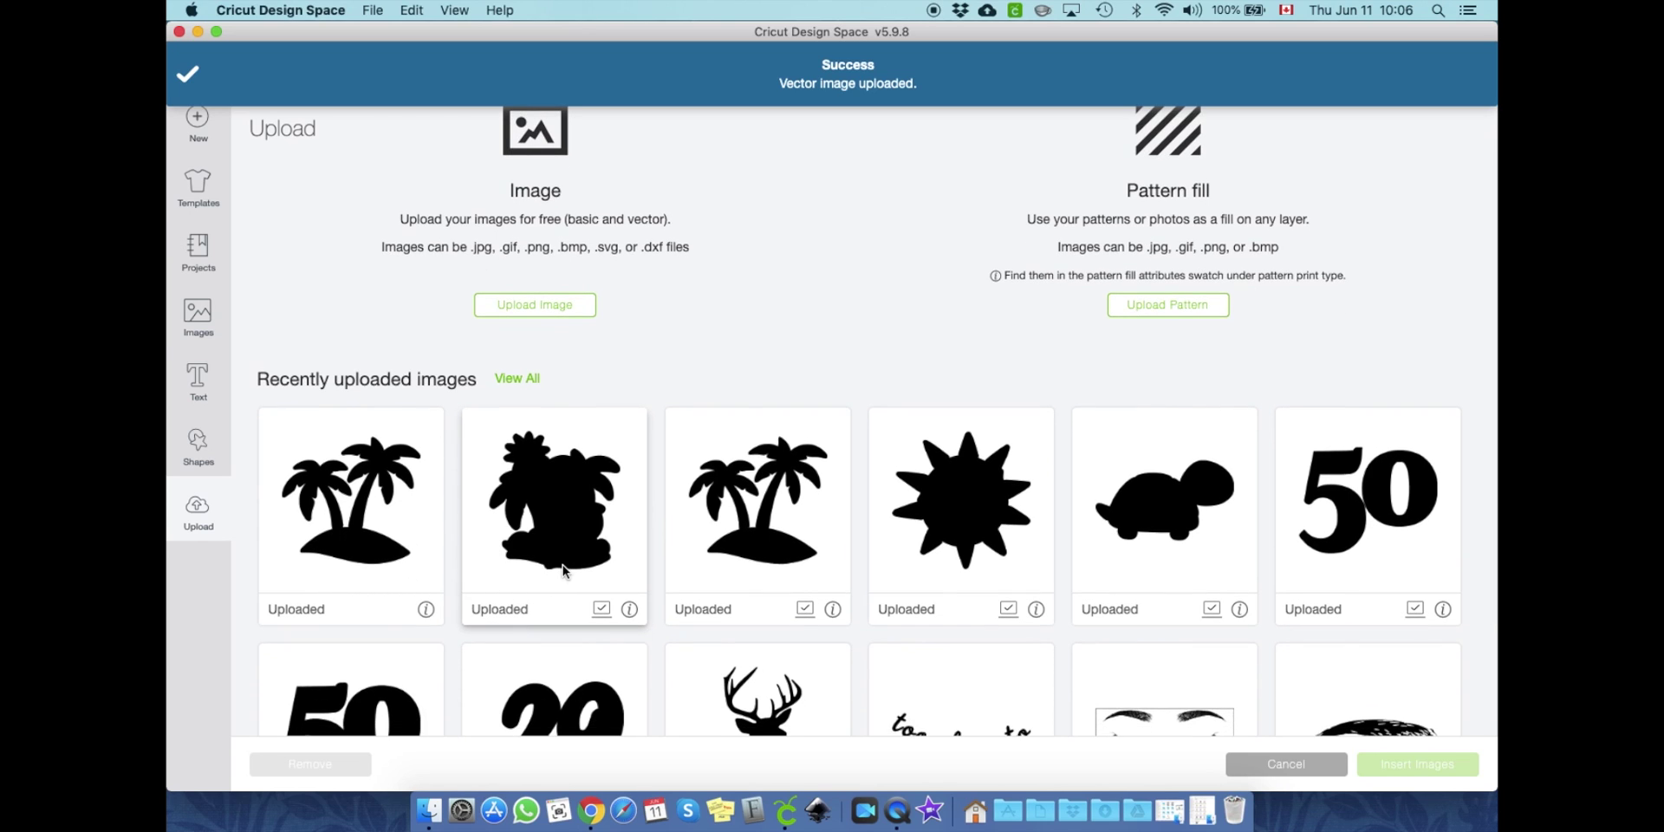
left_click(751, 544)
left_click(936, 550)
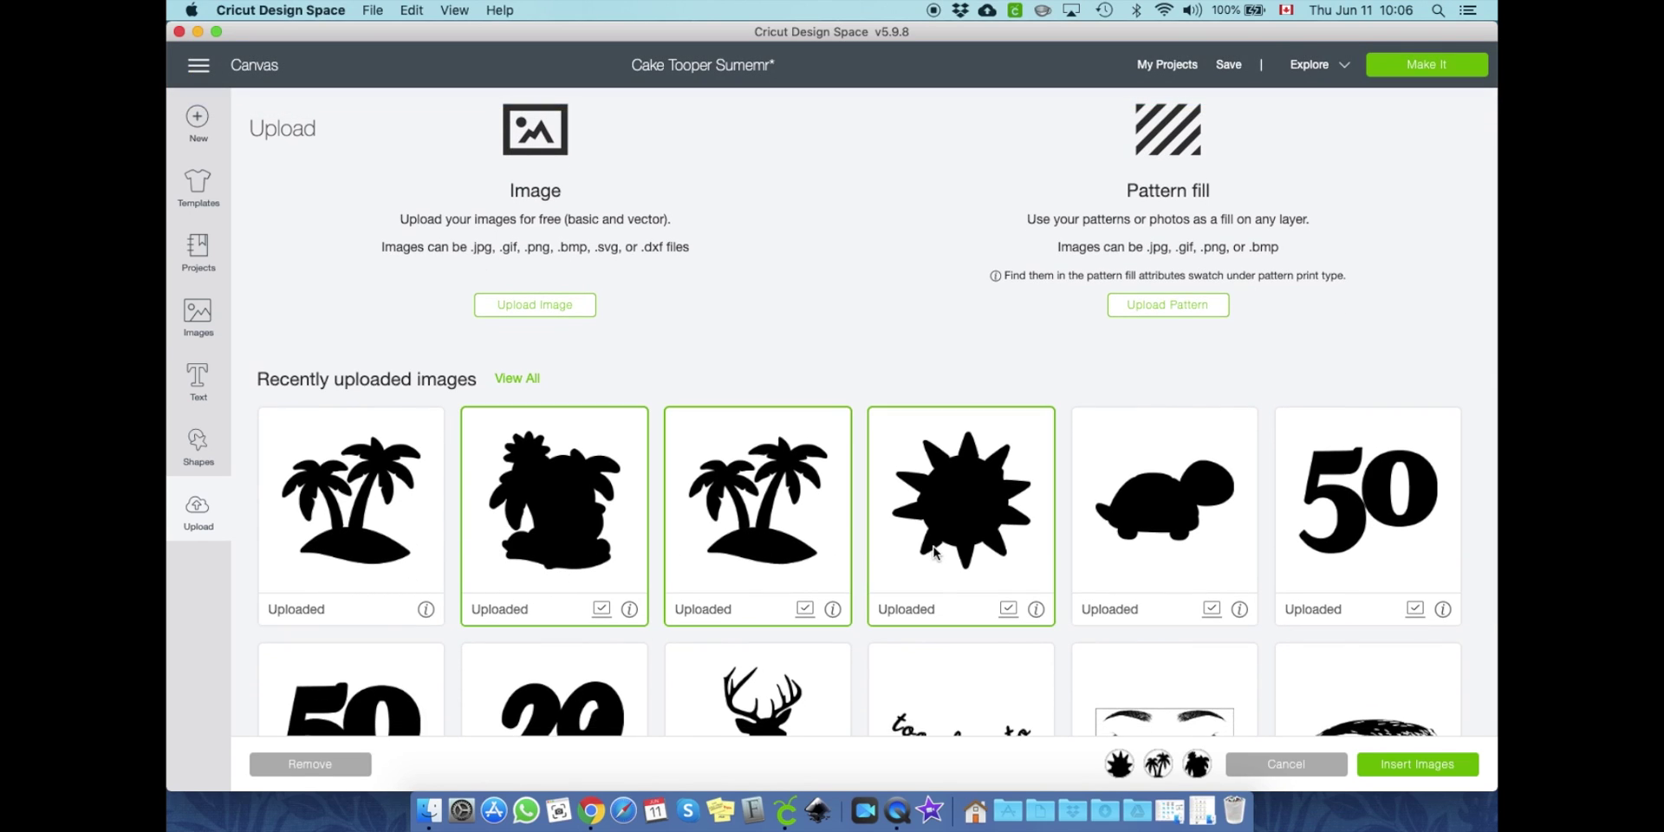
left_click(1193, 571)
left_click(1355, 552)
scroll(520, 527, "down", 2)
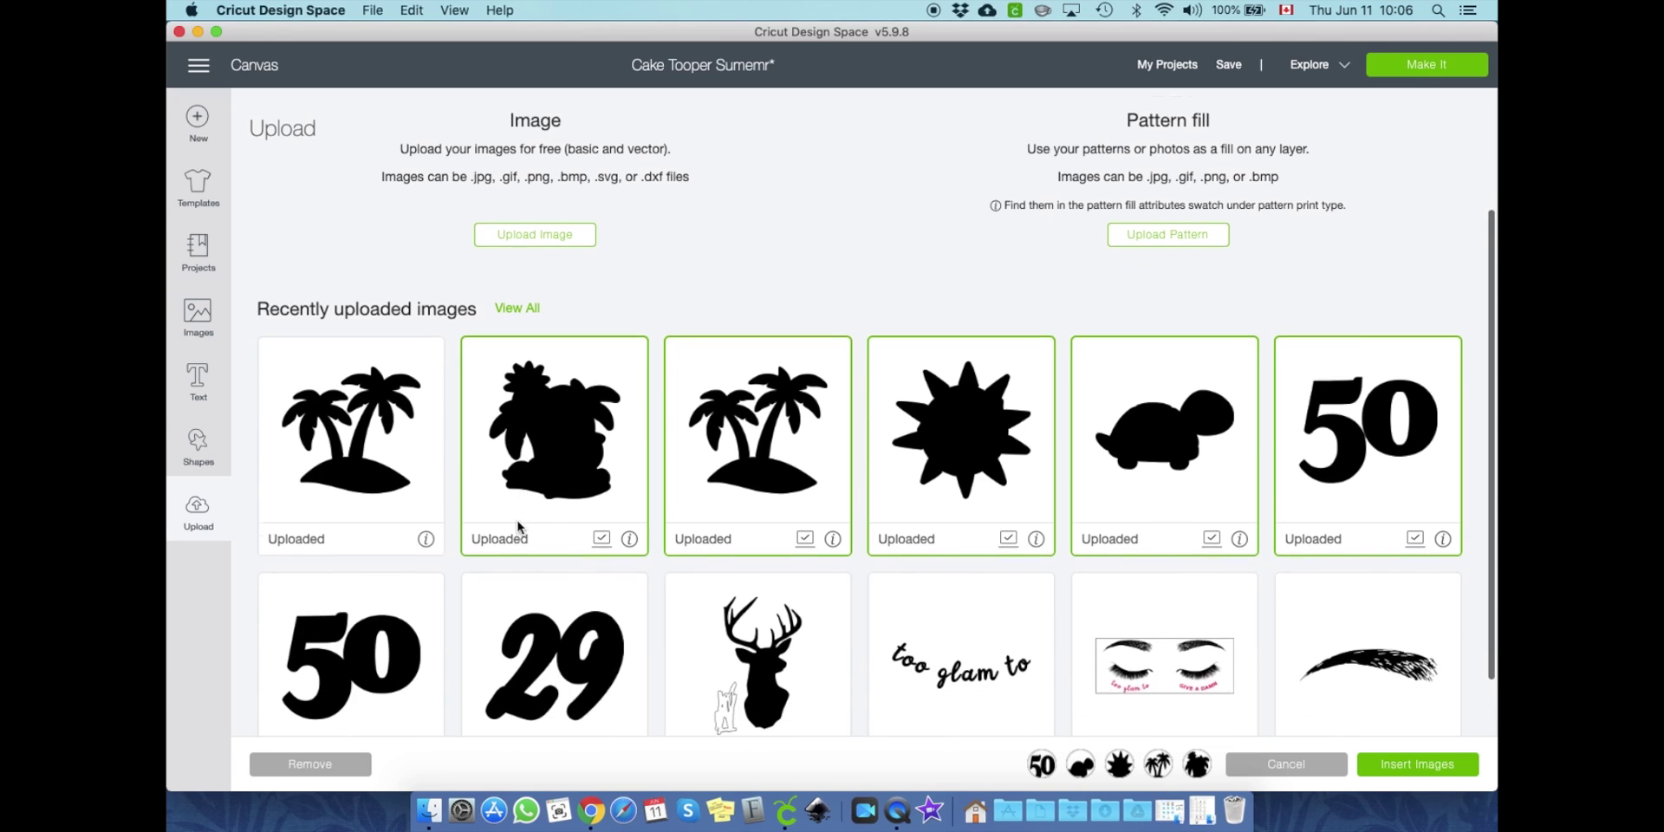
left_click(379, 607)
scroll(379, 607, "up", 4)
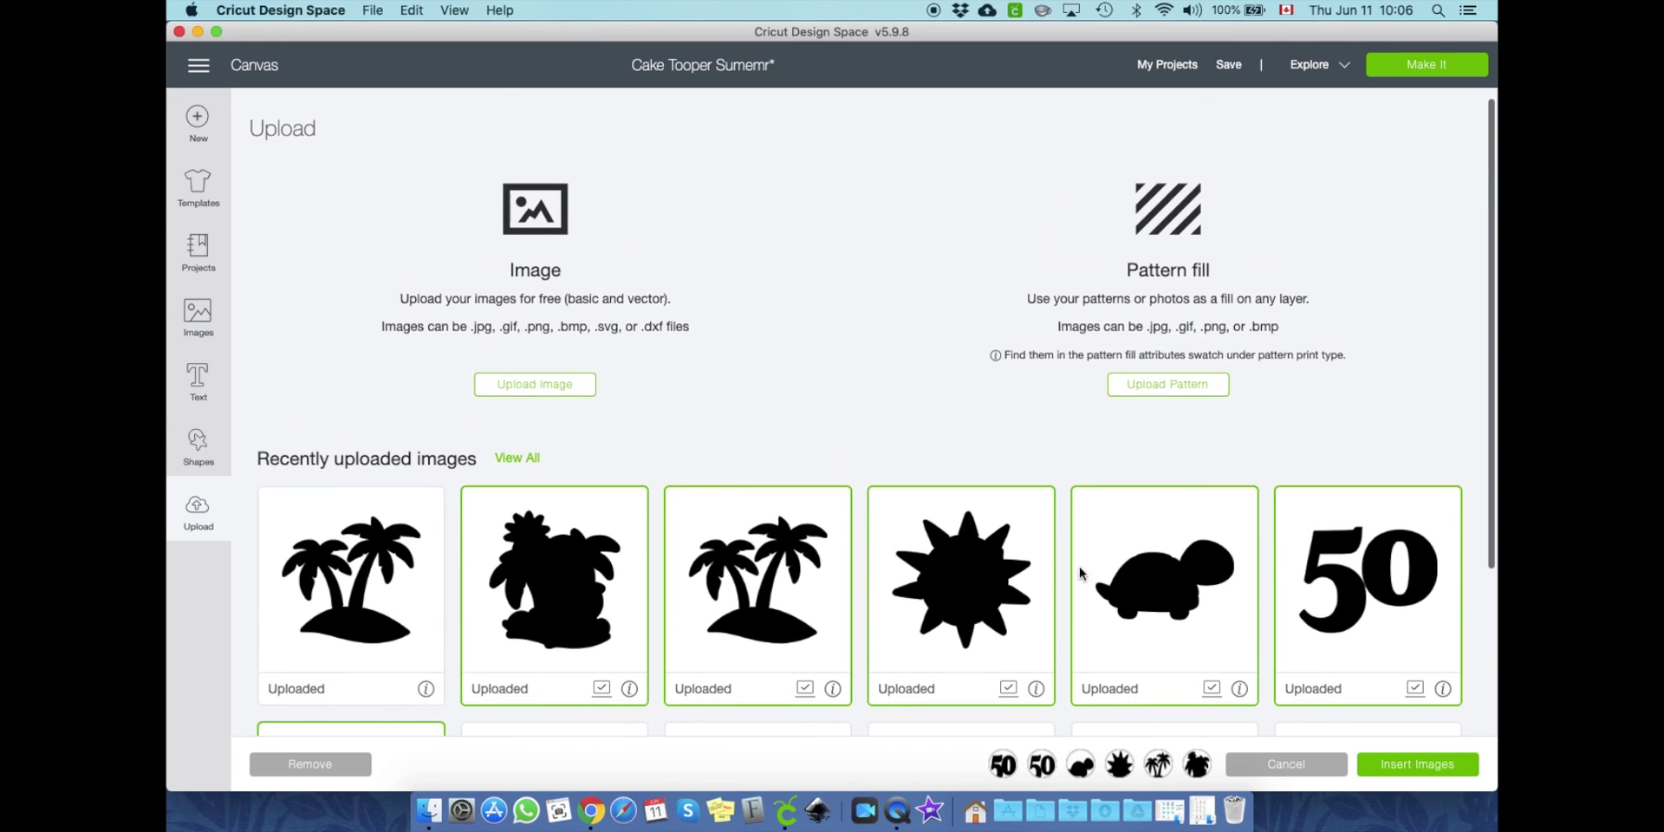
left_click(1408, 765)
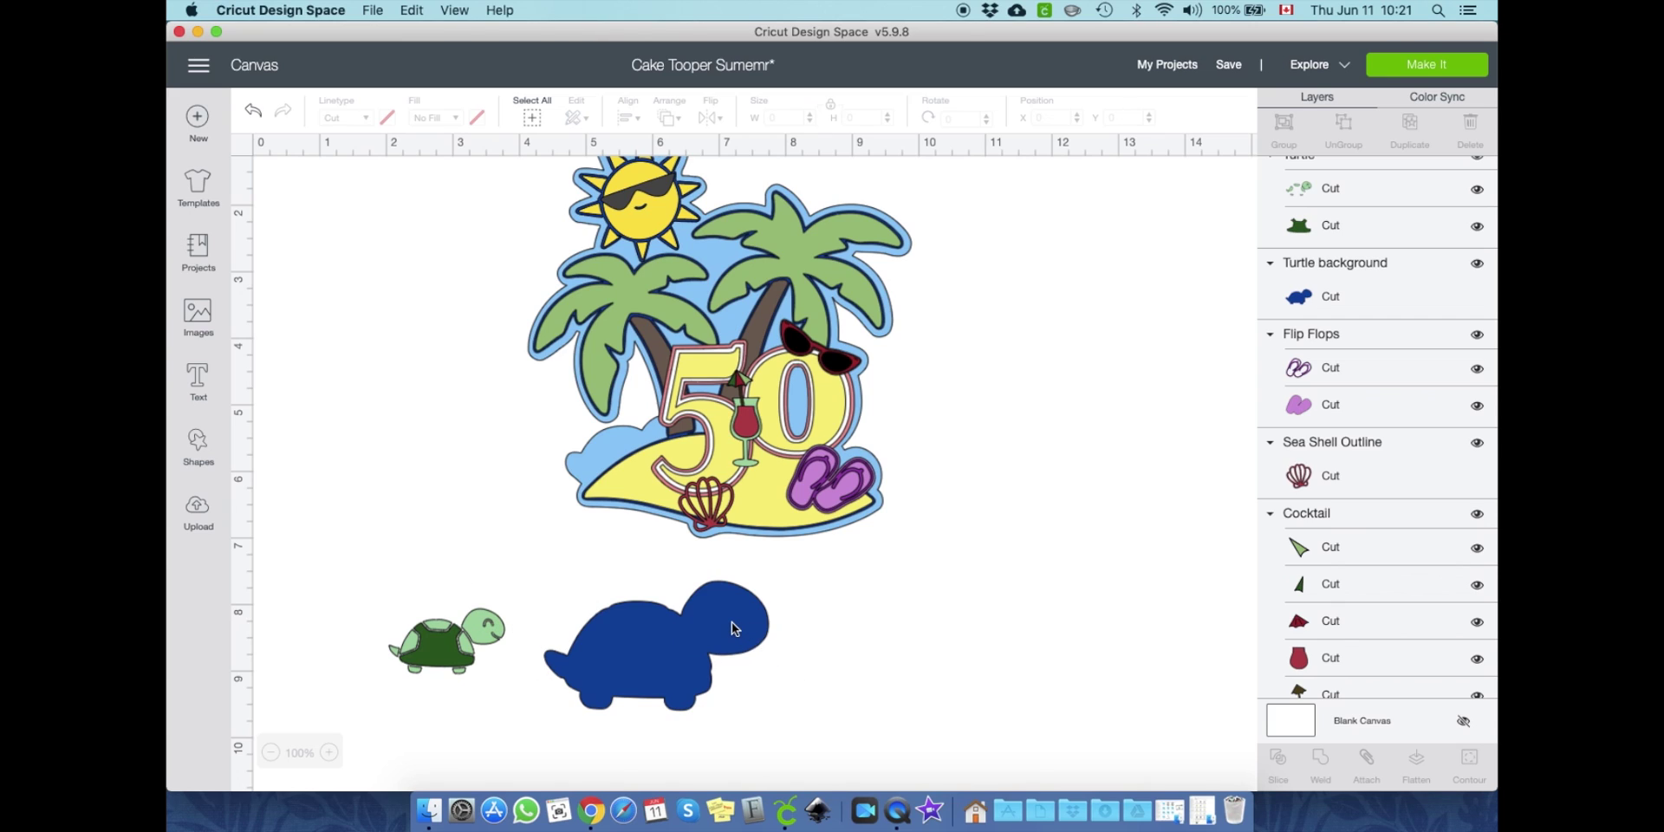
Step: Shrink the blue turtle background to about 1.708 by 0.986 inches and center it with the green turtle
mouse_move(693, 666)
left_mouse_down()
mouse_move(640, 663)
mouse_move(492, 526)
mouse_move(675, 656)
left_mouse_up()
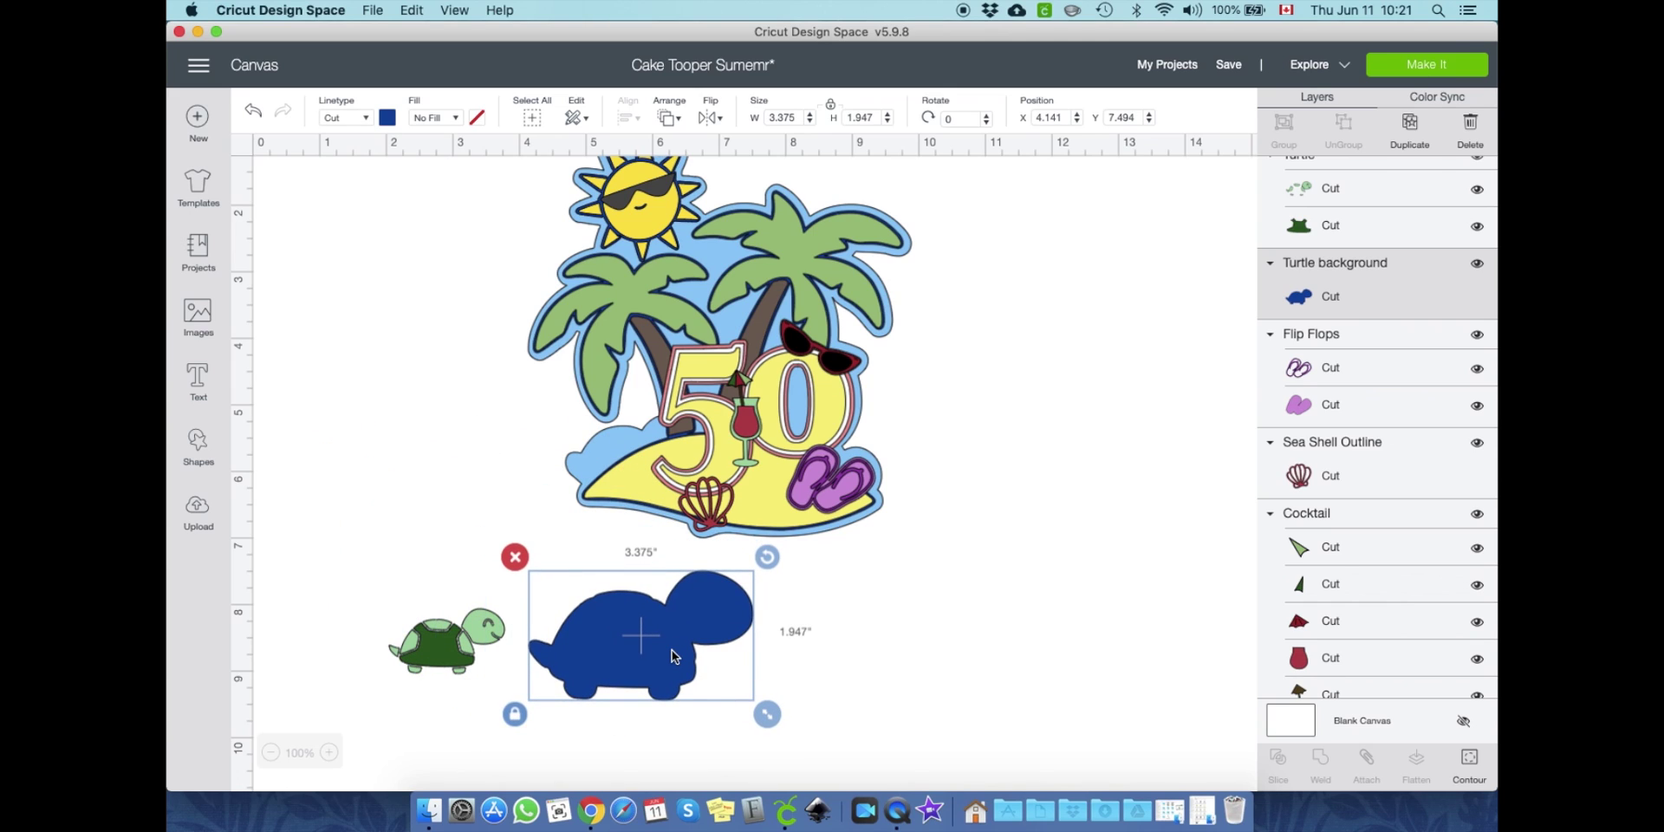
left_click_drag(674, 656, 511, 693)
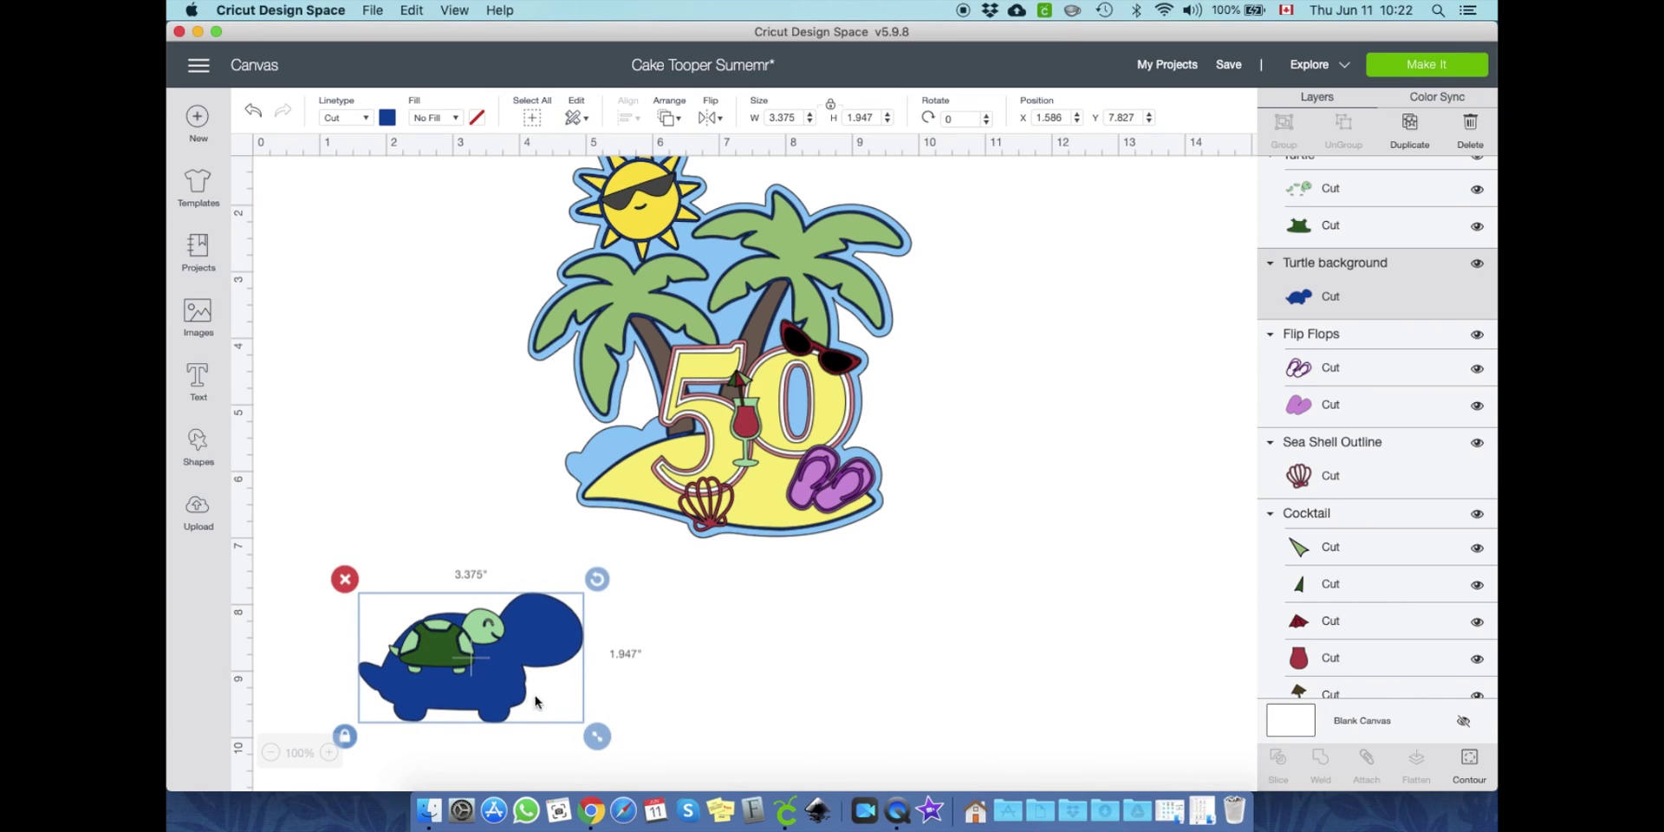
left_click_drag(598, 738, 534, 695)
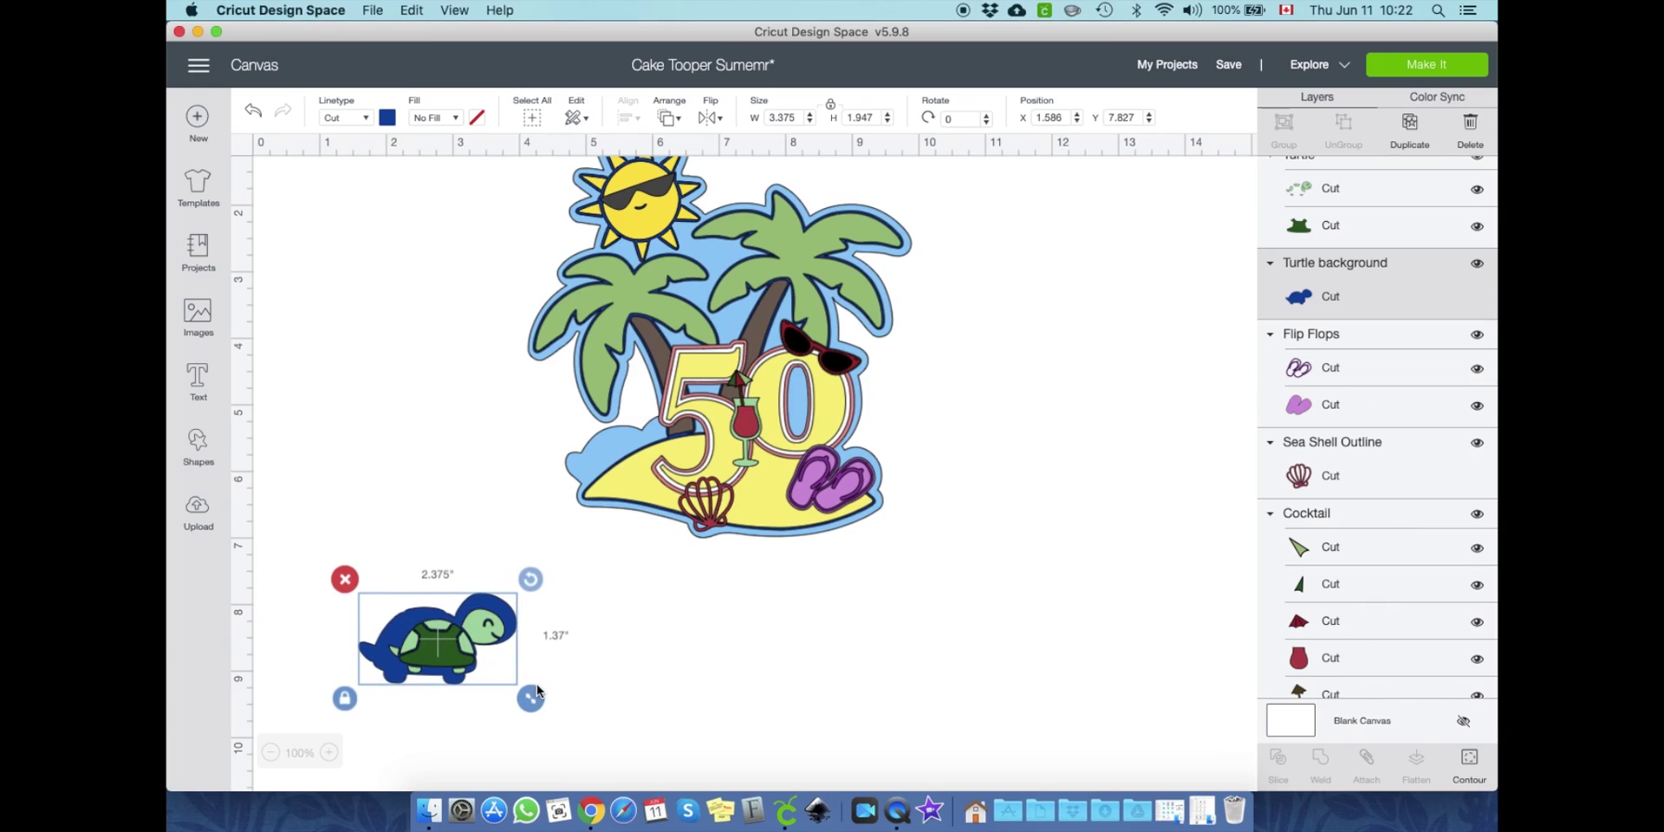
left_click_drag(372, 652, 396, 649)
left_click_drag(552, 696, 503, 702)
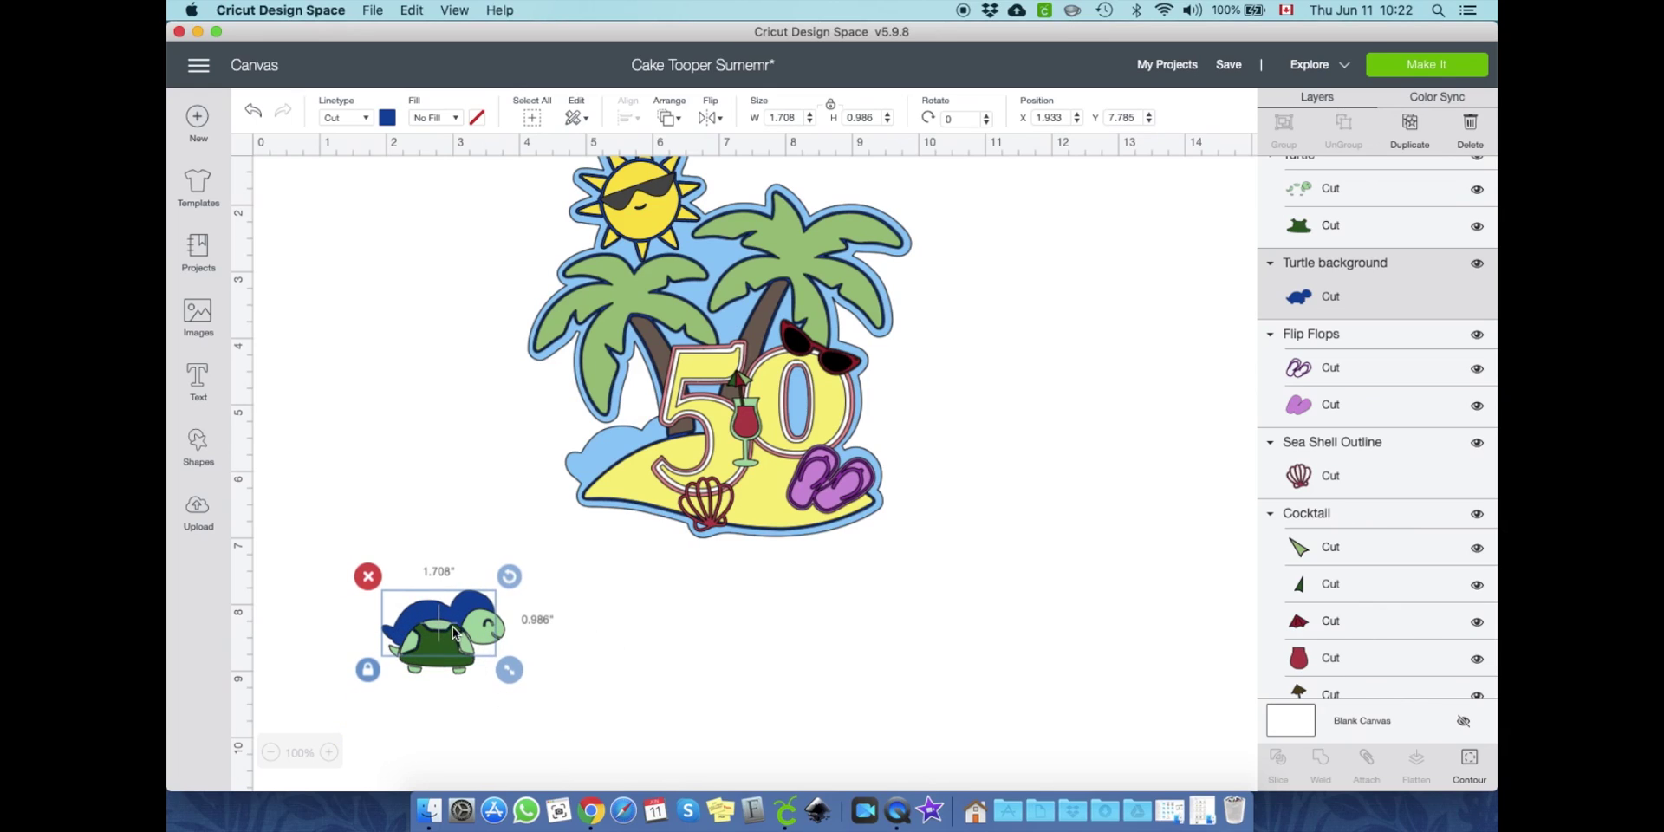
left_click(469, 548)
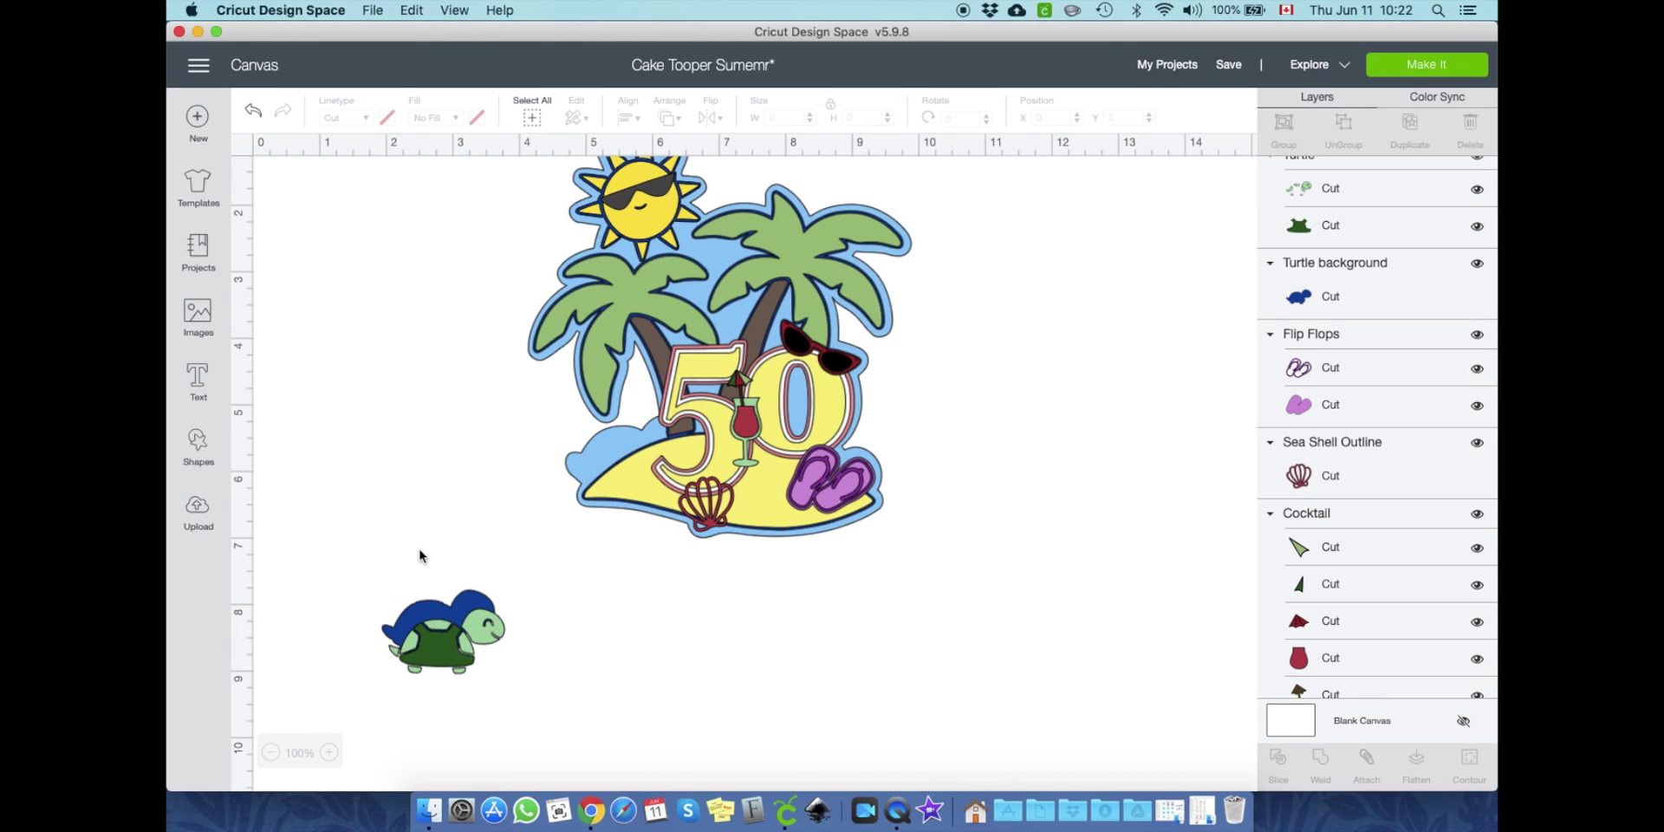
left_click_drag(403, 552, 453, 697)
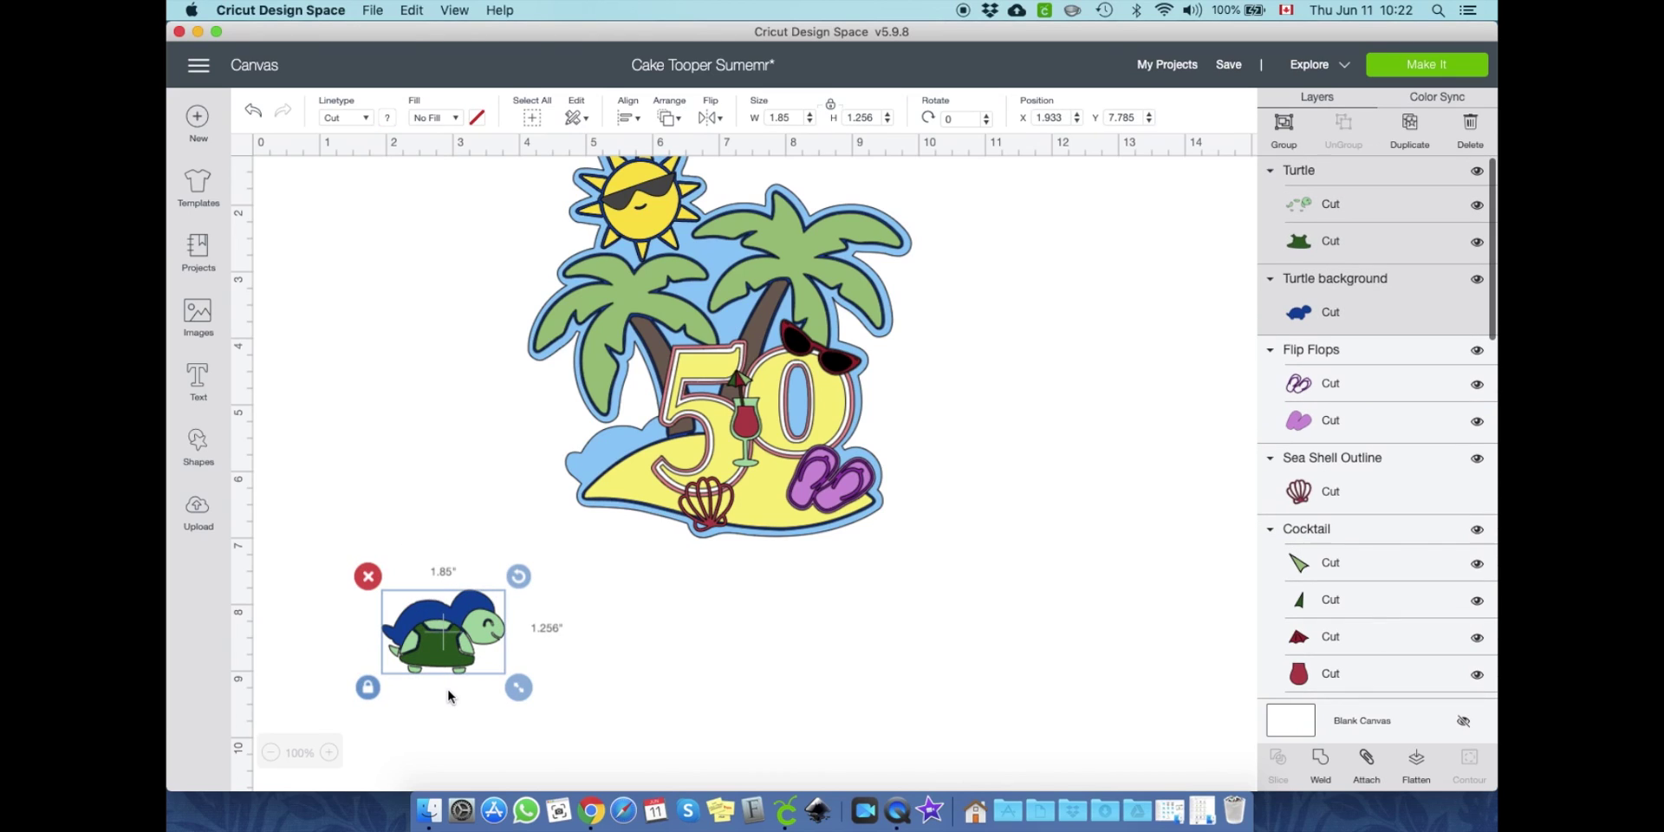
left_click(629, 117)
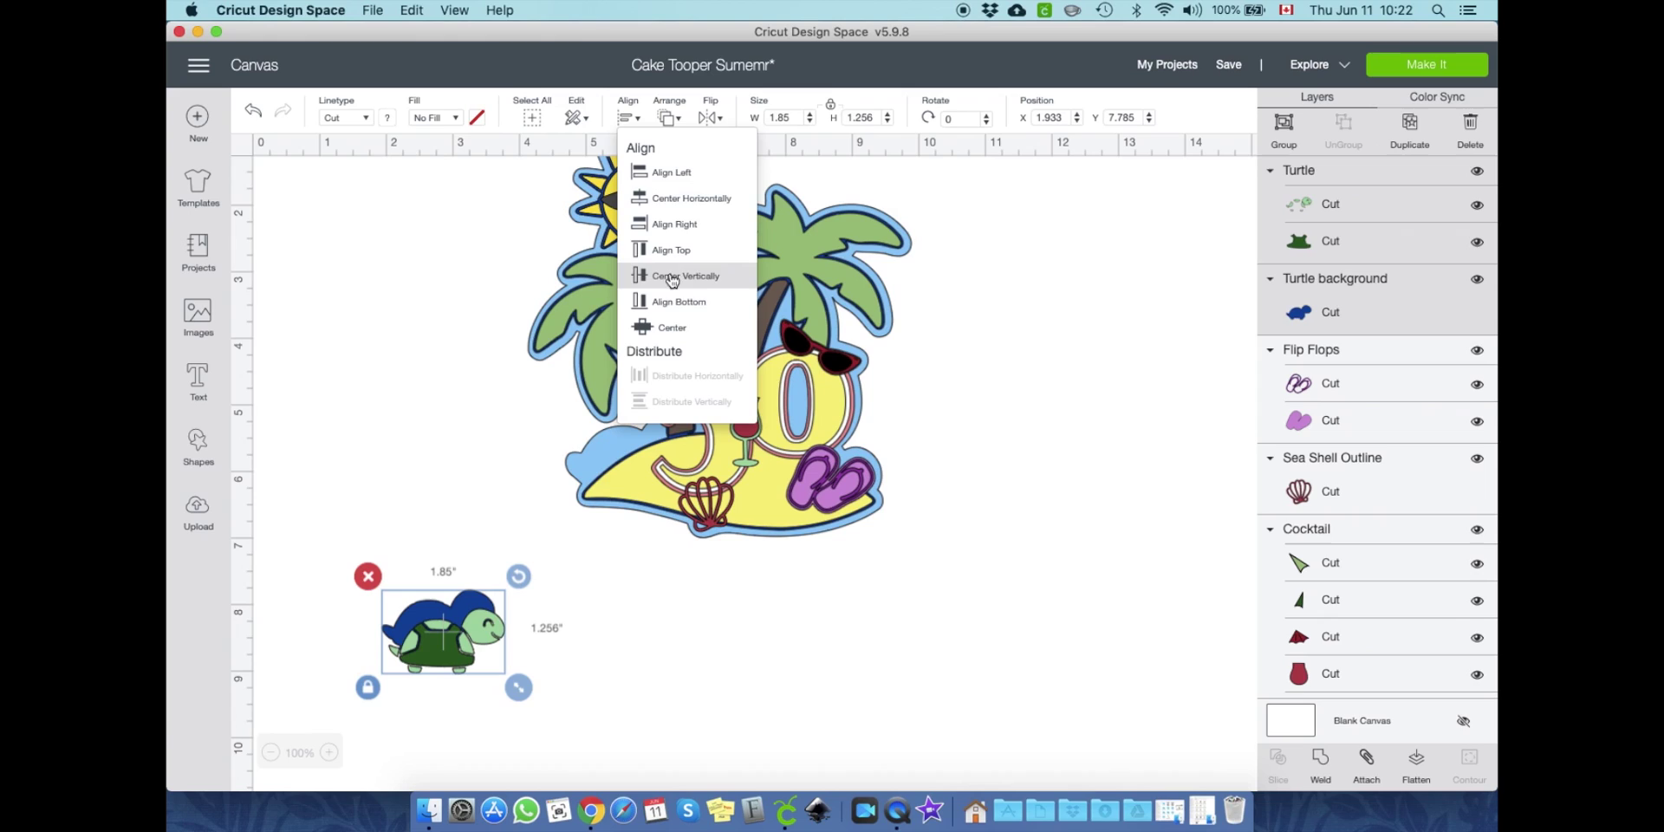
left_click(673, 322)
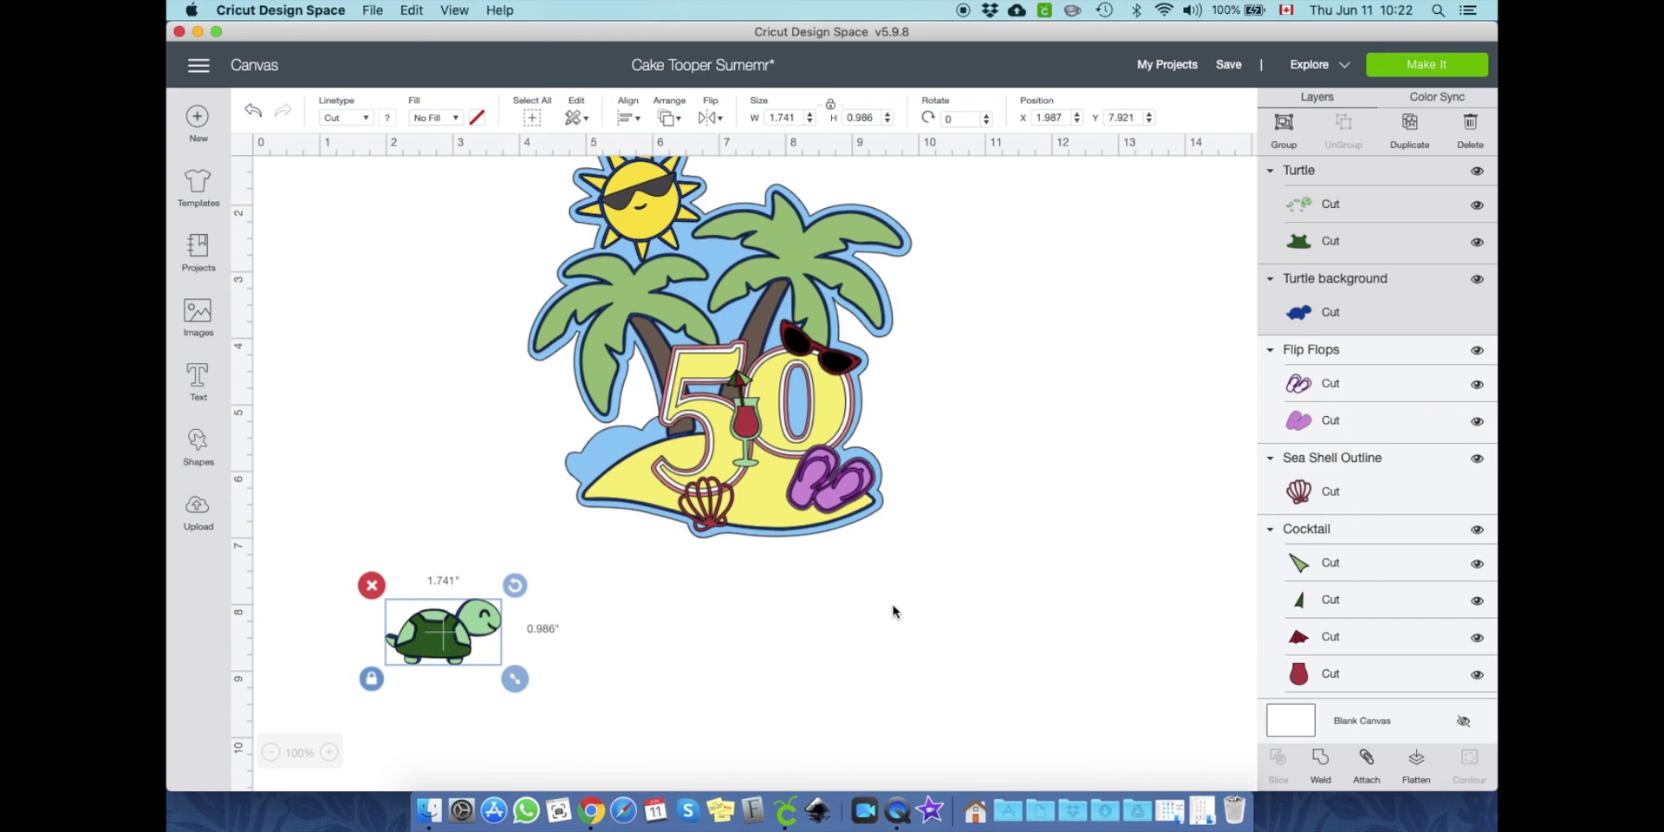
Step: Enlarge the turtle background to about 1.958 by 1.13 inches and center it with the turtle again
left_click(1381, 330)
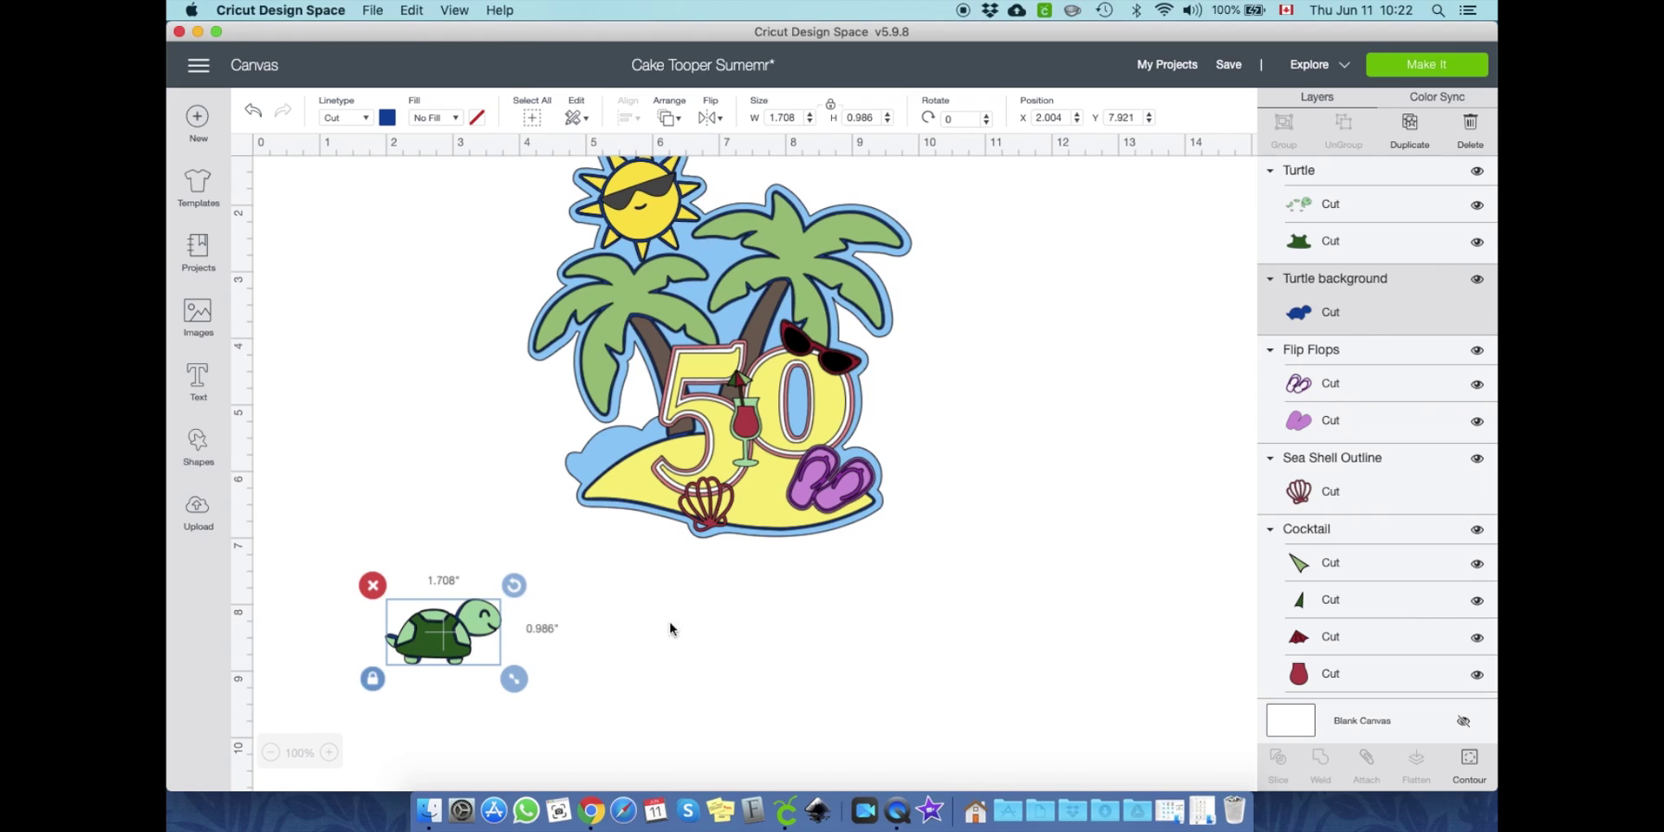
left_click_drag(514, 680, 301, 587)
left_click(616, 694)
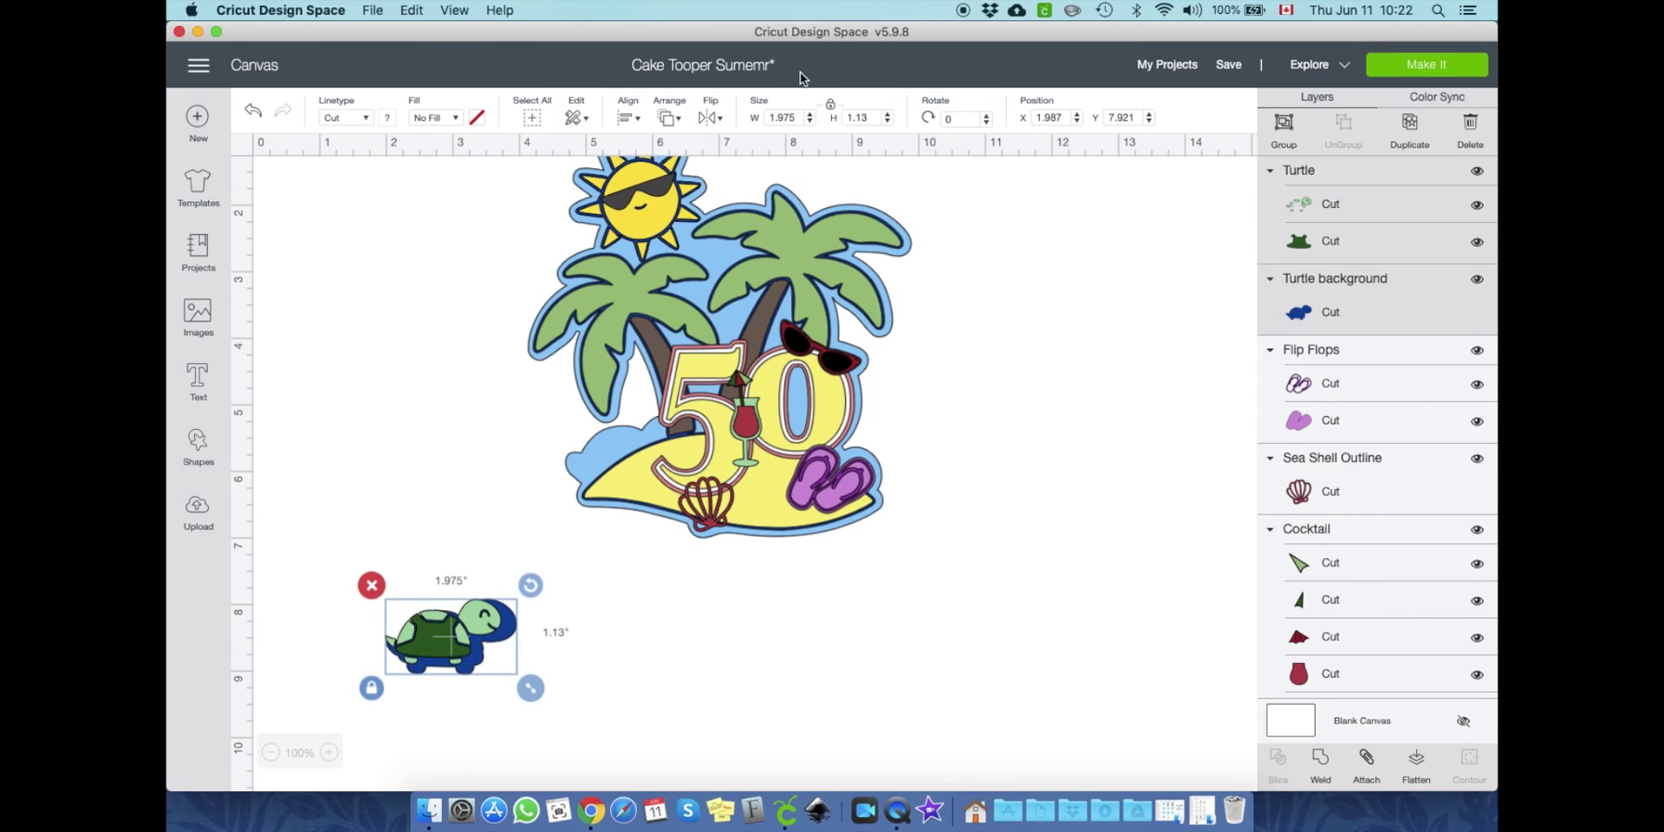
left_click(668, 120)
left_click(628, 117)
left_click(657, 327)
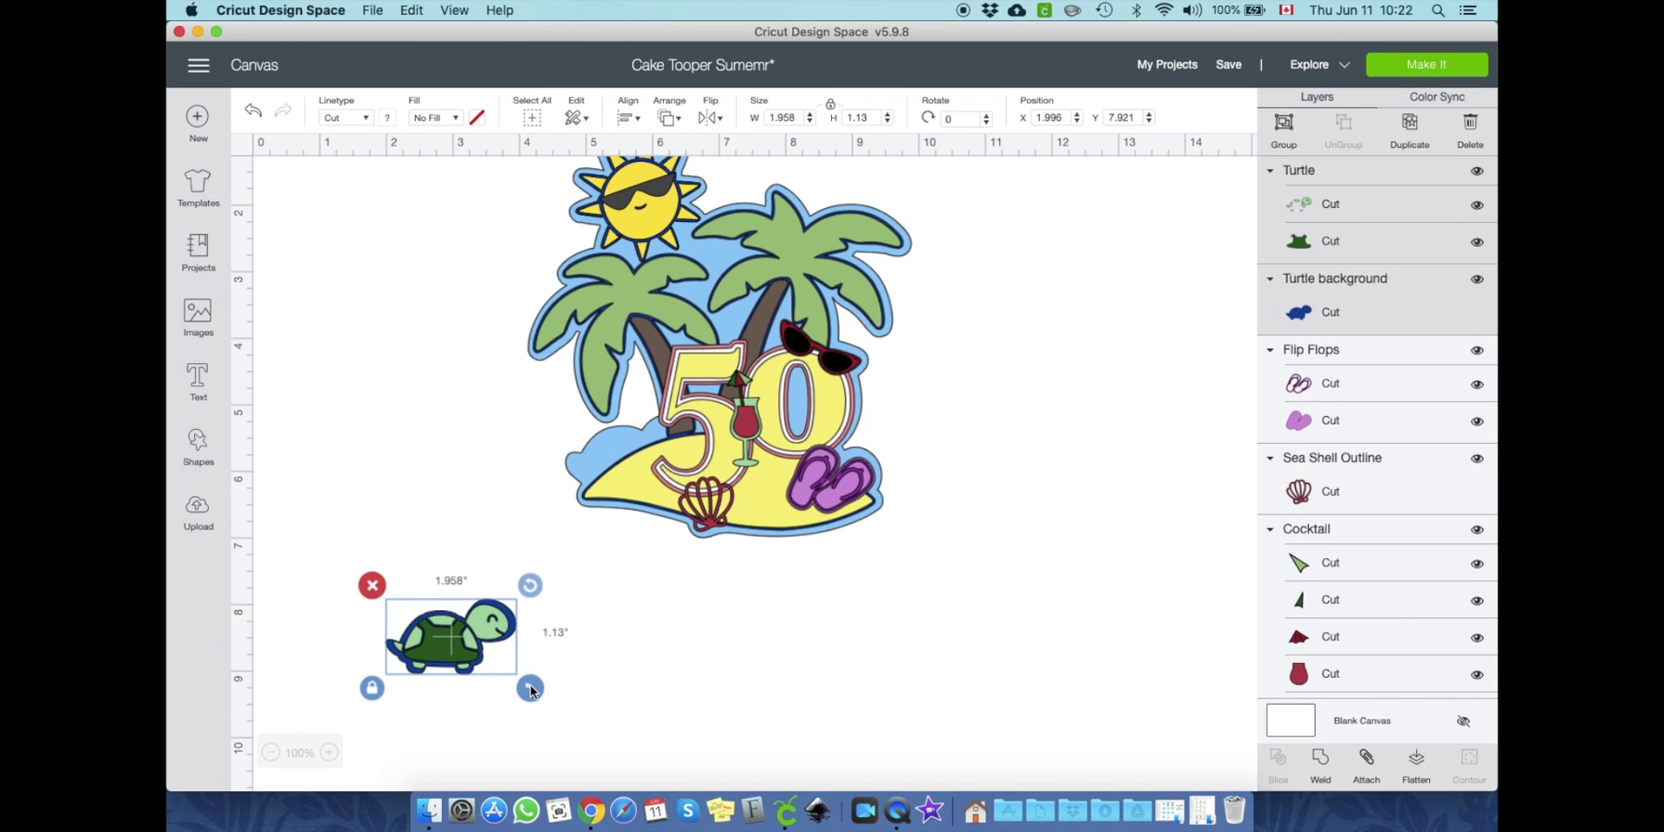
Step: Try scaling the turtle and its background together to about 1.82 by 1.05 inches, and try the turtle alone on the island
left_click_drag(531, 690, 522, 686)
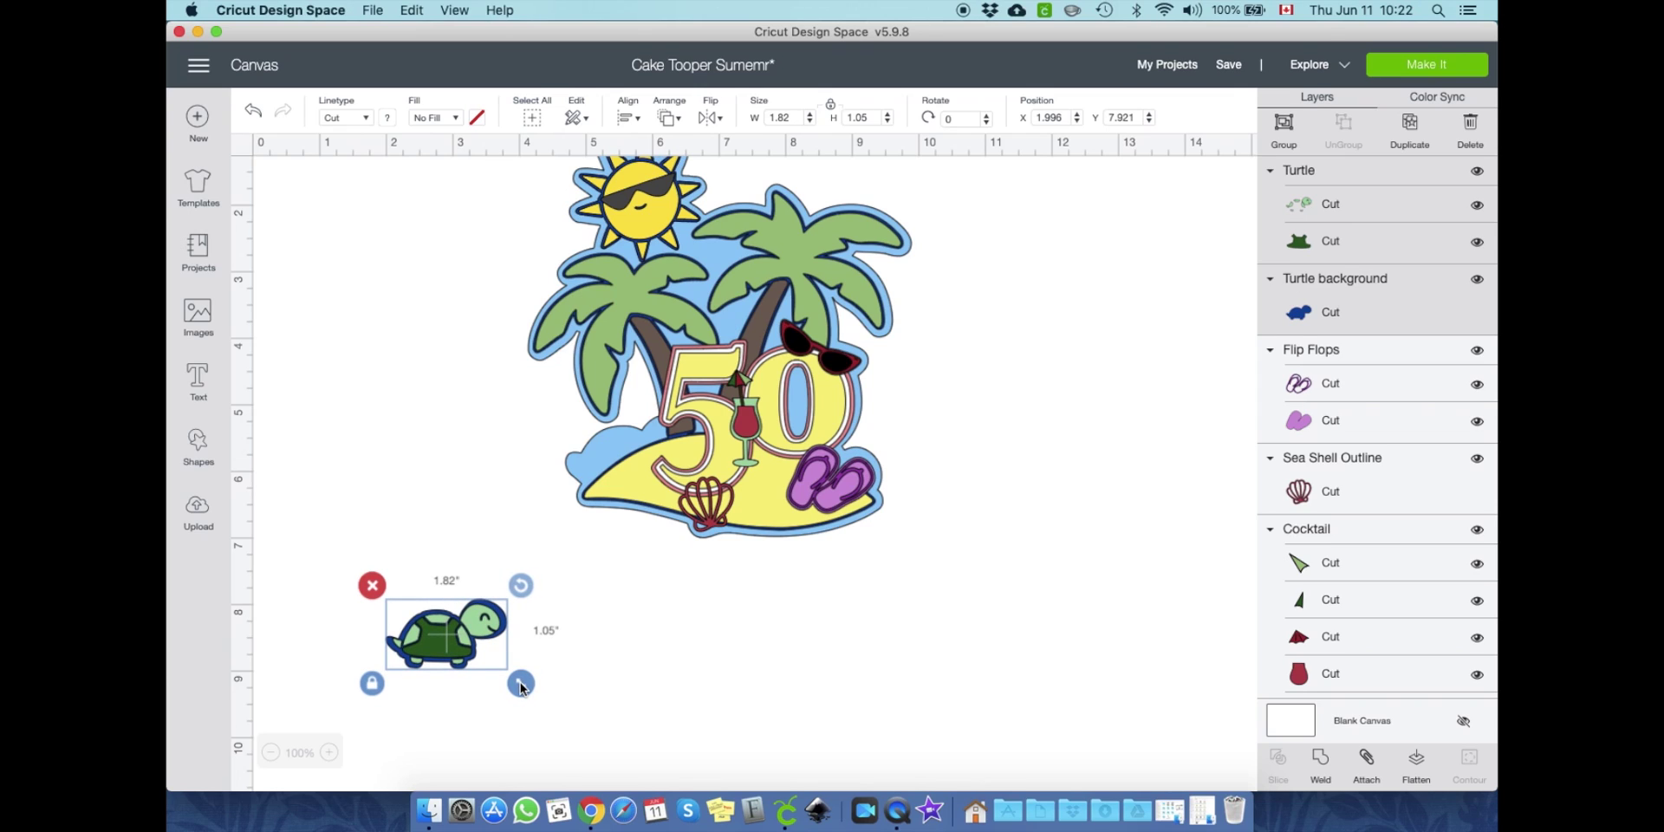
left_click(518, 680)
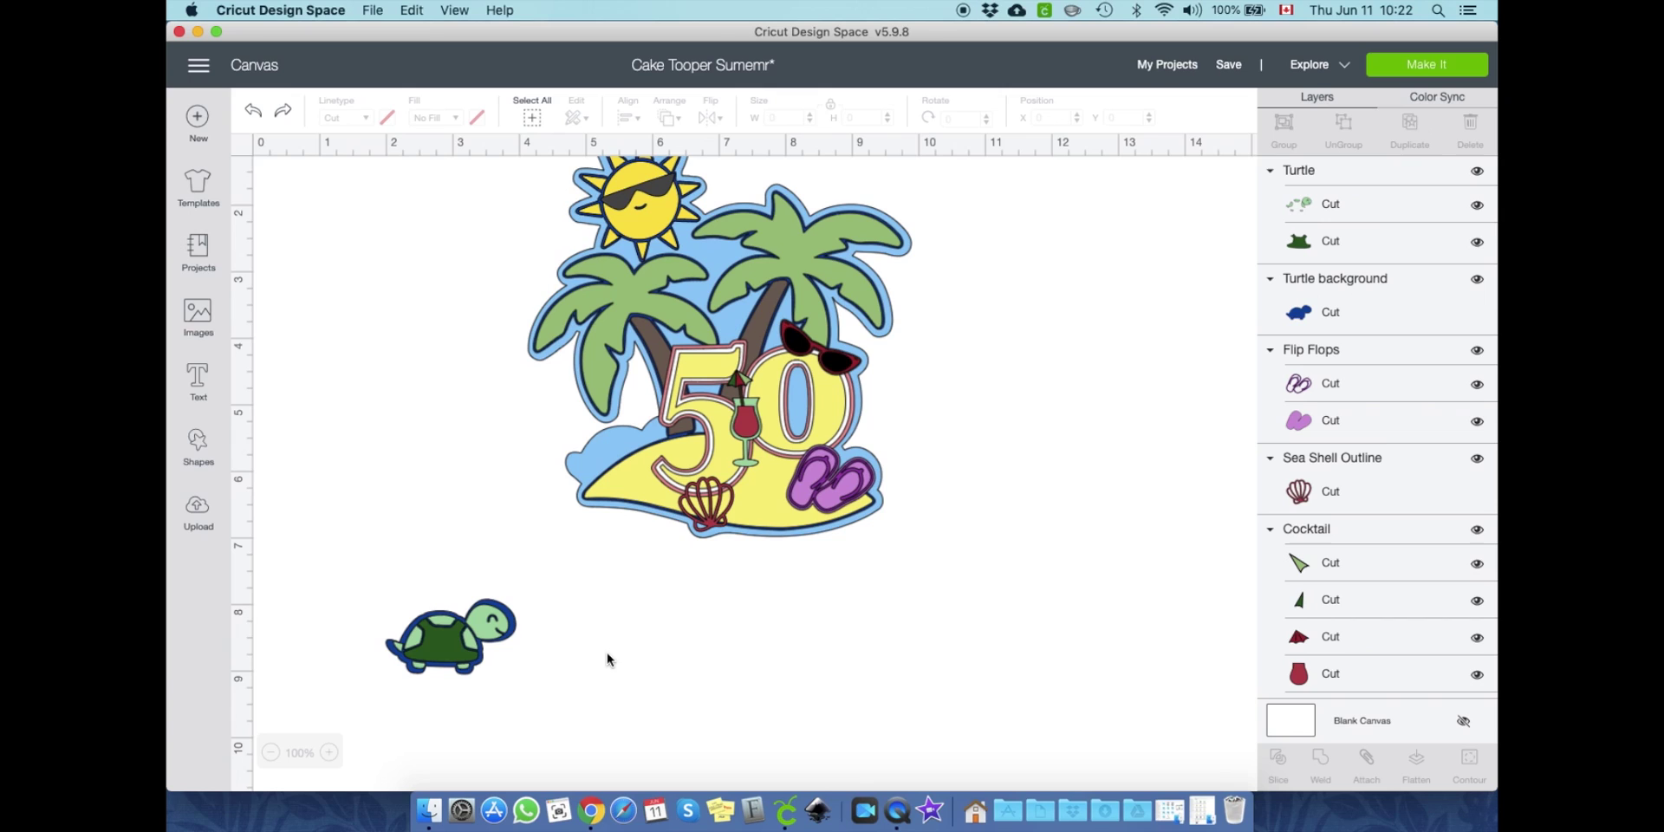
left_click_drag(438, 646, 619, 472)
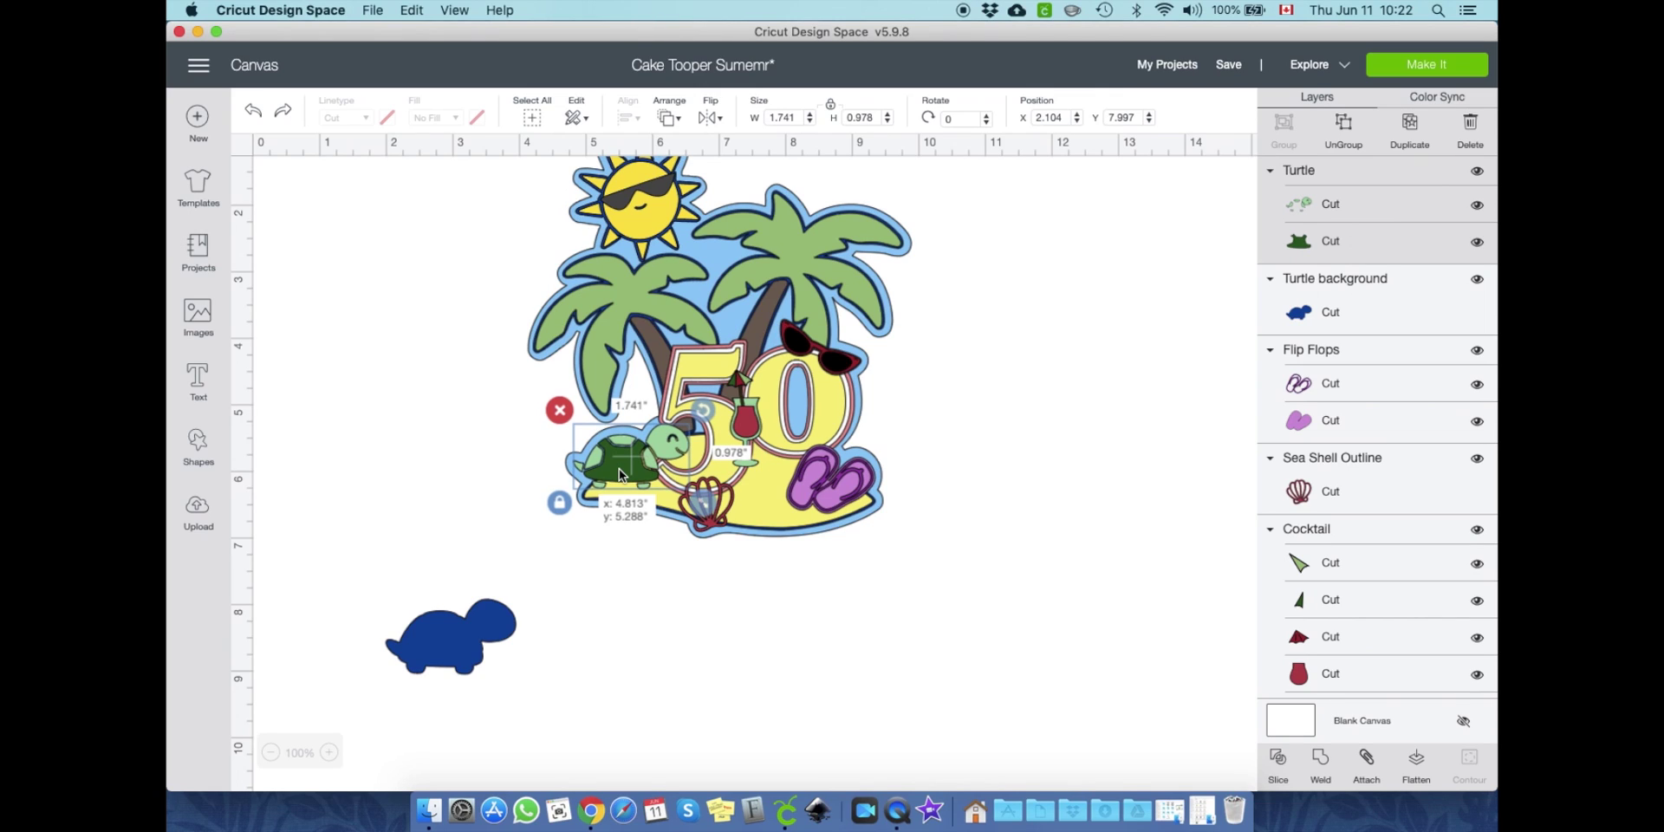
left_click_drag(619, 468, 452, 681)
Step: Reduce the turtle background to about 1.792 by 1.034 inches and center it with the turtle for a thin even border
left_click(1370, 326)
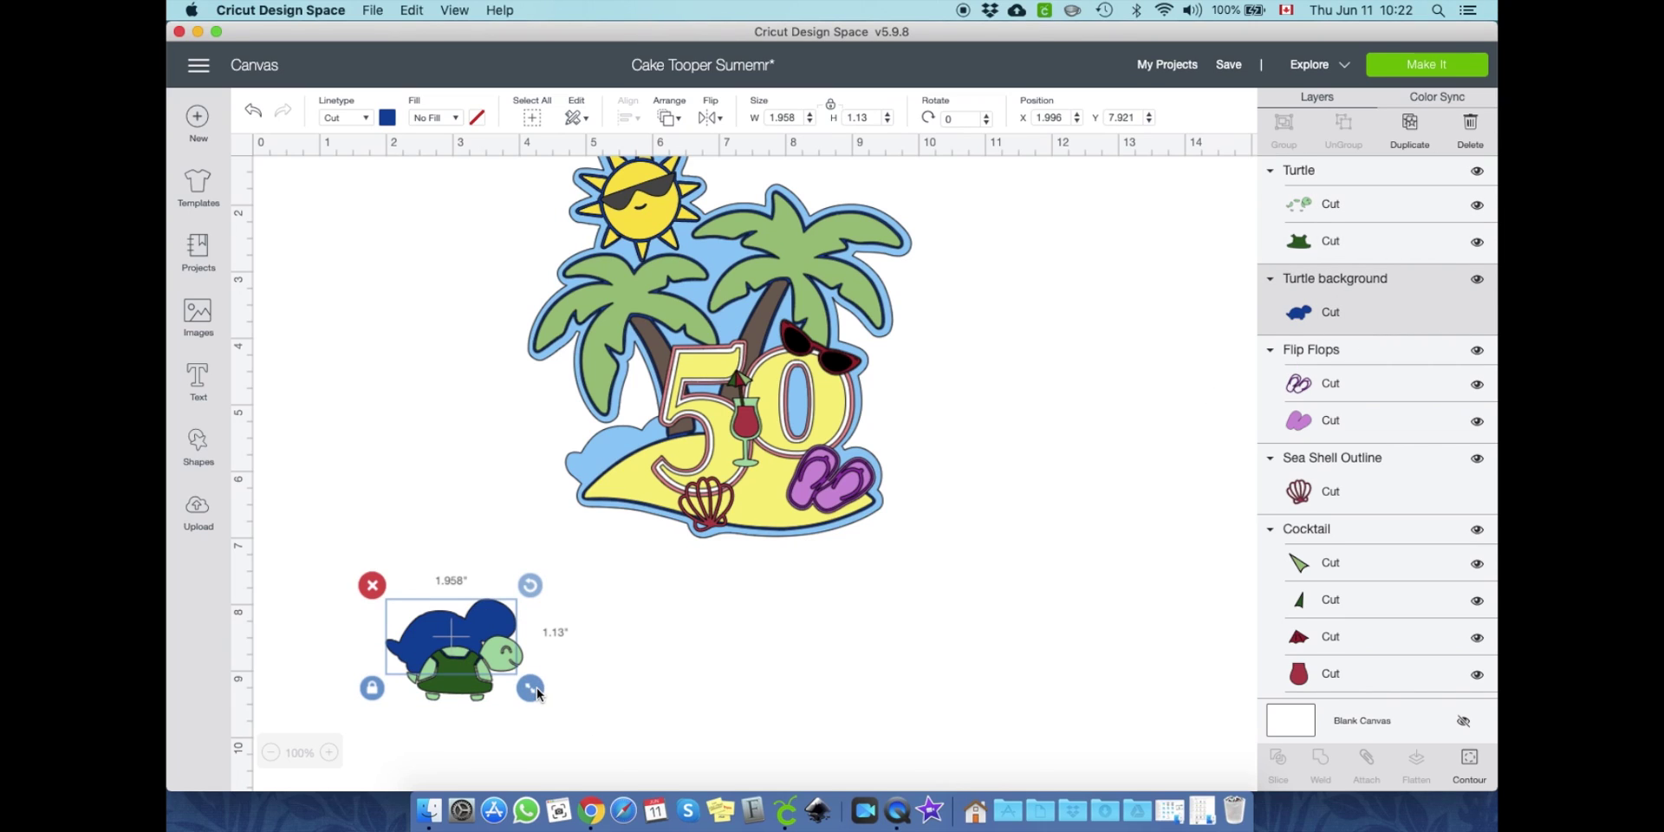
left_click_drag(537, 688, 371, 575)
left_click(607, 719)
left_click(627, 117)
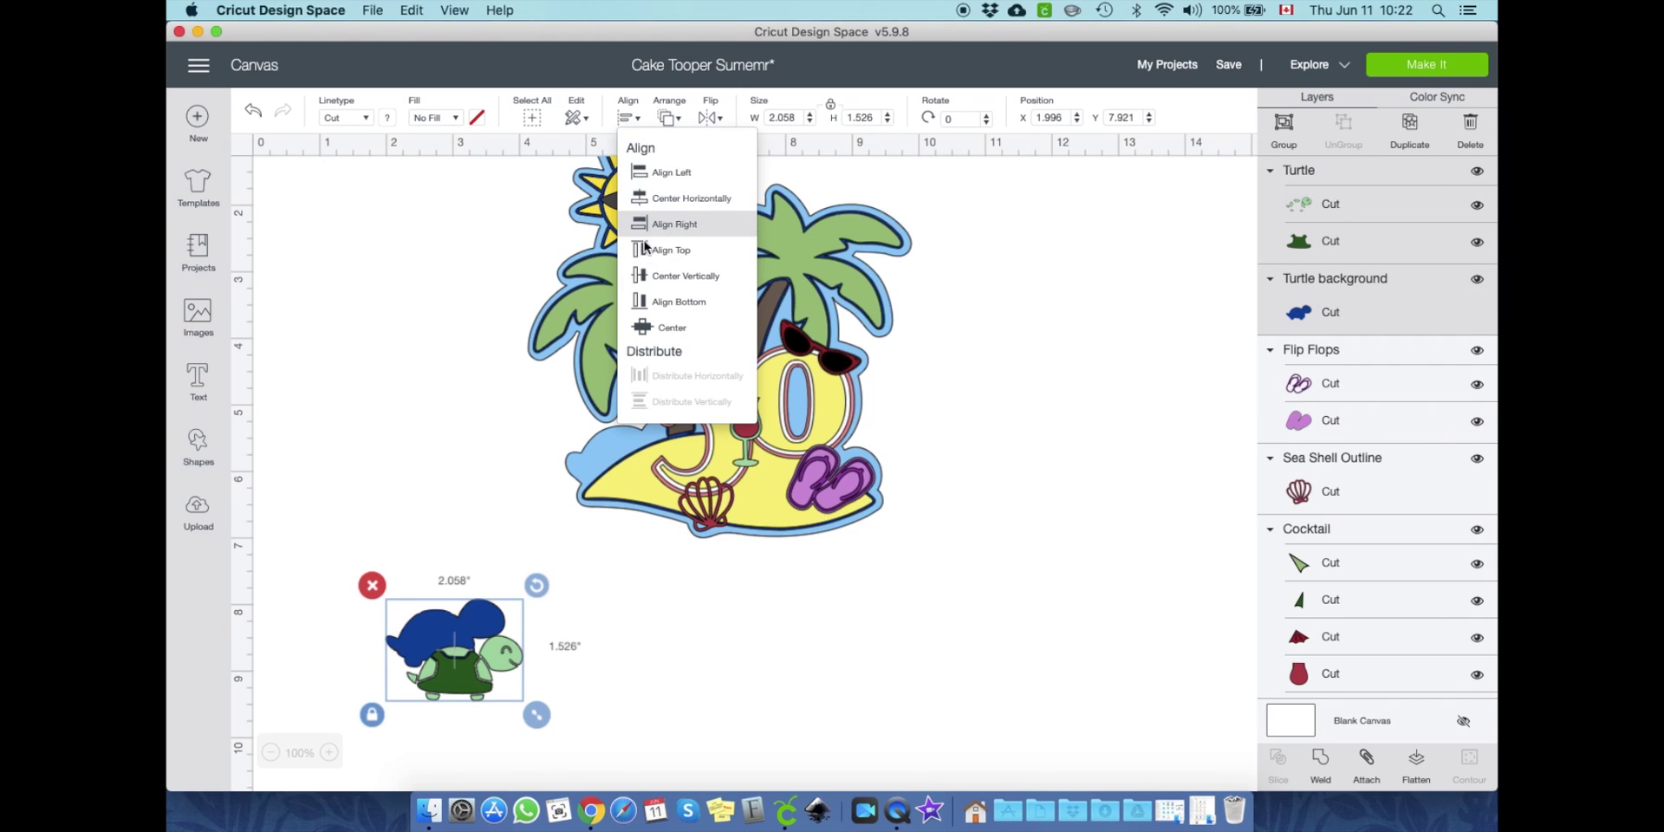
left_click(652, 322)
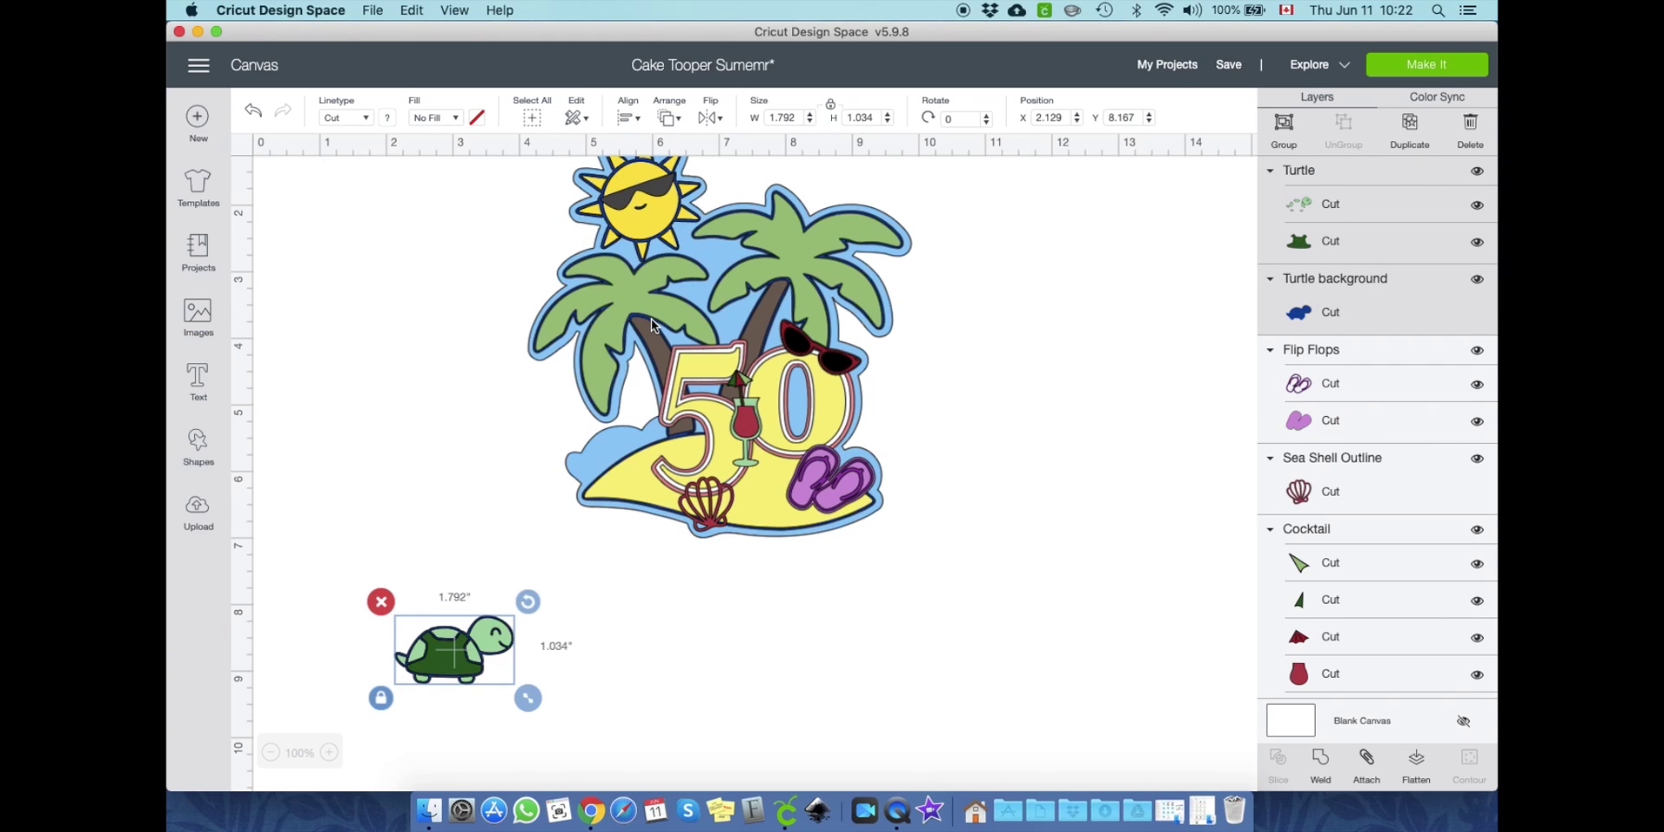
left_click(673, 635)
Step: Group the green turtle with its blue background
left_click(327, 752)
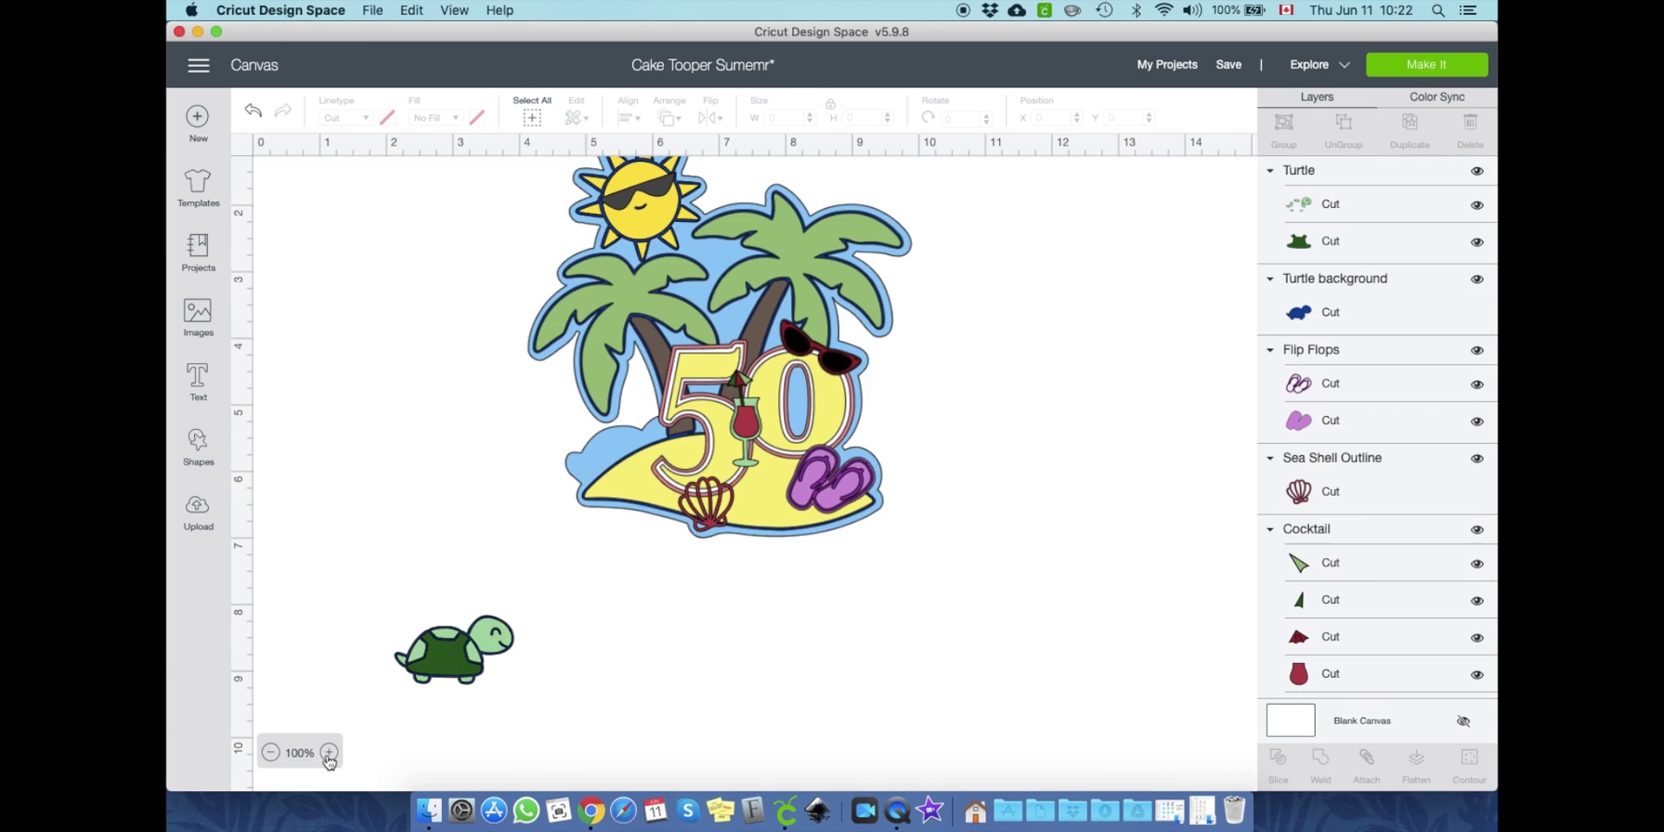
scroll(438, 580, "down", 5)
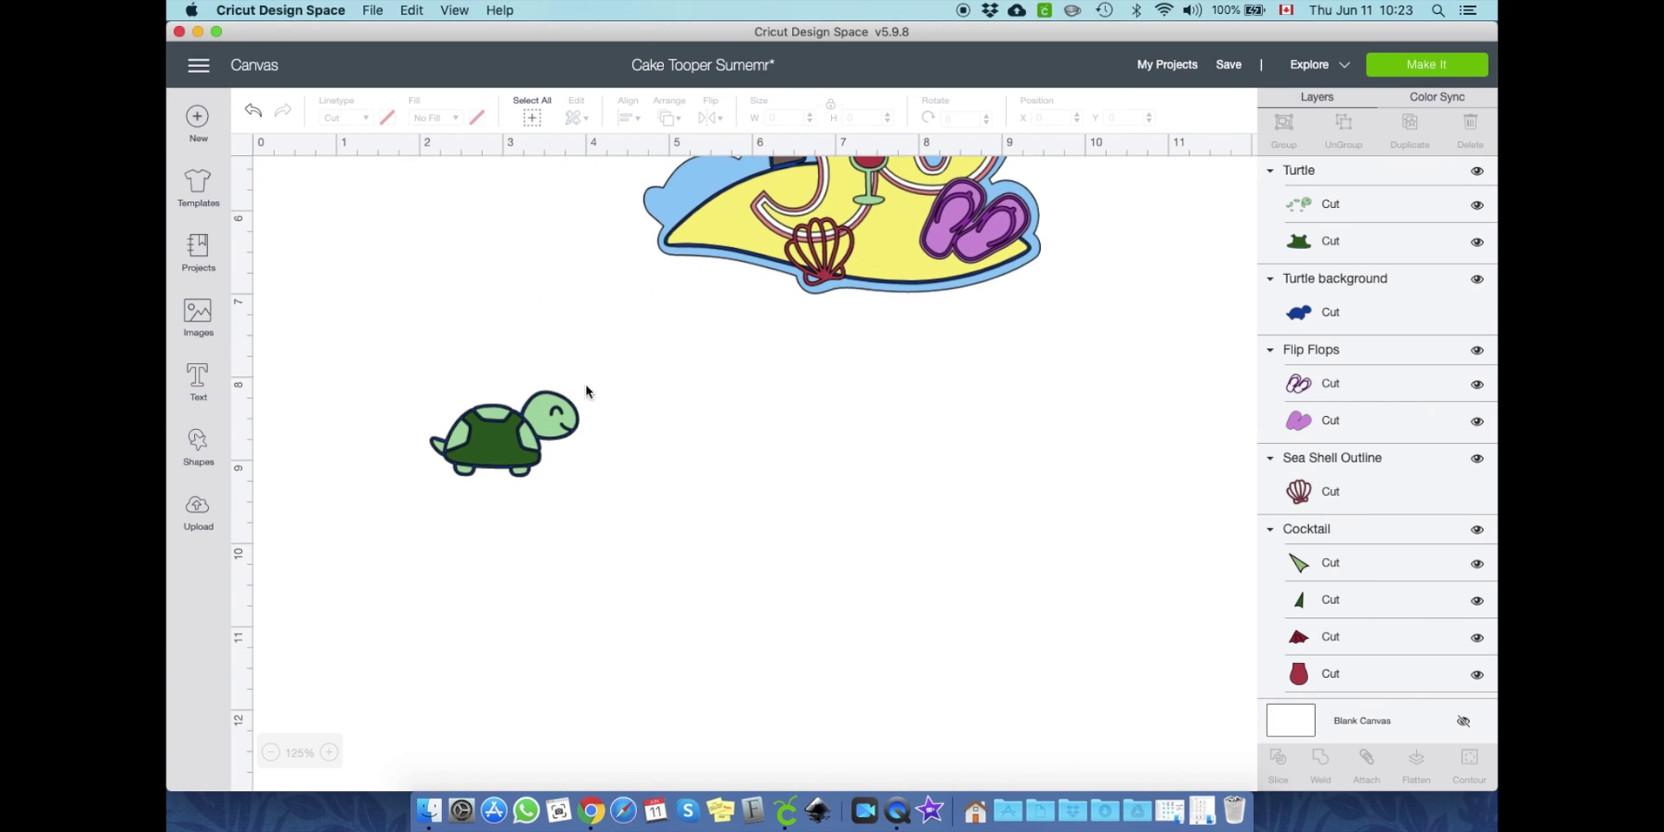
scroll(538, 501, "up", 5)
left_click_drag(397, 530, 576, 662)
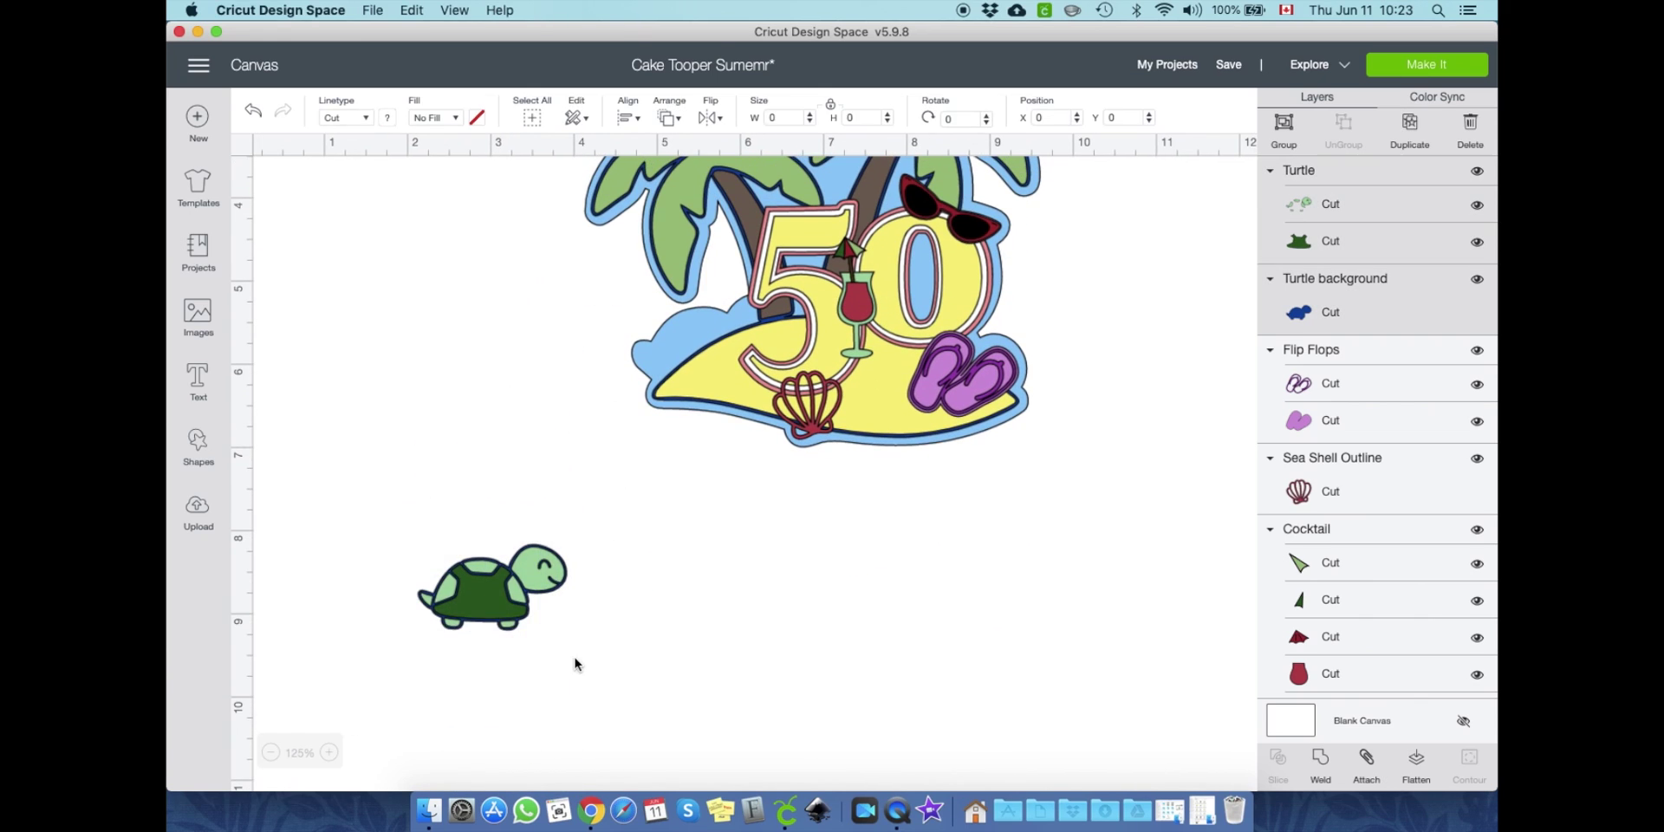
left_click(1289, 124)
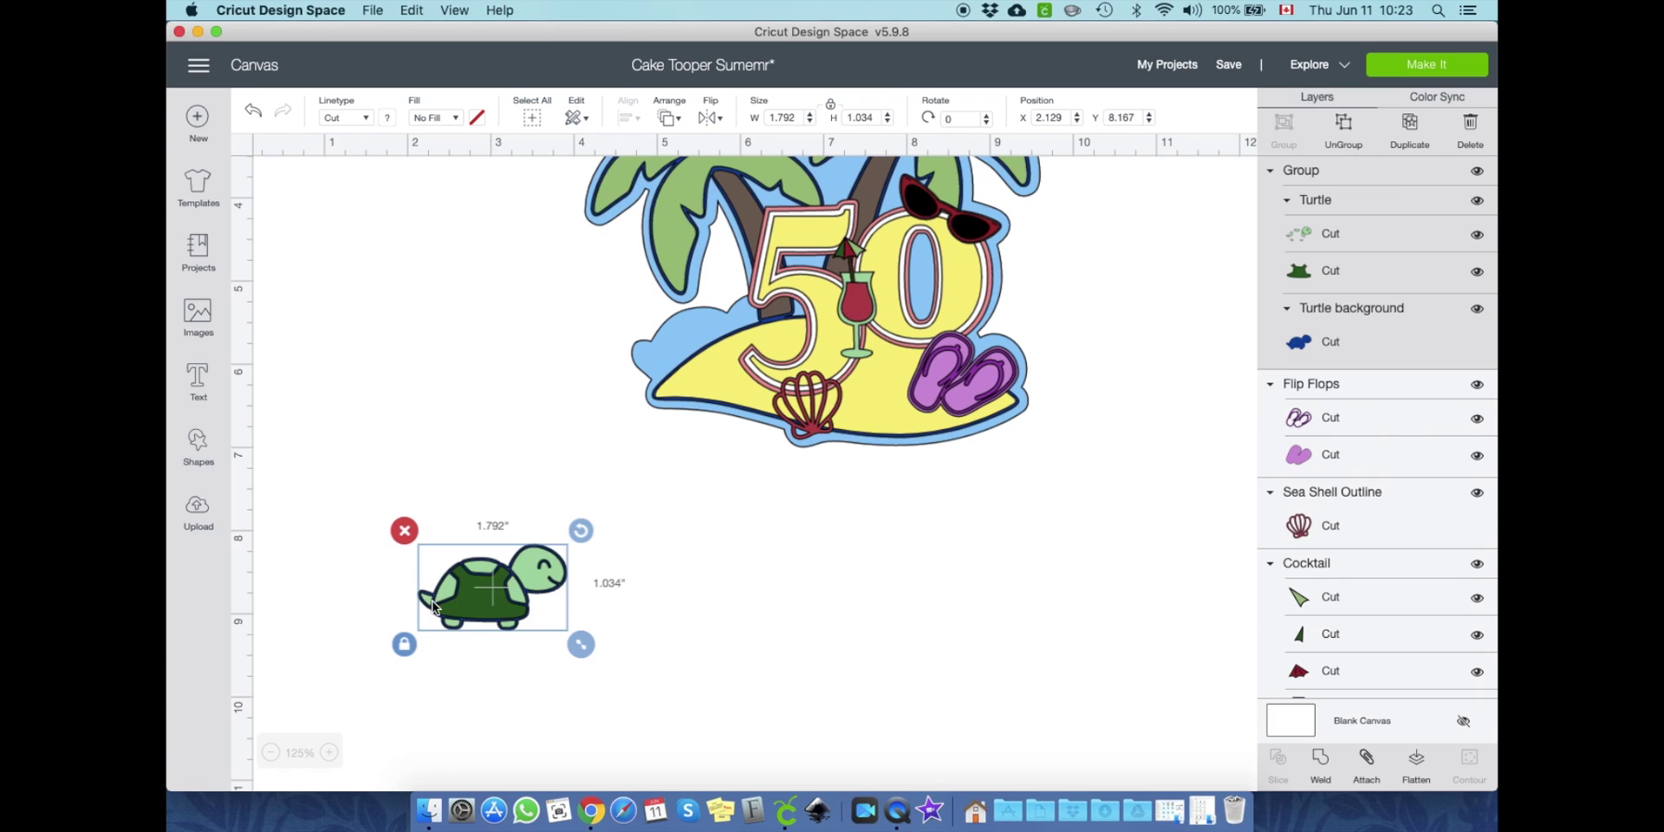
left_click(522, 710)
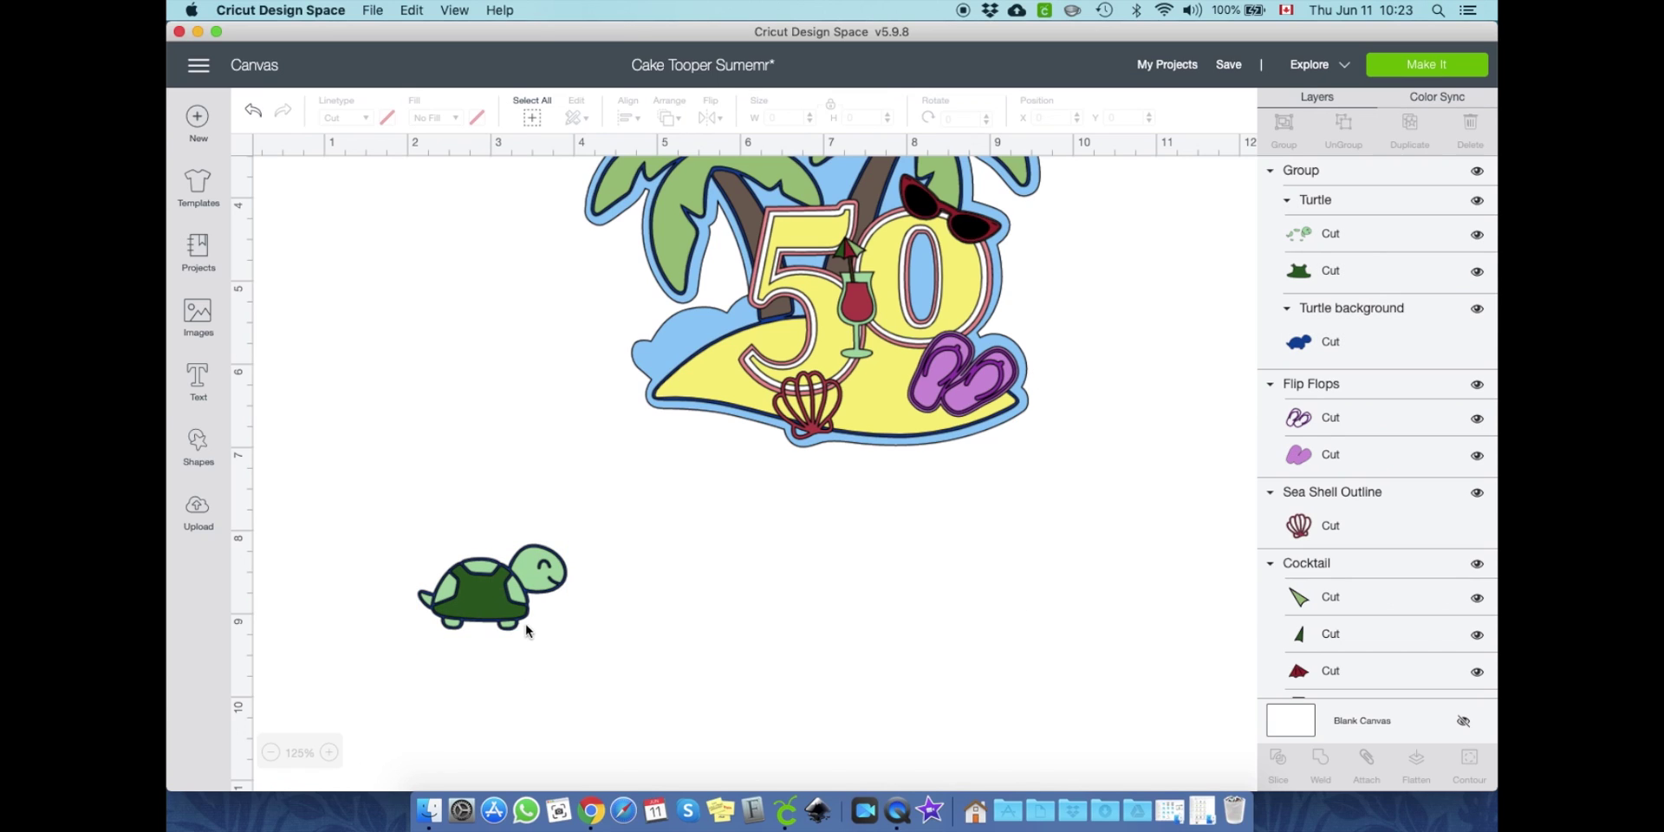
Step: Place the grouped turtle on the left end of the island, beside the 5 and above the sea shell
left_click_drag(486, 609, 706, 369)
left_click(650, 568)
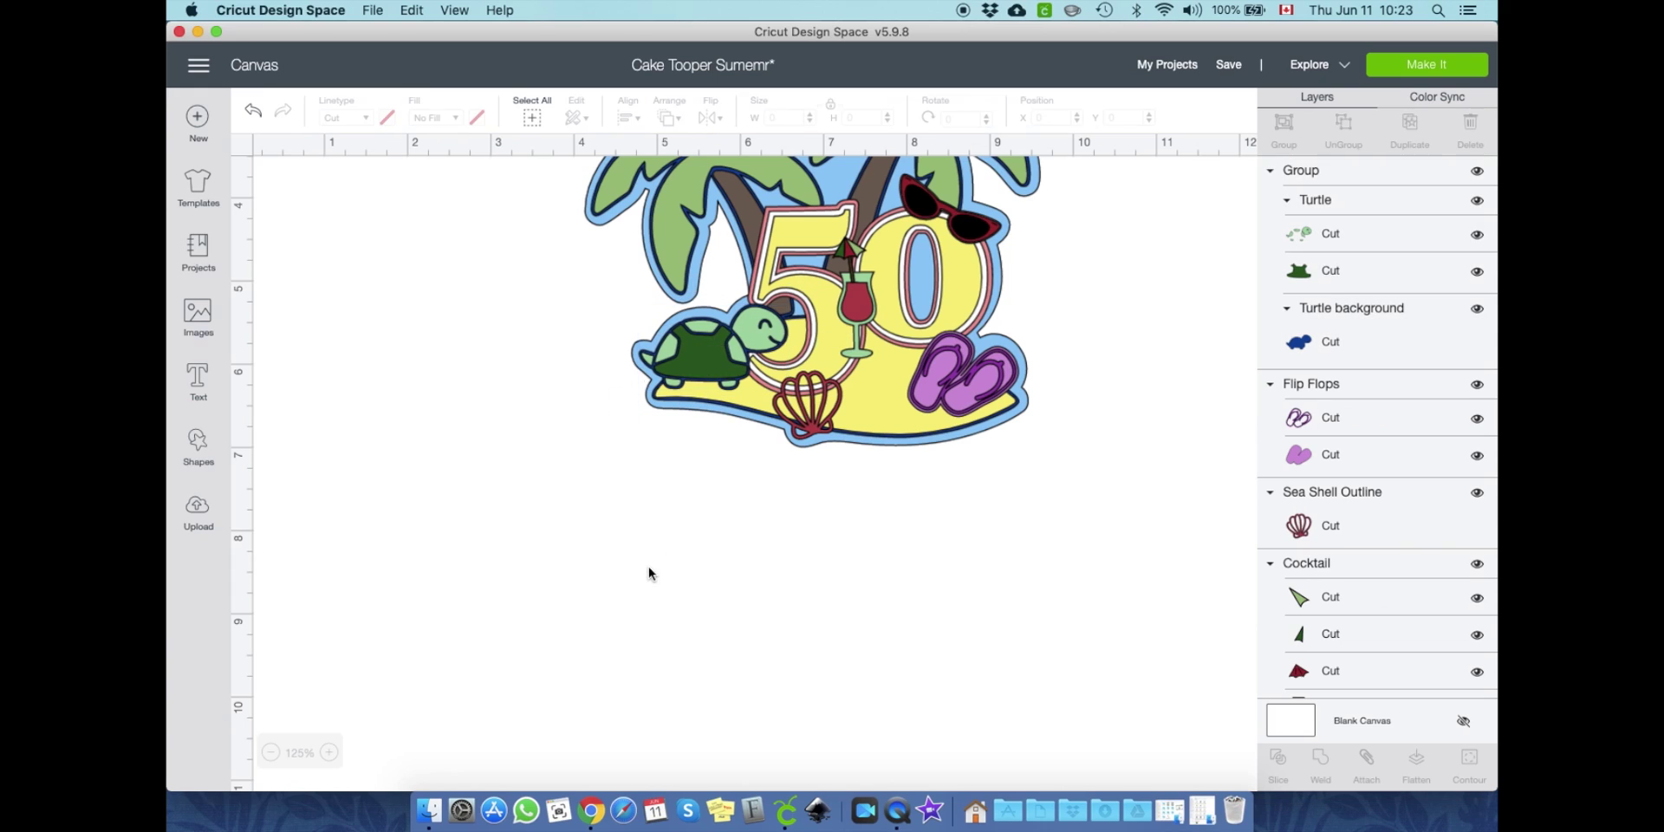
scroll(648, 565, "up", 5)
scroll(648, 565, "right", 5)
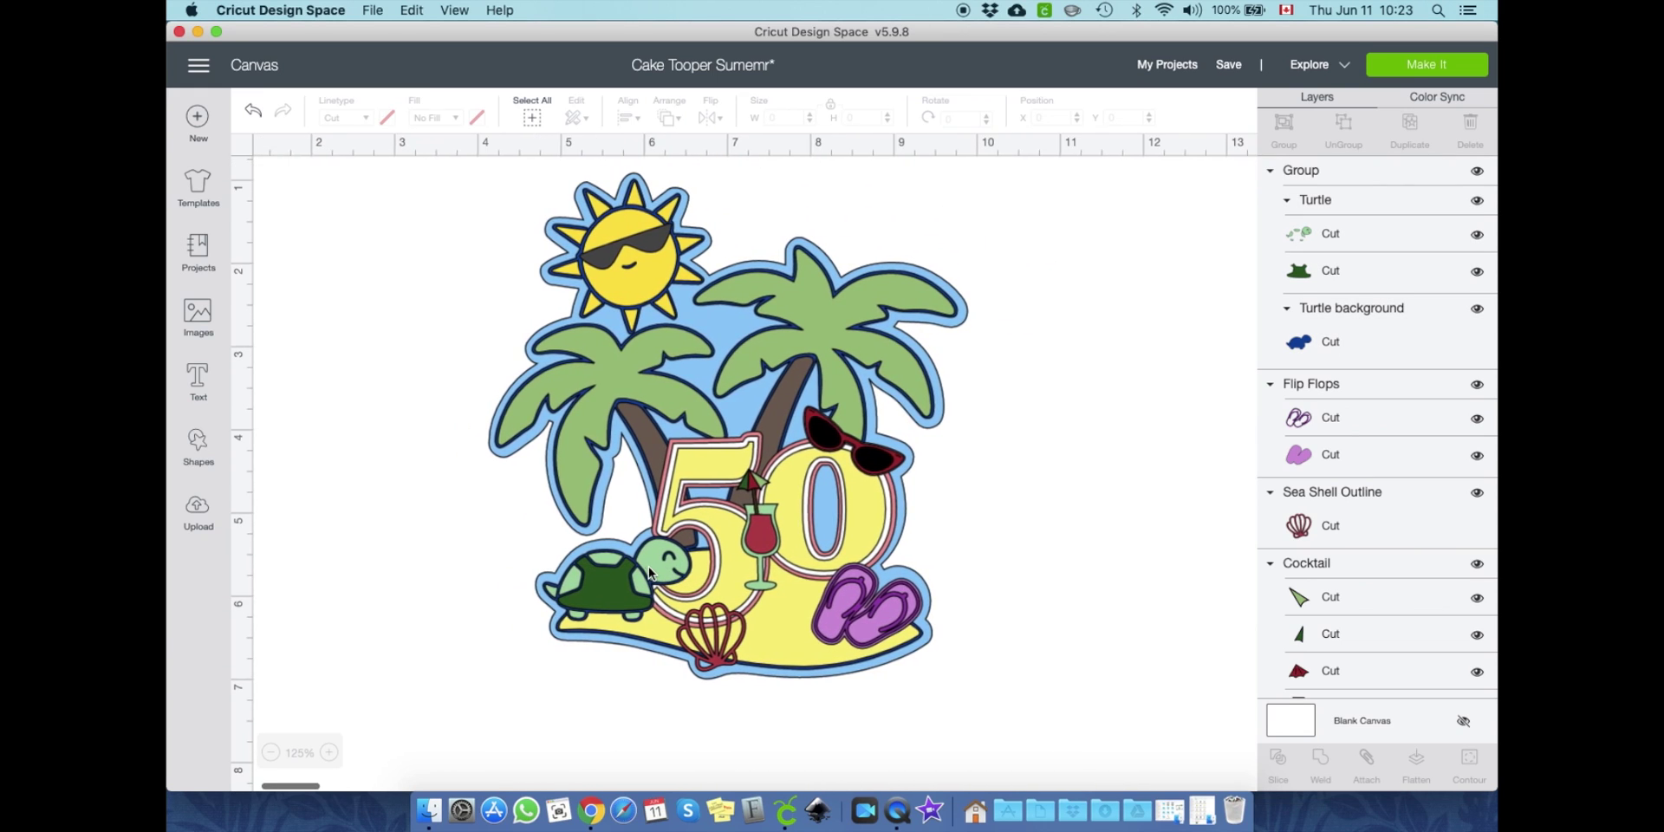
Step: Sync the dark red umbrella piece to the cocktail's red and the light yellow 50 layer to the sun's yellow
left_click(1464, 98)
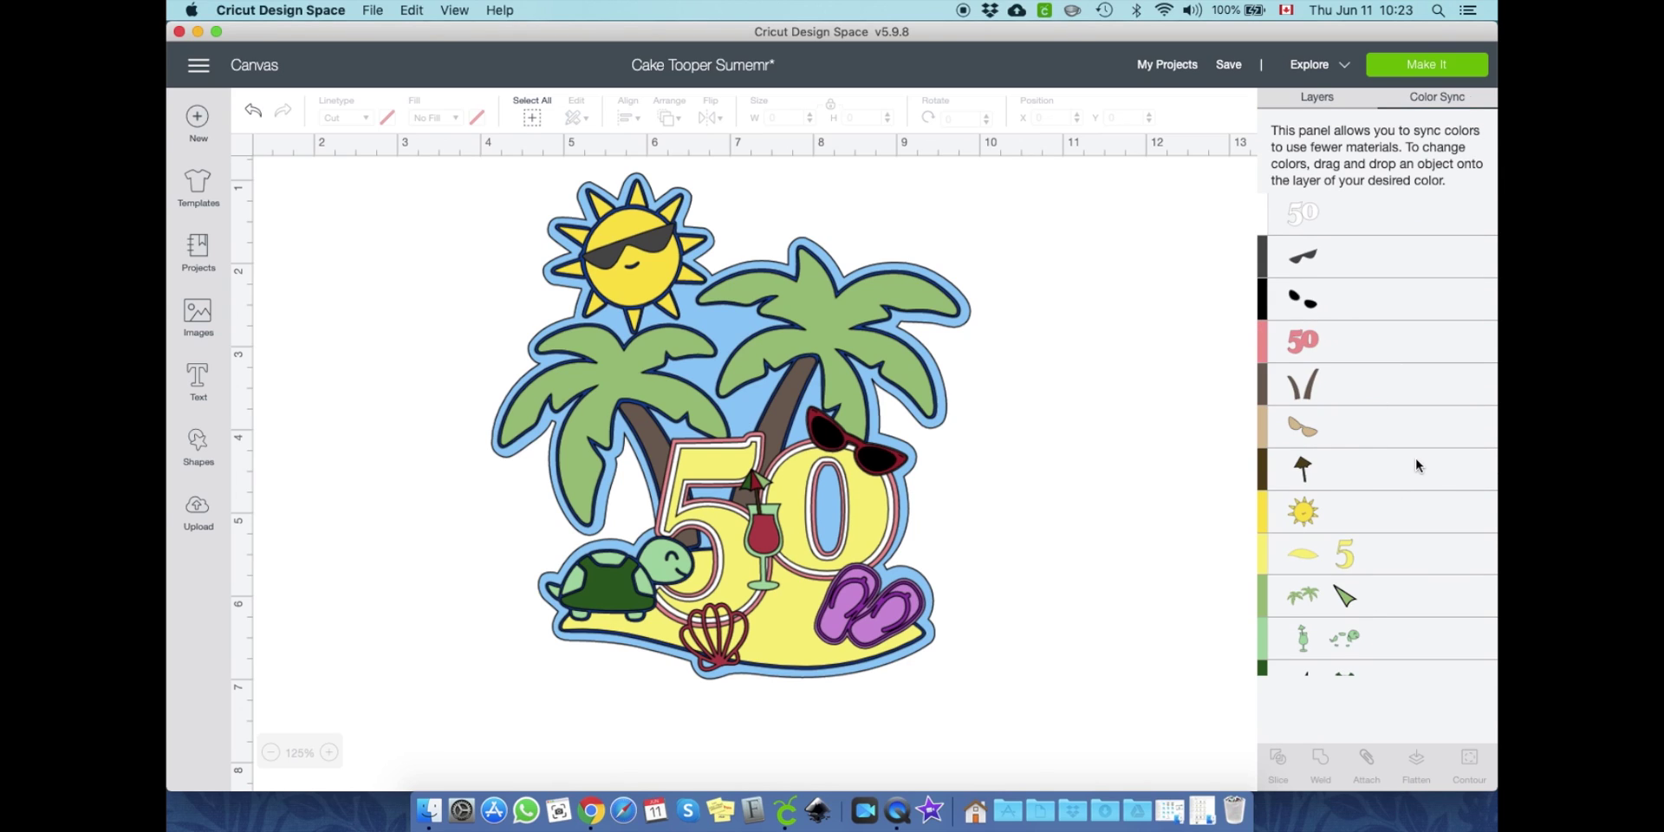
scroll(1417, 466, "down", 5)
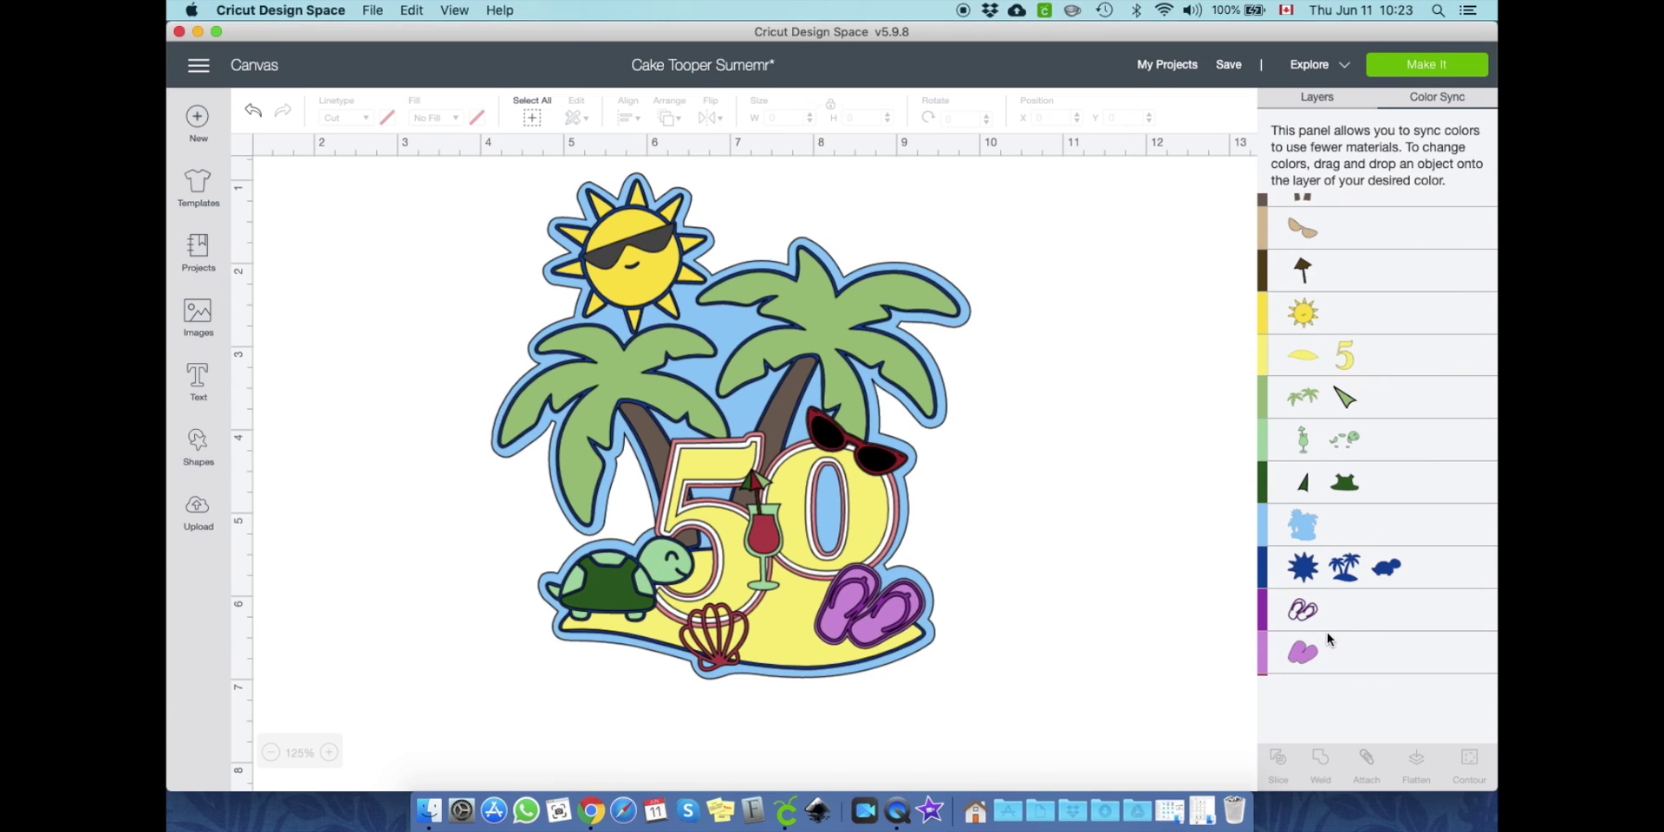
scroll(1328, 632, "down", 2)
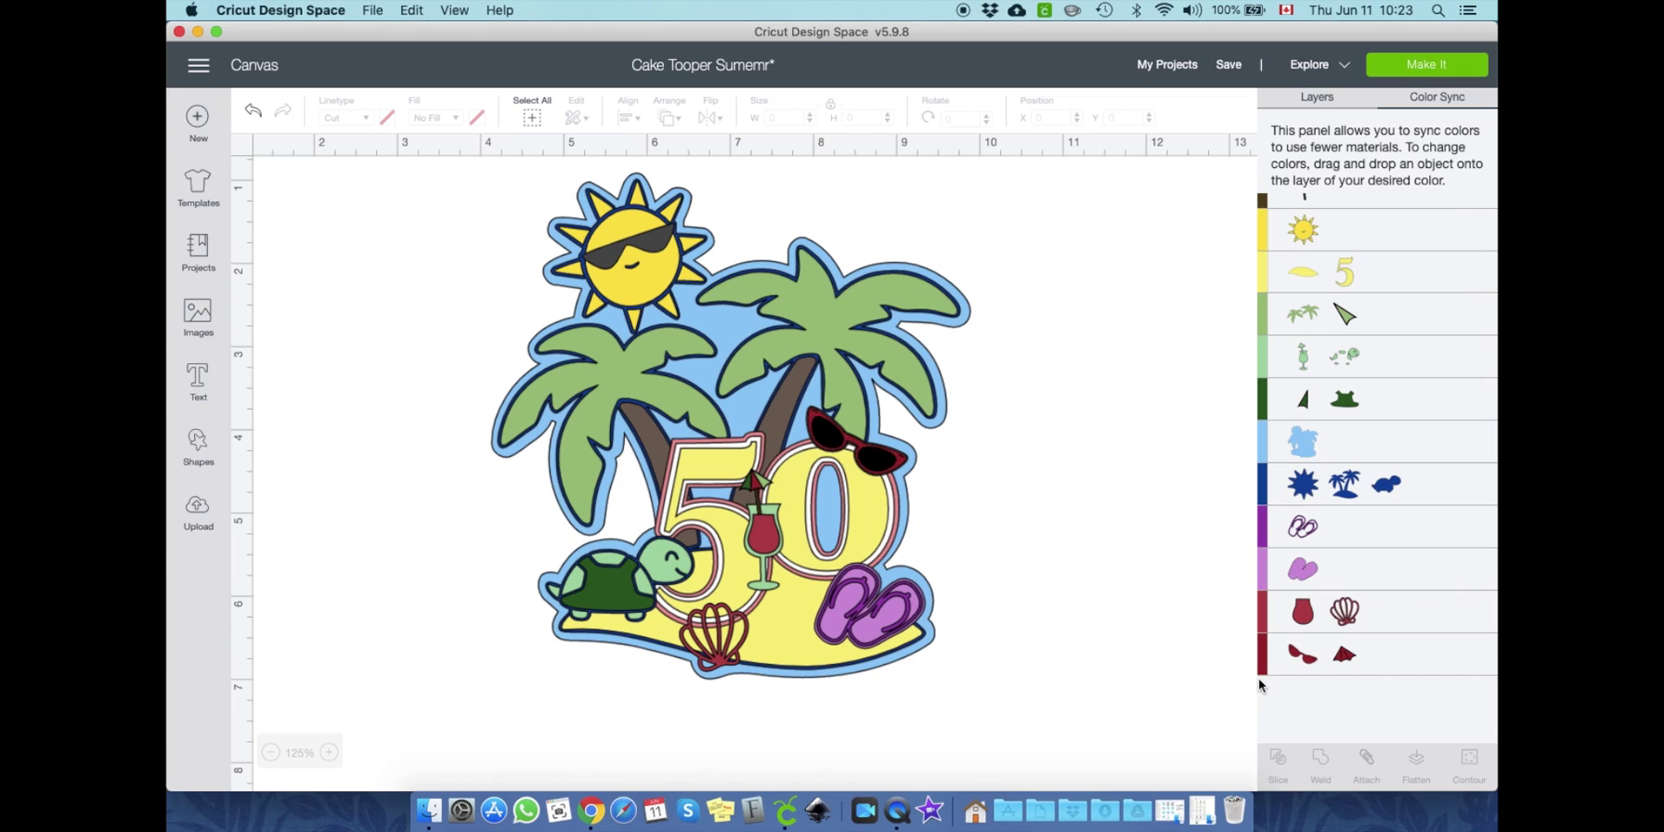
left_click_drag(1345, 655, 1403, 622)
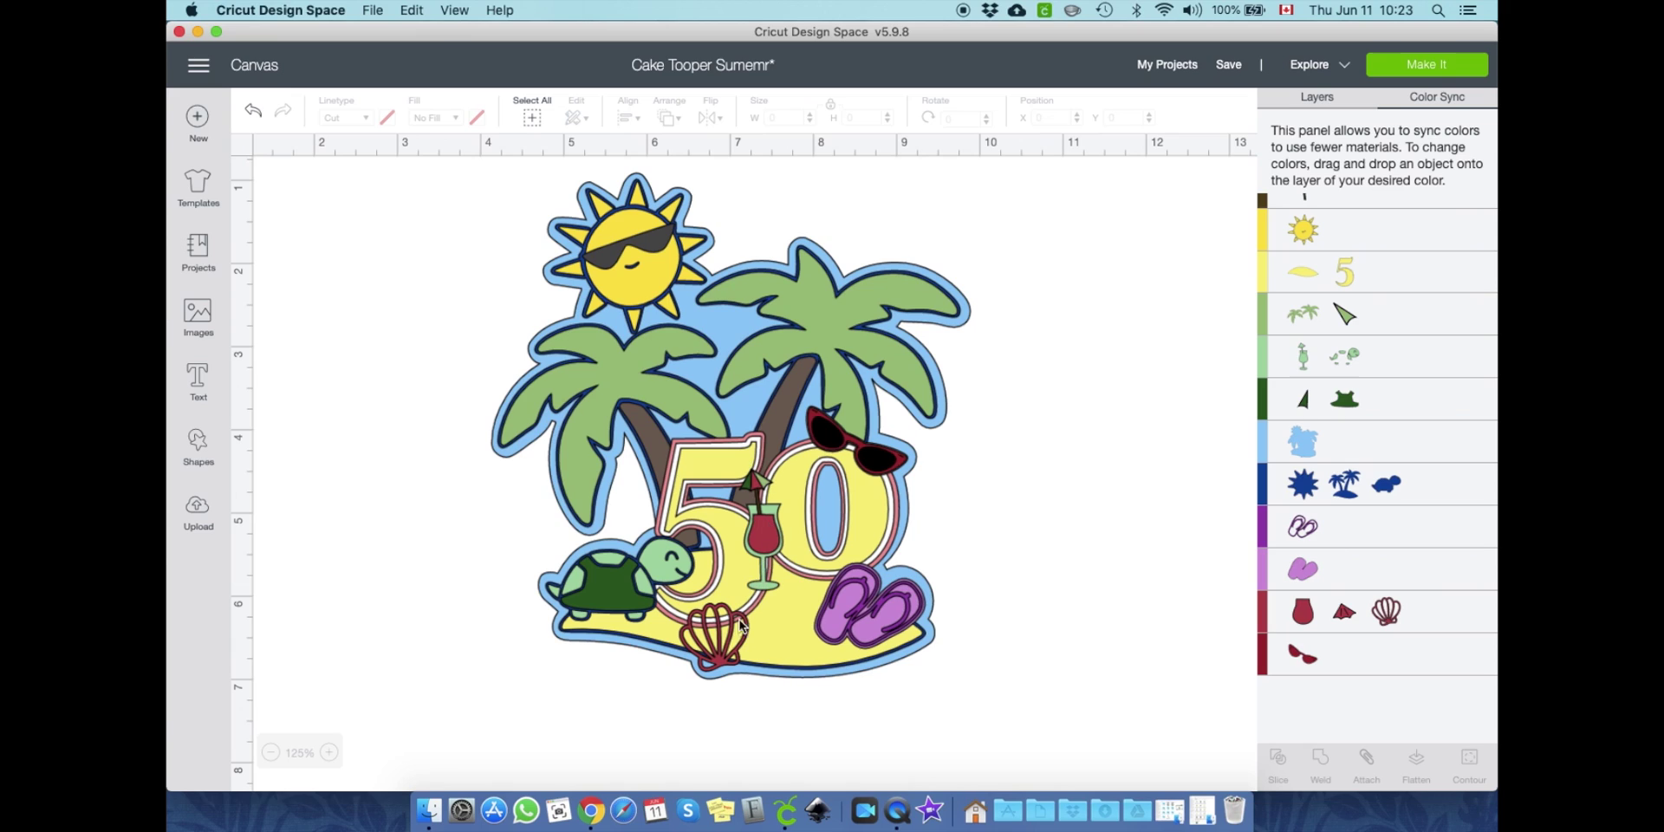
scroll(1403, 468, "up", 2)
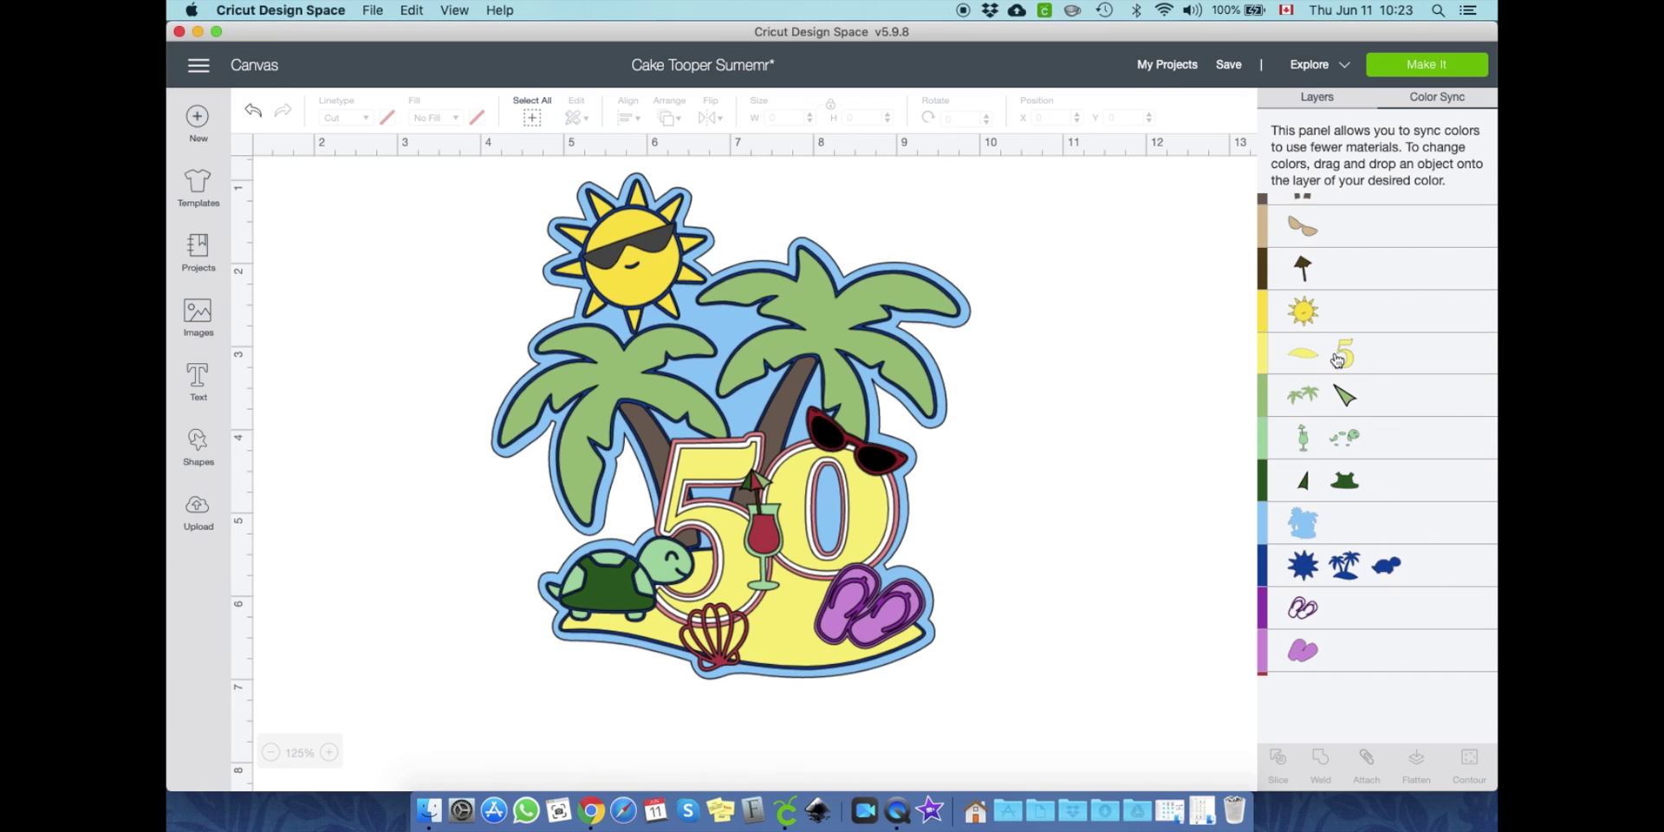
left_click_drag(1344, 355, 1354, 310)
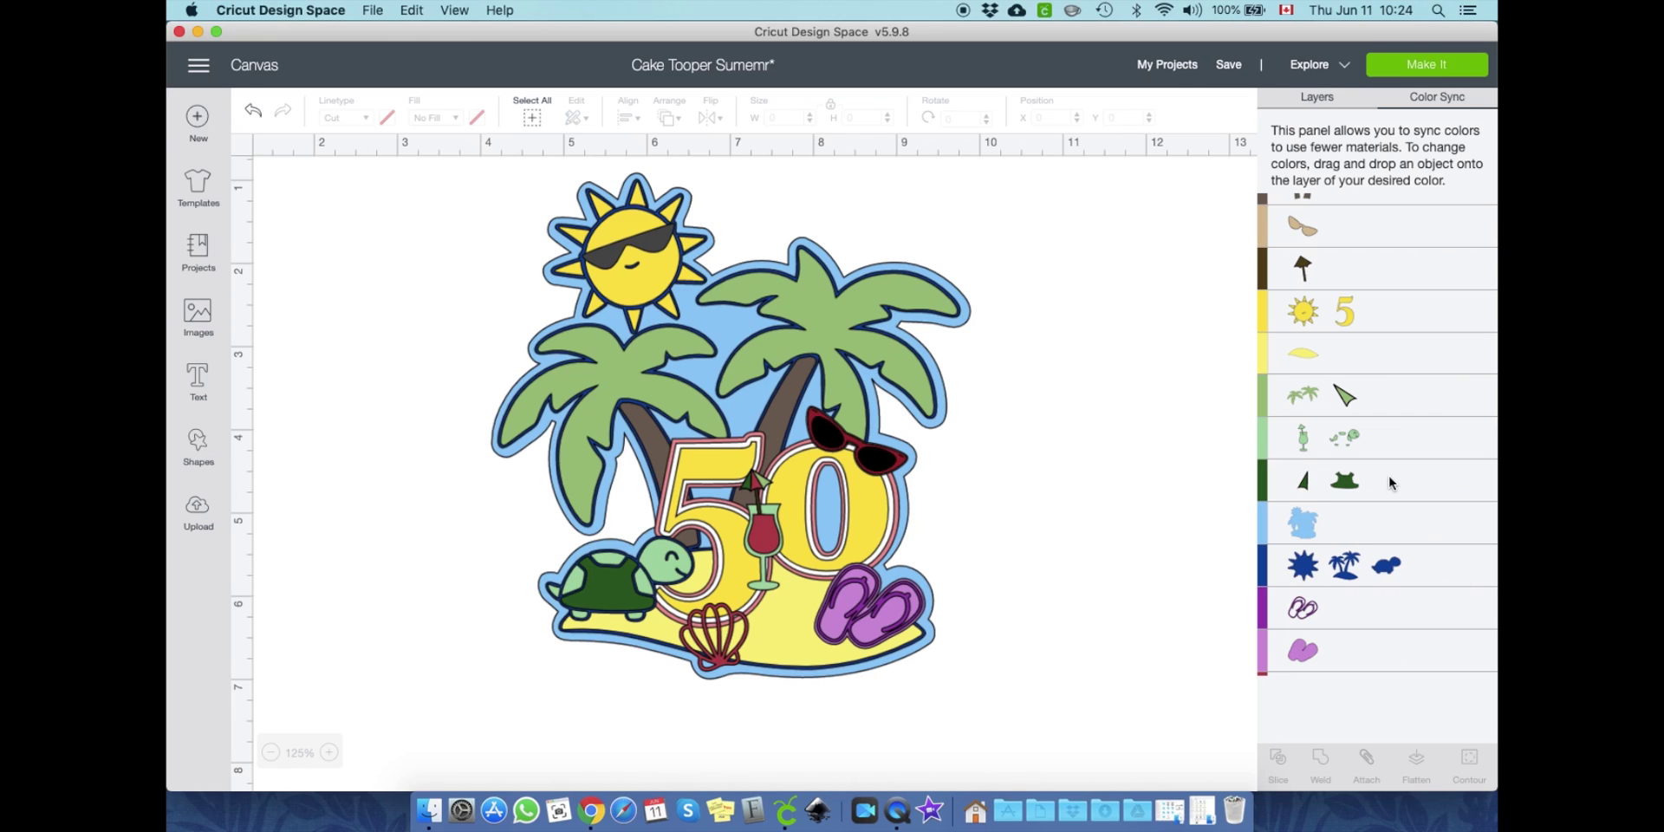
Step: Sync the sun's dark gray sunglasses to the black of the sunglasses lenses
scroll(1442, 475, "up", 4)
scroll(1442, 475, "up", 1)
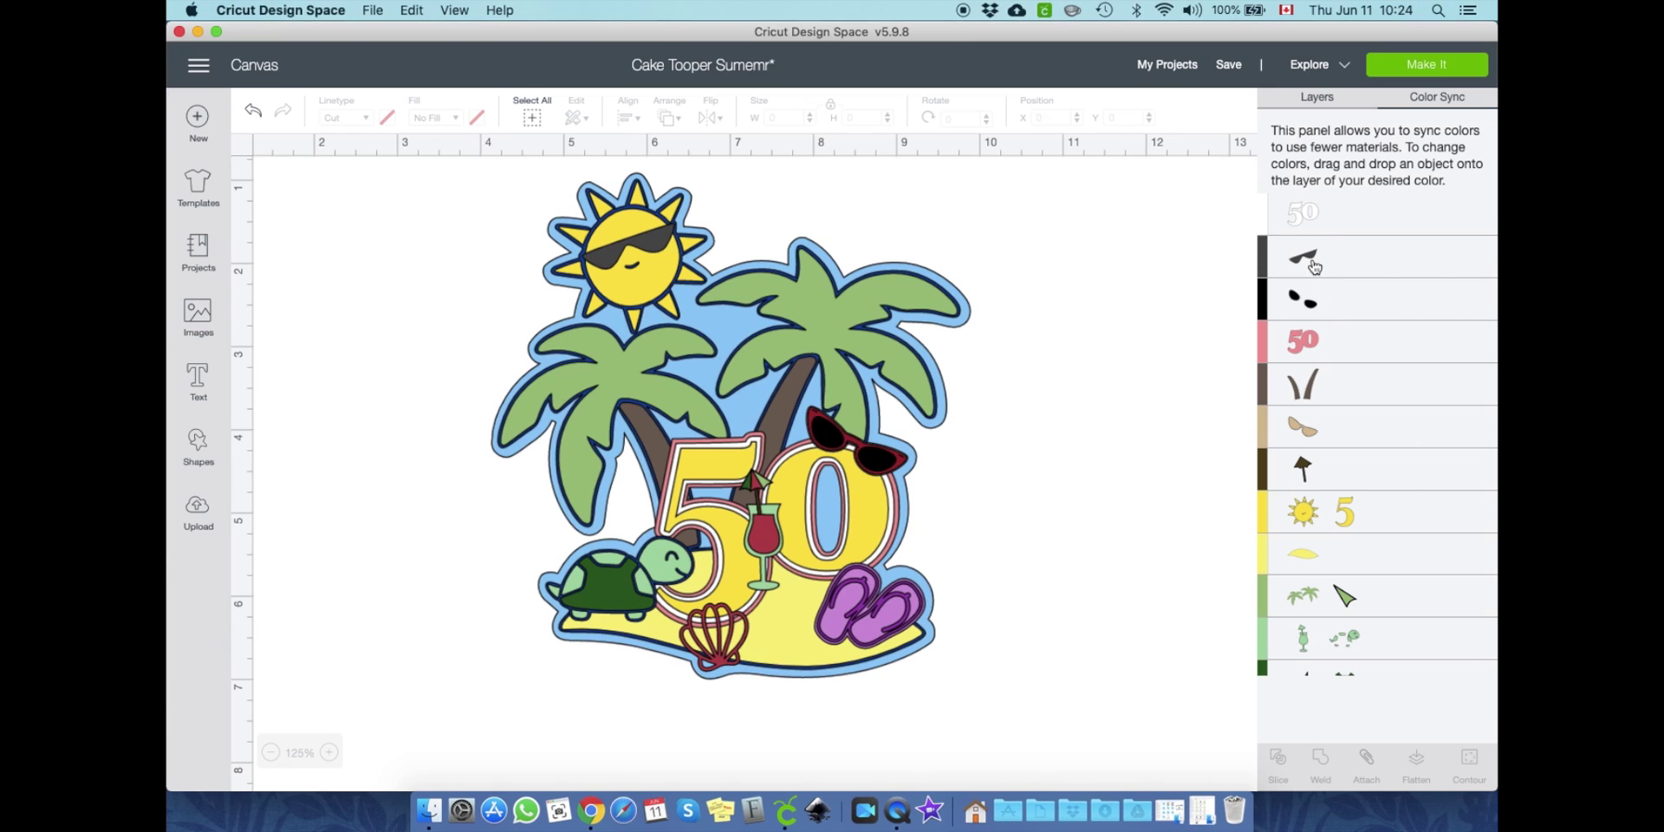
left_click_drag(1361, 281, 1368, 299)
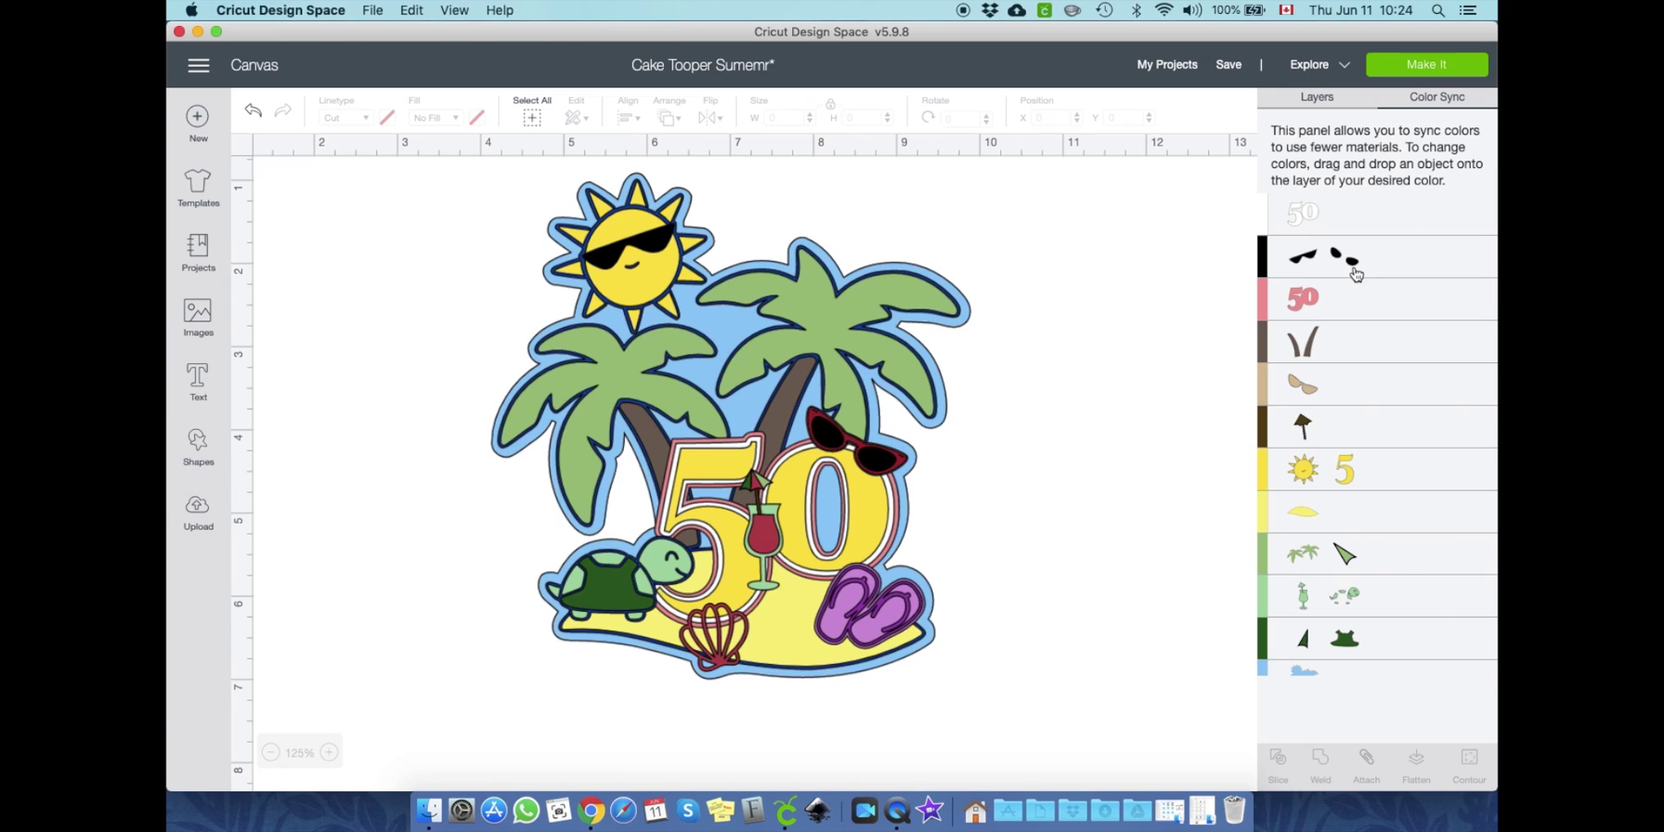
Step: Review the full list of color groups for remaining layers that could share a material color
scroll(1355, 379, "down", 1)
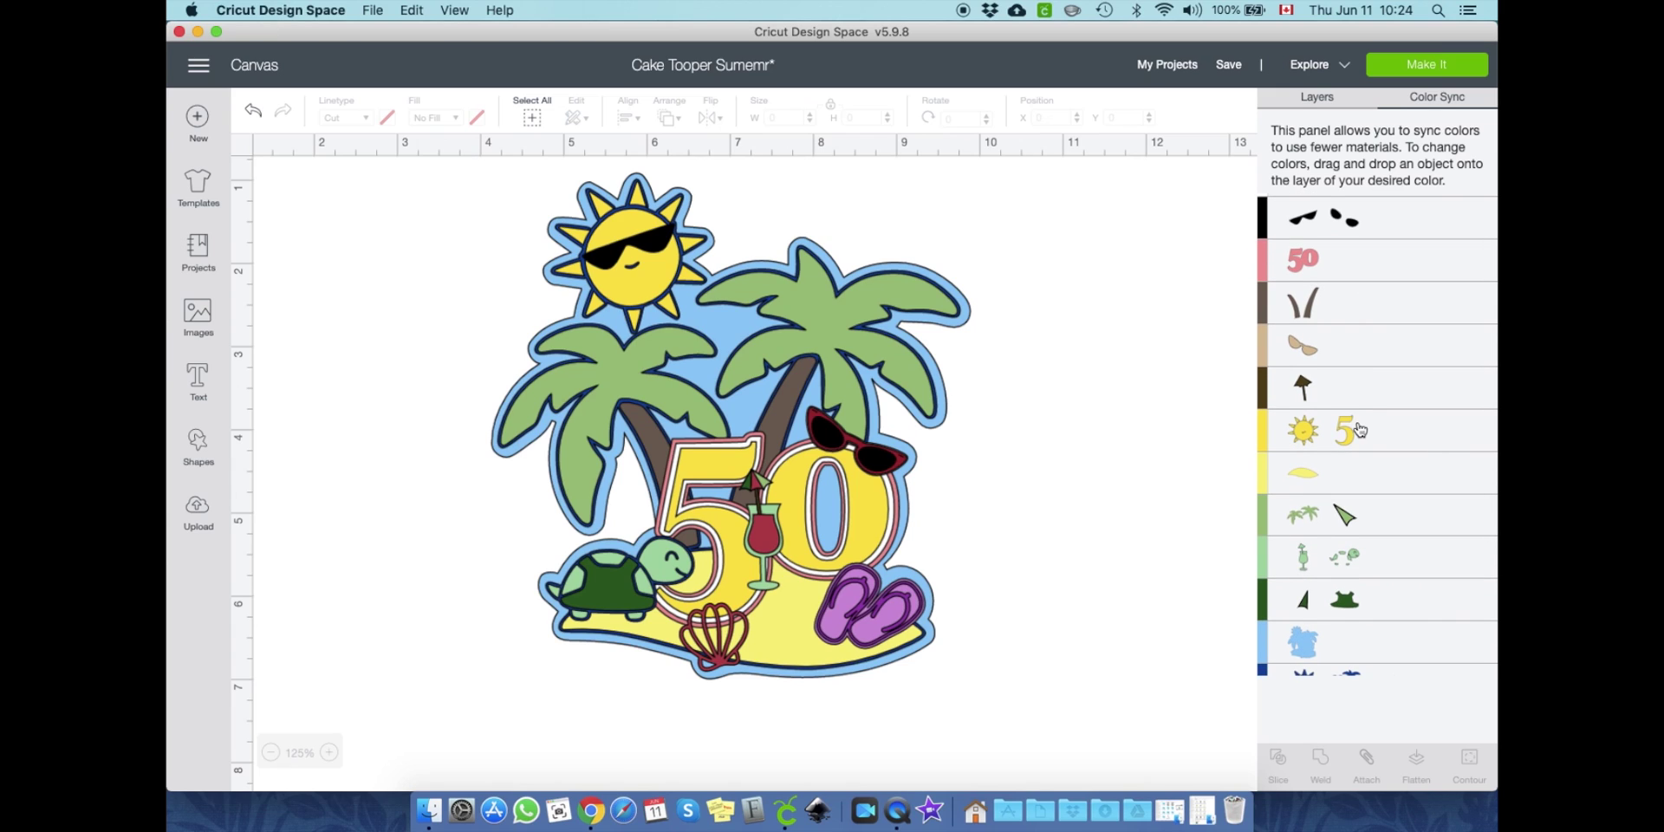
scroll(1360, 430, "down", 3)
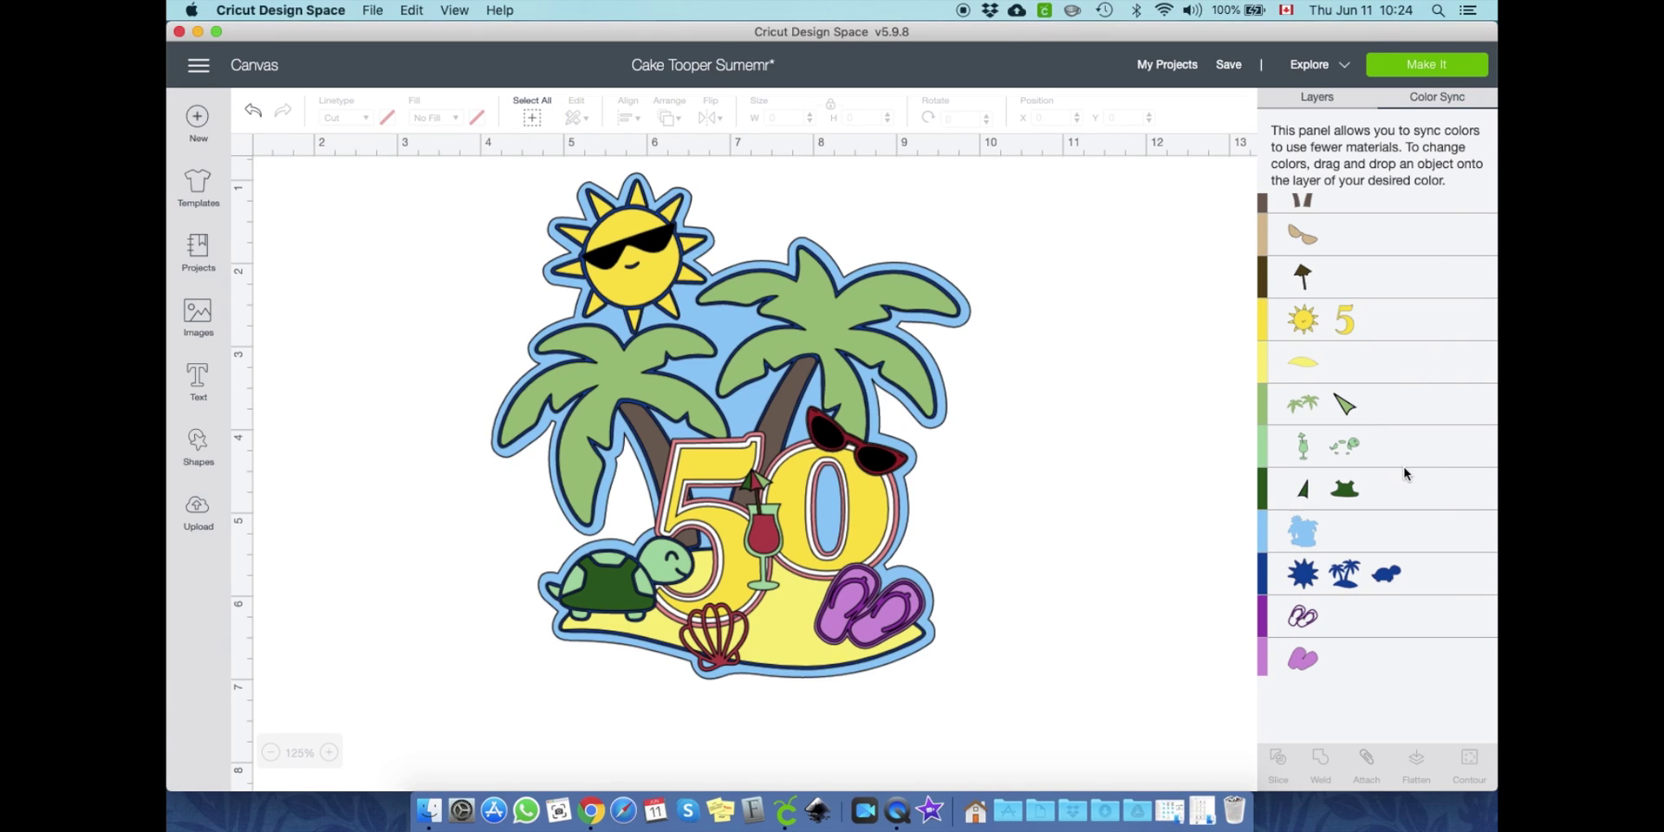
scroll(1403, 465, "up", 3)
scroll(1383, 296, "down", 5)
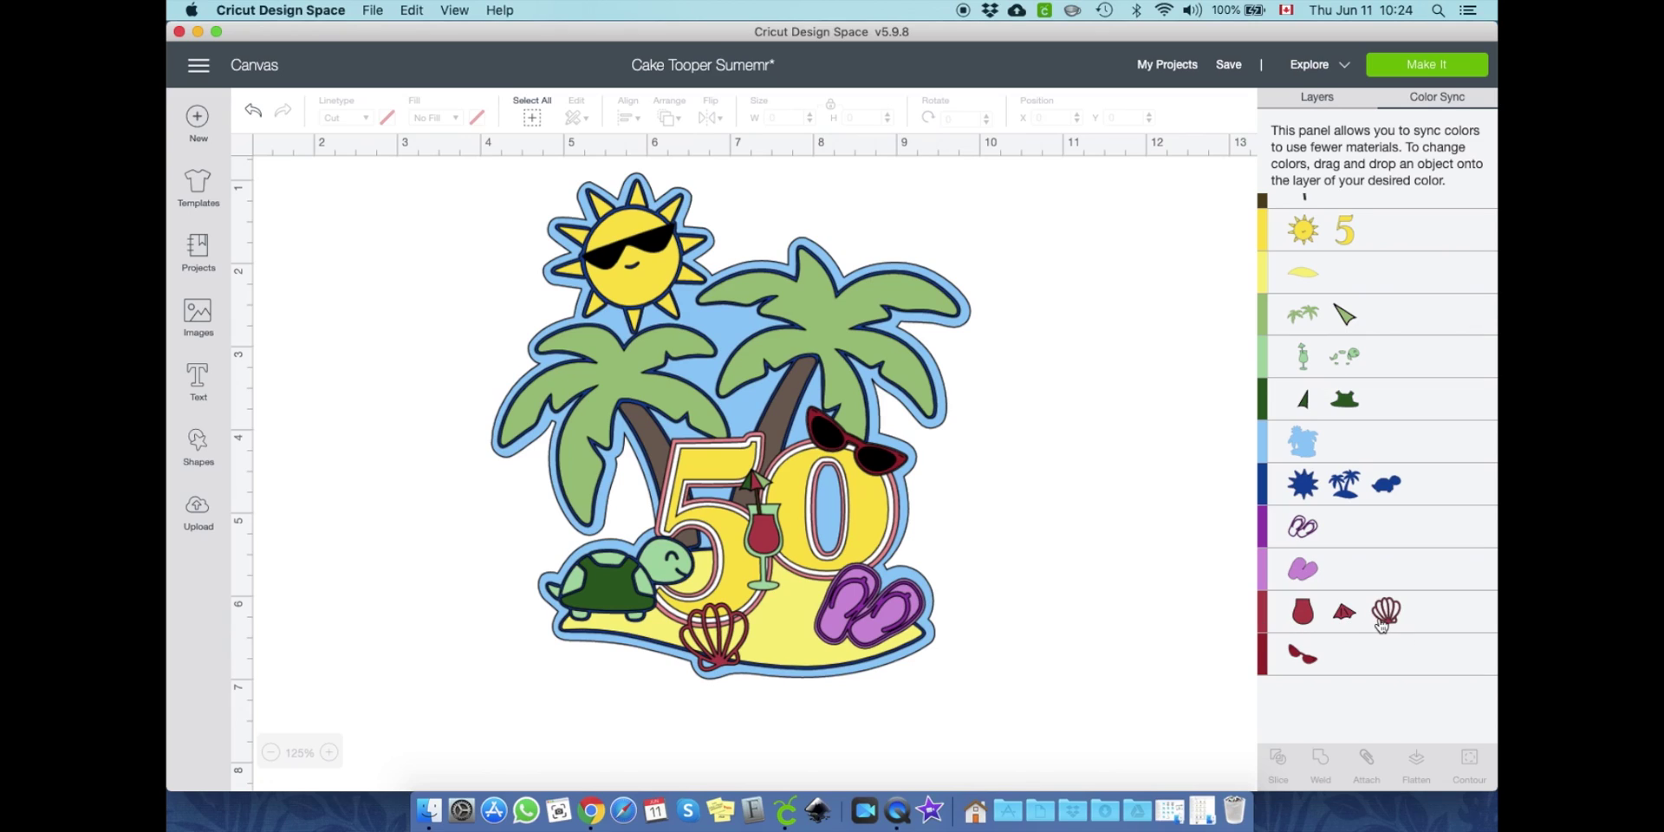
scroll(1336, 636, "up", 2)
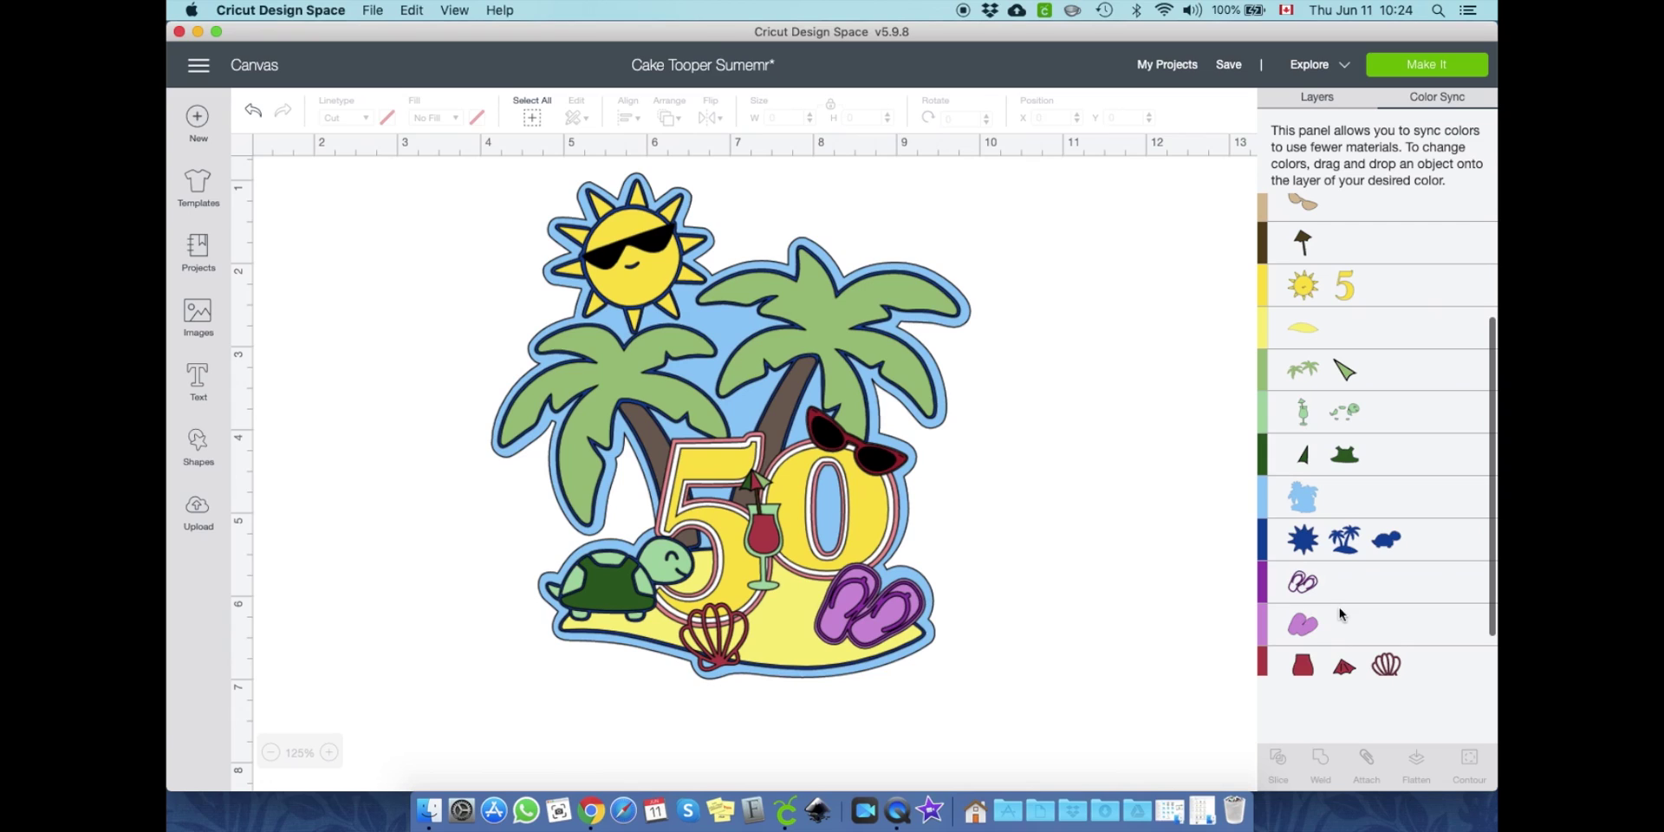
scroll(1173, 629, "up", 2)
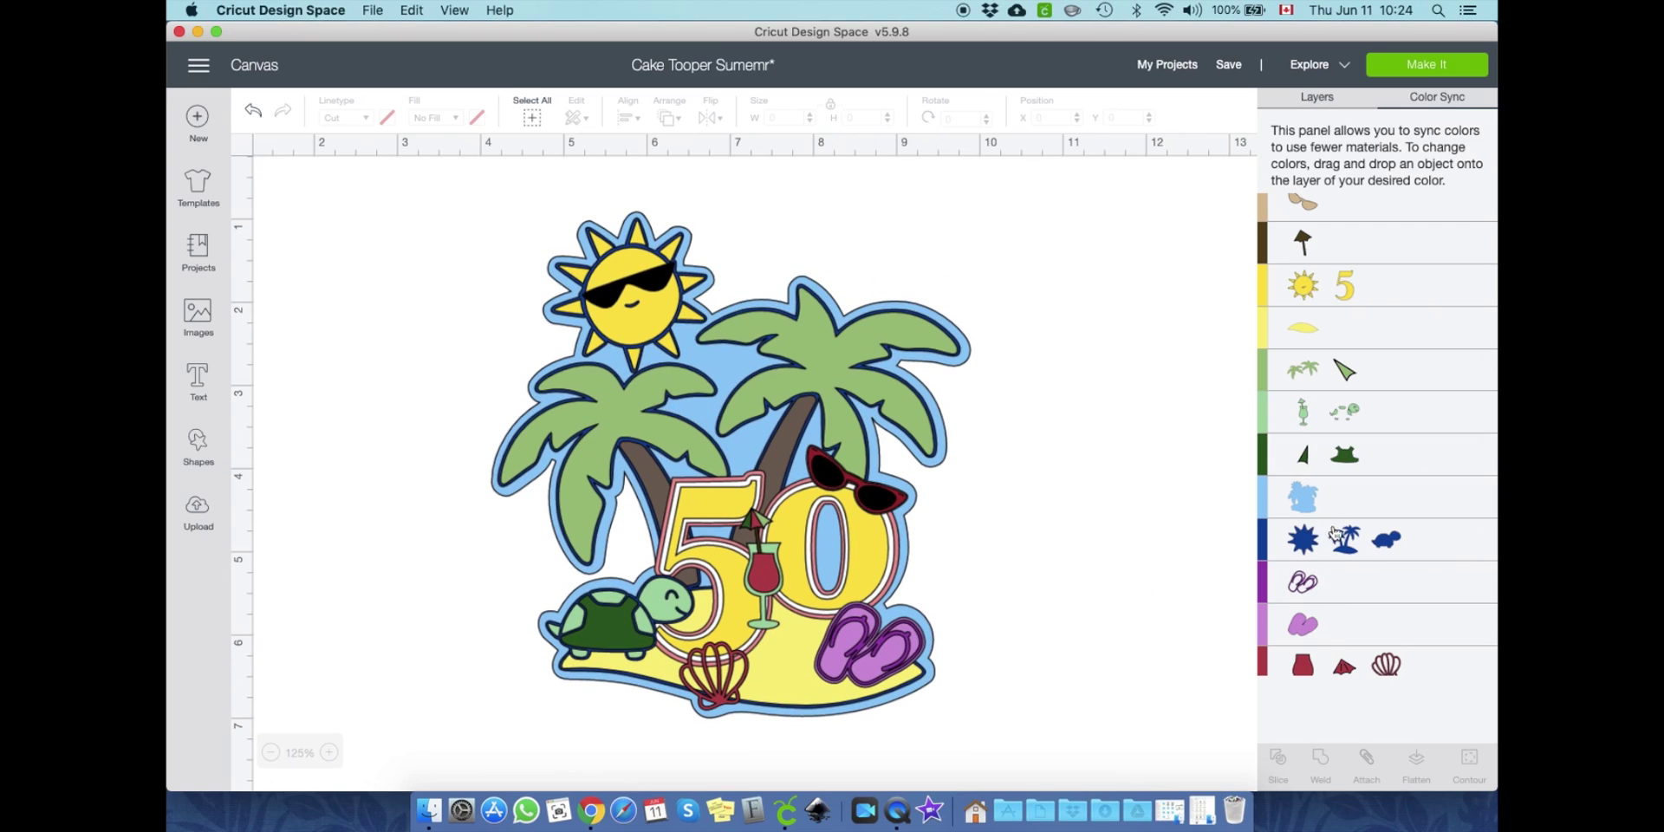
scroll(1335, 533, "up", 2)
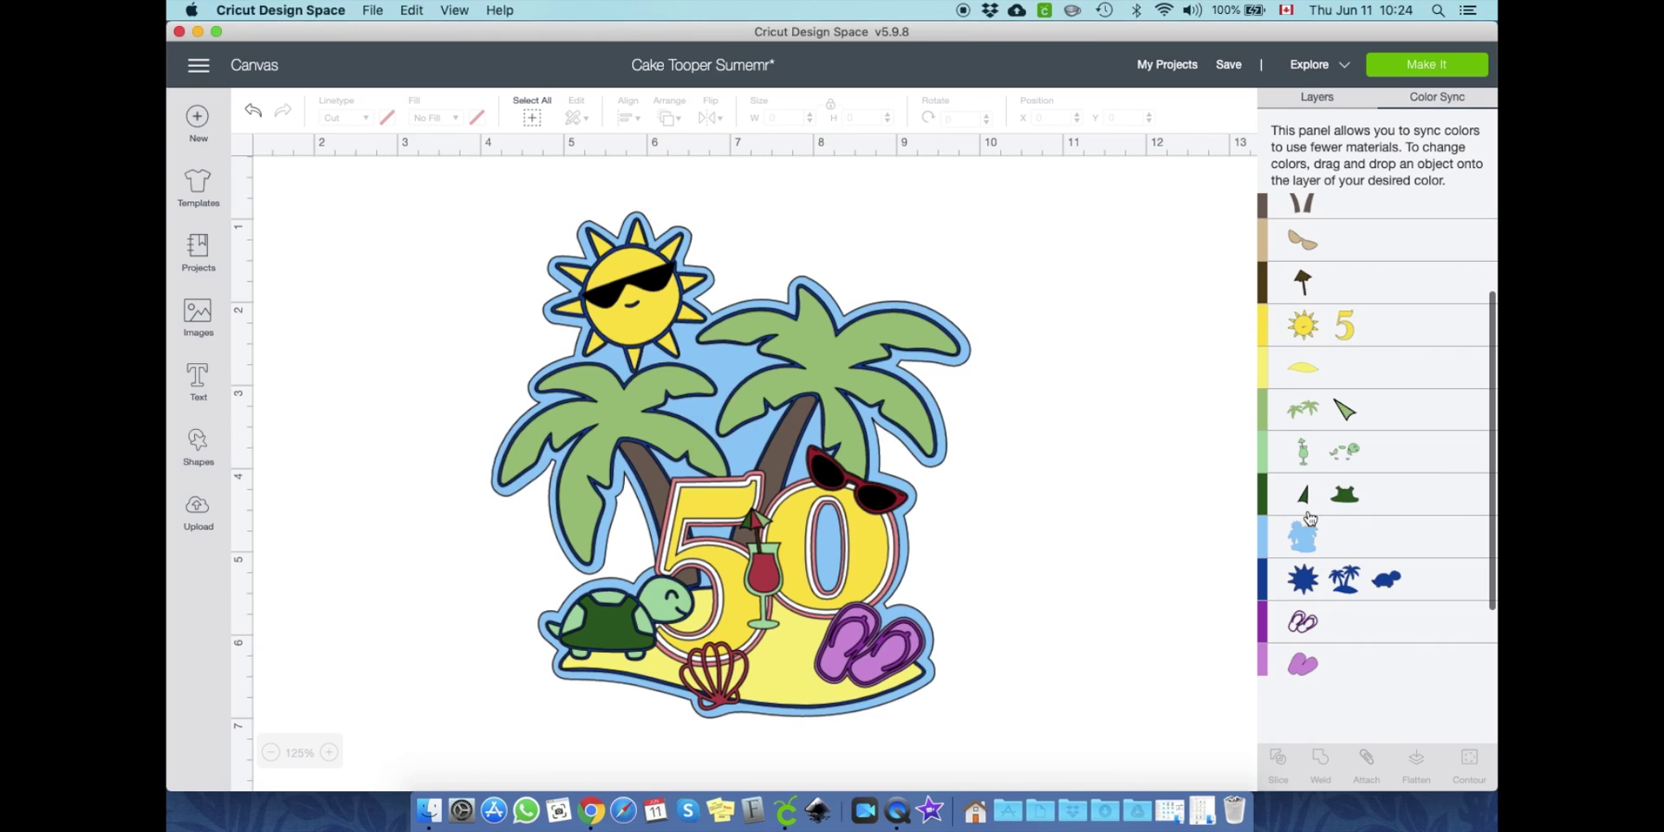
scroll(1310, 517, "up", 3)
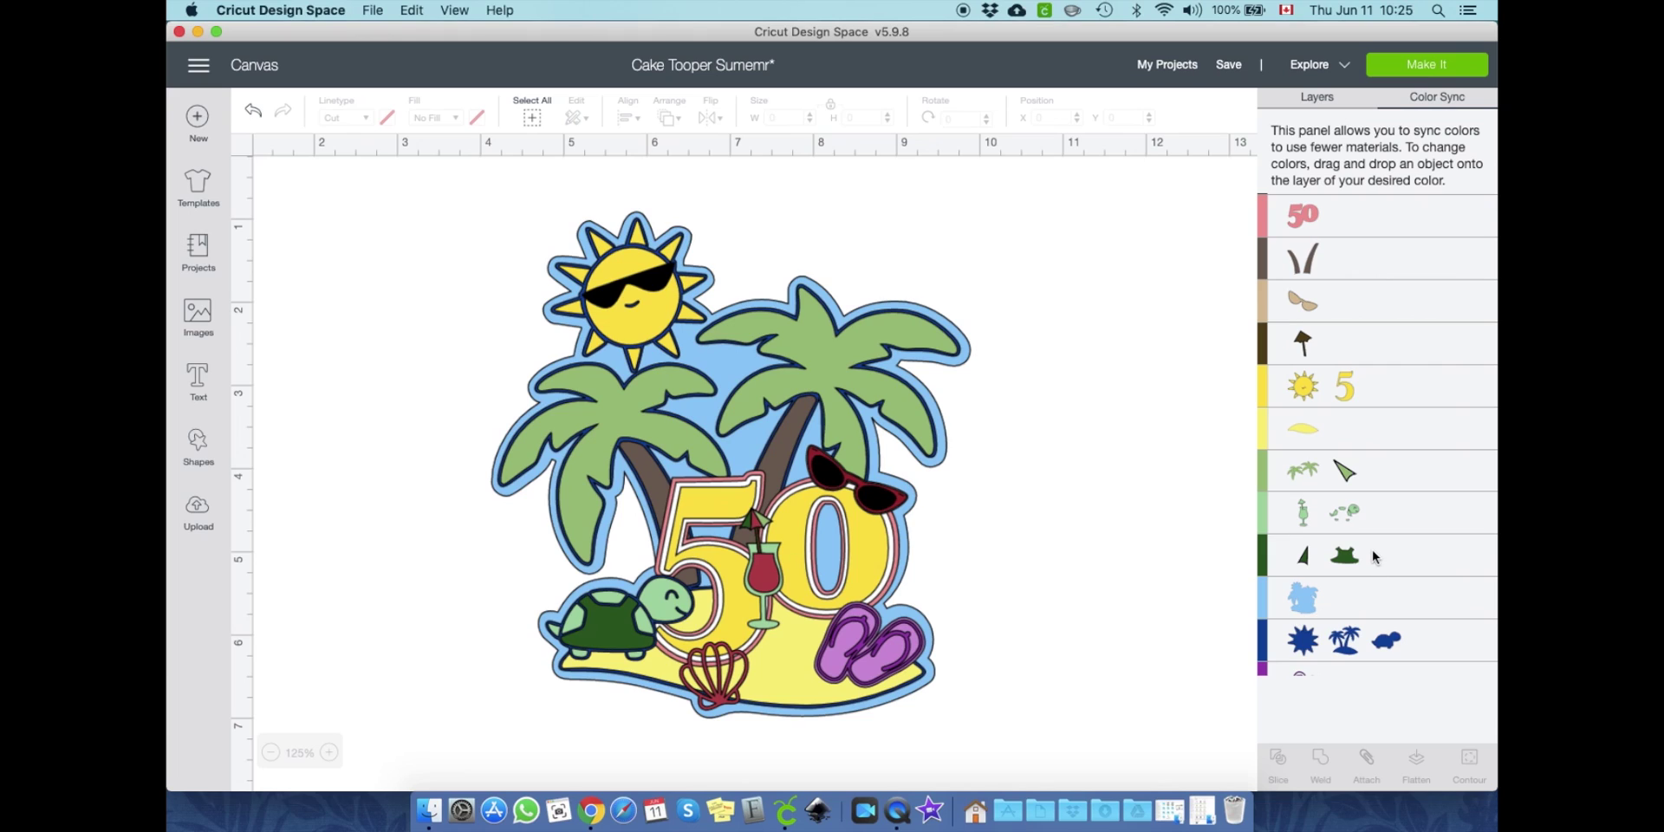
scroll(1376, 546, "up", 1)
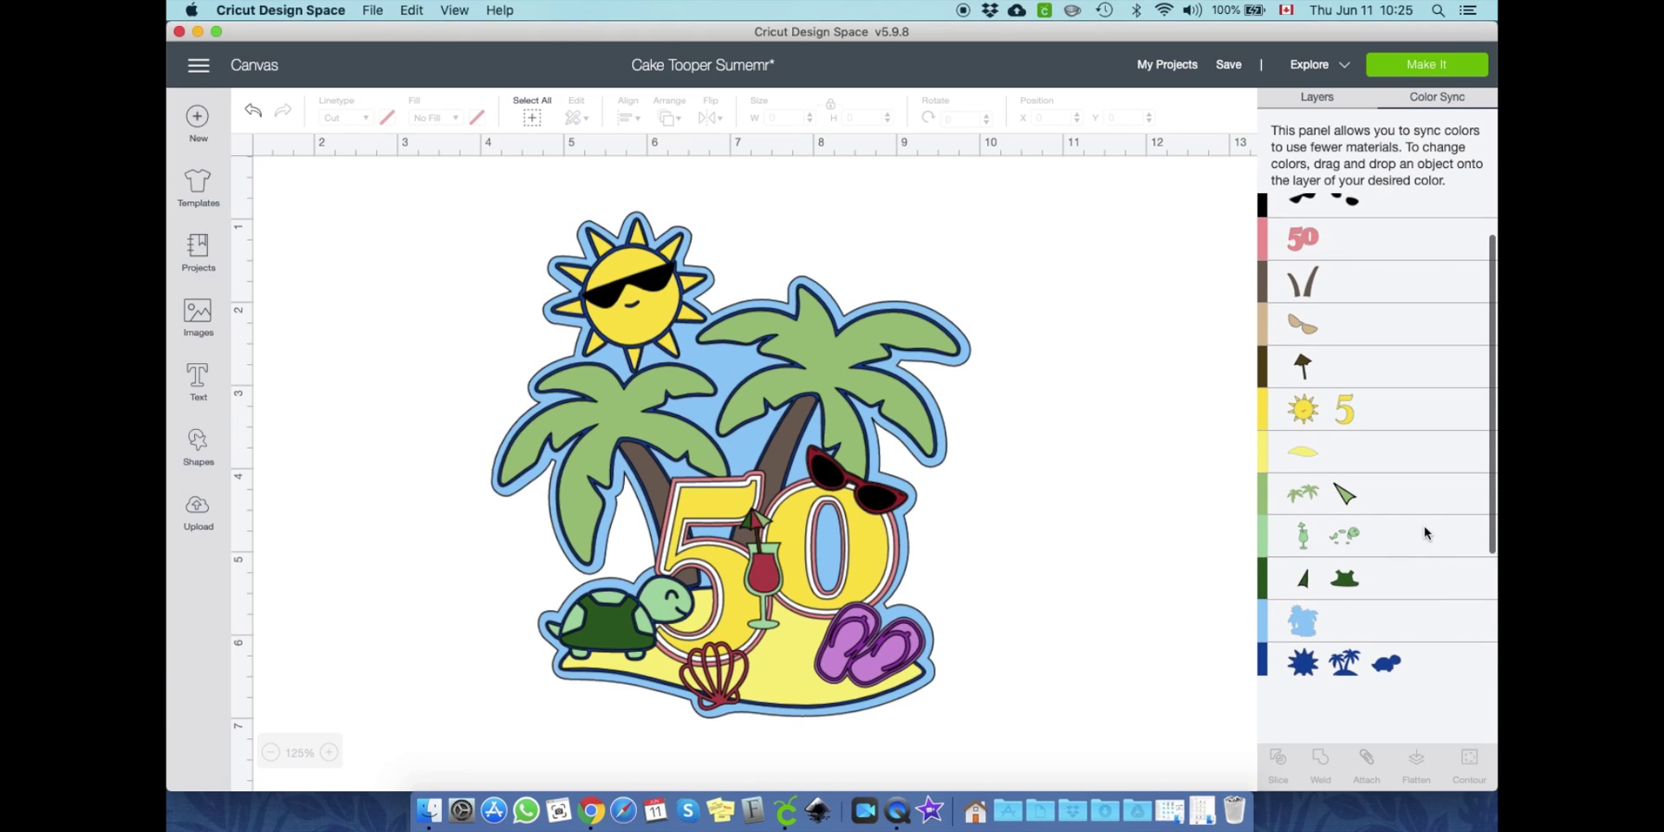
scroll(1361, 507, "up", 3)
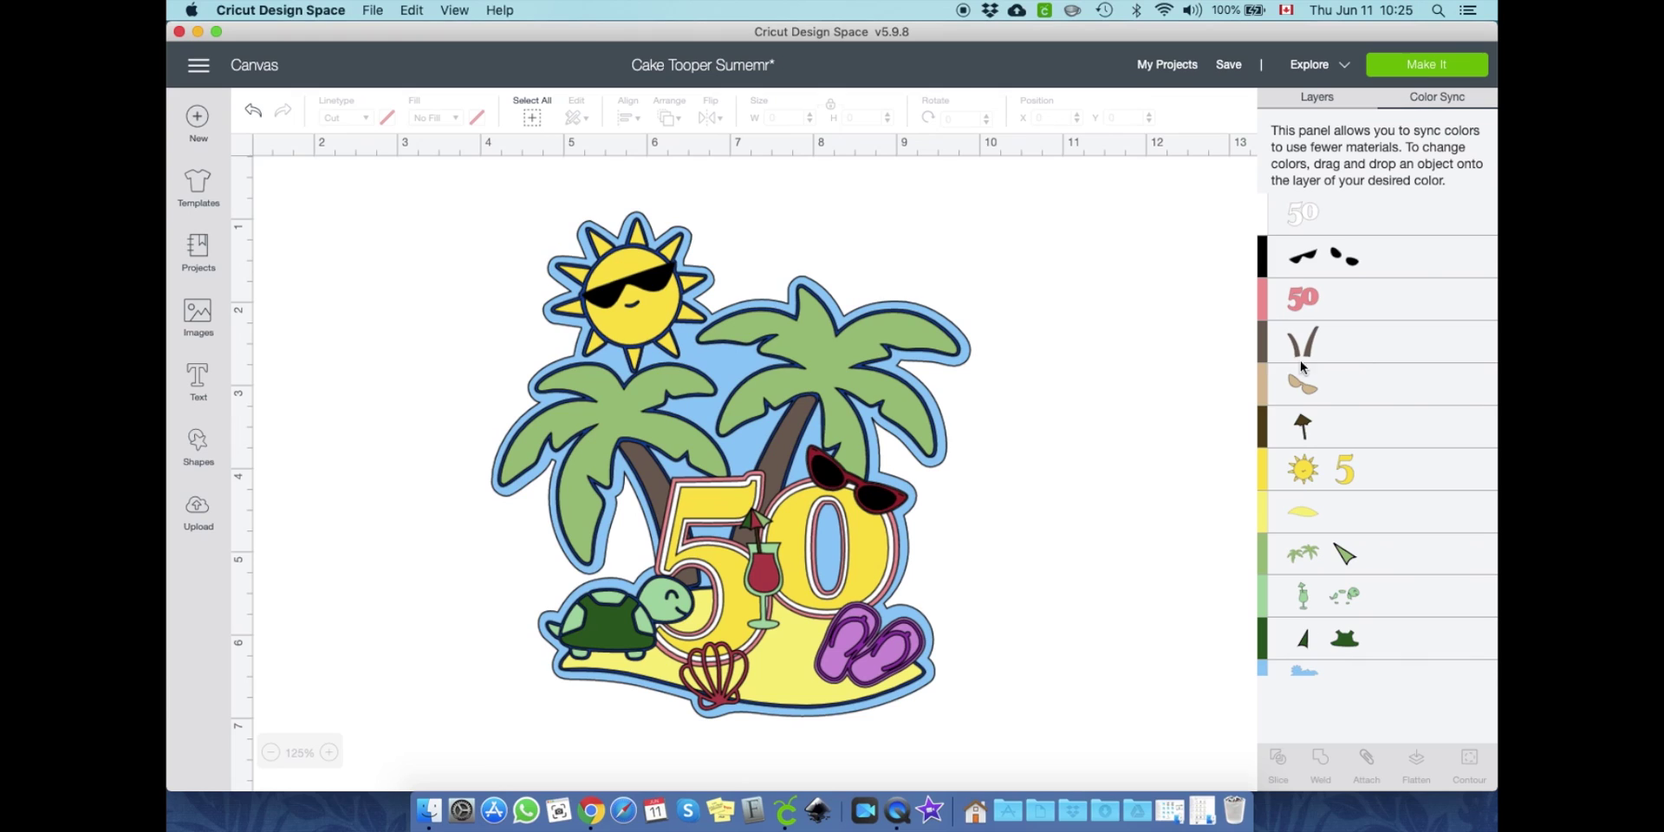
Step: Hide and show the tan layer of the sunglasses to check what it contributes to the design
left_click(1318, 97)
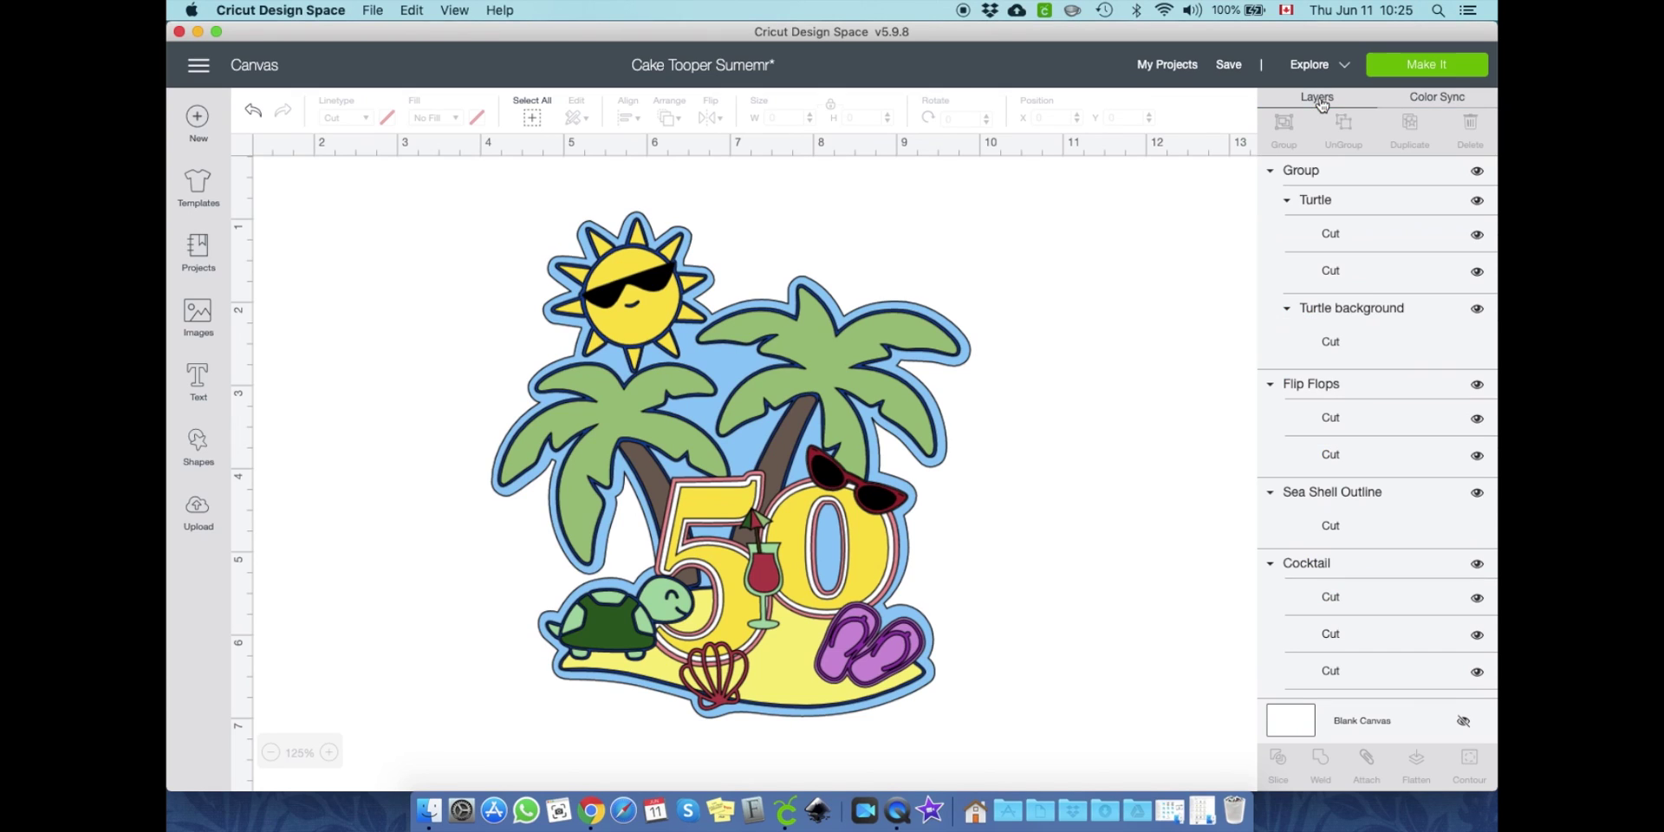
scroll(1365, 436, "down", 3)
scroll(1360, 433, "down", 3)
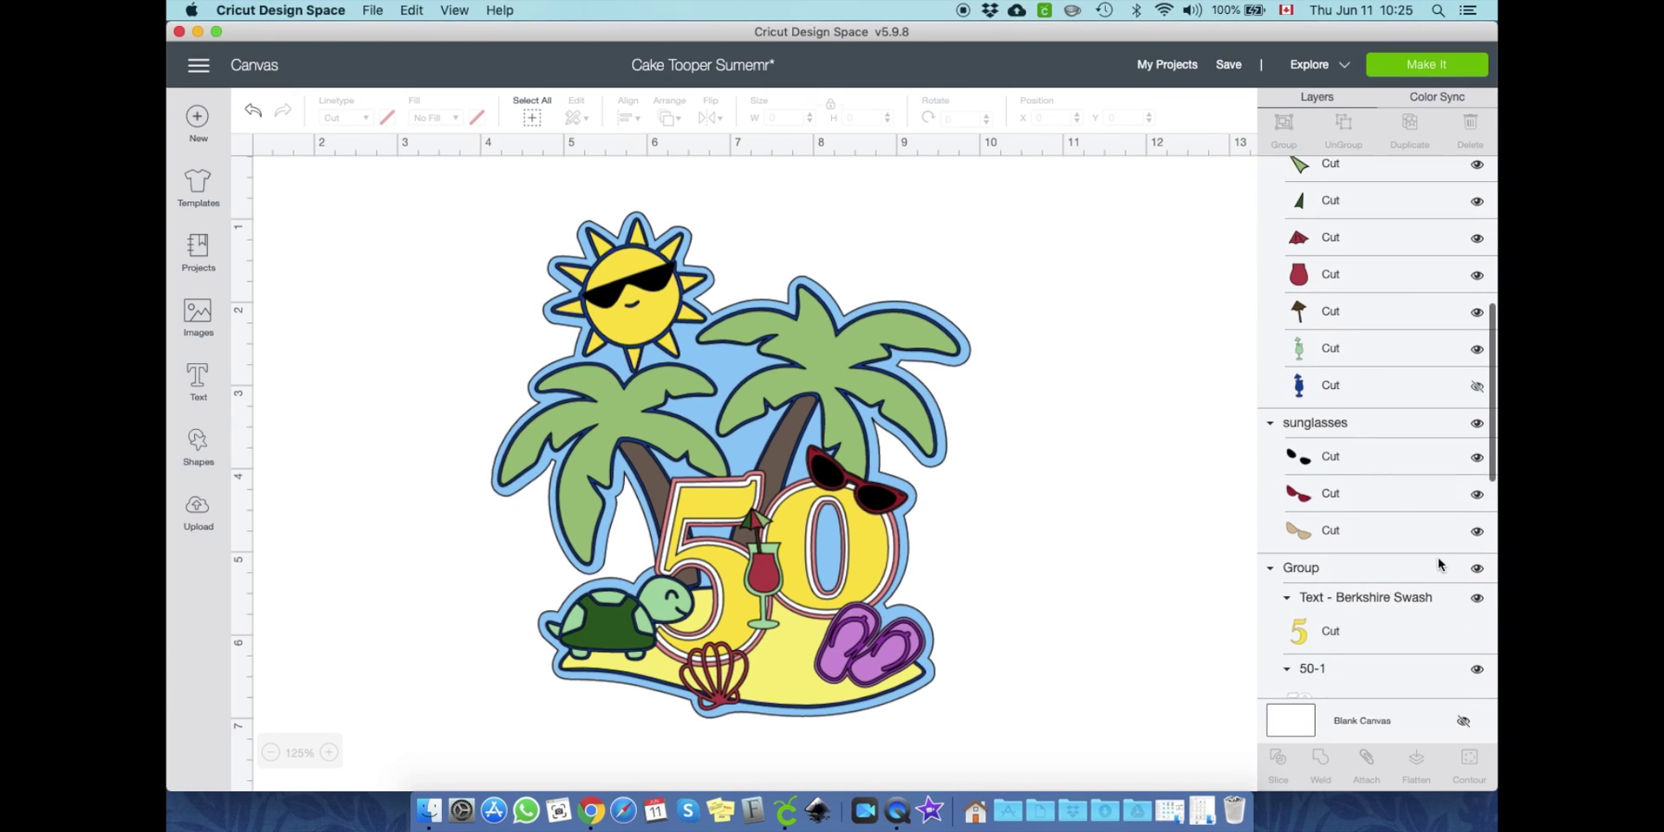
left_click(1477, 531)
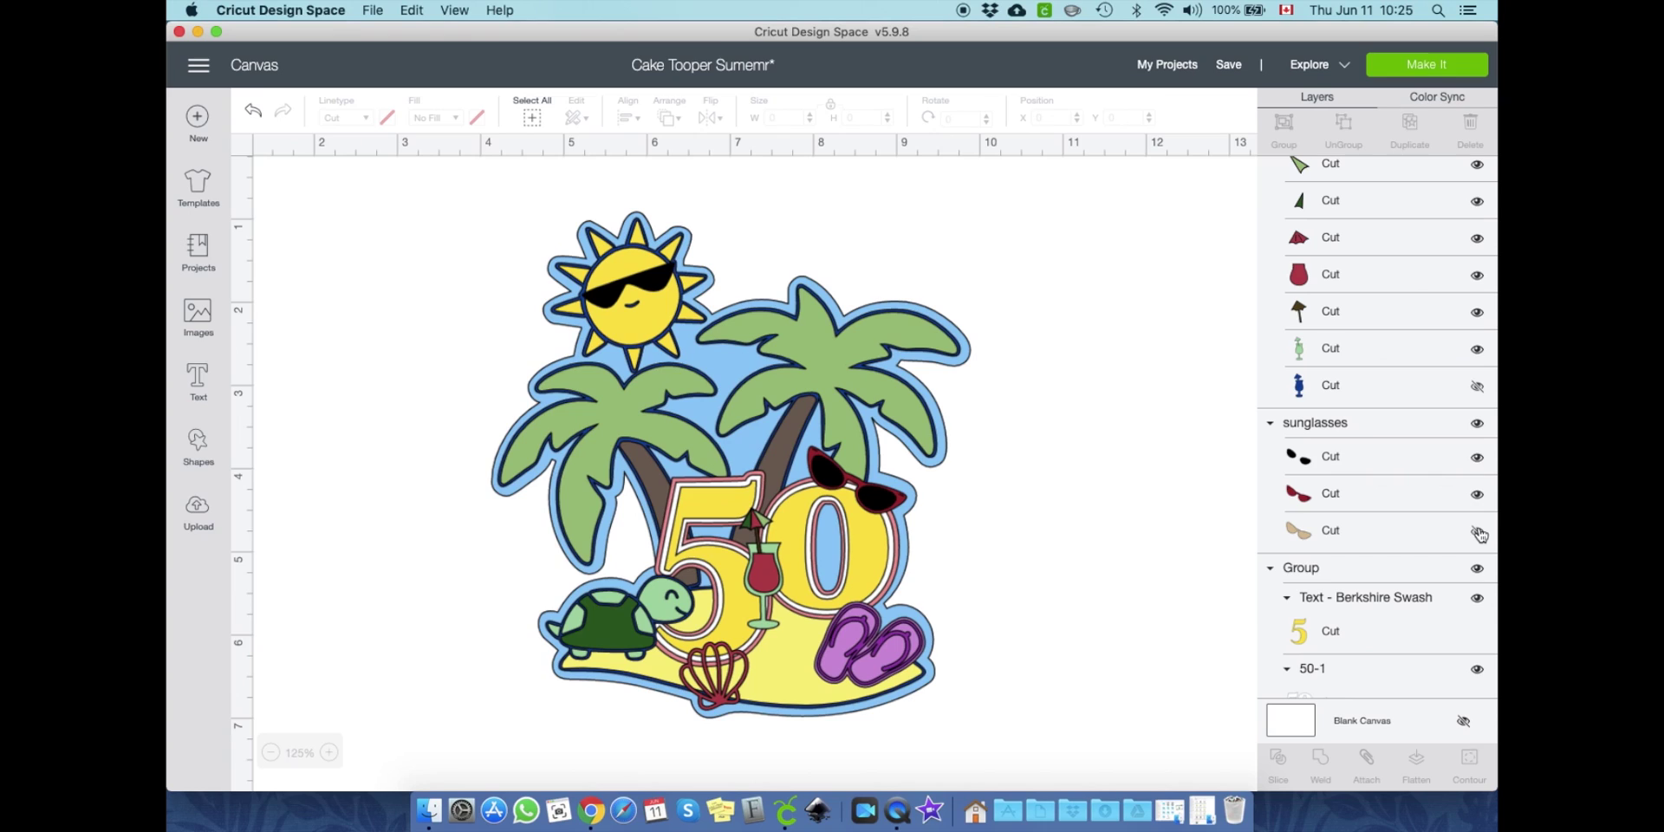
left_click(1479, 533)
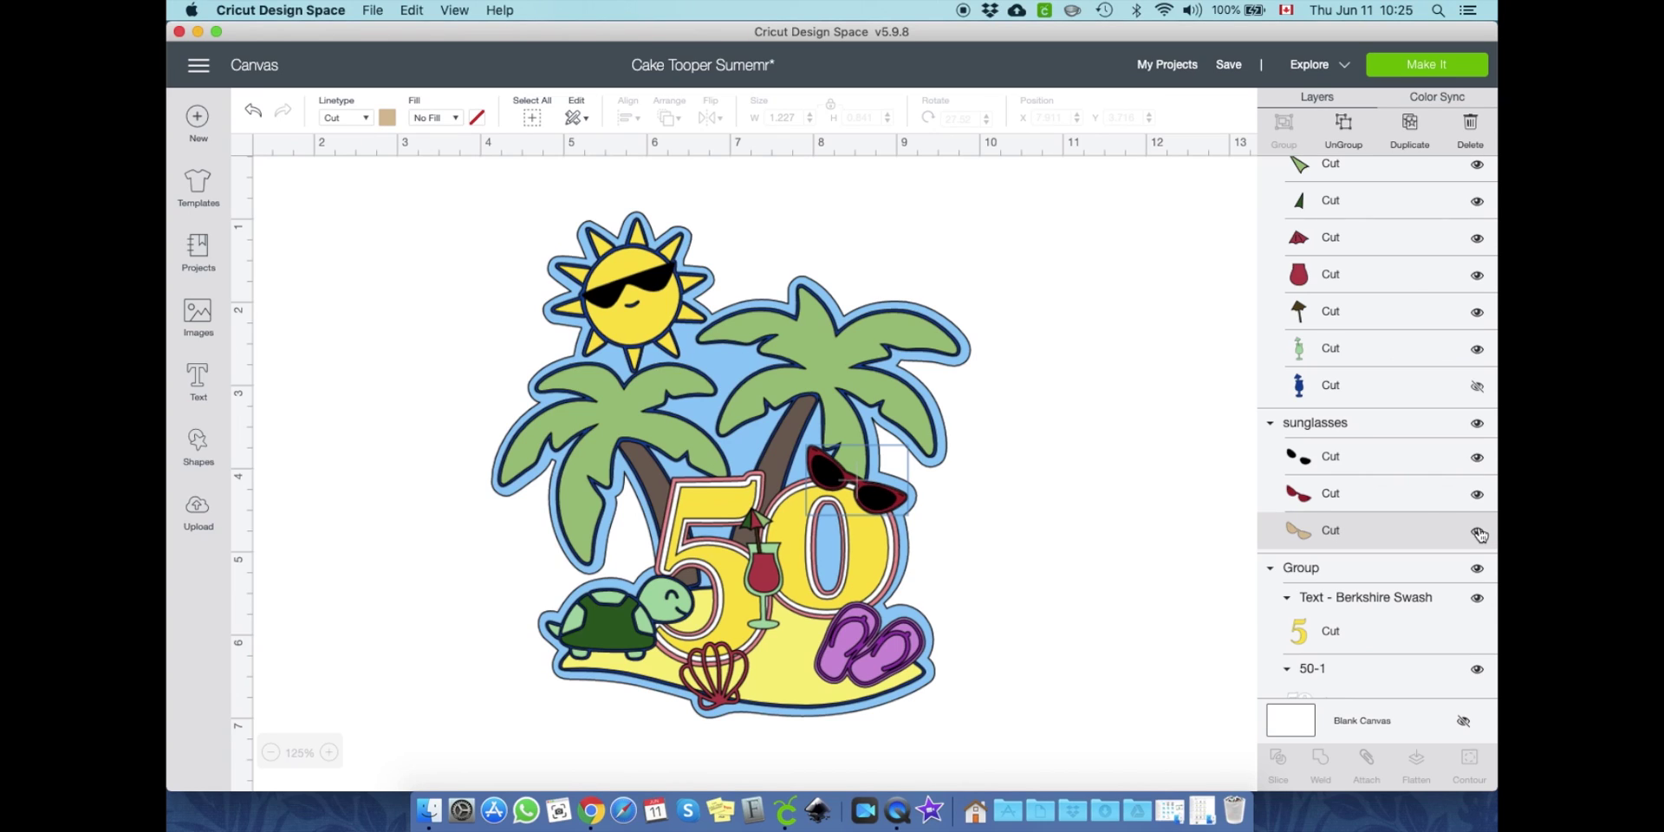
Step: Sync the tan sunglasses layer to the dark blue shared by the sun, palm tree and turtle backgrounds
left_click(1437, 97)
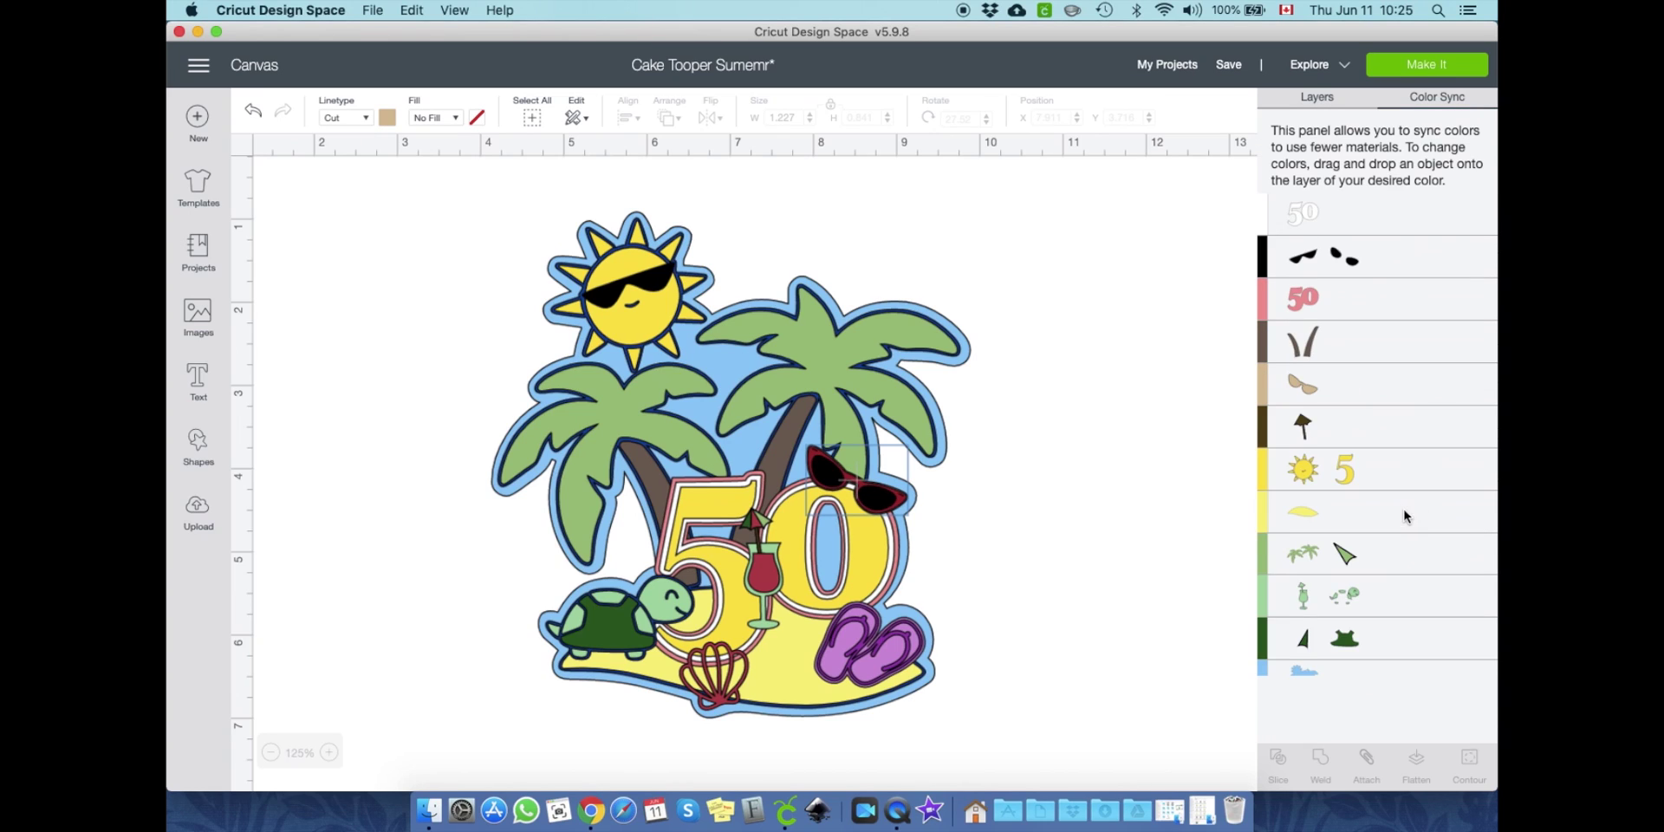
scroll(1405, 517, "down", 5)
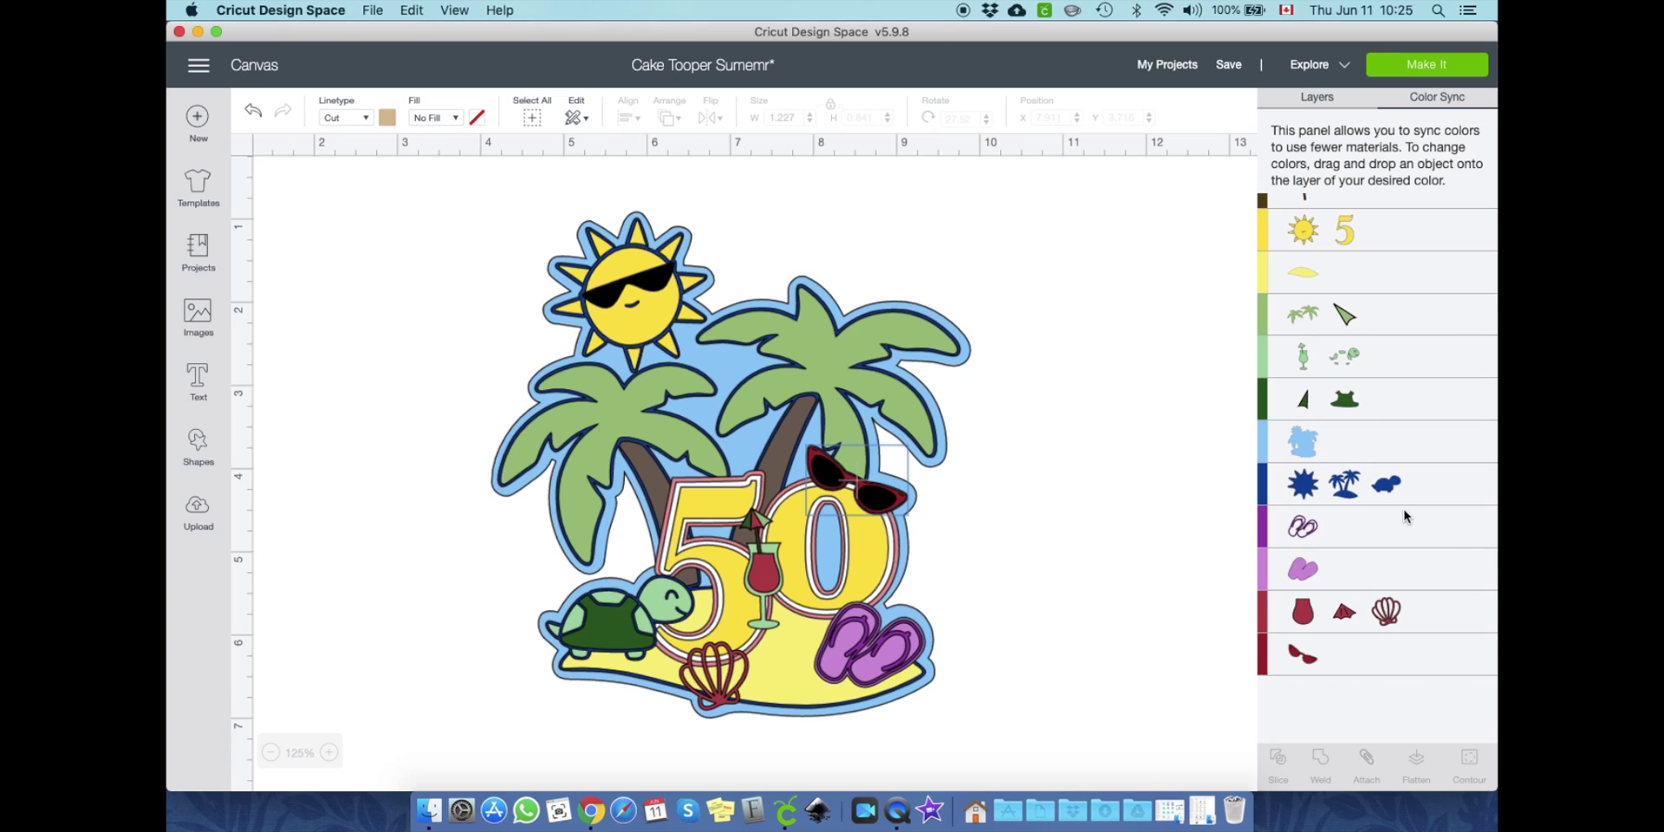
scroll(1405, 515, "up", 3)
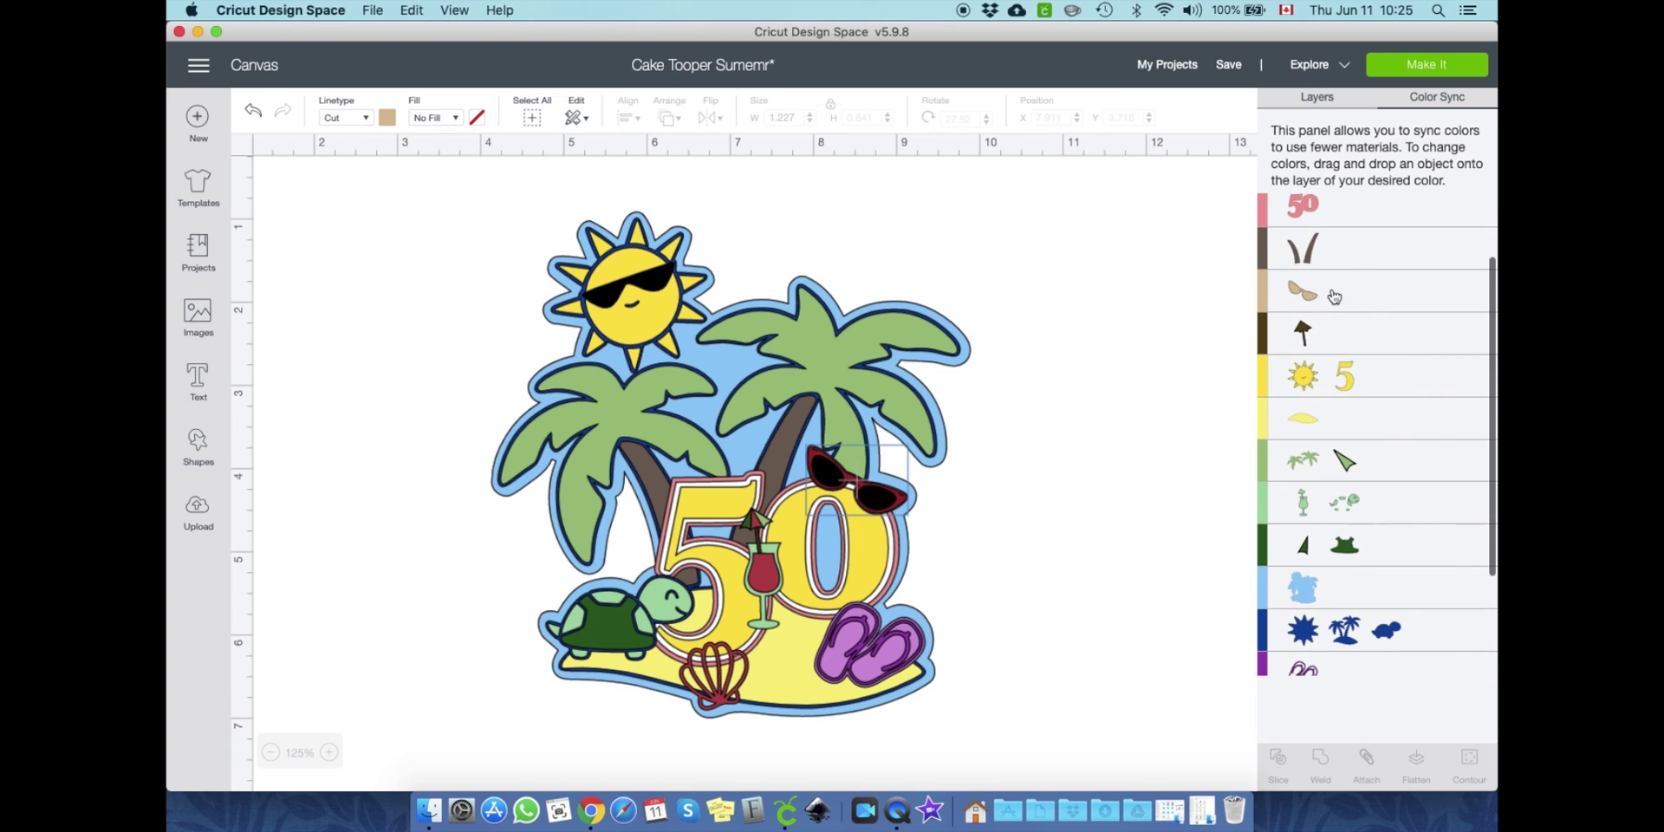
left_click_drag(1334, 297, 1437, 646)
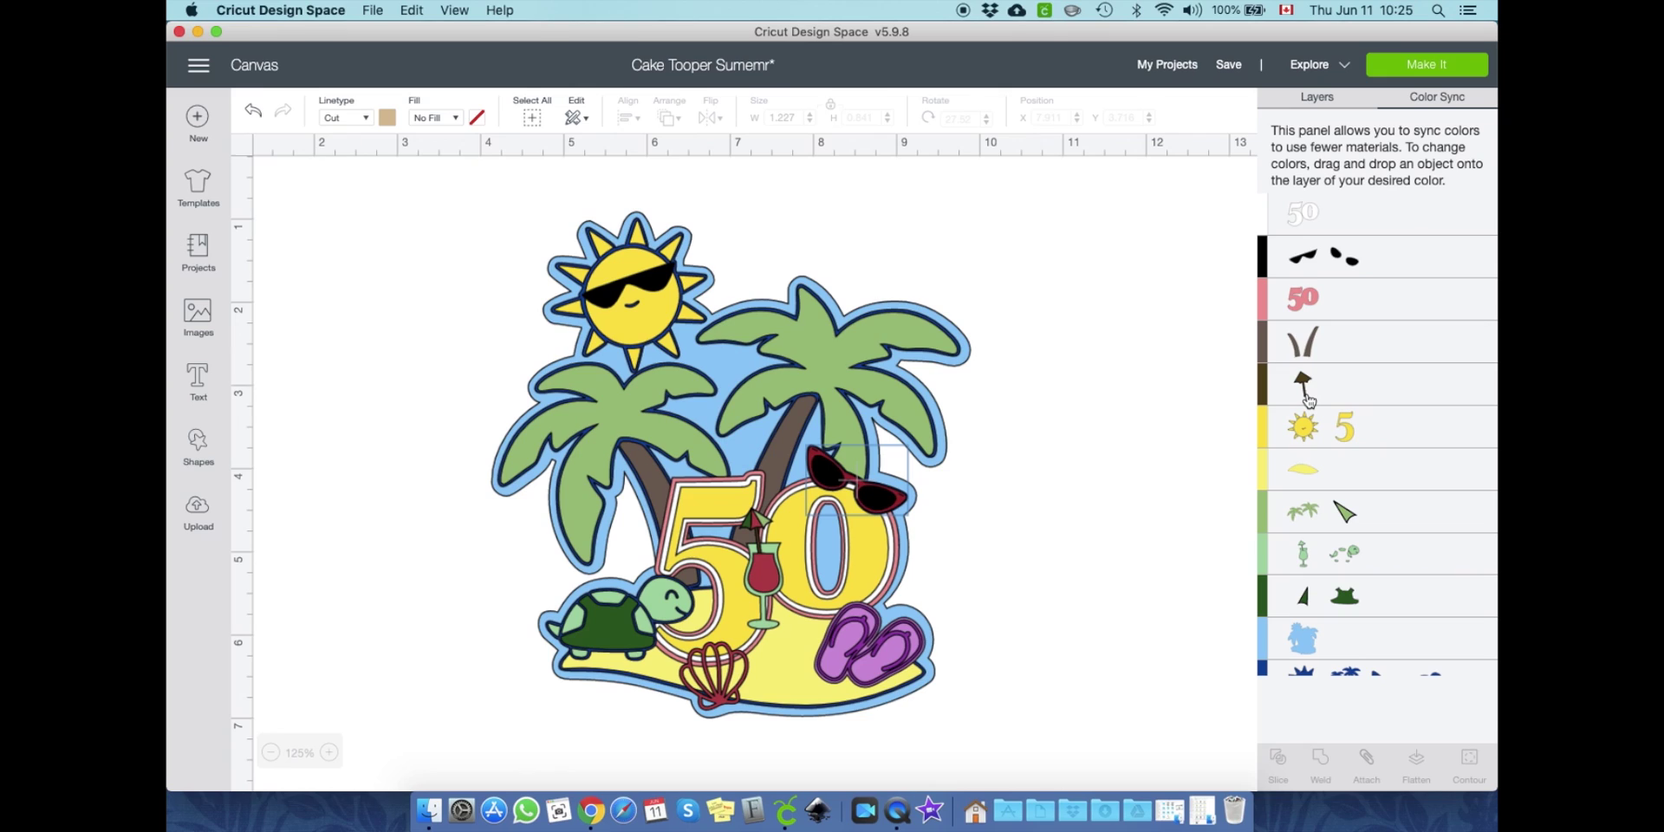
Step: Sync the dark brown cocktail umbrella piece to the brown of the palm trunks and review the color groups
left_click_drag(1309, 399, 1365, 340)
scroll(1443, 397, "down", 4)
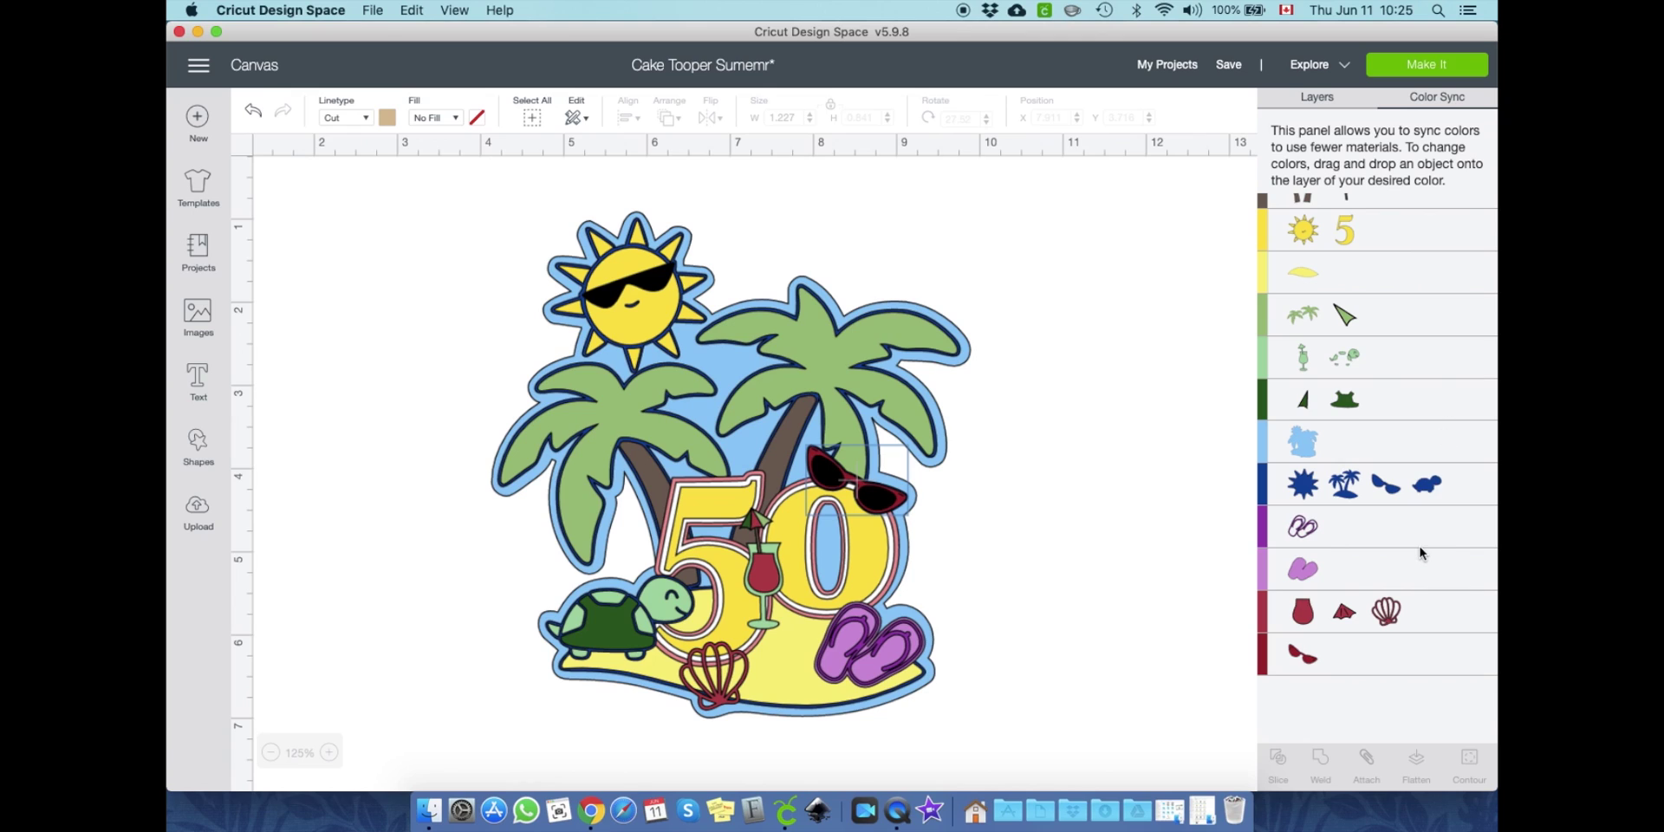
scroll(1422, 553, "up", 4)
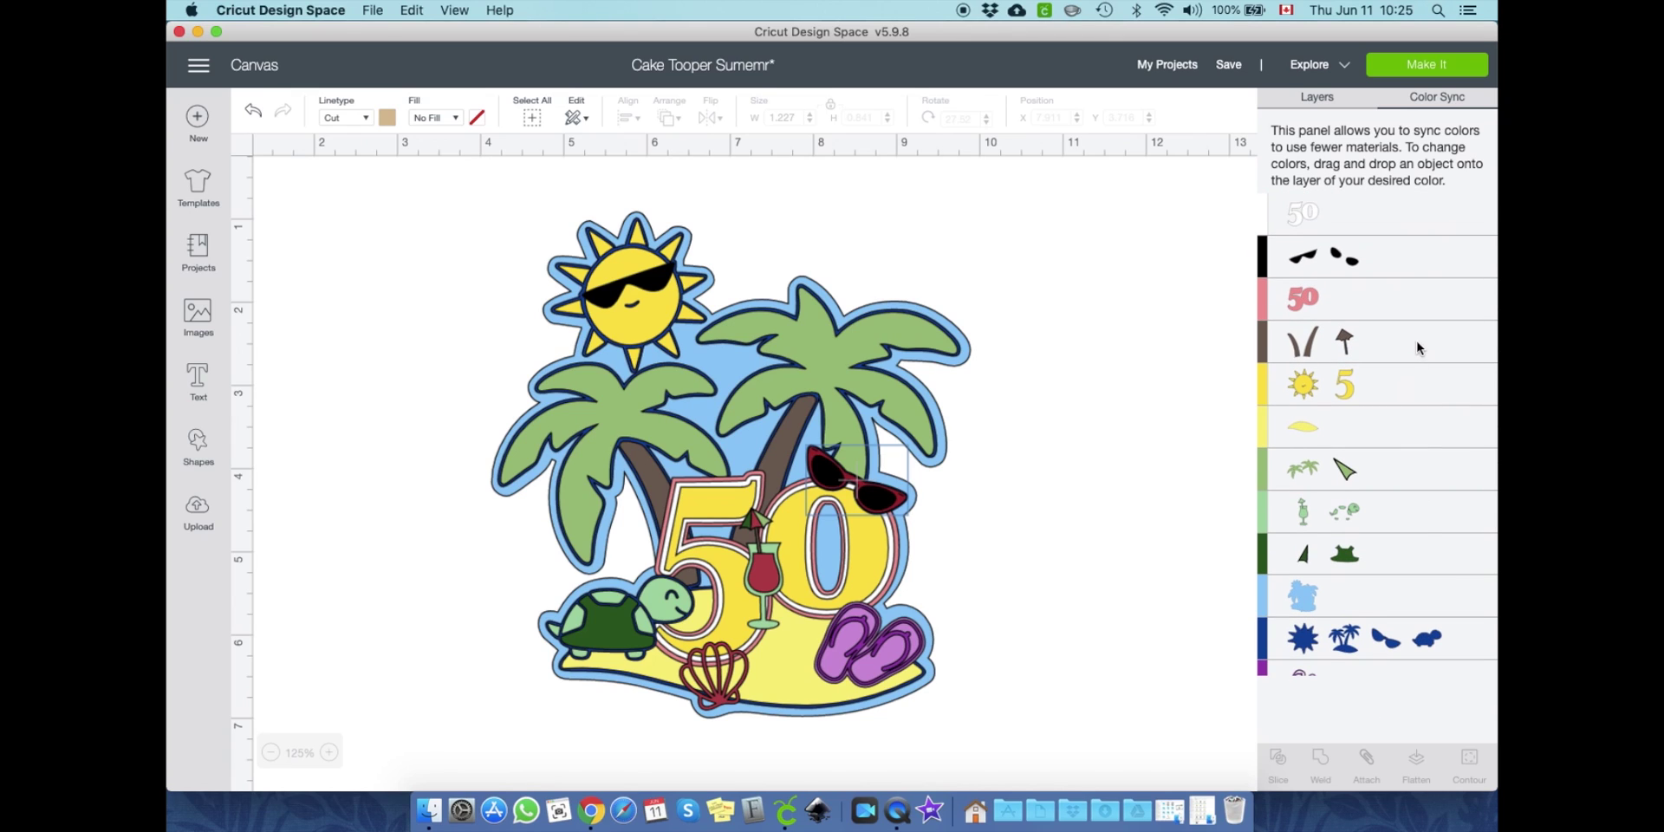
scroll(1416, 346, "down", 4)
scroll(1417, 346, "up", 4)
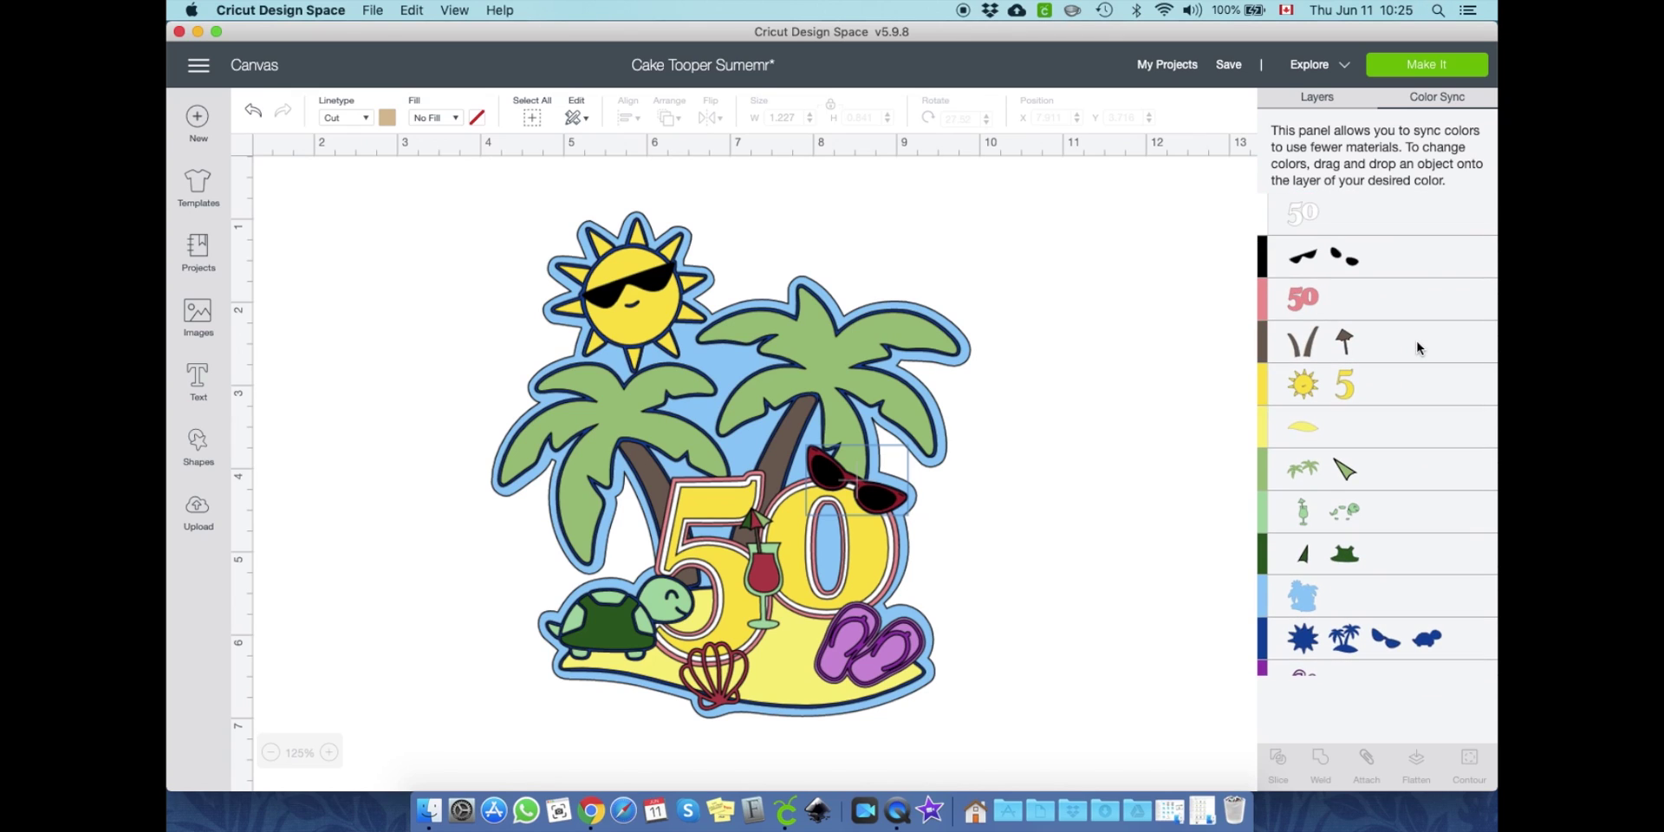